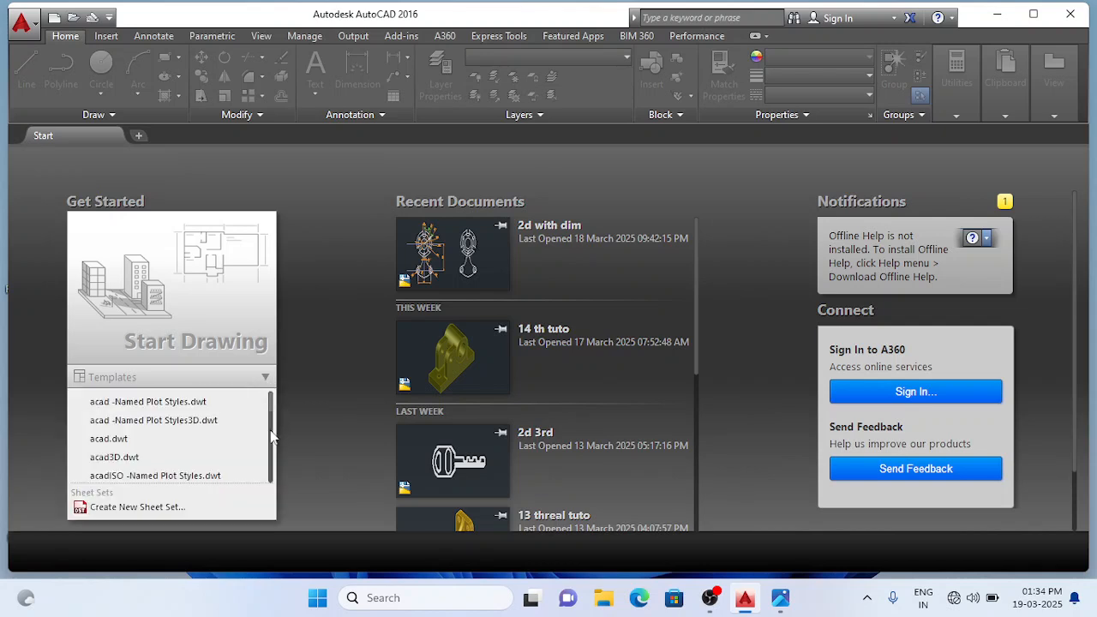
Step: Create a new drawing from a listed template and switch the workspace to 3D Modeling
scroll(271, 437, down, 2)
click(199, 441)
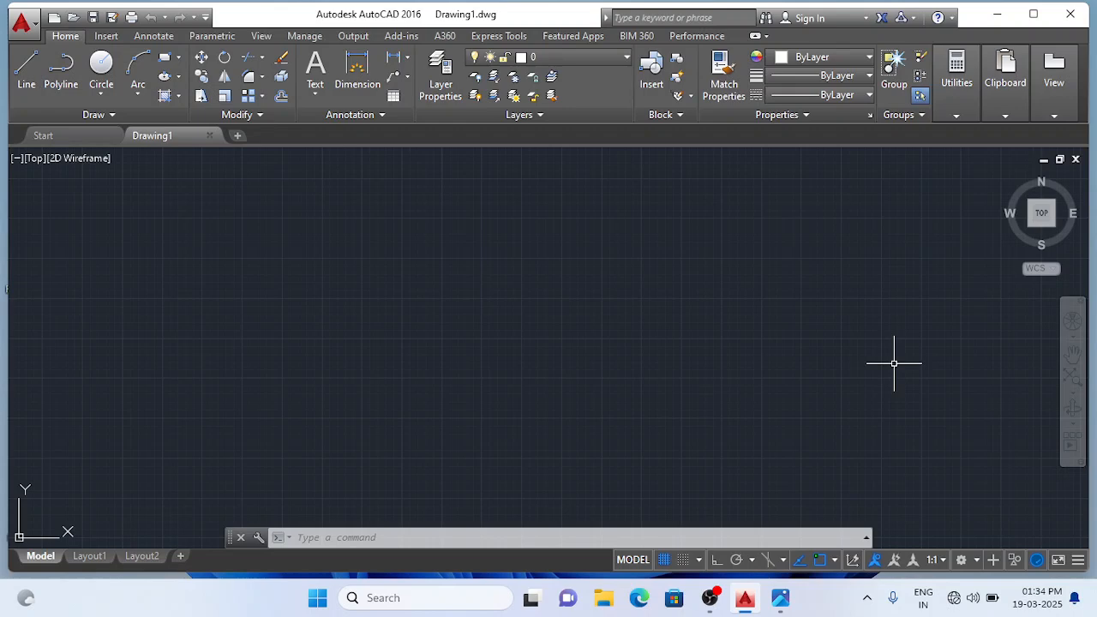
click(977, 562)
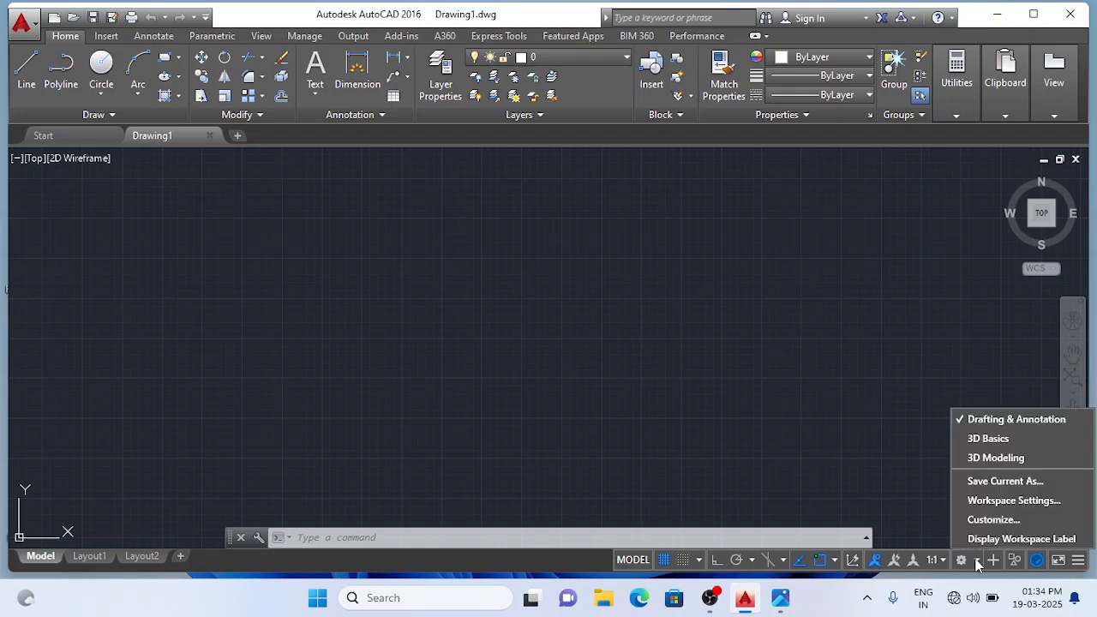
click(995, 459)
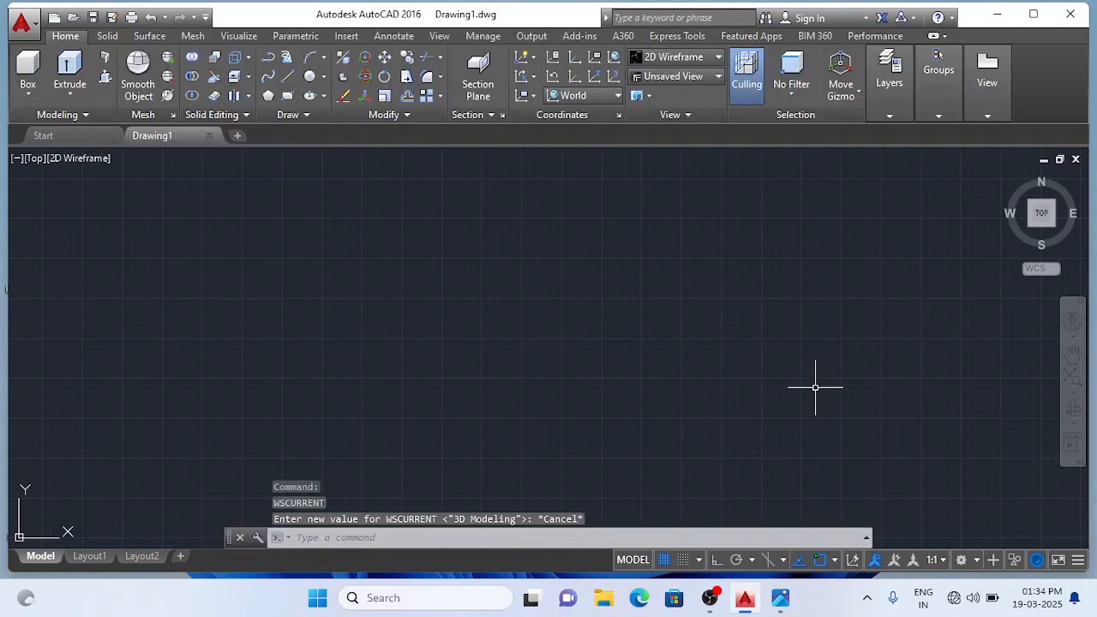
Step: Set the view to SE Isometric and set the UCS icon to Noorigin
click(718, 77)
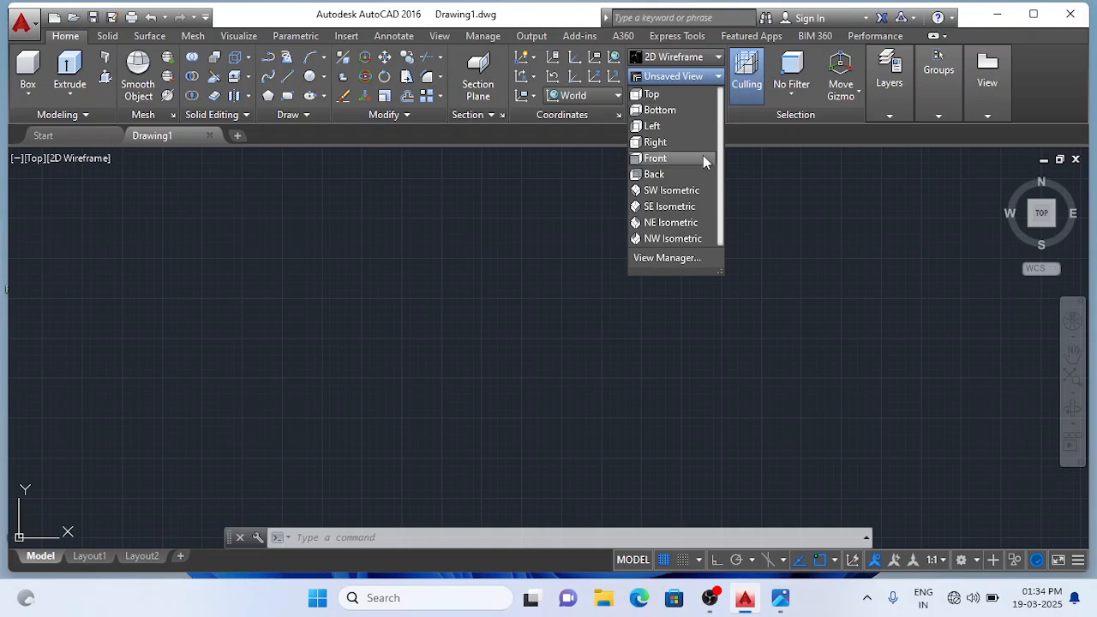
click(693, 210)
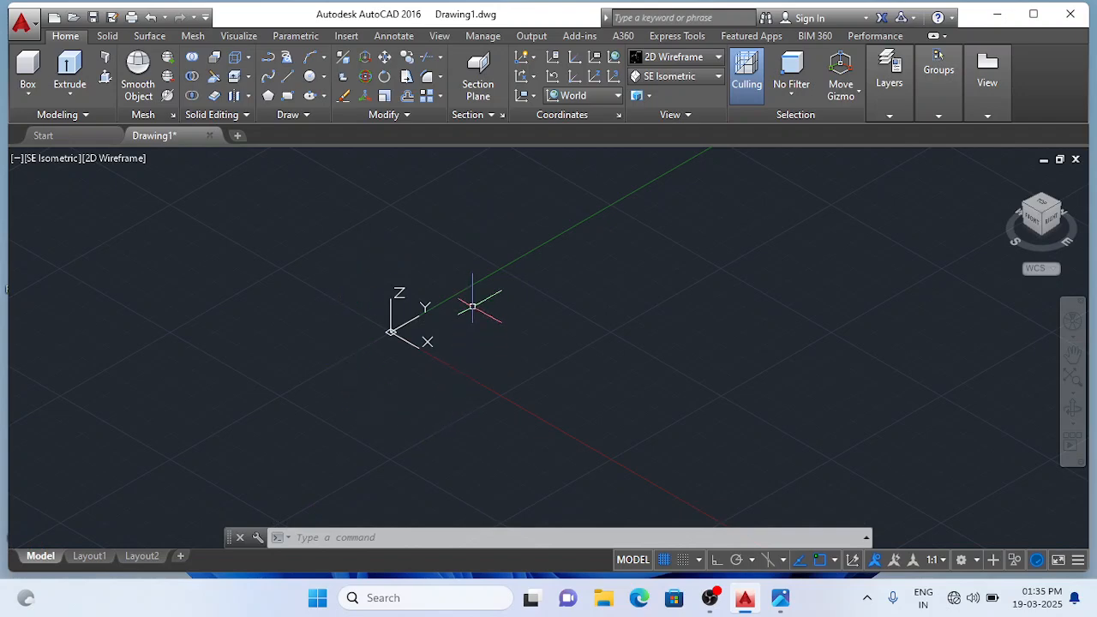
text(ucsi)
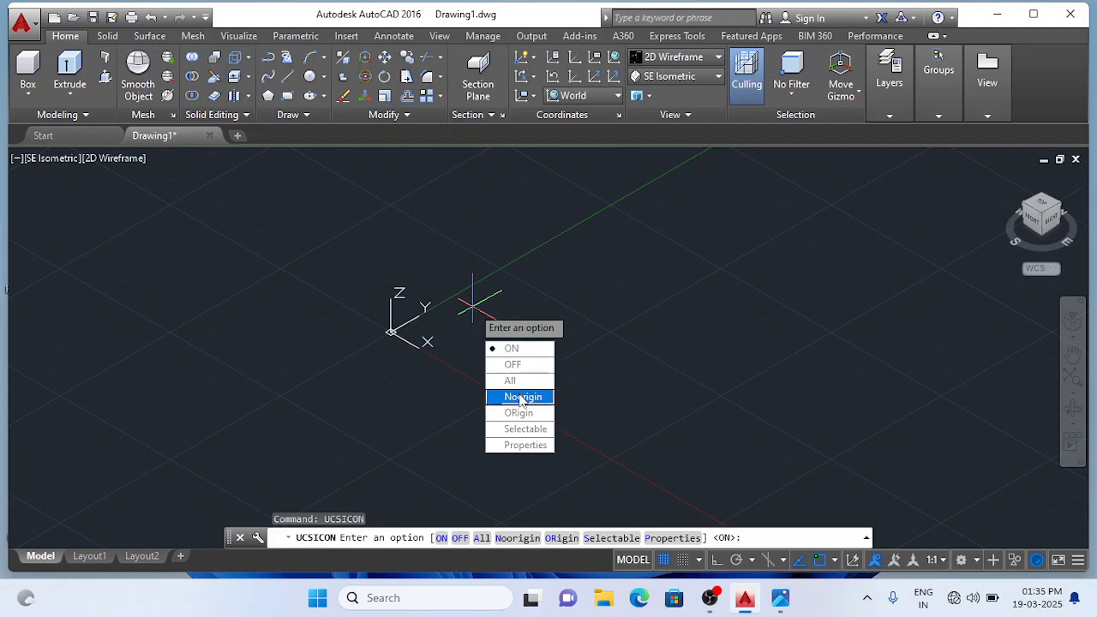
key(Return)
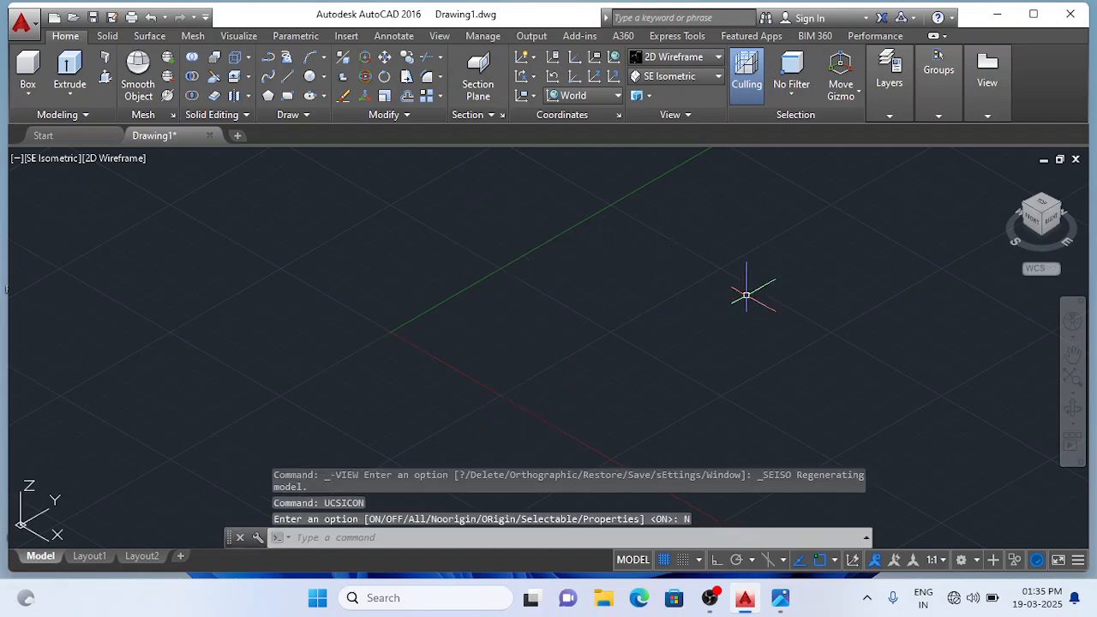
Step: Check the reference image, set the UCS to Right, and set the drafting aids to grid off and Ortho on
click(782, 603)
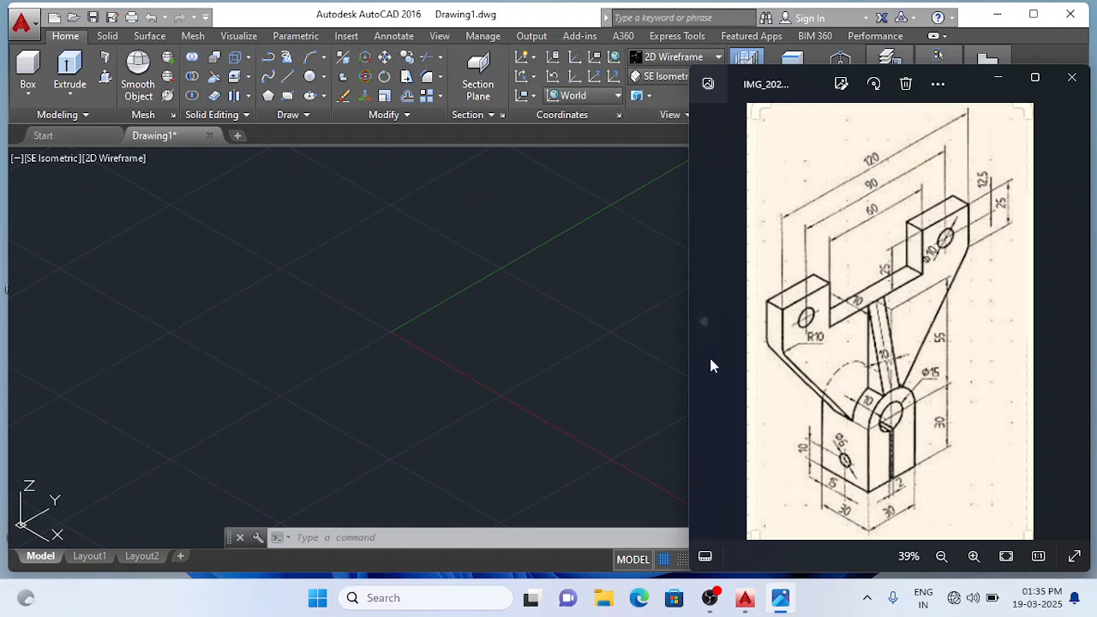
click(549, 338)
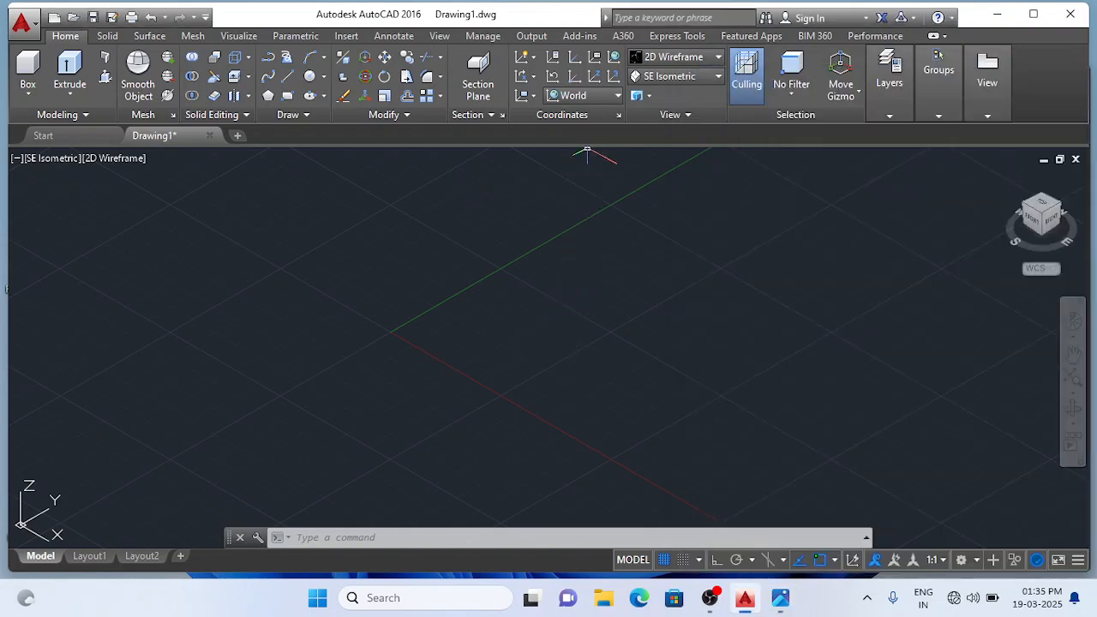
click(616, 95)
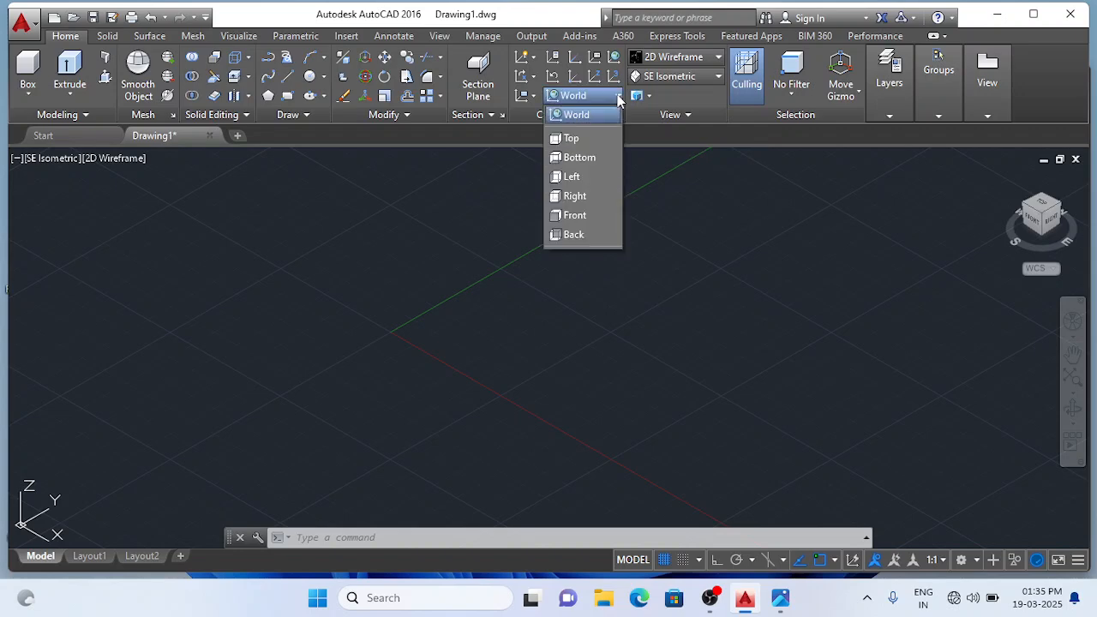
click(602, 197)
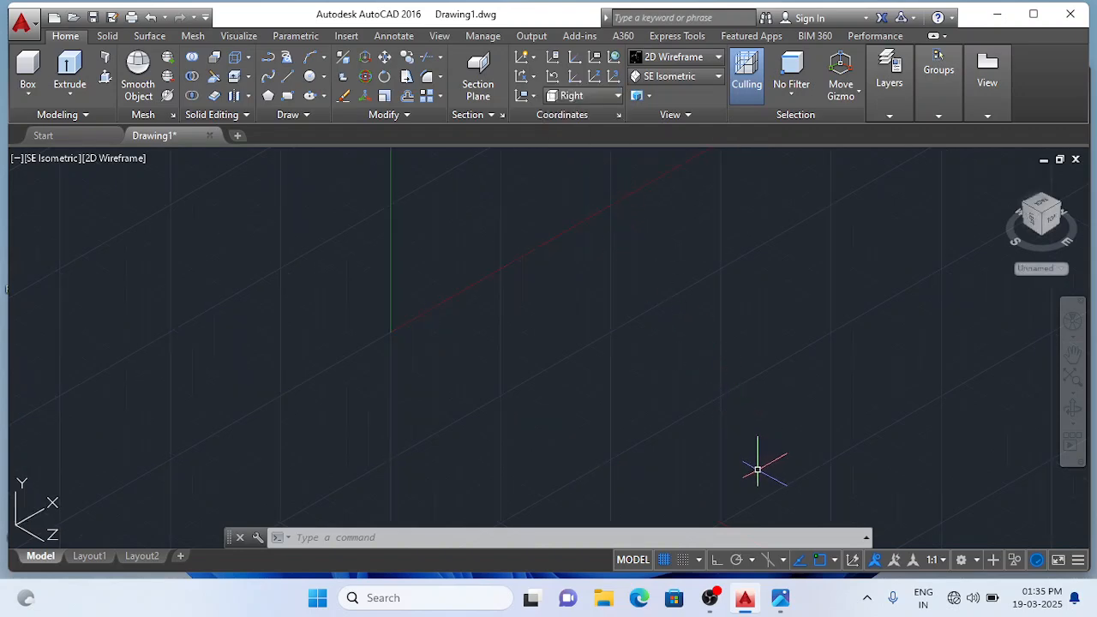
click(664, 560)
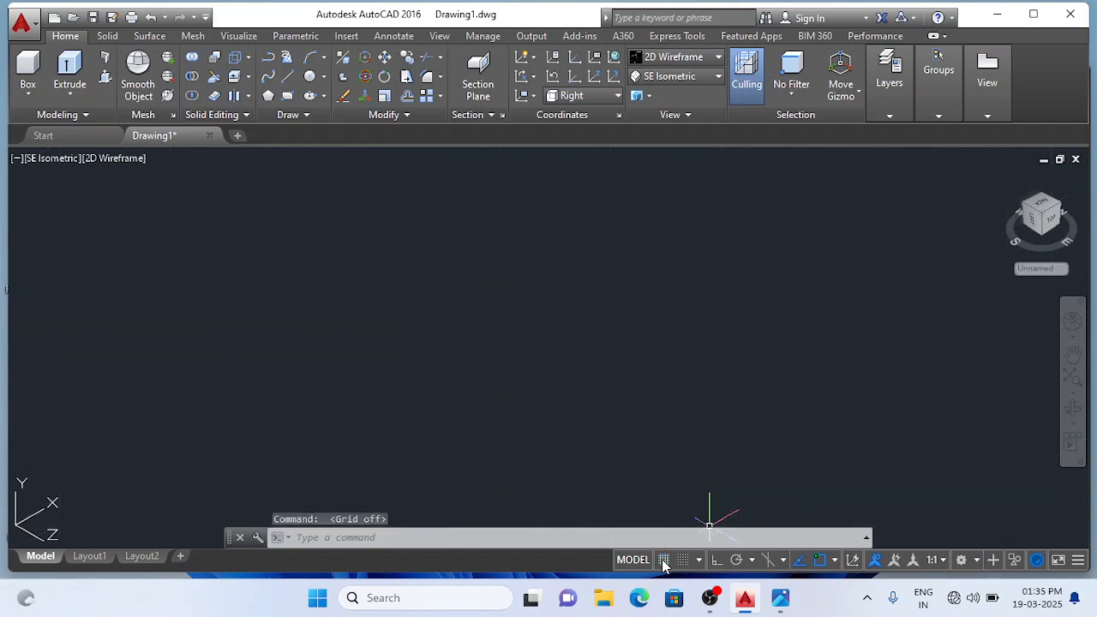
click(715, 560)
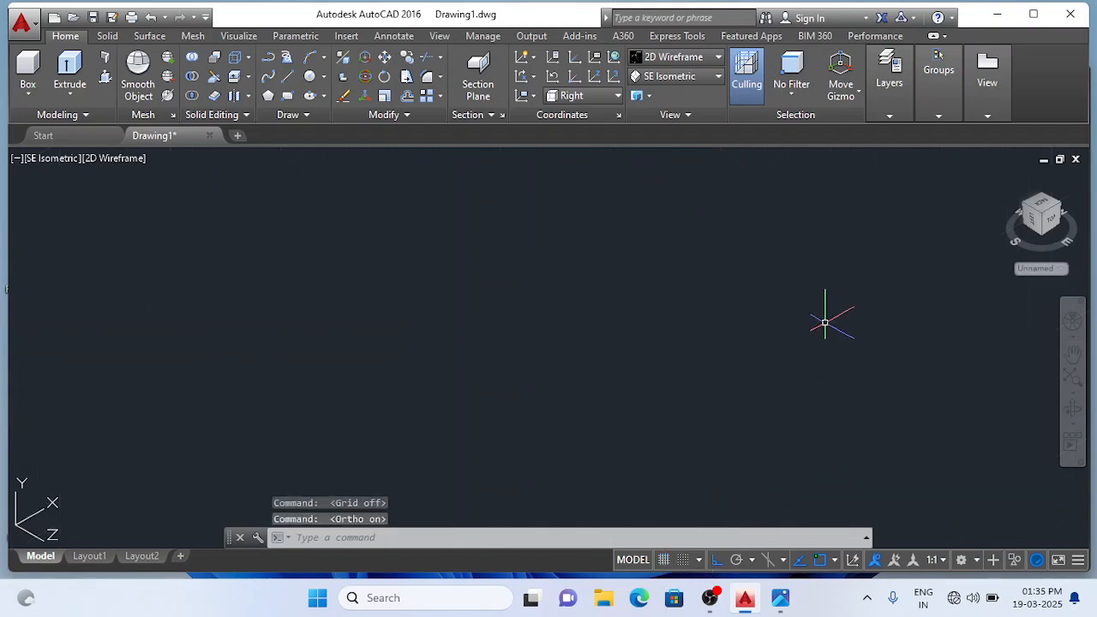
Step: Draw a circle of diameter 30 in the empty drawing area, following the reference image
click(781, 600)
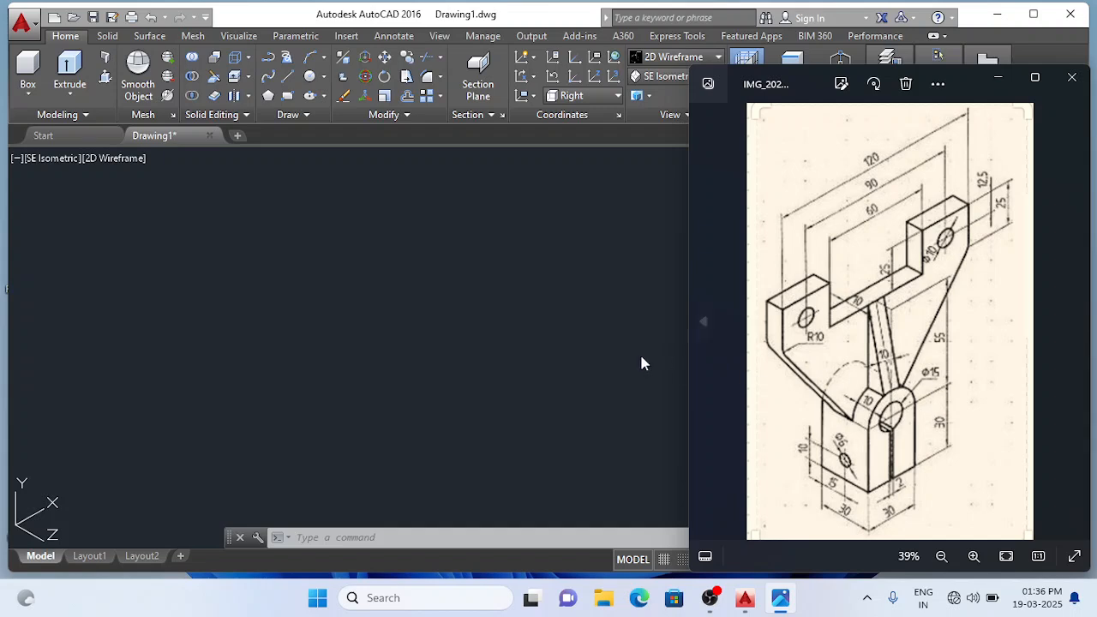
click(406, 324)
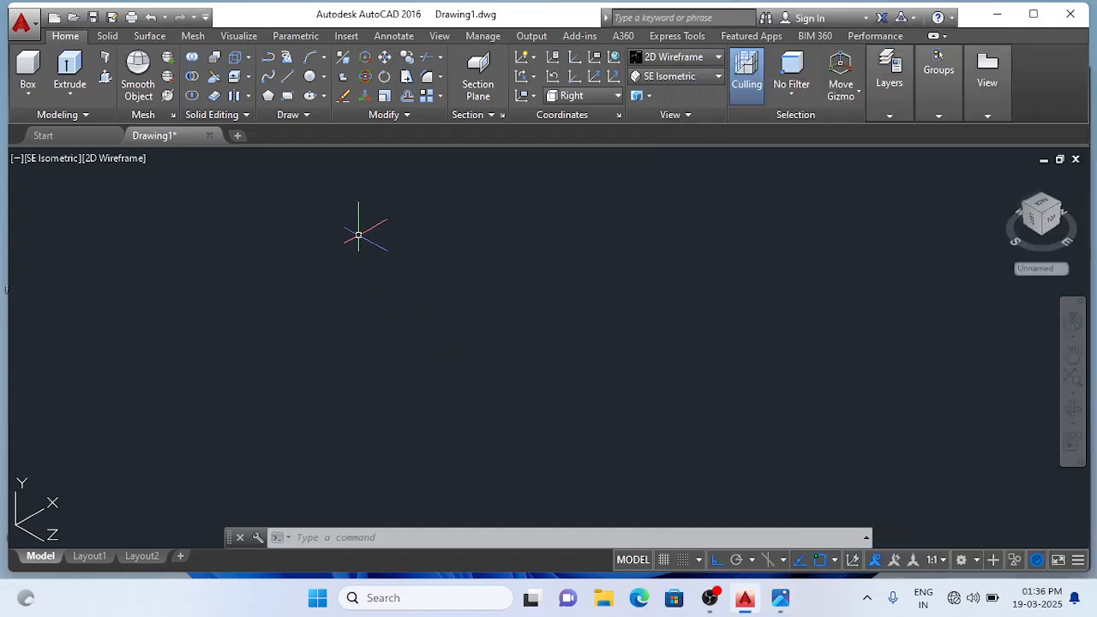
click(325, 78)
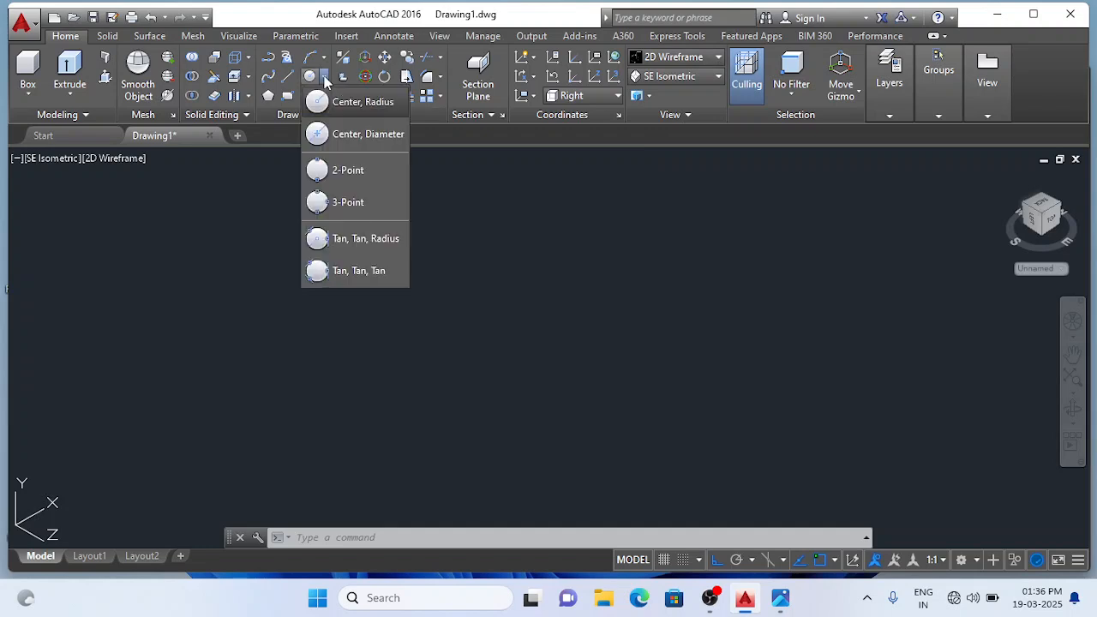
click(339, 135)
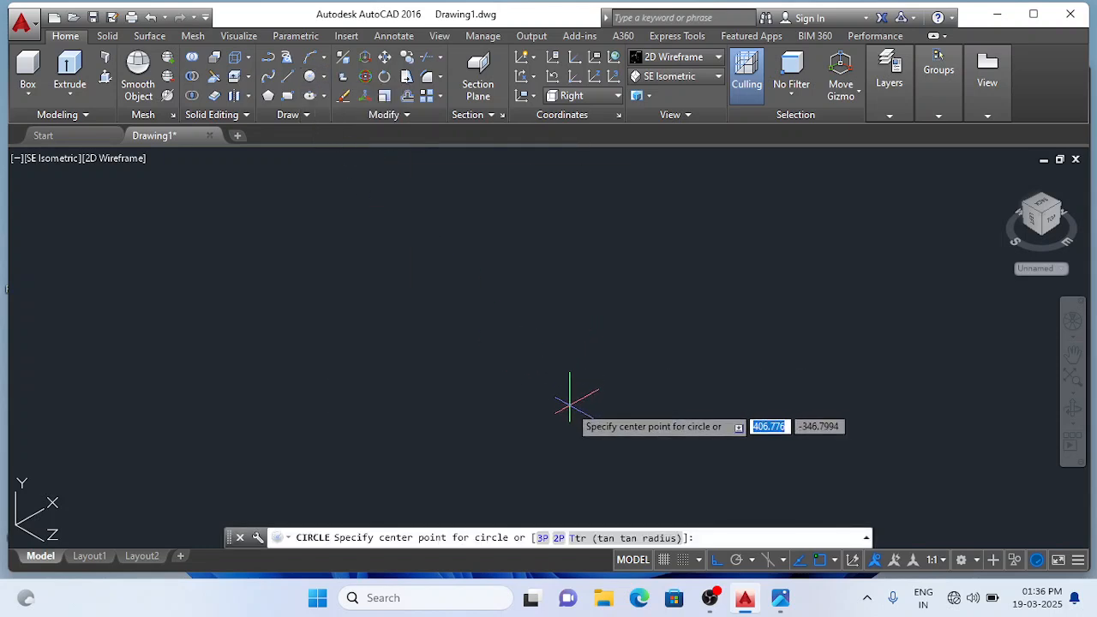
click(570, 402)
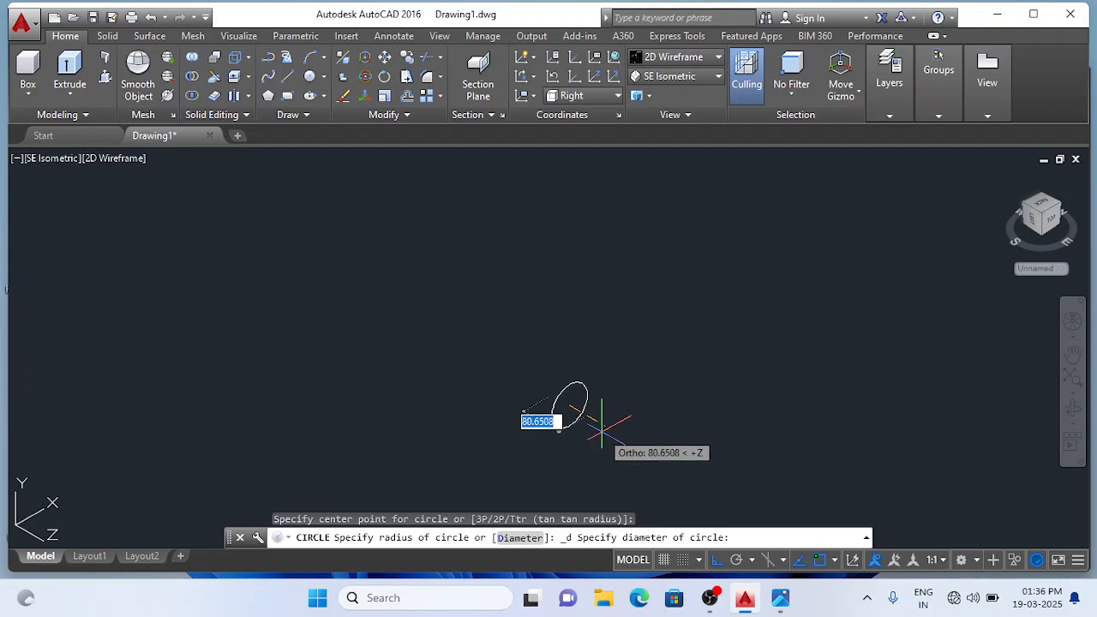
text(30)
key(Return)
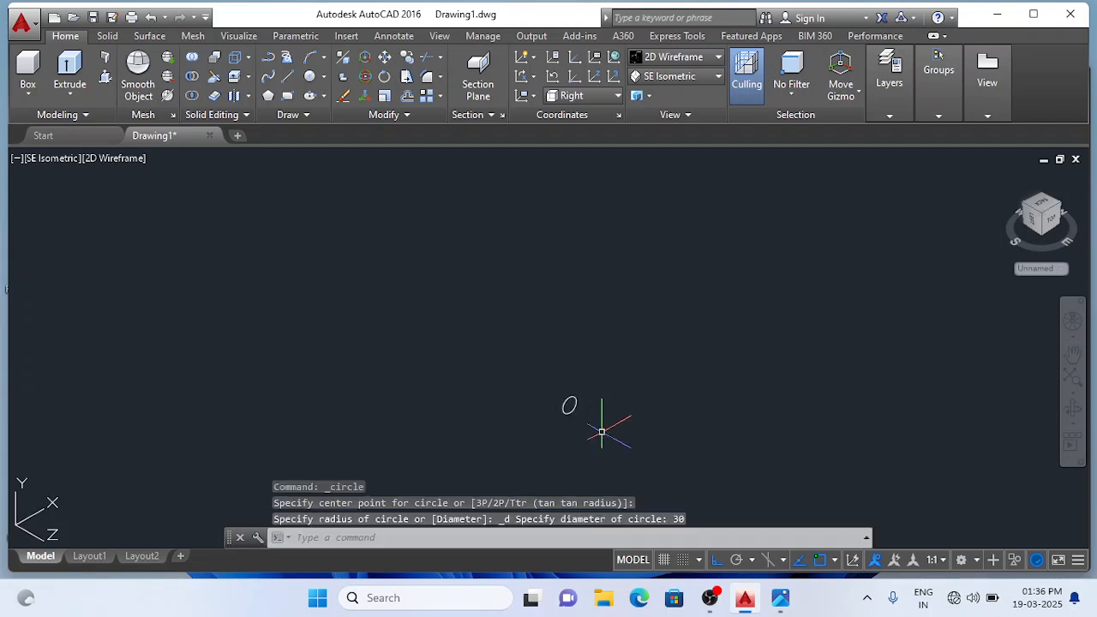
Step: Draw a concentric circle of diameter 15 inside the 30 circle using its center
scroll(557, 421, up, 3)
scroll(678, 352, up, 1)
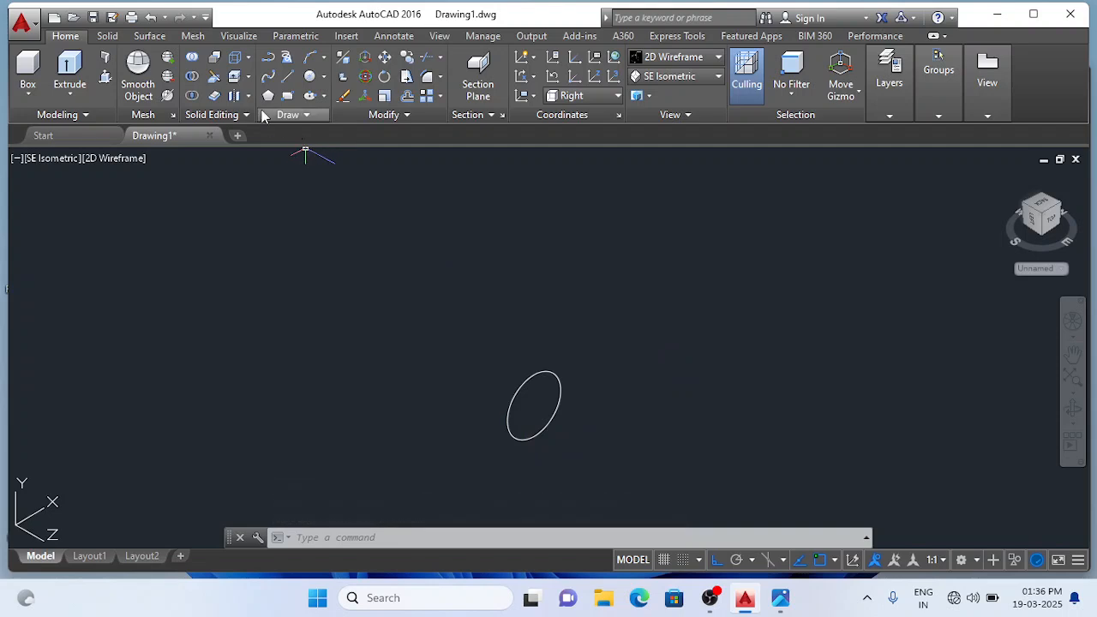
click(323, 77)
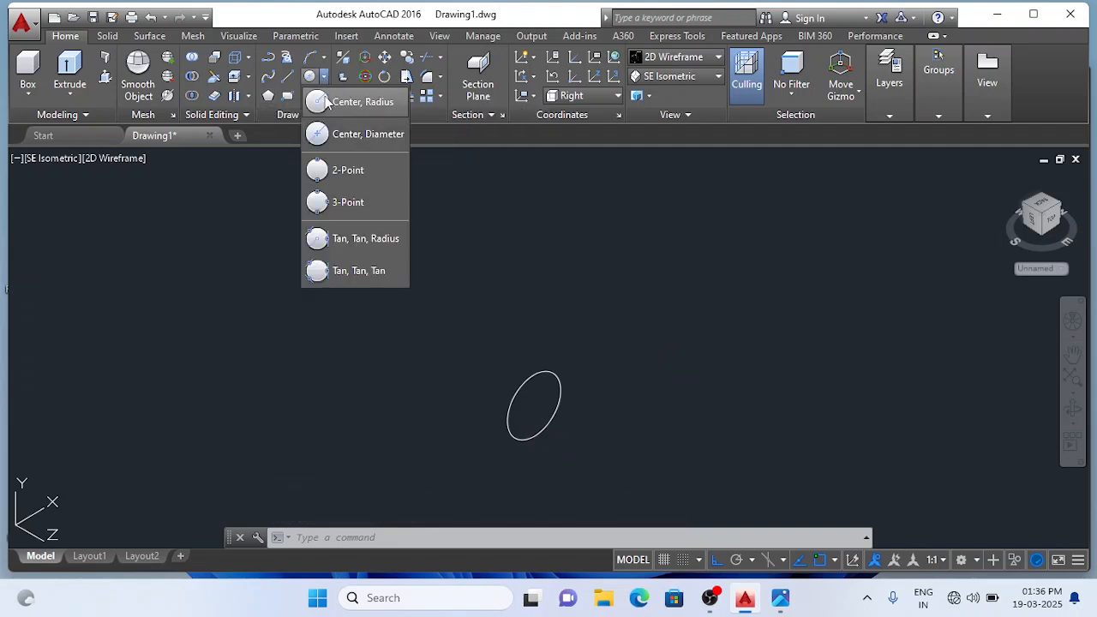
click(334, 135)
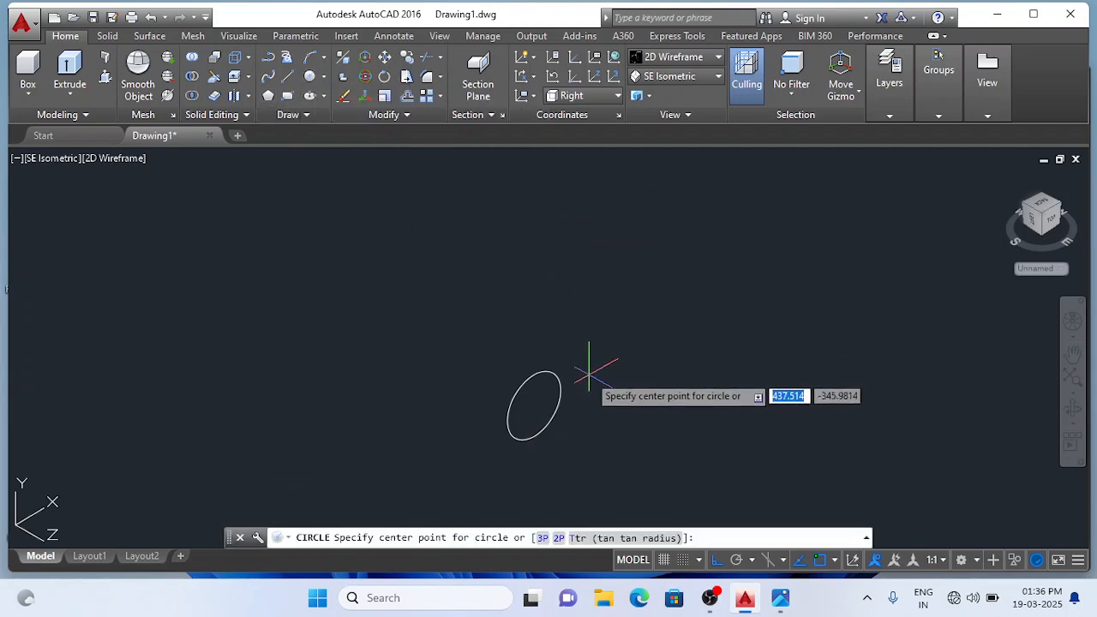
click(534, 405)
text(15)
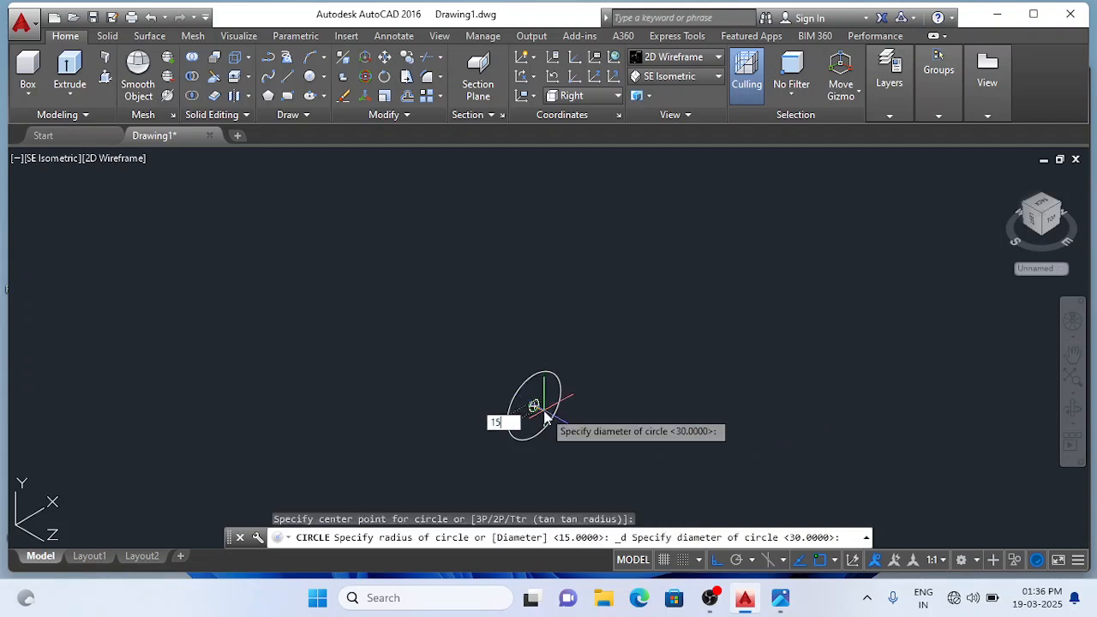
key(Return)
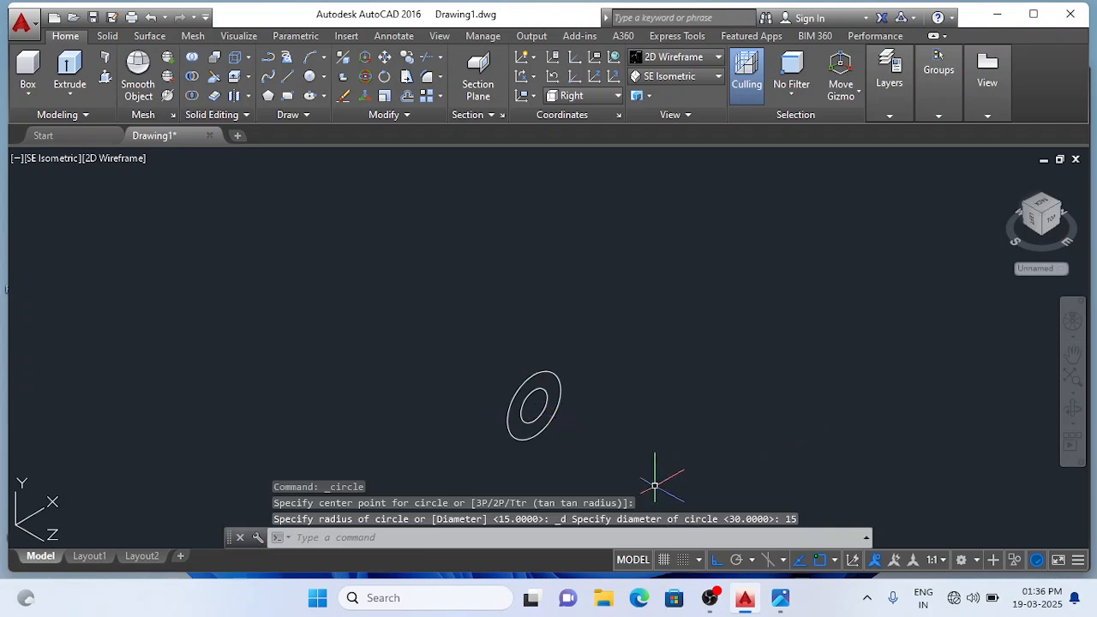
Step: Draw lines from the outer circle's right quadrant 30 down, 30 across, and up to its left quadrant
click(780, 598)
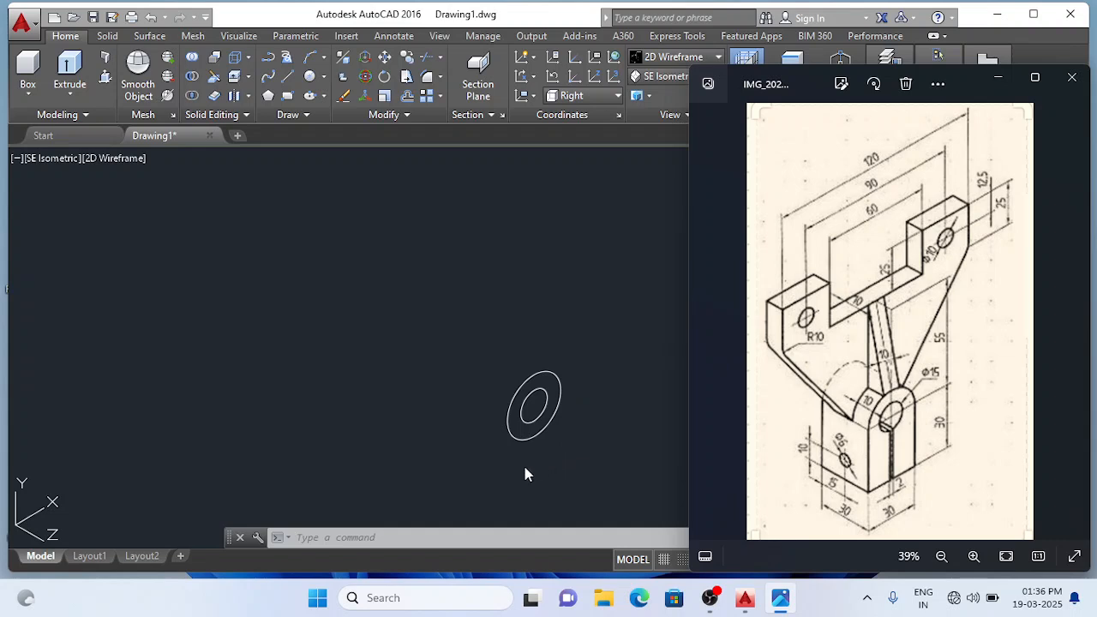
click(360, 306)
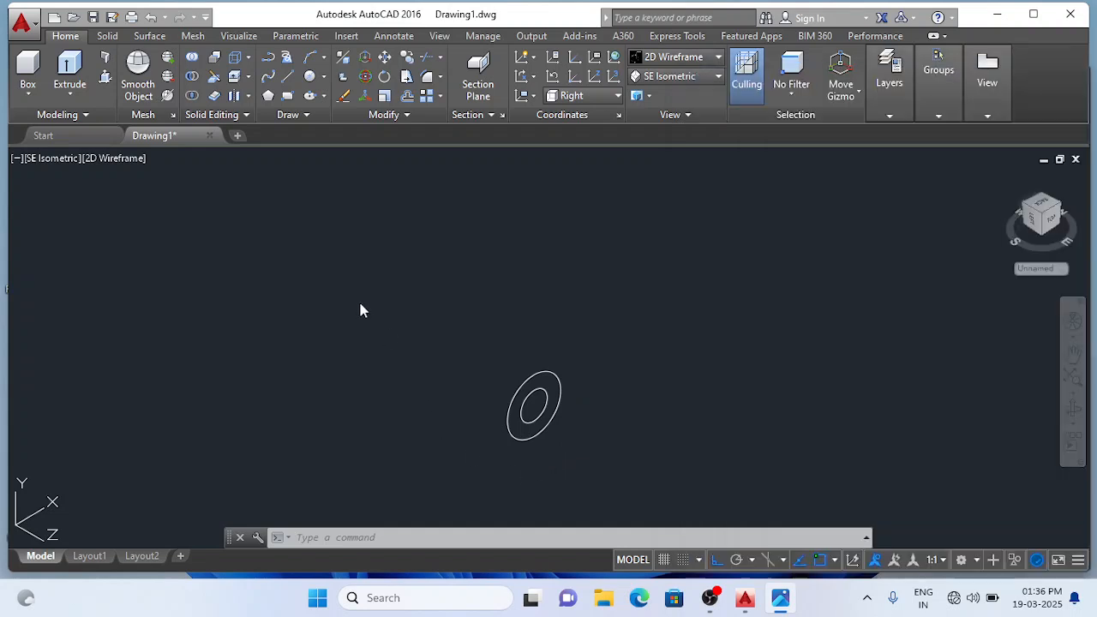
click(290, 76)
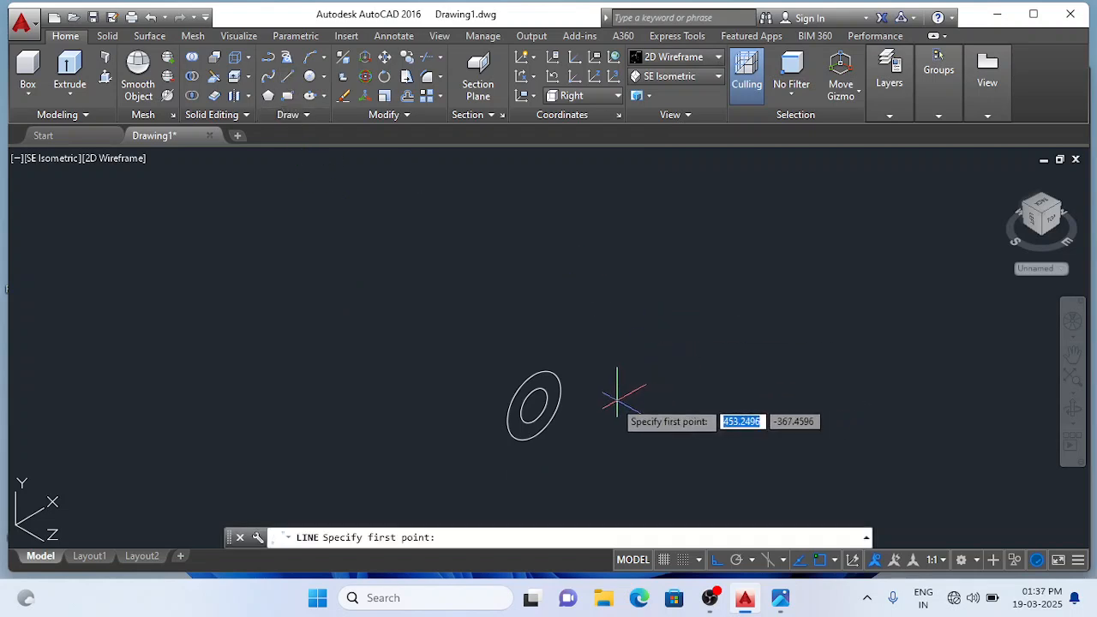
click(561, 391)
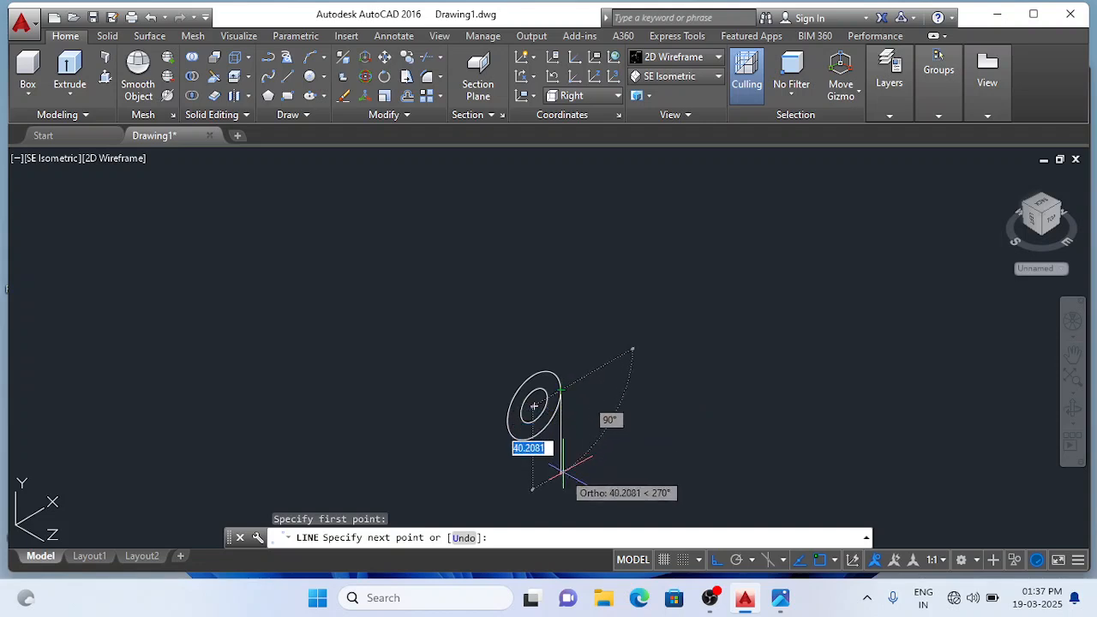
text(30)
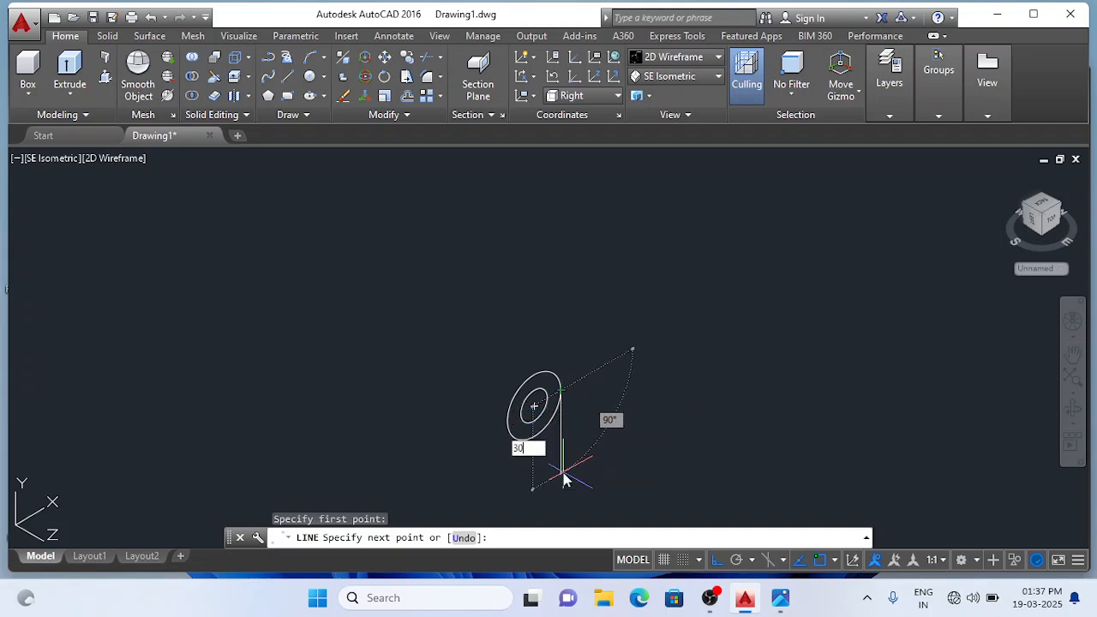
key(Return)
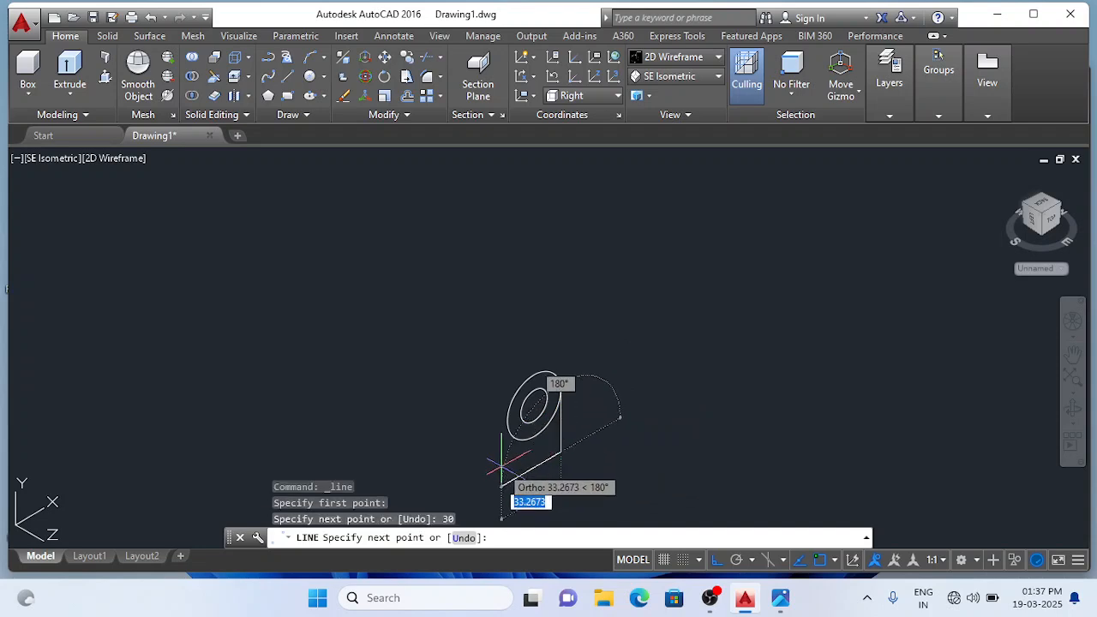
text(30)
key(Return)
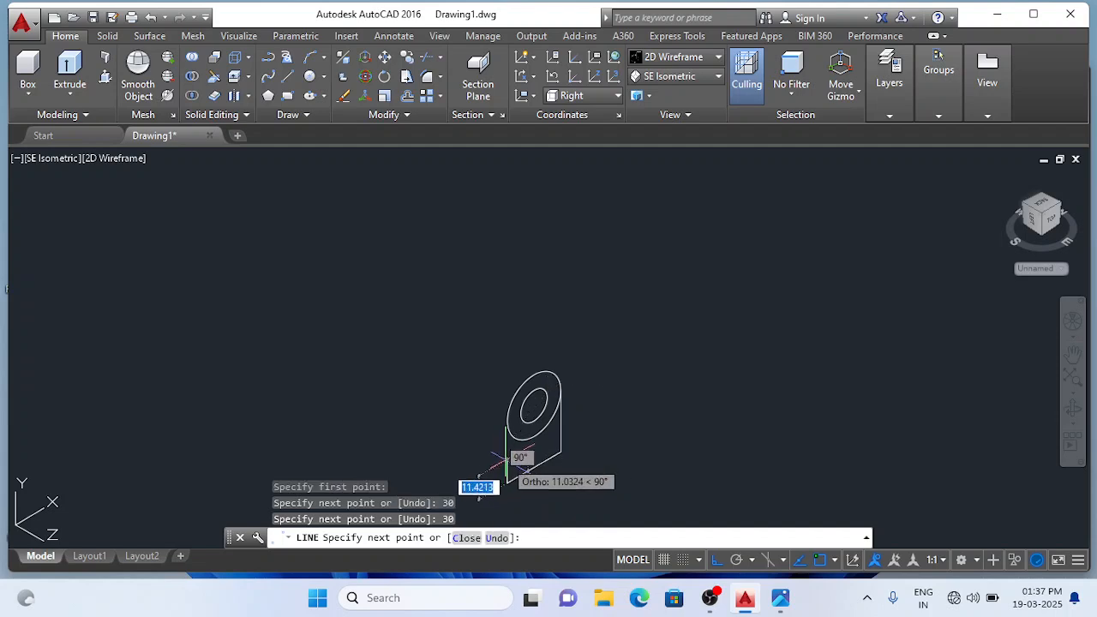
click(507, 420)
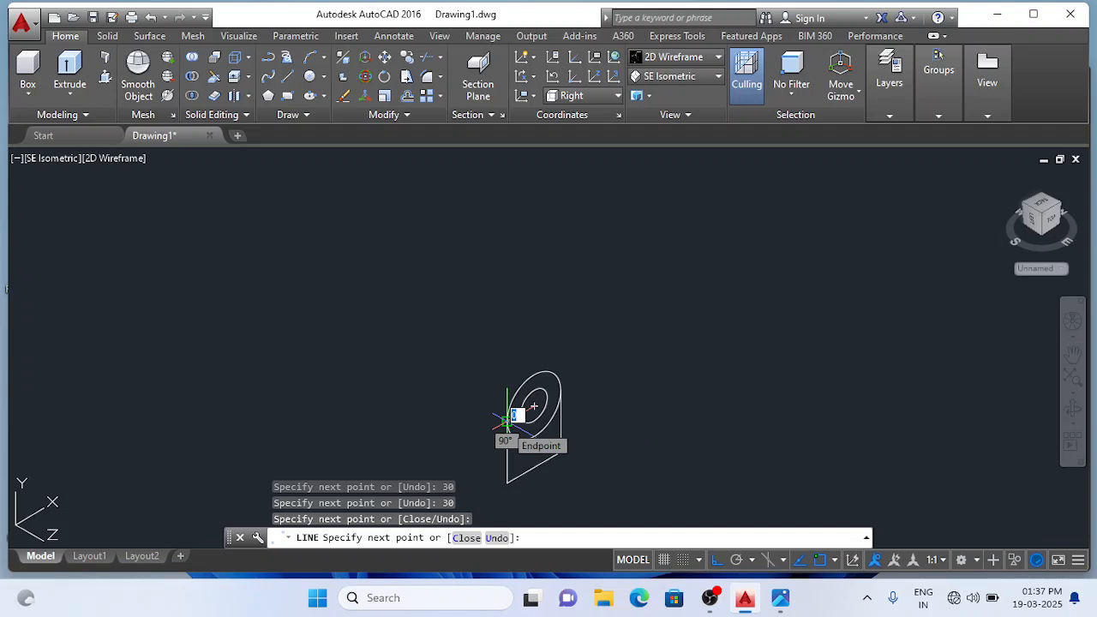
key(Escape)
scroll(504, 480, up, 2)
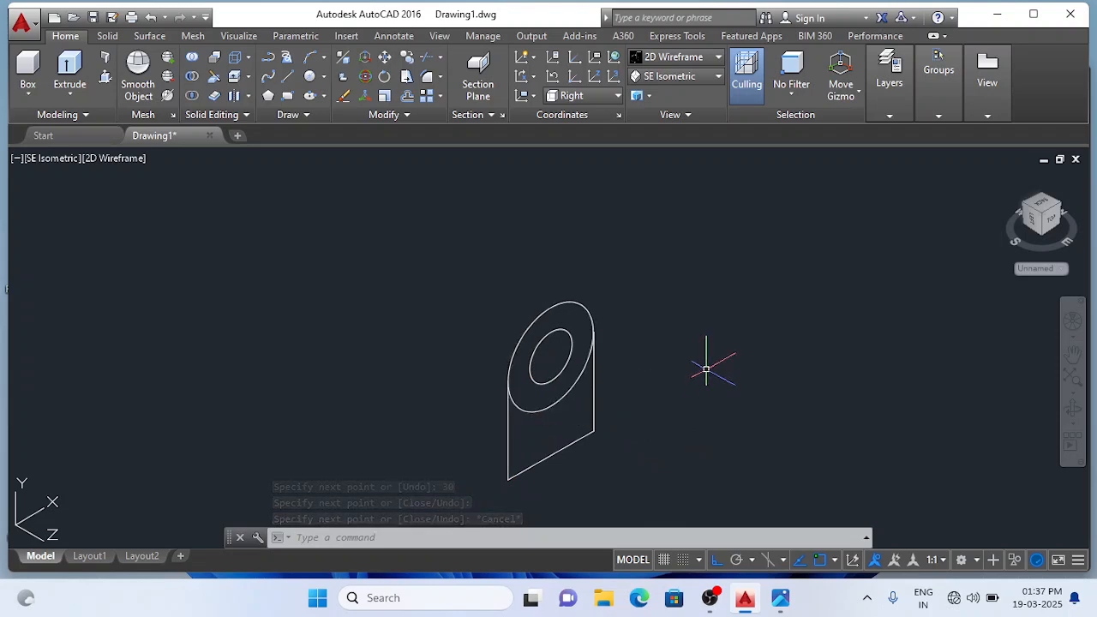
key(Escape)
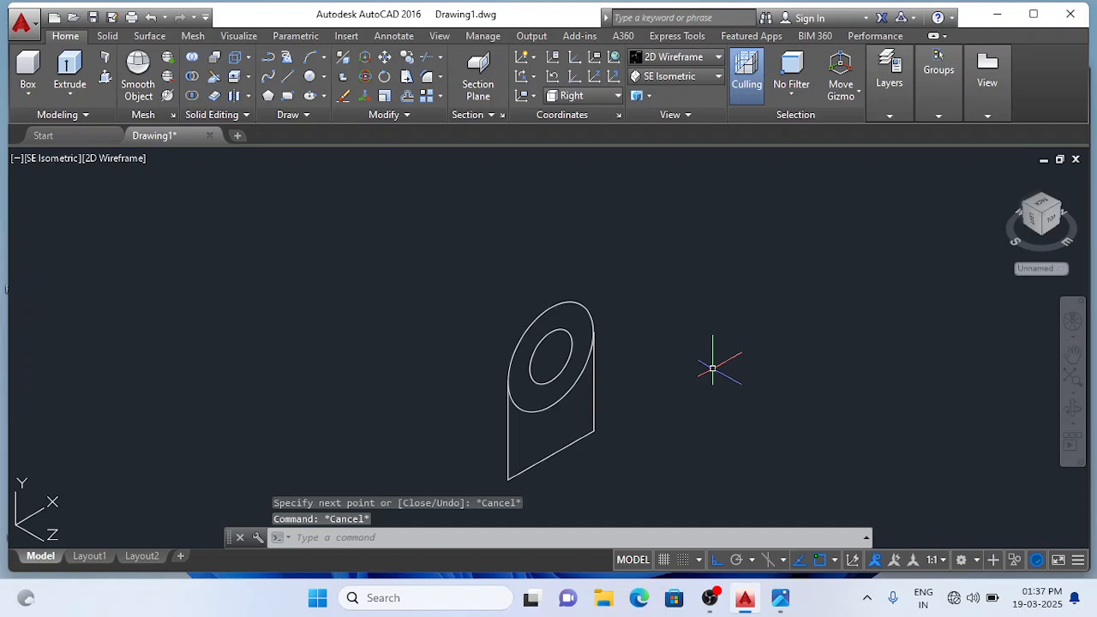
Step: Trim away the lower half of the outer circle between the two vertical side lines
text(tr)
key(Return)
key(Return)
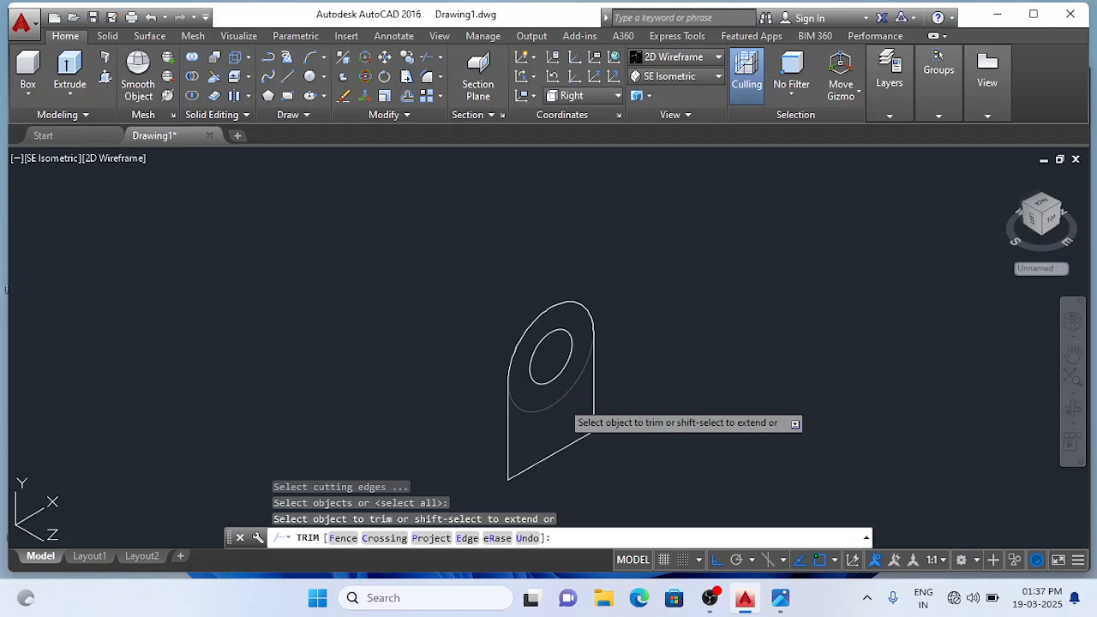
click(563, 399)
scroll(613, 396, down, 2)
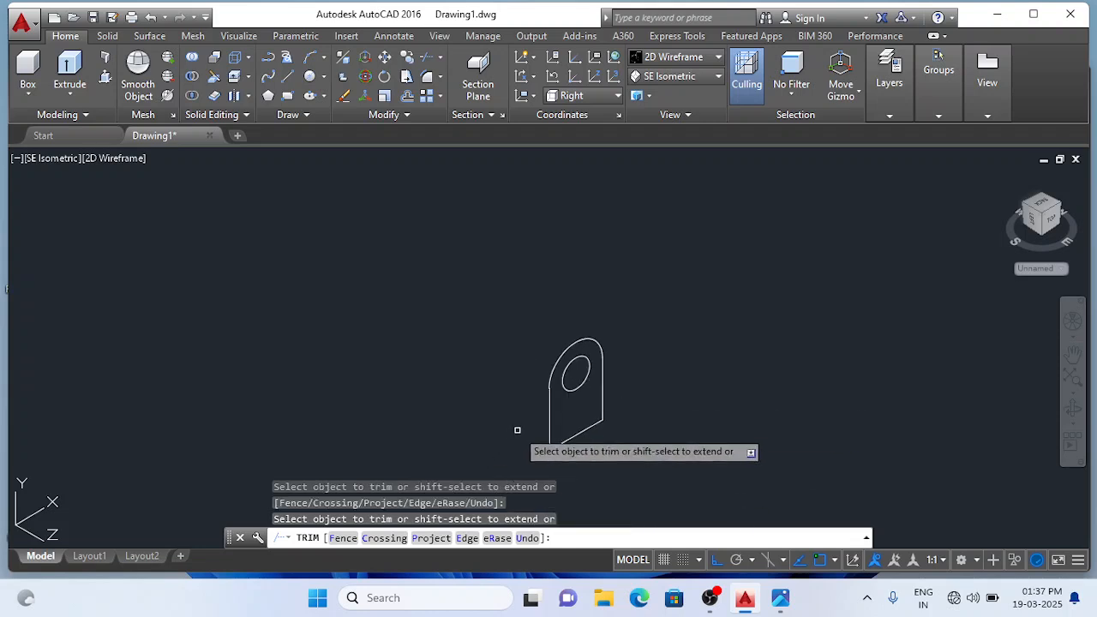
key(Escape)
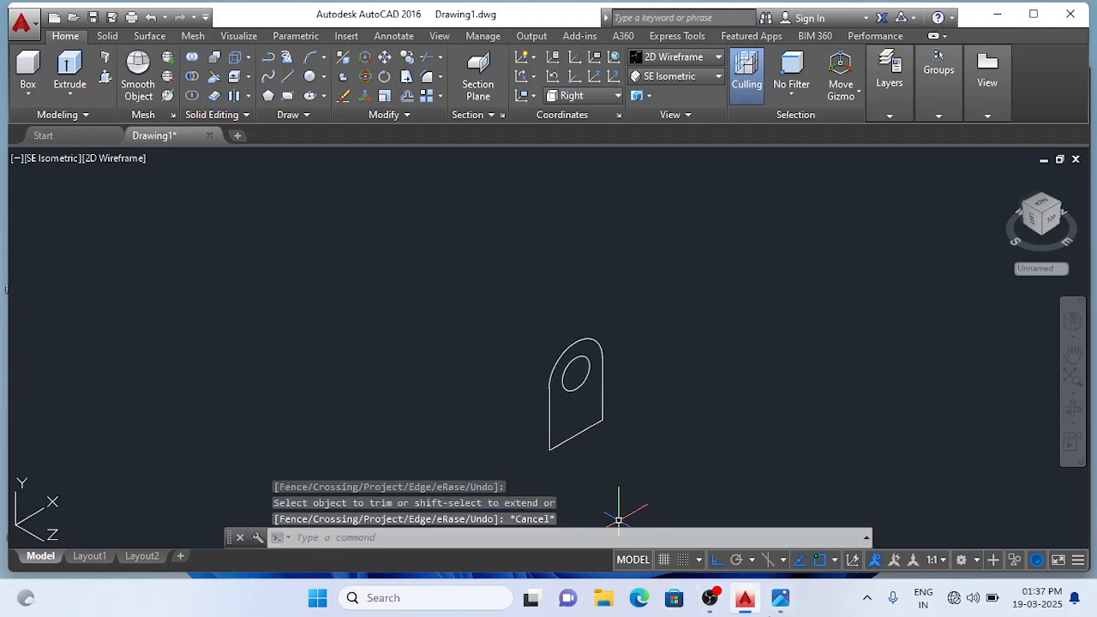
Step: Check the reference image and draw a vertical line from the inner circle's center down to the midpoint of the bottom edge
click(781, 600)
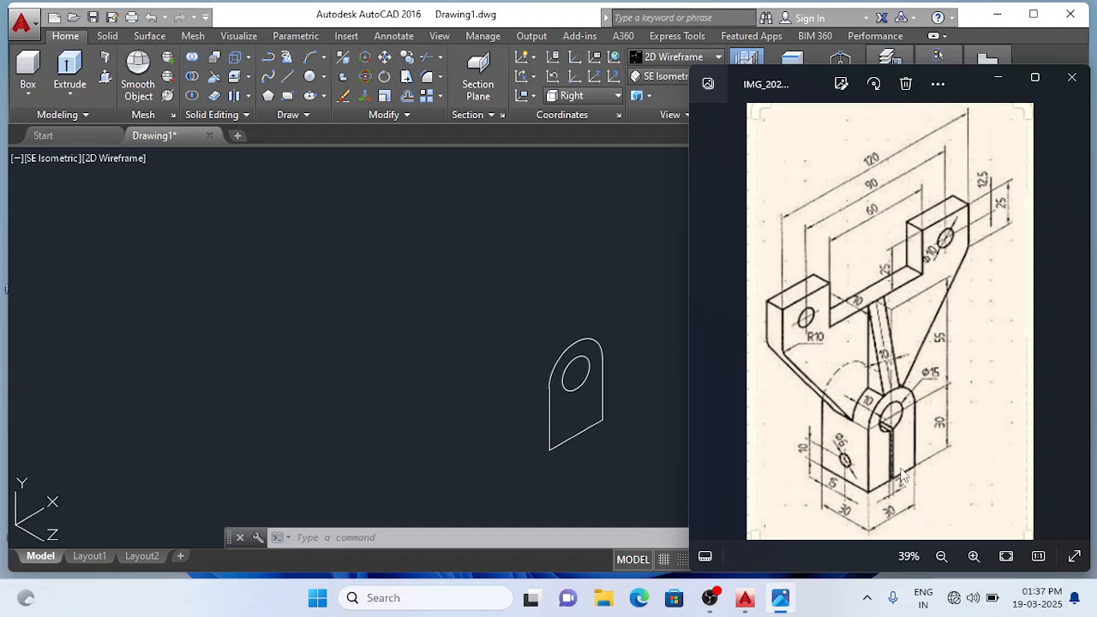
click(595, 487)
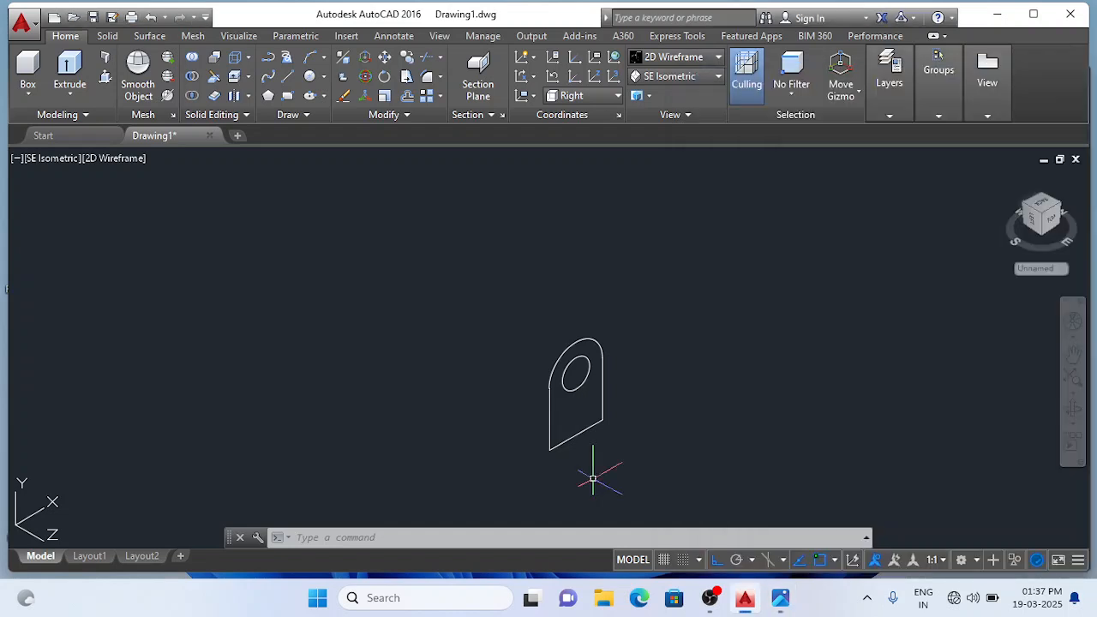
click(287, 77)
scroll(588, 375, up, 4)
scroll(634, 379, down, 4)
scroll(600, 379, up, 2)
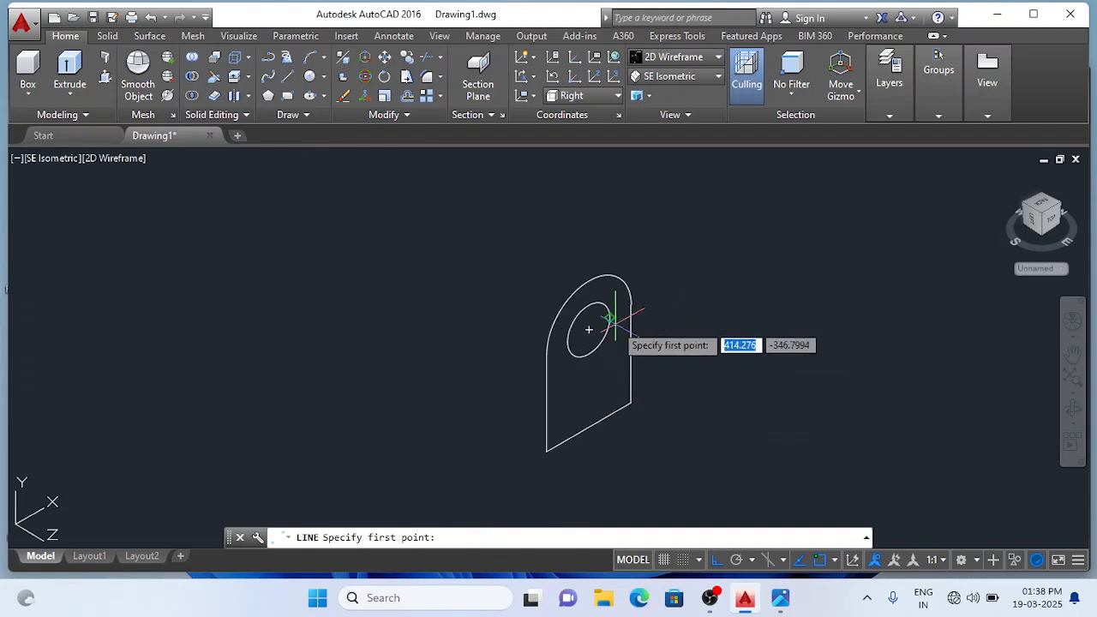
click(588, 329)
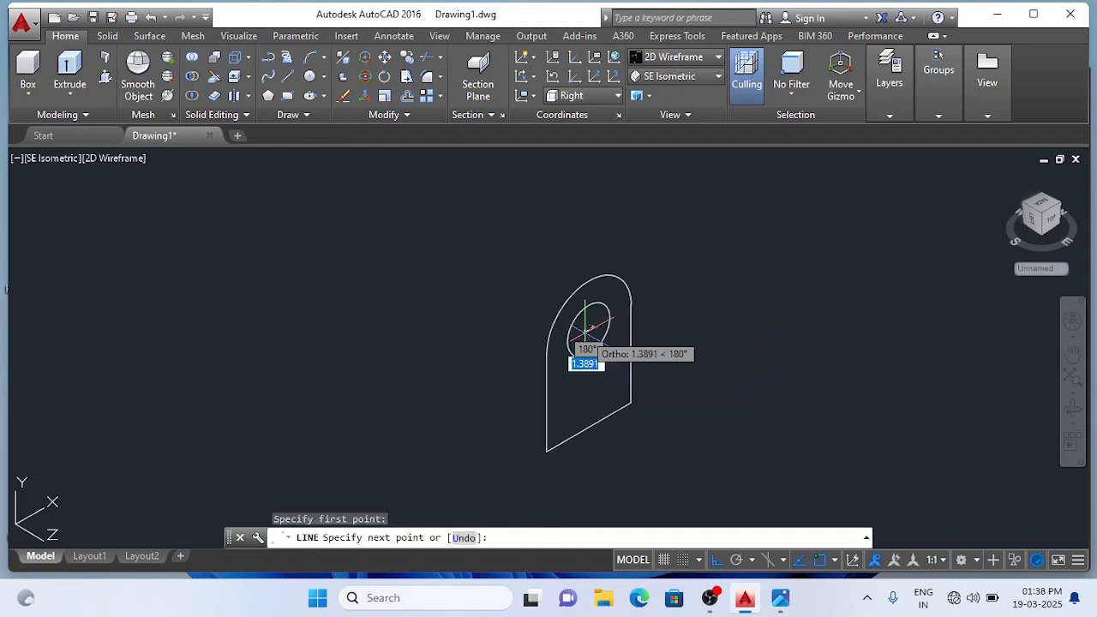
text(30)
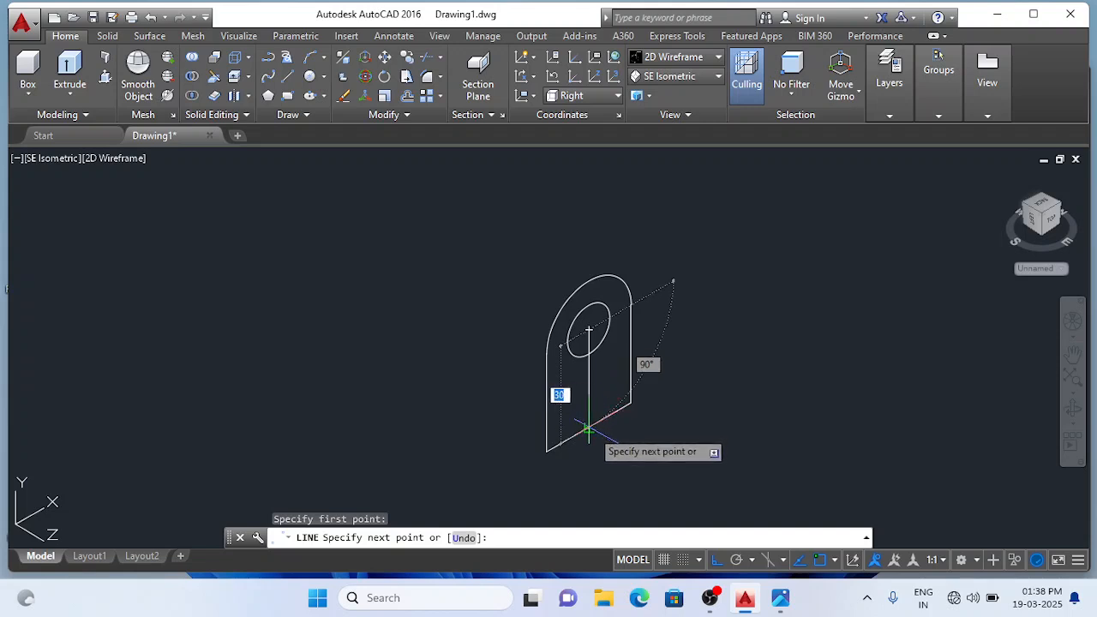
click(588, 426)
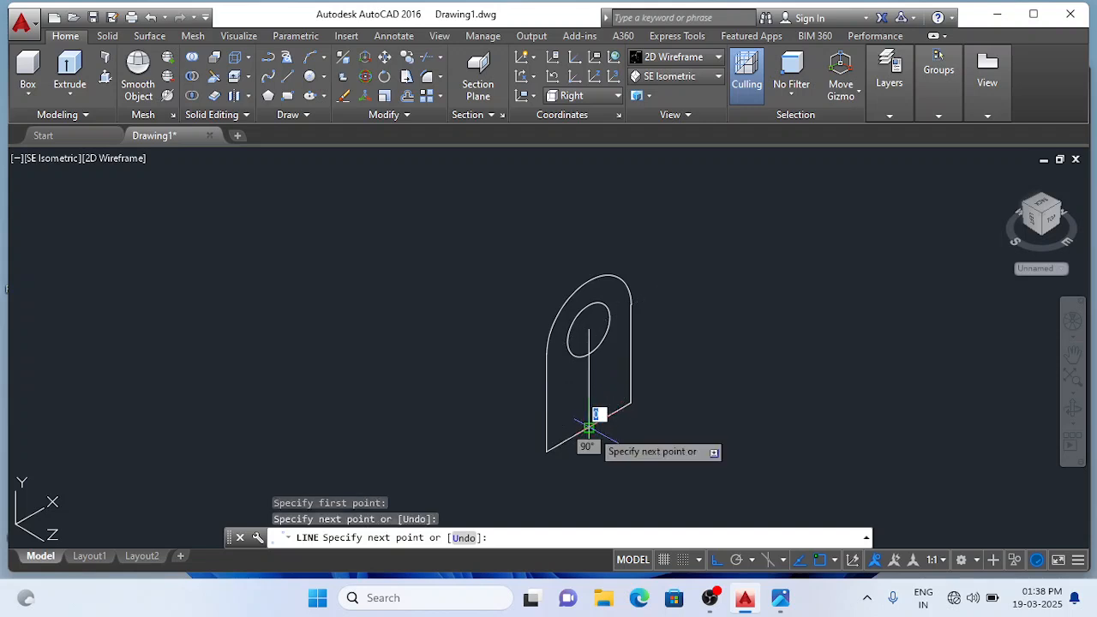
key(Escape)
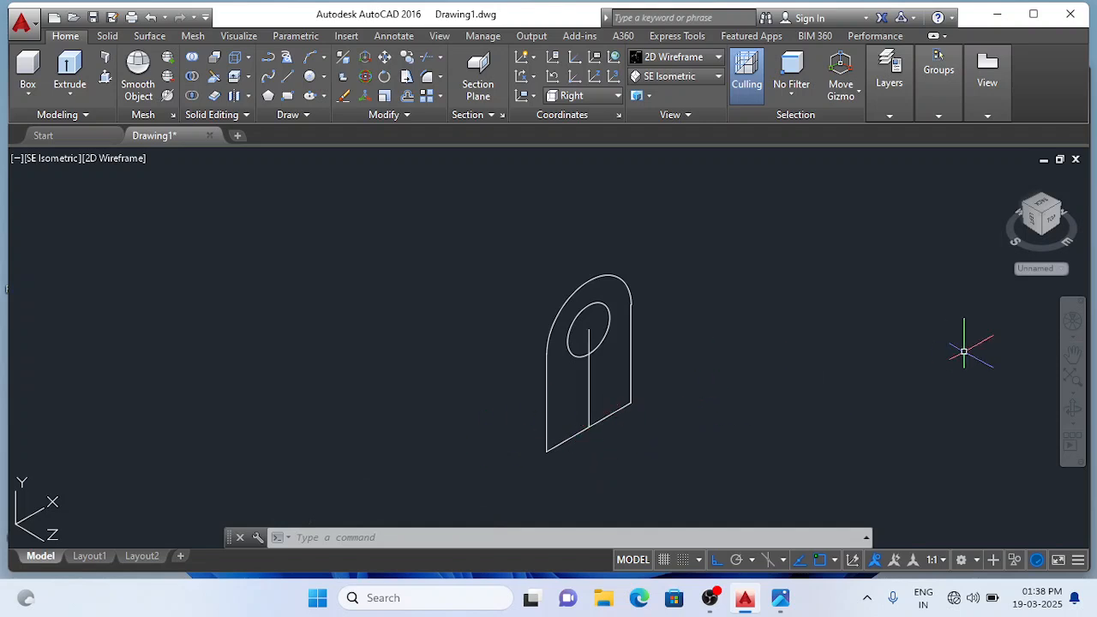
Step: Offset the vertical center line by 1 to both sides to form the slot edges
text(o)
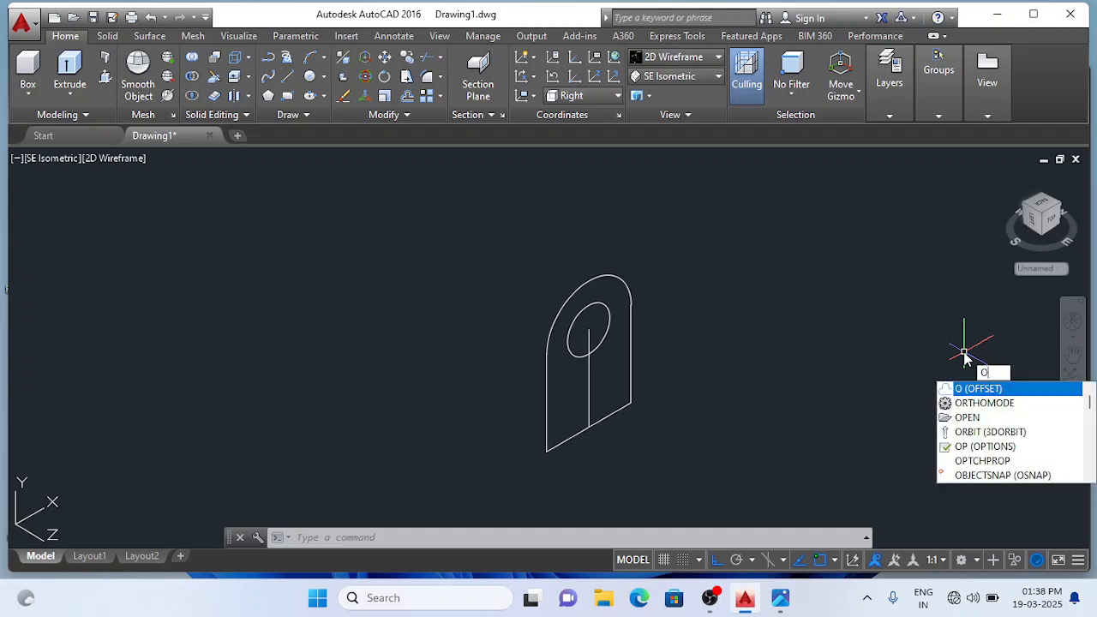
key(Return)
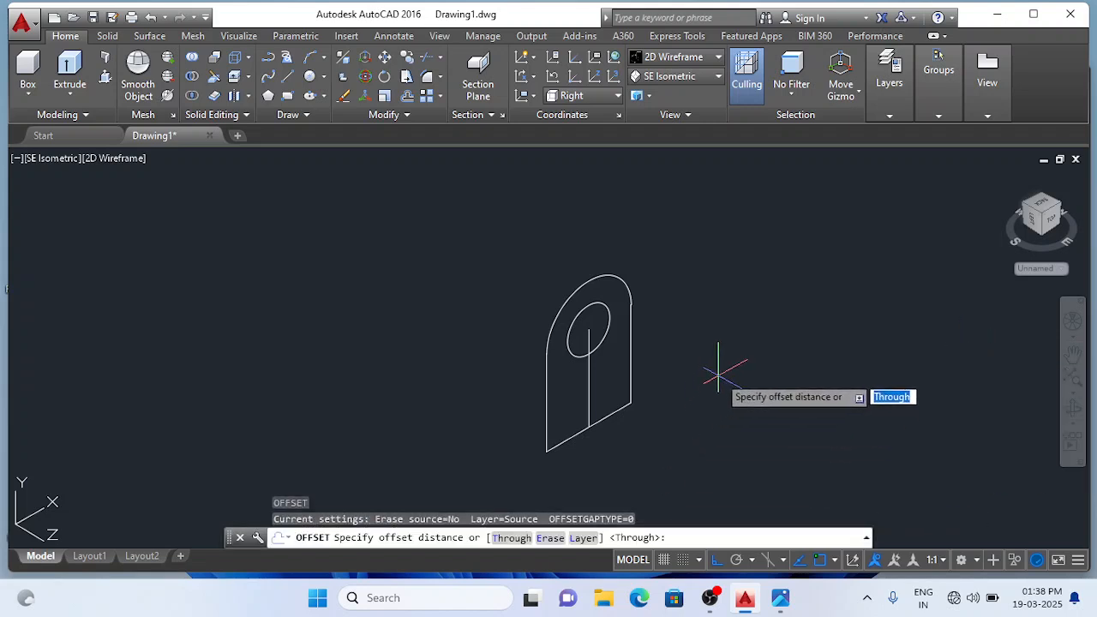
text(1)
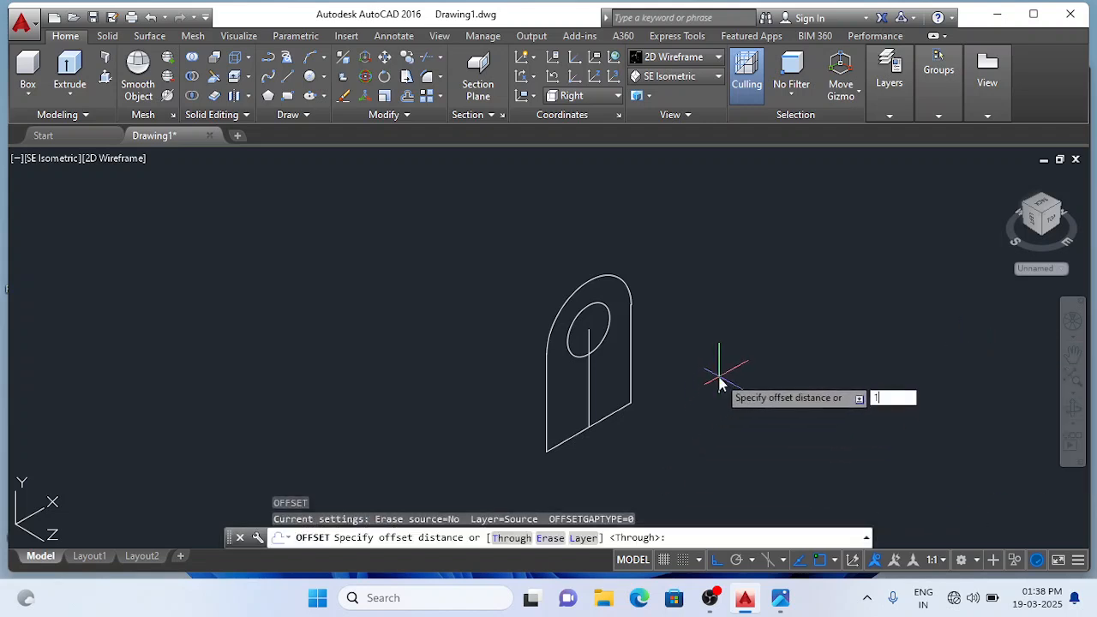
key(Return)
scroll(670, 386, up, 4)
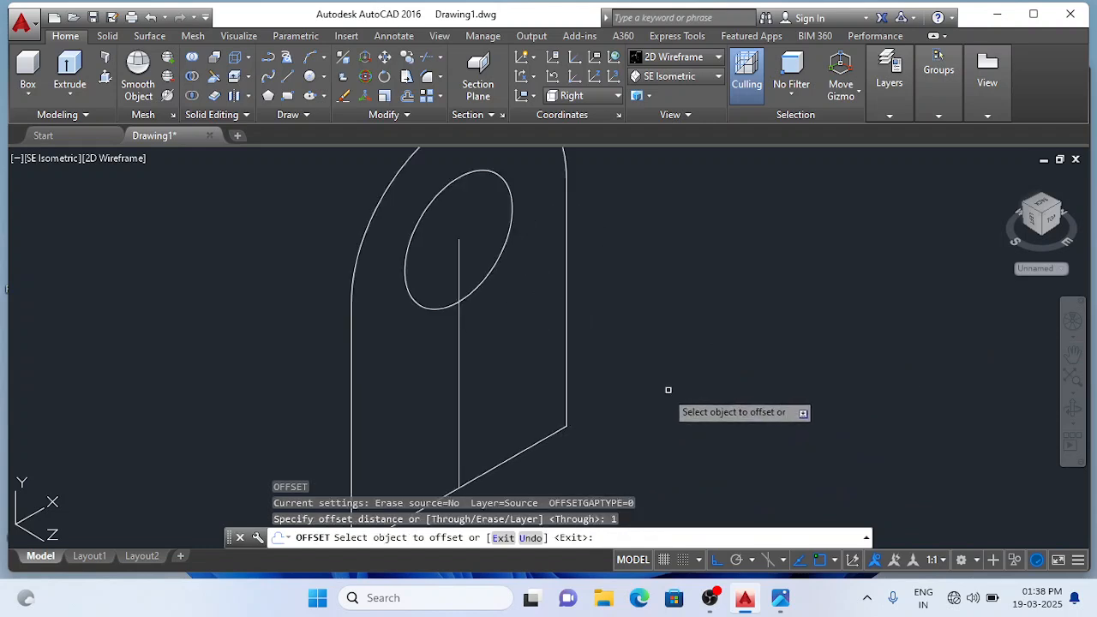
click(463, 431)
click(644, 414)
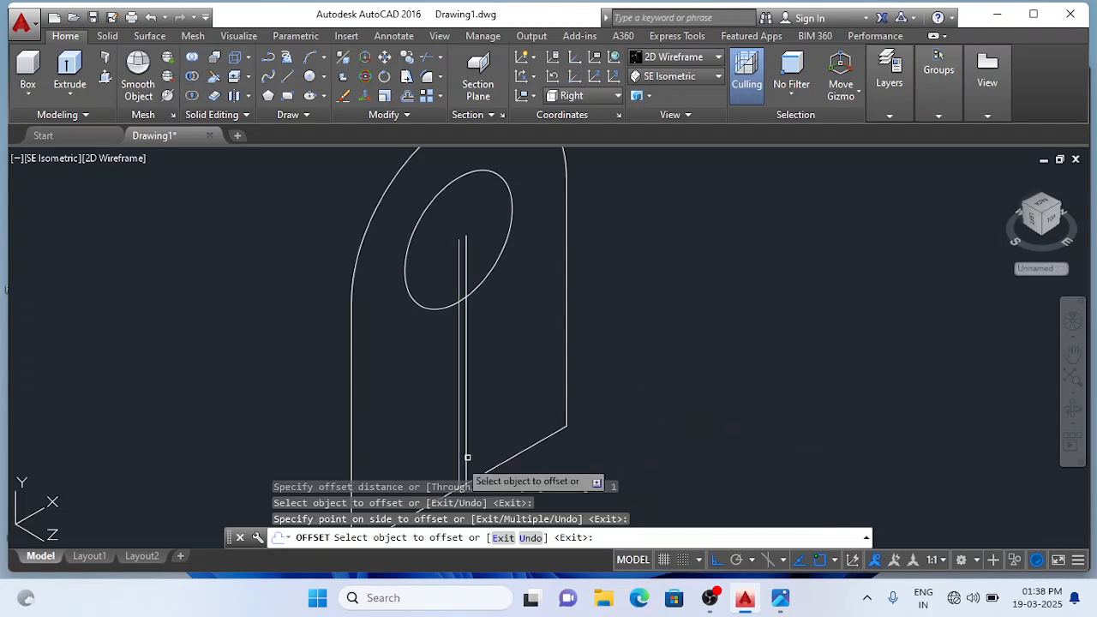
scroll(403, 459, up, 2)
click(489, 440)
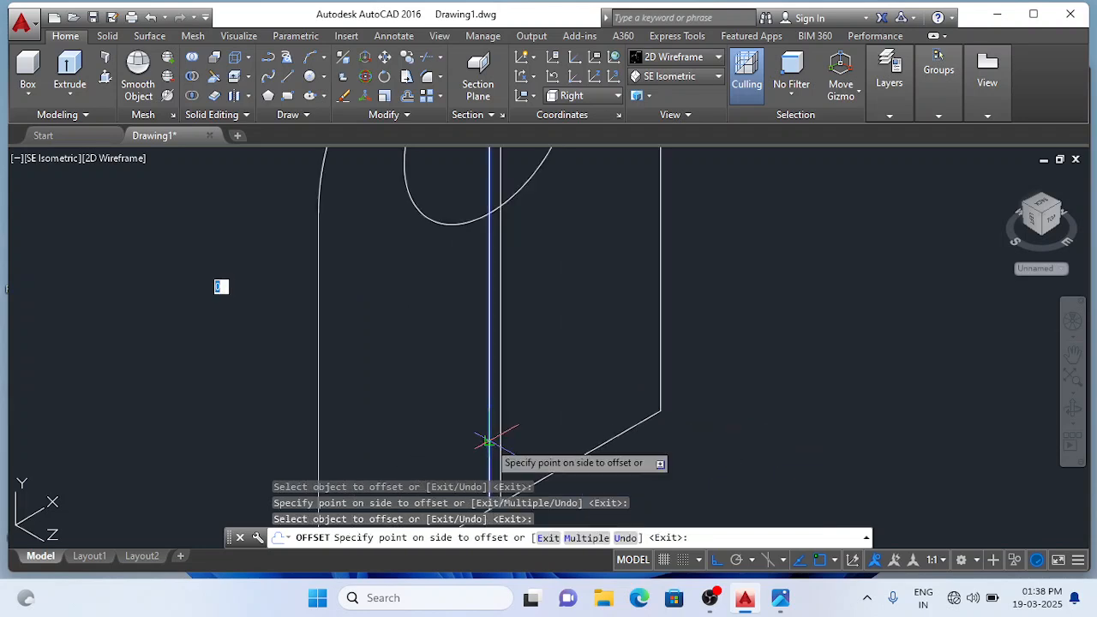
click(431, 452)
key(Escape)
Step: Delete the original center line between the two offset slot lines
scroll(502, 421, down, 3)
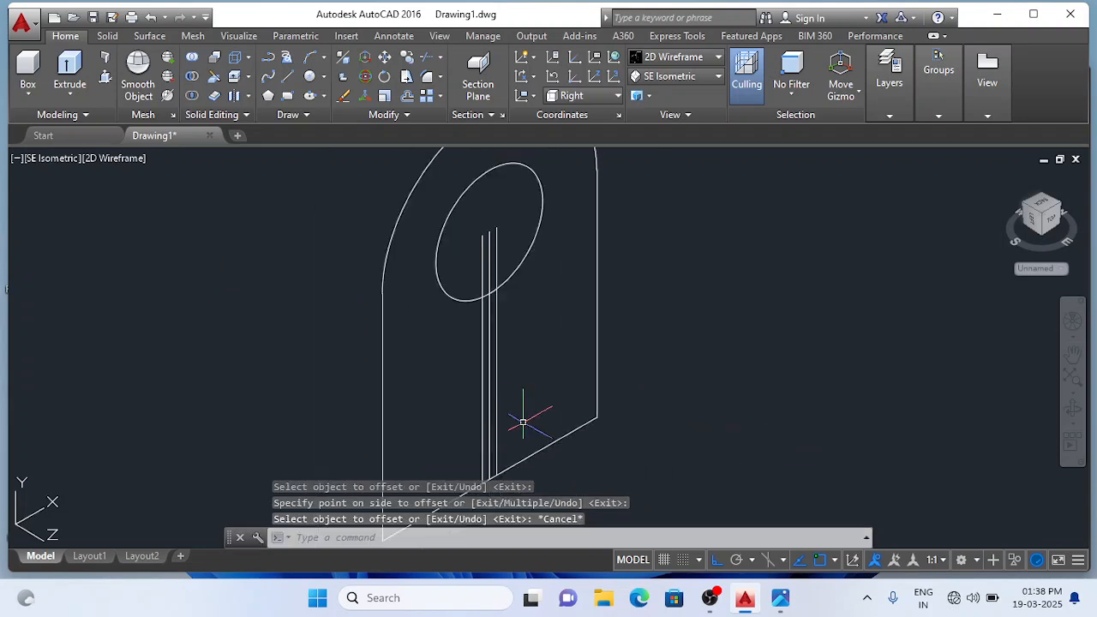
scroll(497, 448, up, 3)
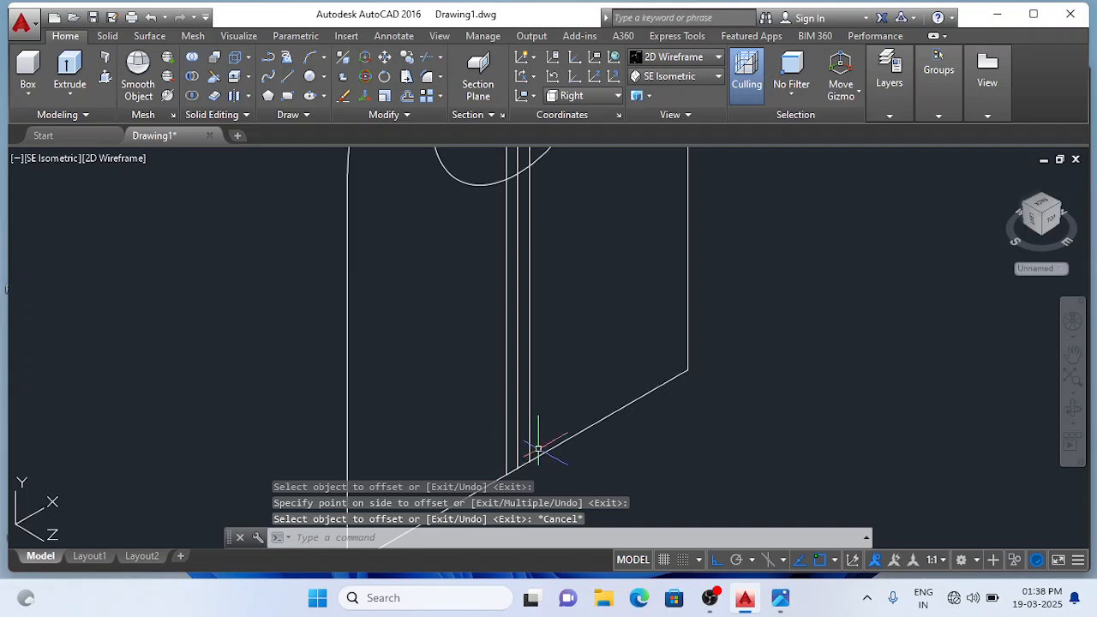
click(519, 445)
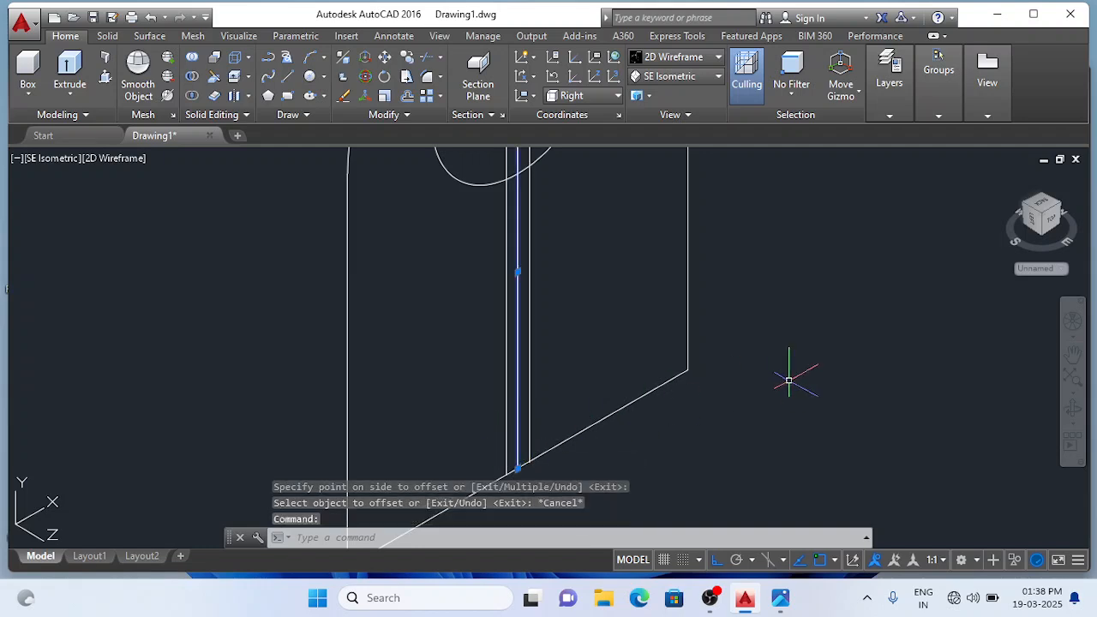
key(Delete)
Step: Trim both slot lines inside the inner circle and the short circle arc between them
scroll(881, 441, down, 4)
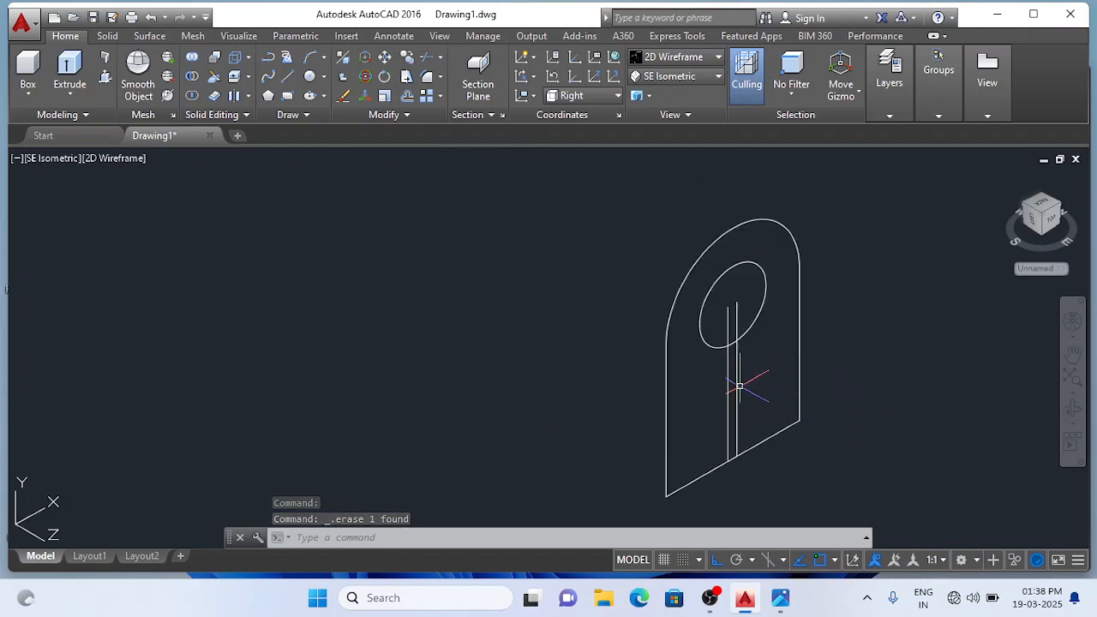
scroll(845, 364, up, 1)
scroll(849, 367, down, 2)
scroll(862, 381, up, 1)
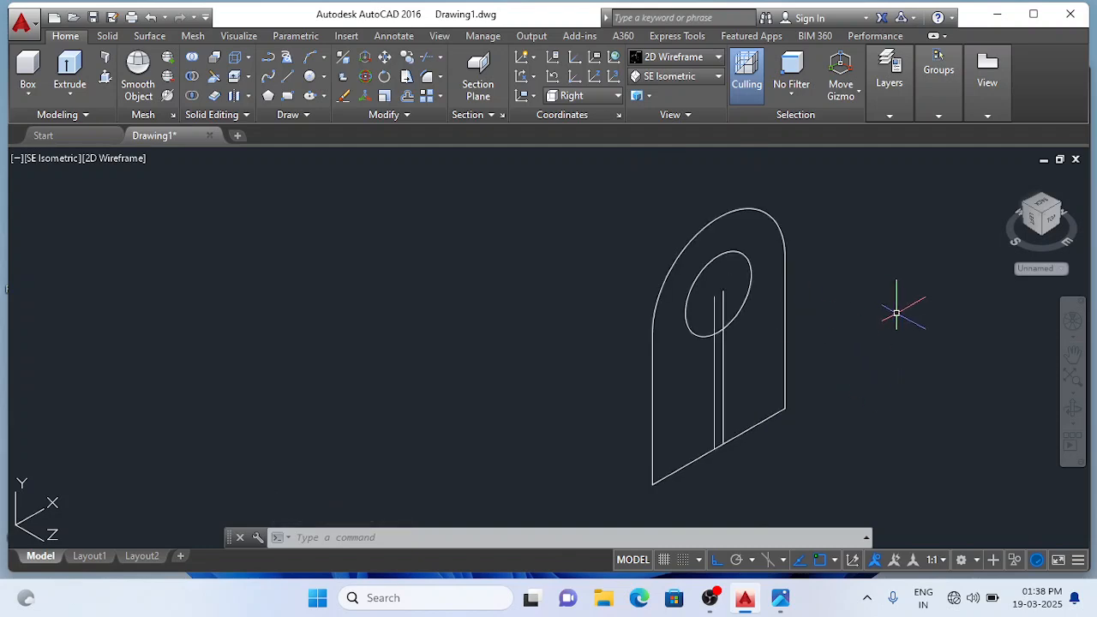
text(tr)
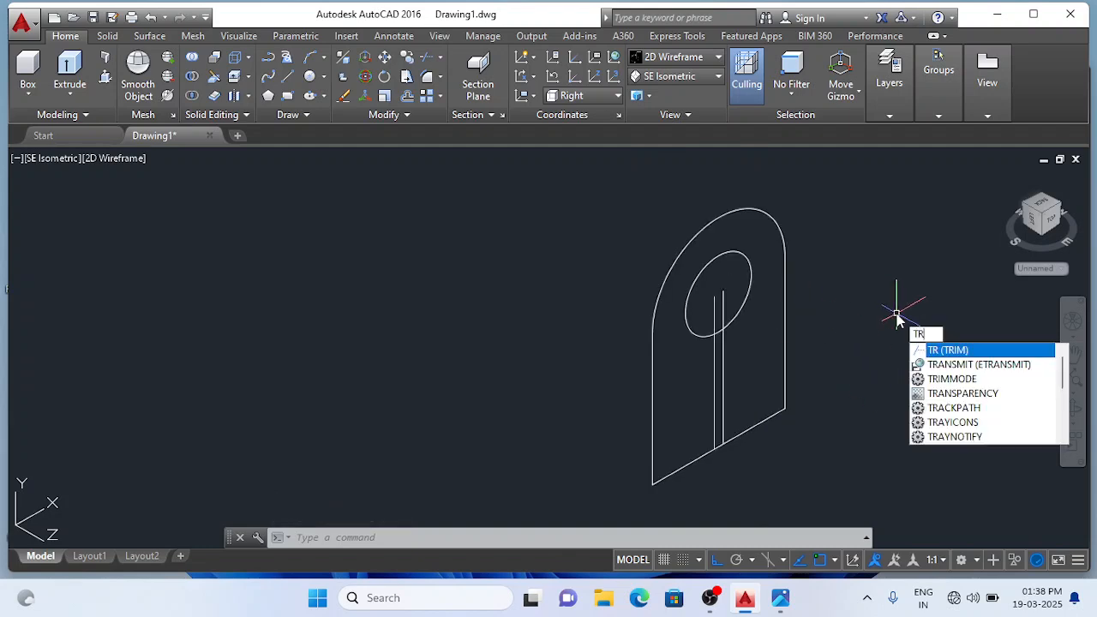
key(Return)
key(Return)
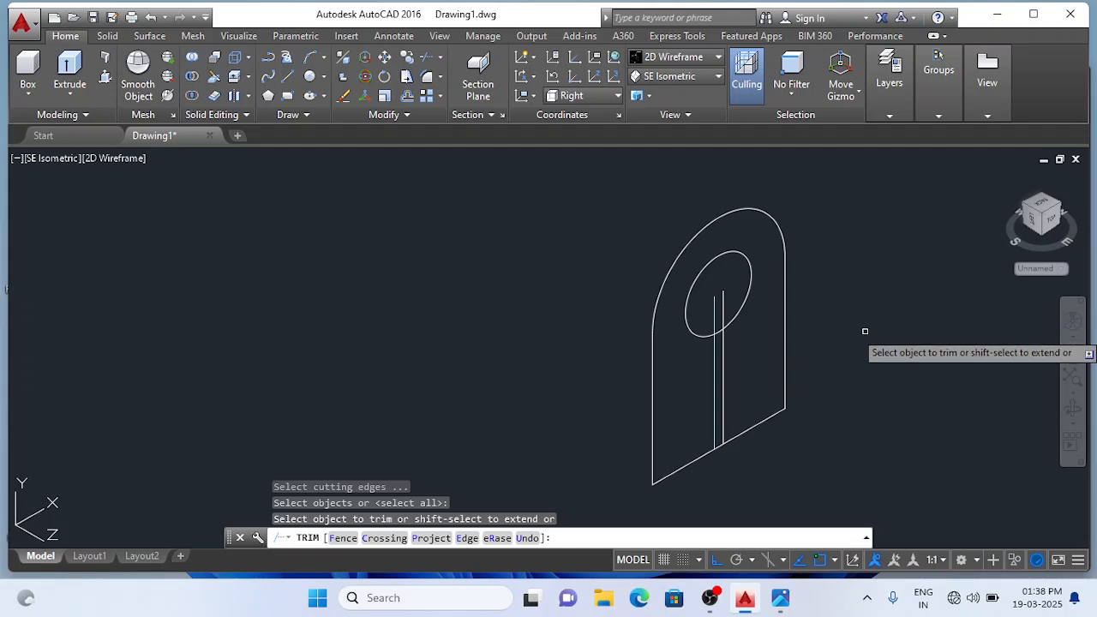
scroll(861, 330, up, 2)
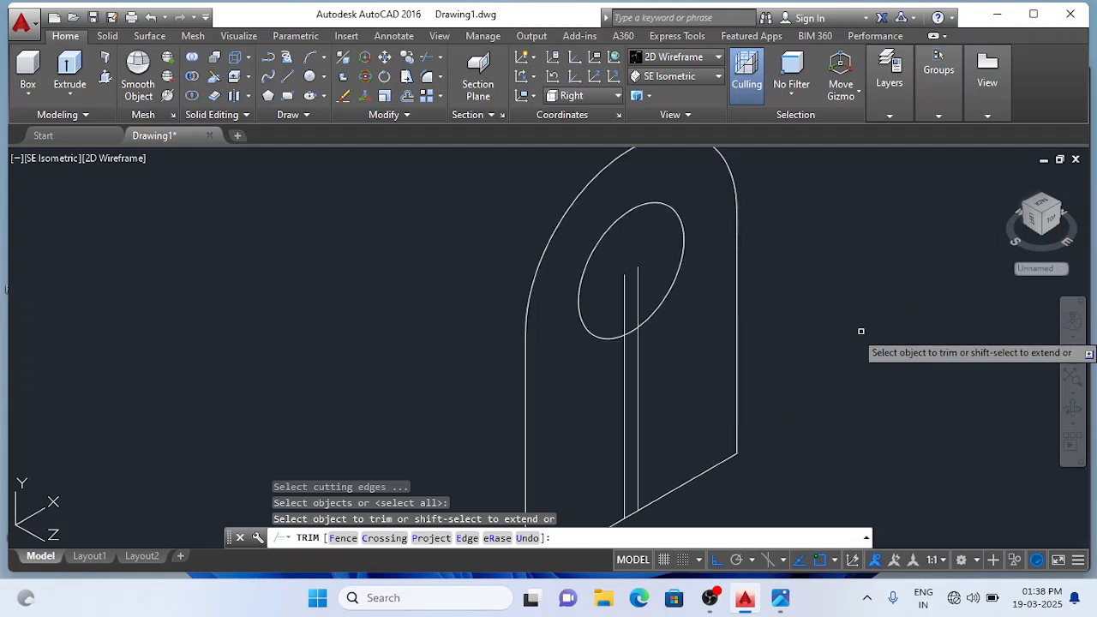
click(640, 306)
click(624, 314)
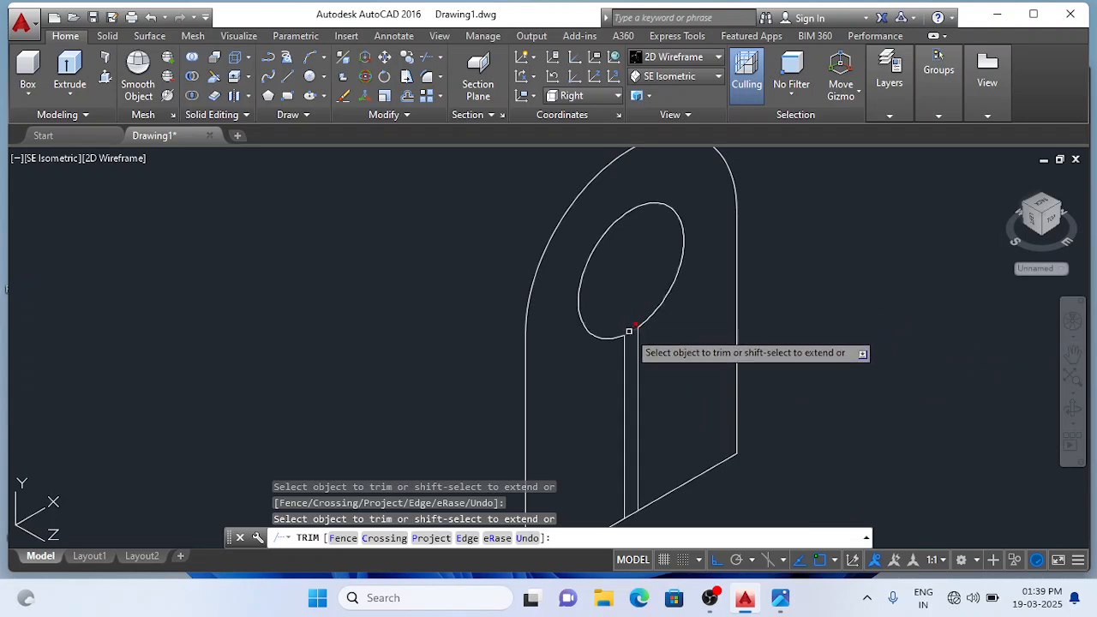
click(631, 336)
Step: Trim the bottom edge segment between the two slot lines to open the slot
scroll(668, 343, down, 2)
scroll(711, 379, down, 1)
scroll(711, 380, up, 3)
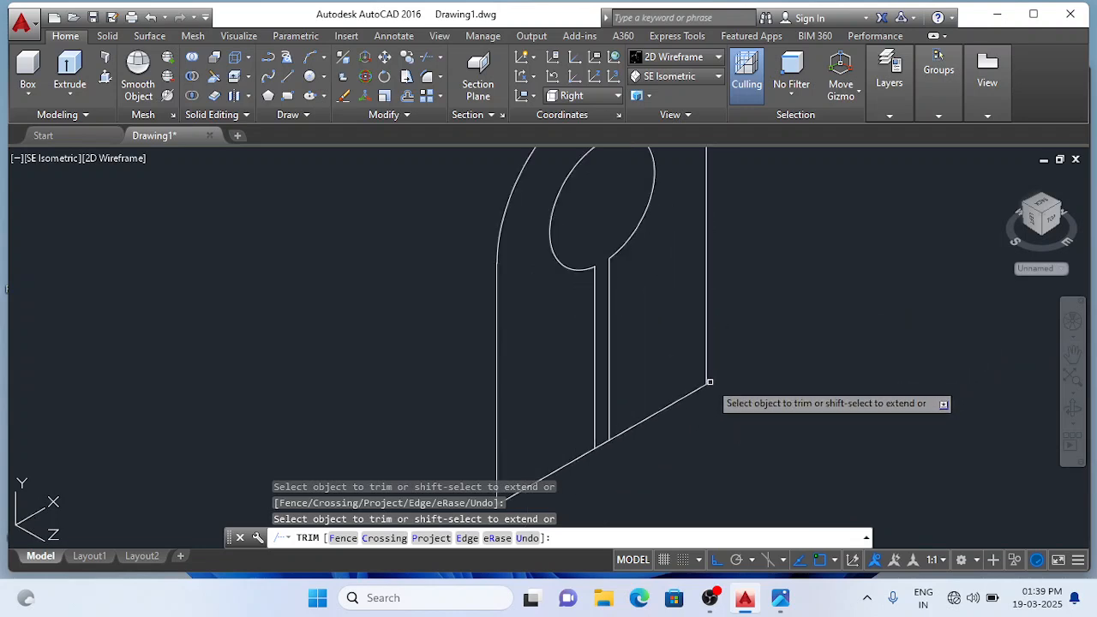
scroll(631, 445, up, 2)
click(582, 440)
click(584, 438)
scroll(584, 438, down, 4)
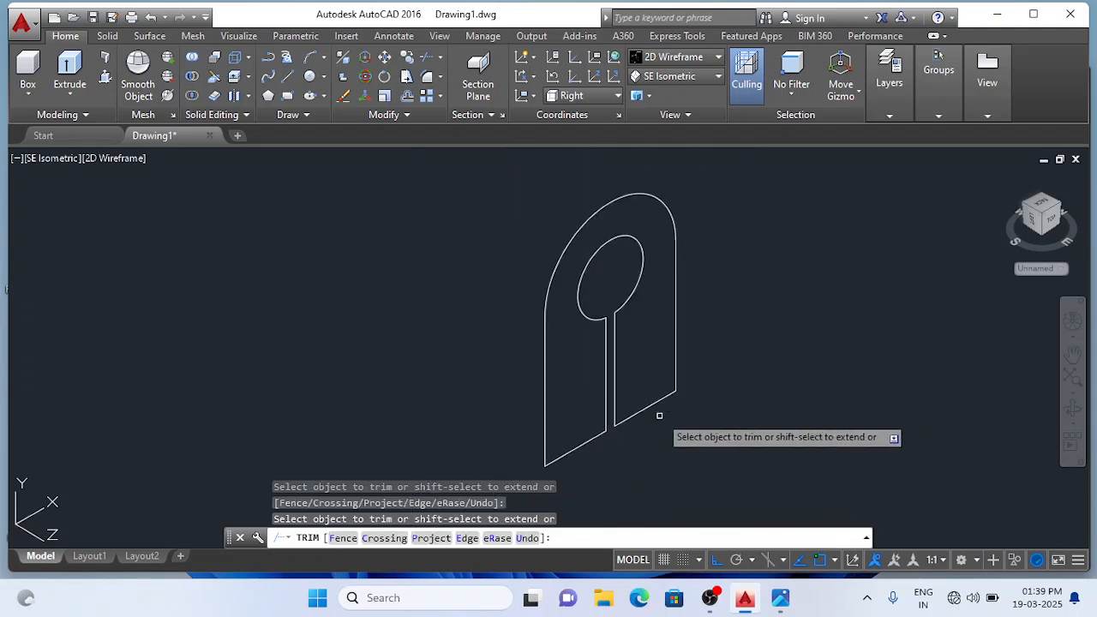
key(Escape)
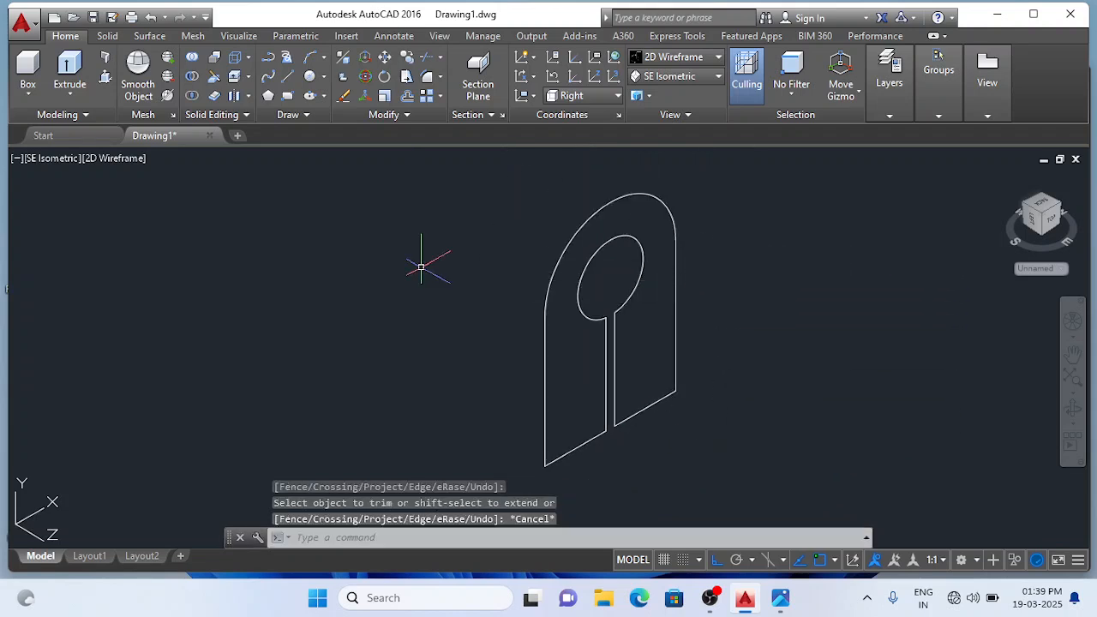
Step: Draw a 30-long line in the positive X direction, starting 55 directly above the center of the base profile's circle
scroll(707, 234, down, 2)
middle_drag(747, 232, 717, 351)
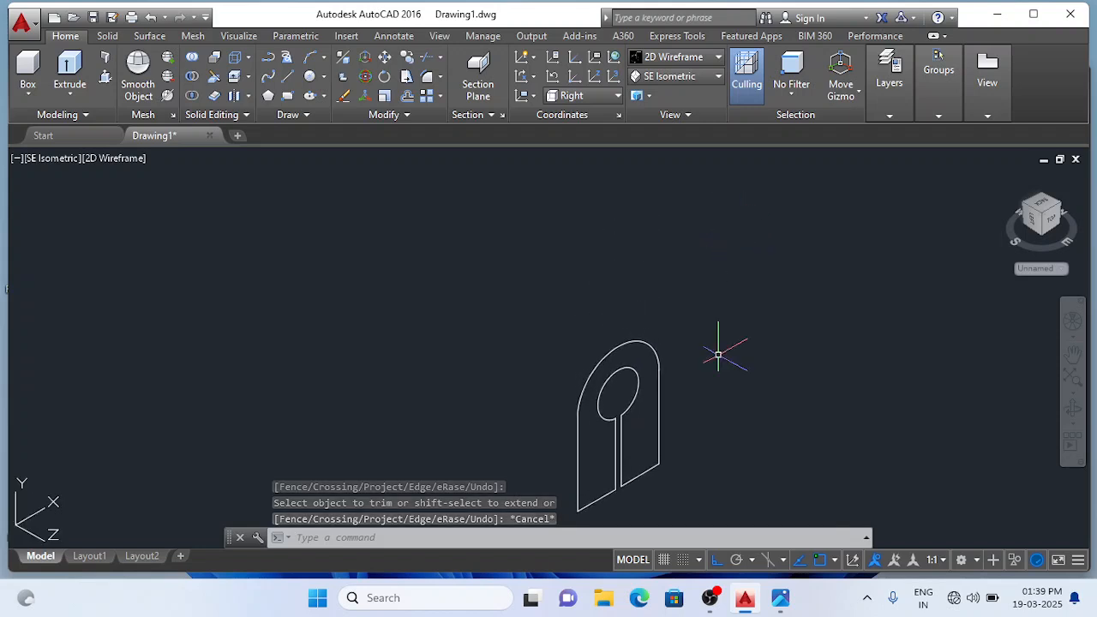
click(779, 600)
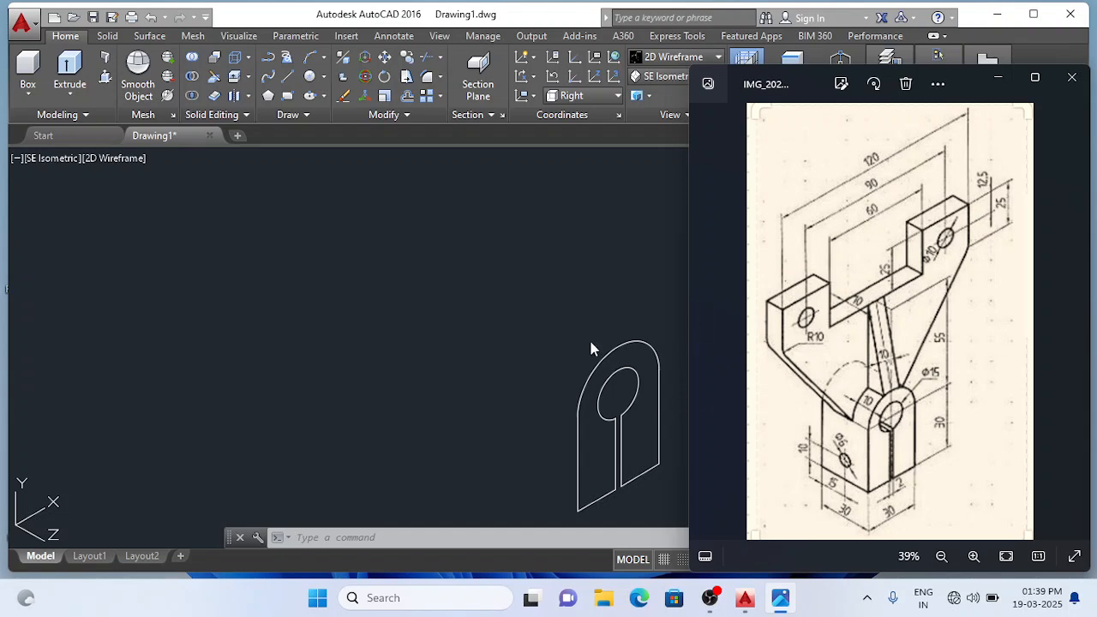
click(569, 304)
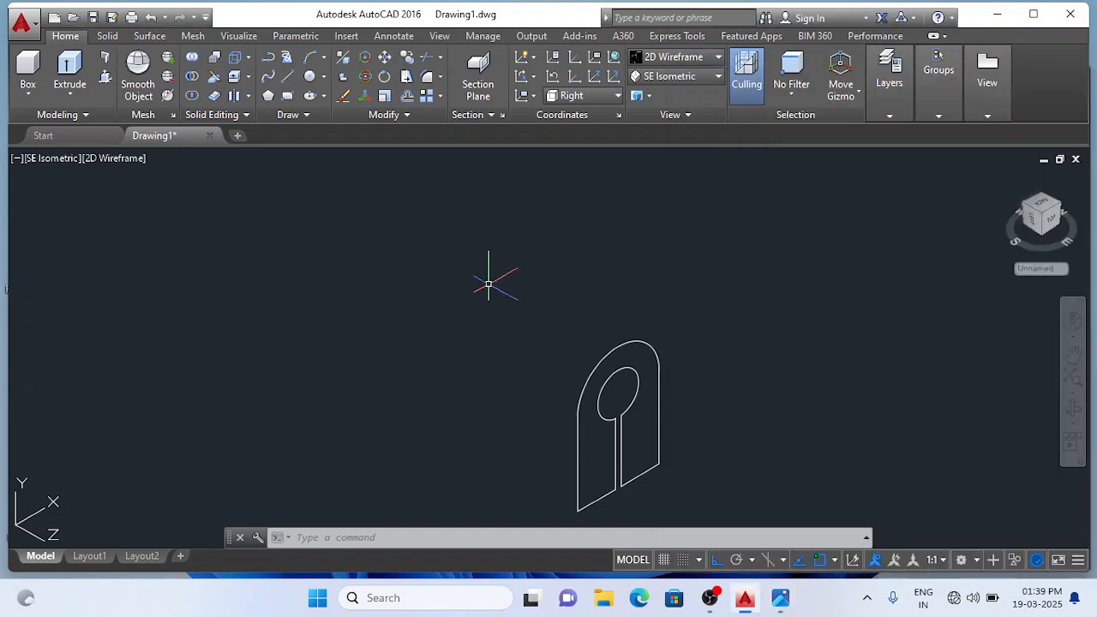
click(291, 77)
scroll(737, 439, up, 2)
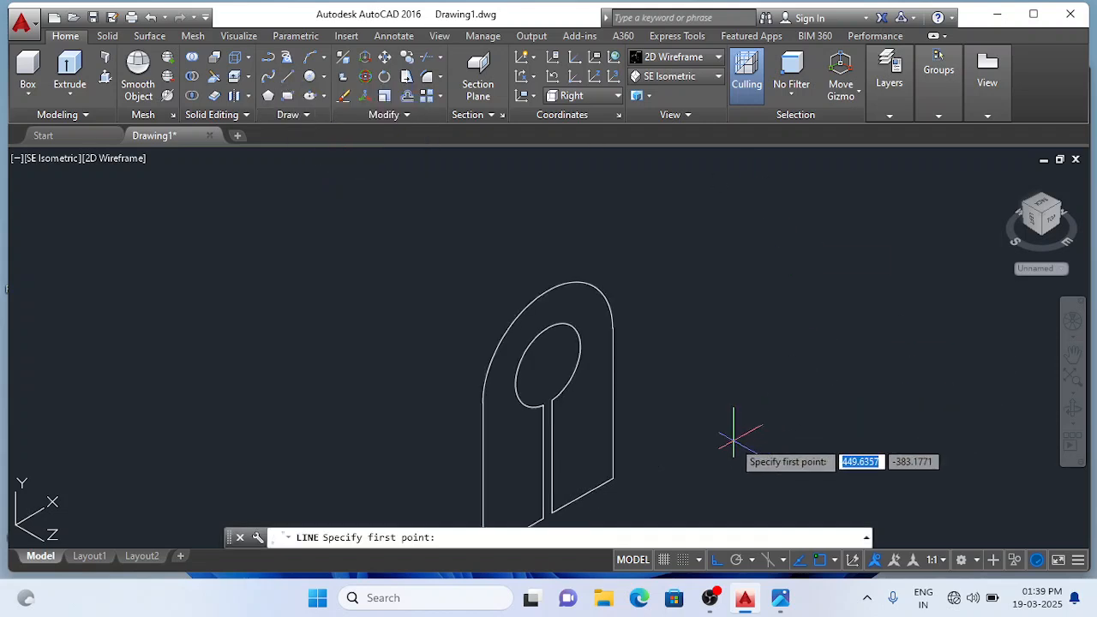
scroll(734, 411, down, 2)
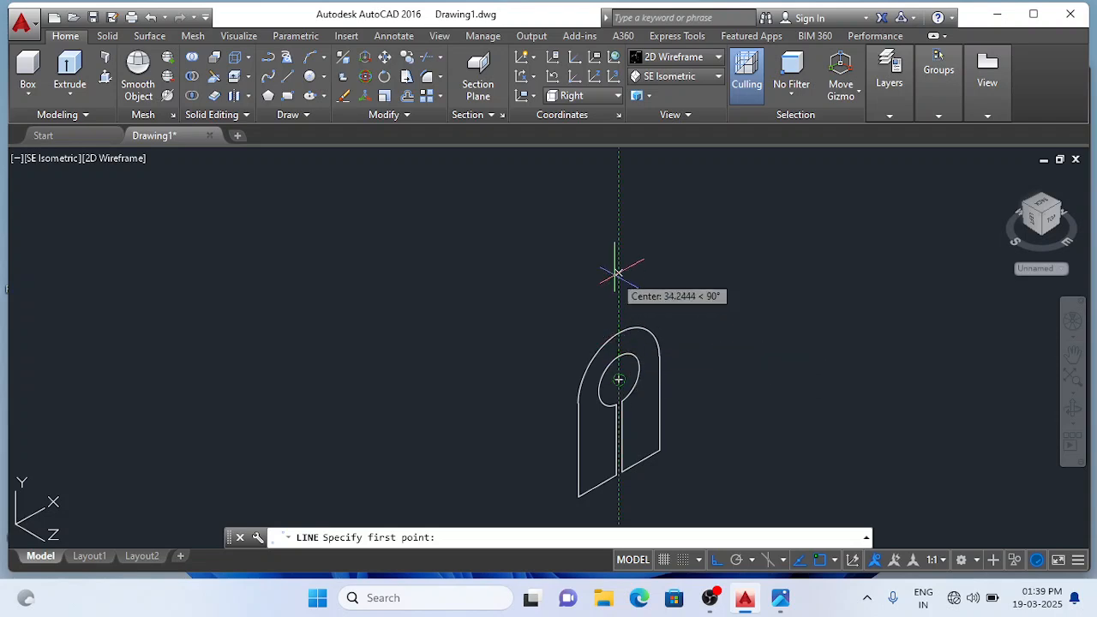
text(55)
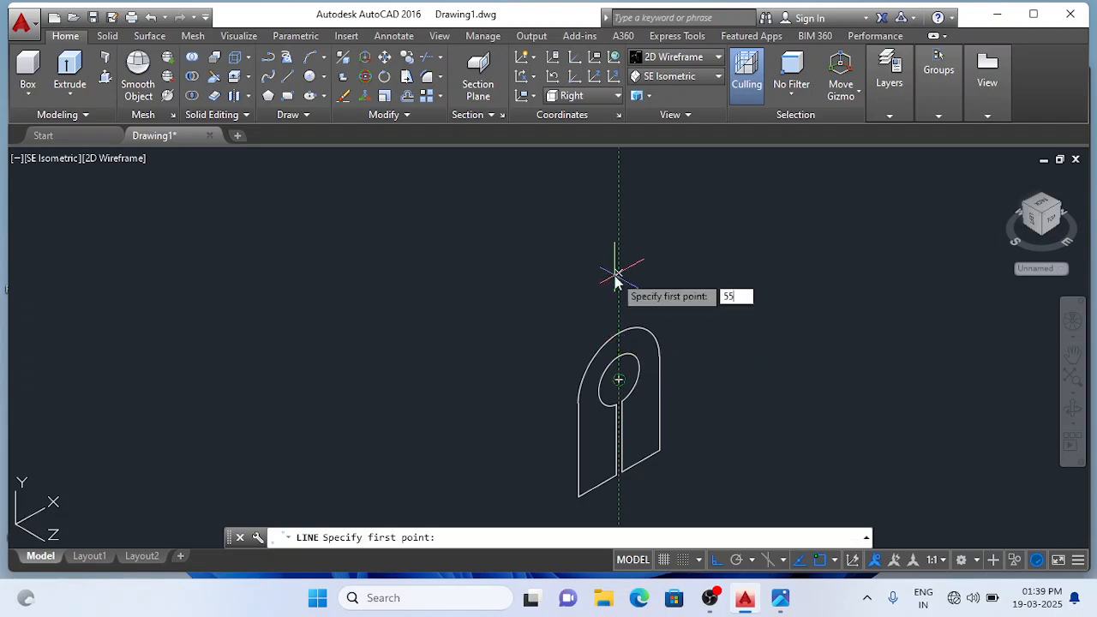
key(Return)
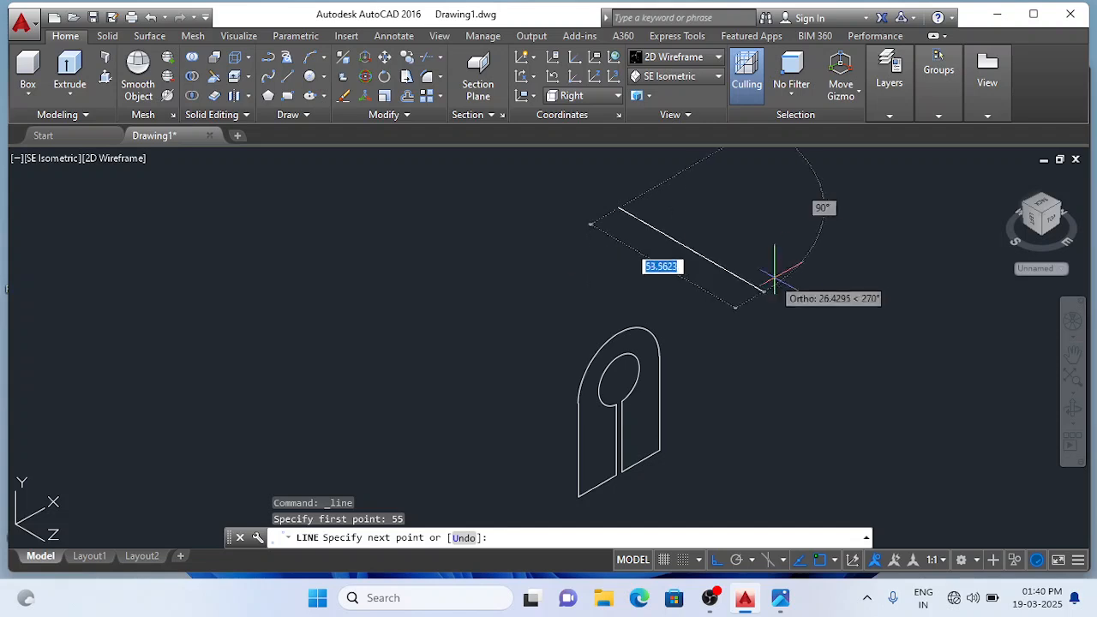
middle_click(783, 257)
middle_click(783, 257)
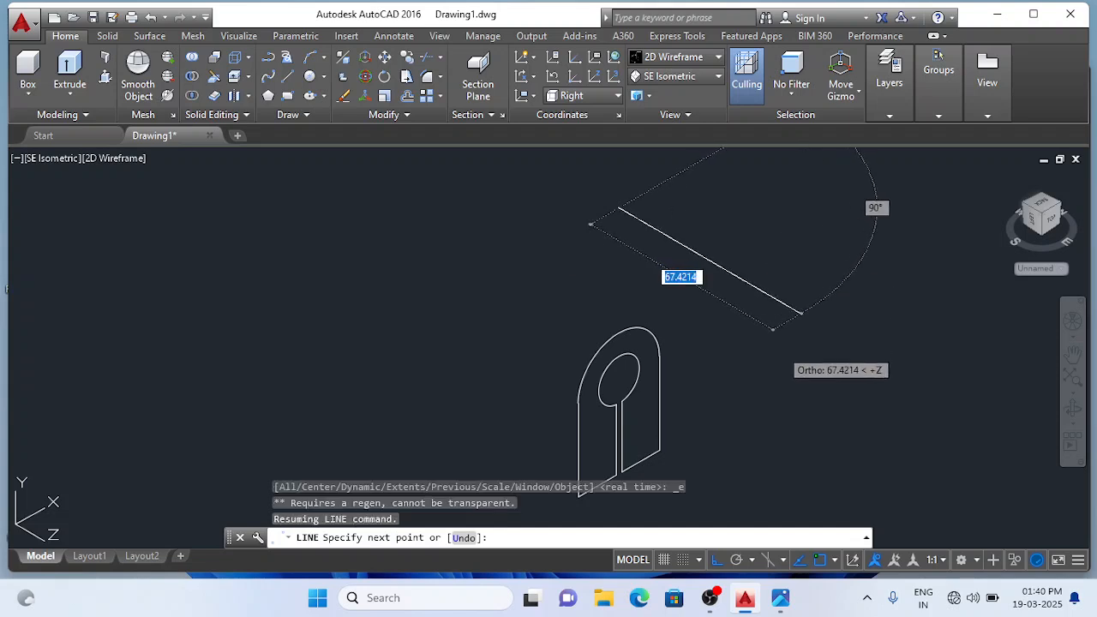
middle_drag(777, 292, 776, 337)
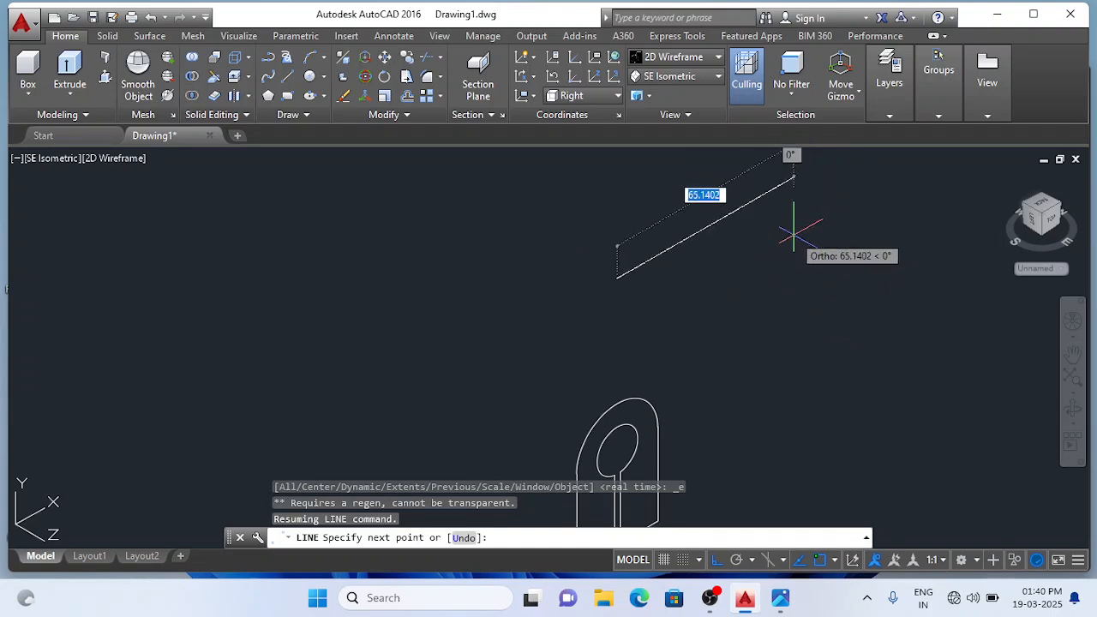
text(30)
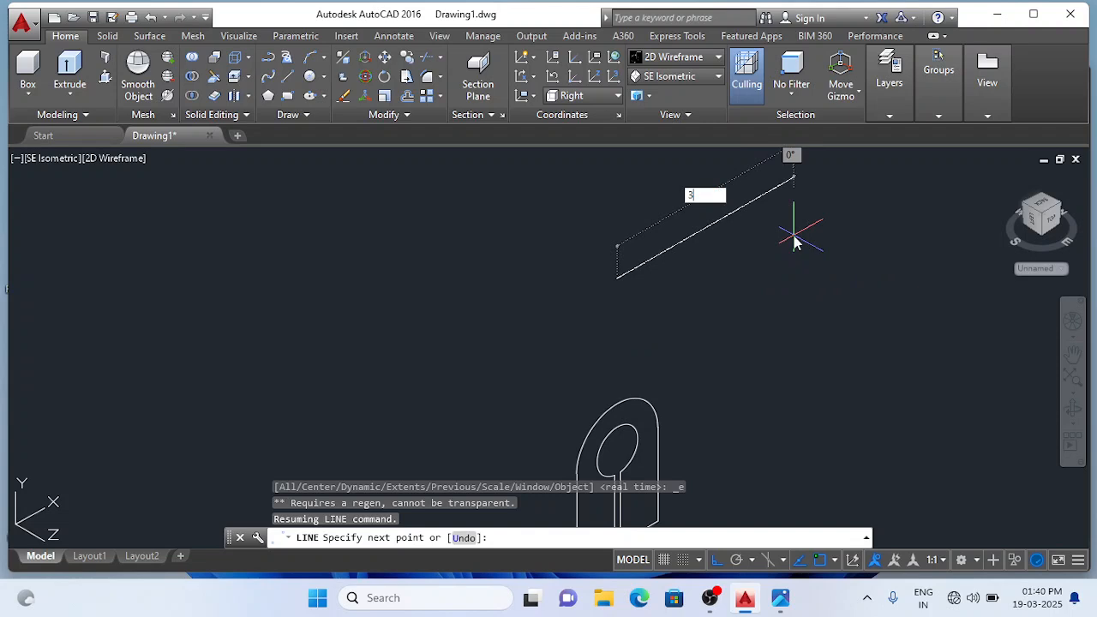
key(Return)
Step: Continue the line 25 straight up to form the inner edge of the positive-X fork arm, following the reference image
scroll(883, 257, down, 4)
middle_drag(862, 251, 663, 352)
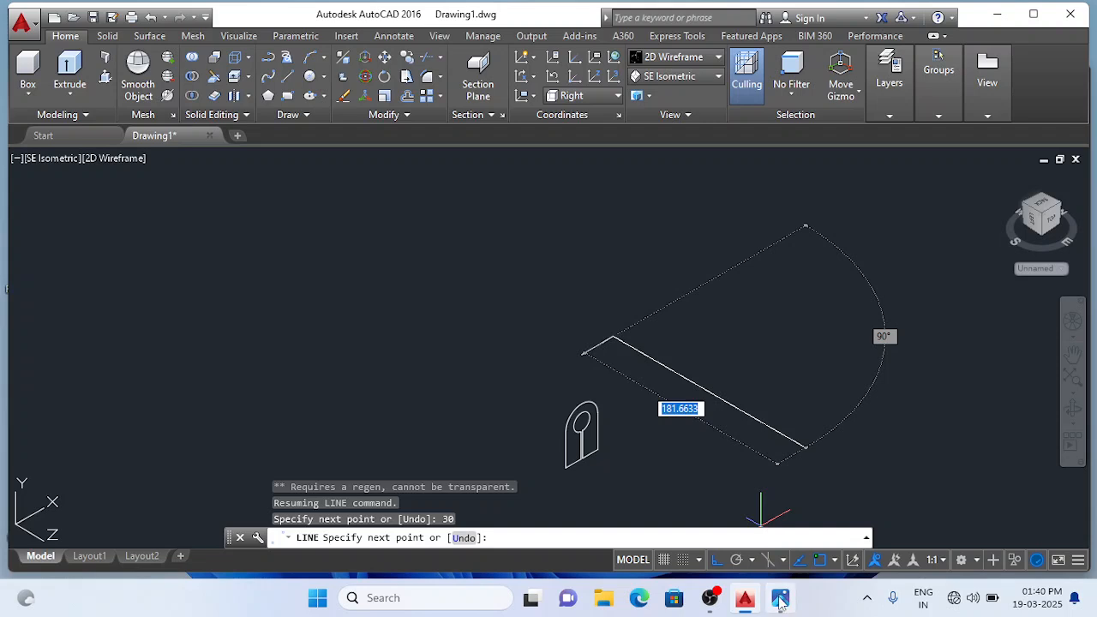
click(780, 599)
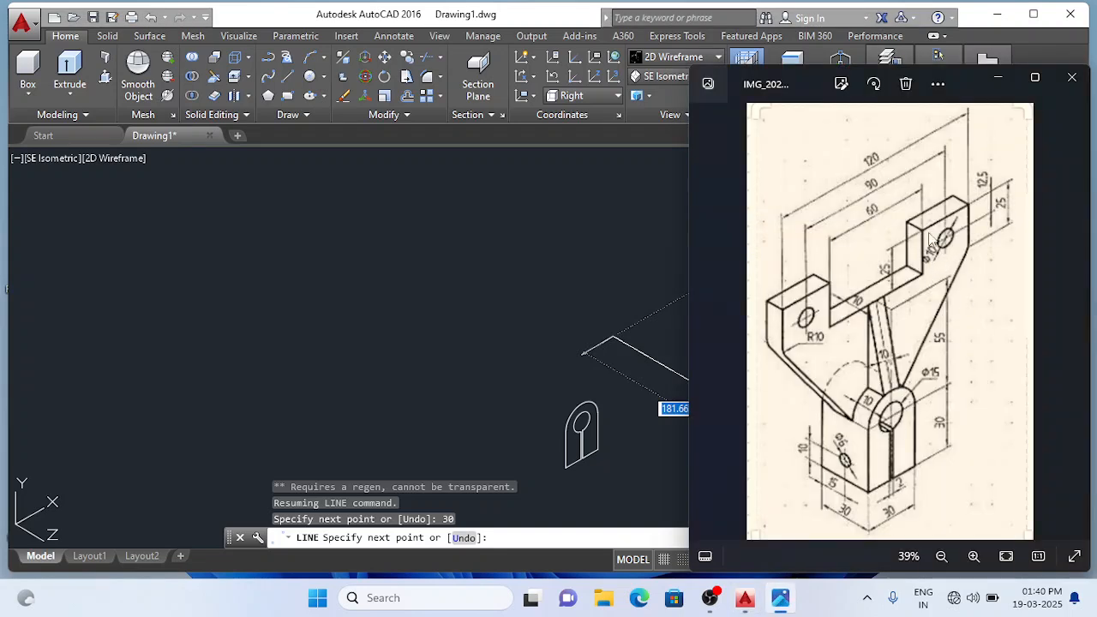
click(607, 272)
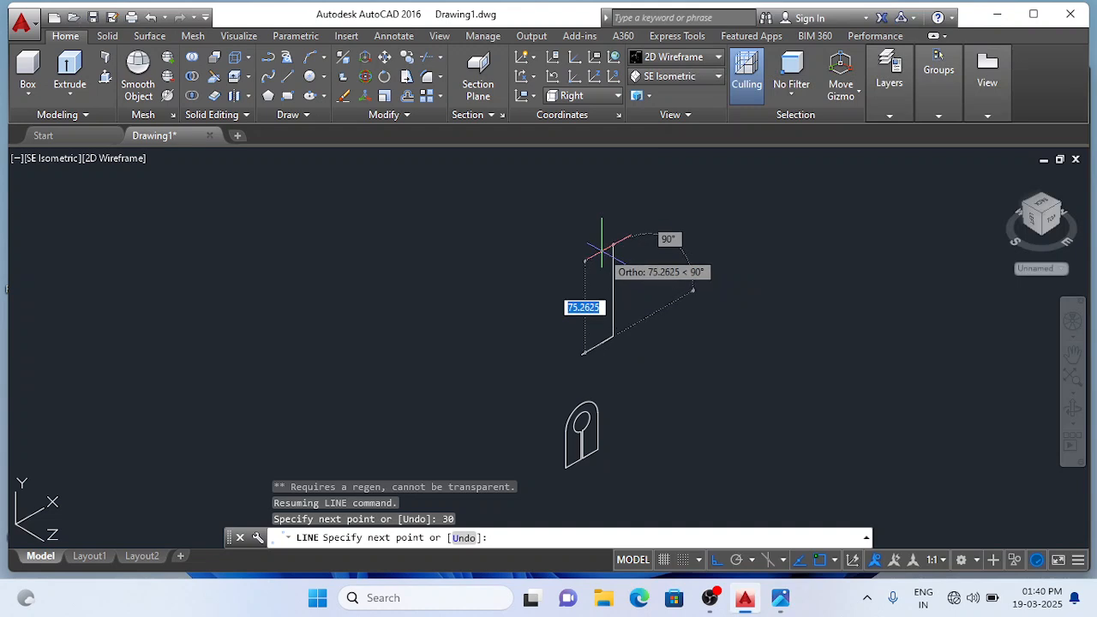
text(25)
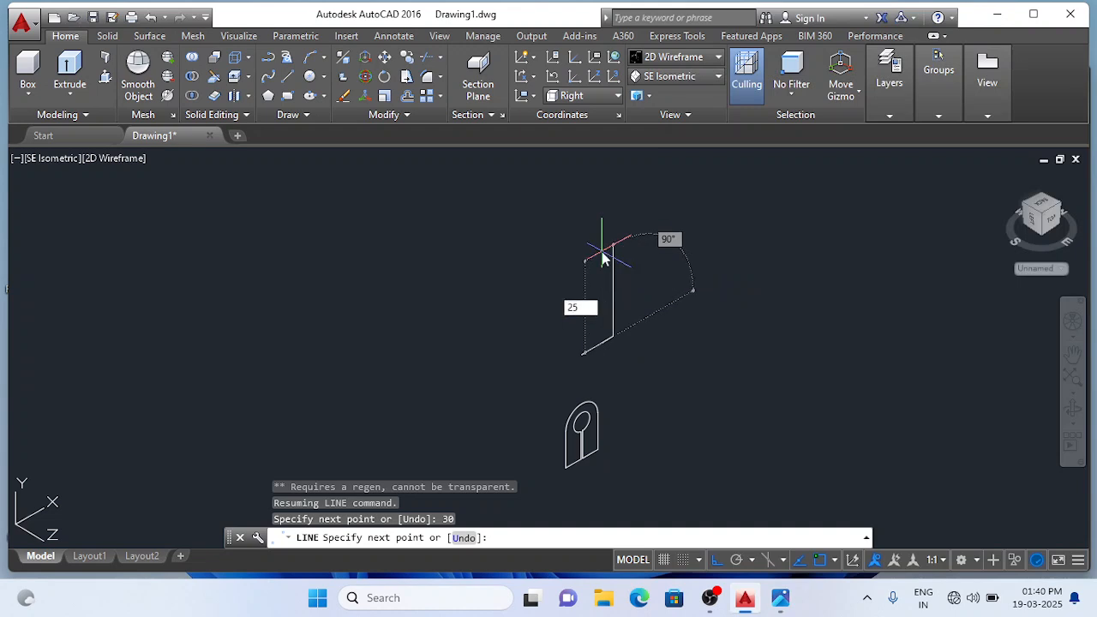
key(Return)
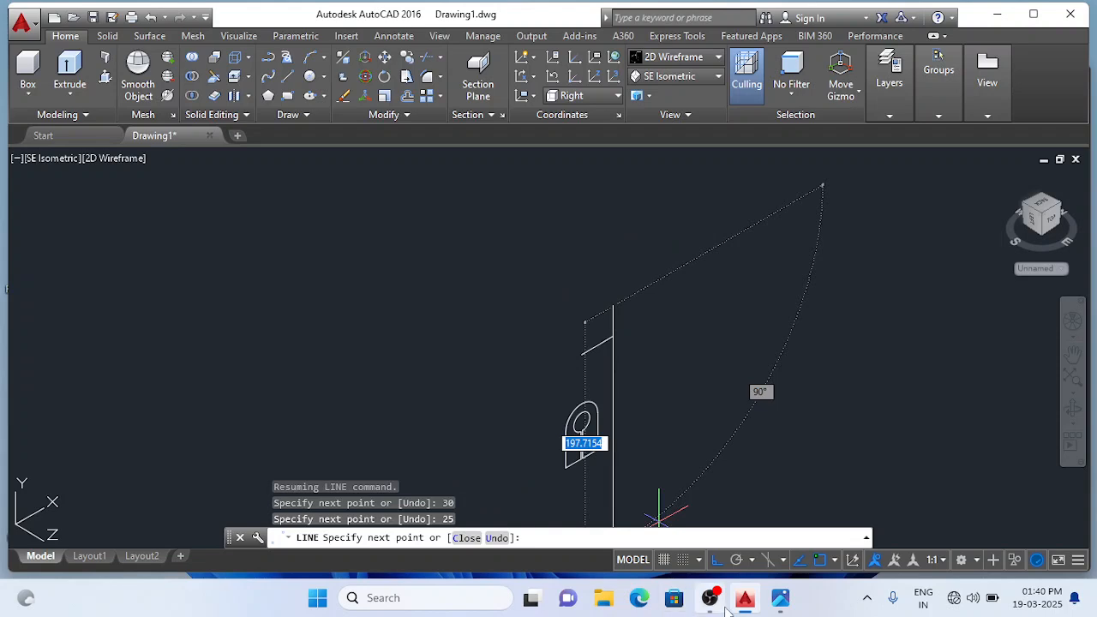
Step: Continue the fork arm outline 30 in the positive X direction and 25 straight down
click(777, 604)
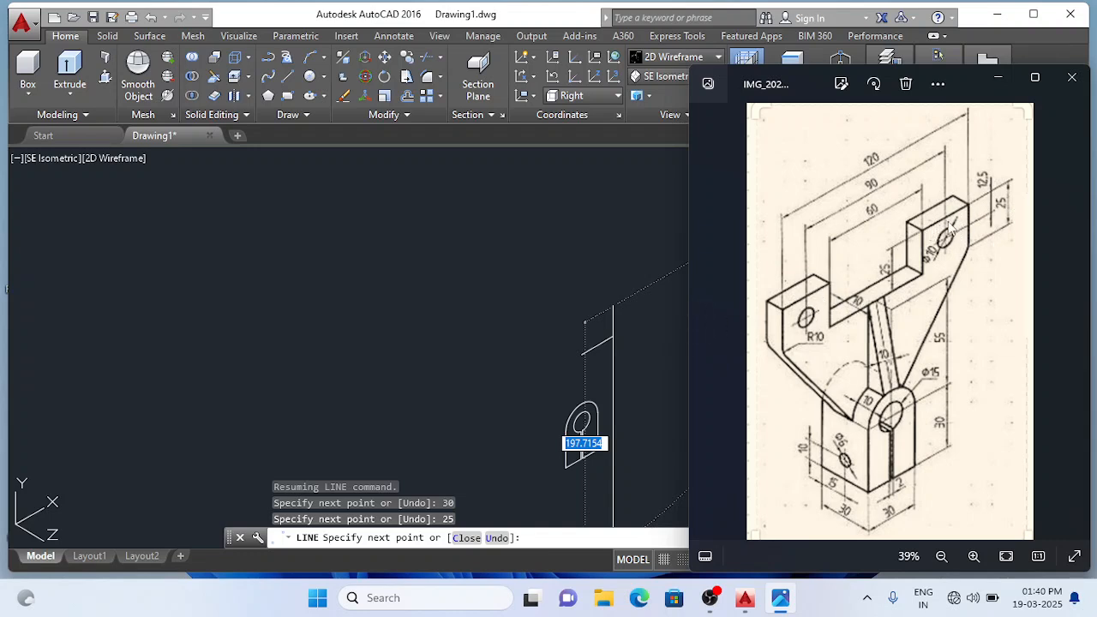
click(624, 234)
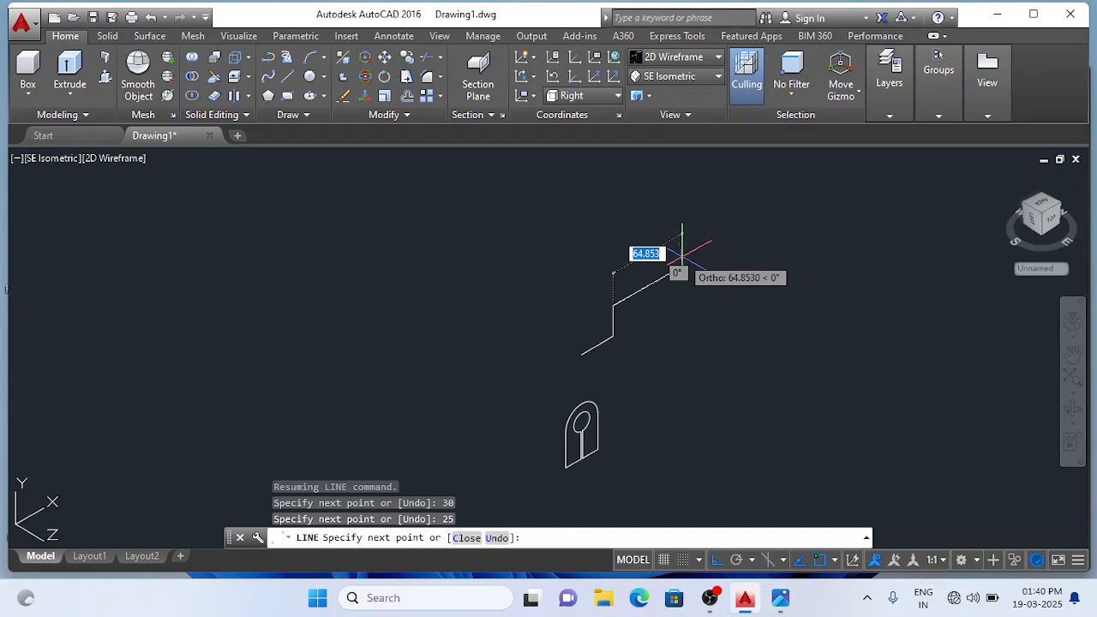
text(30)
key(Return)
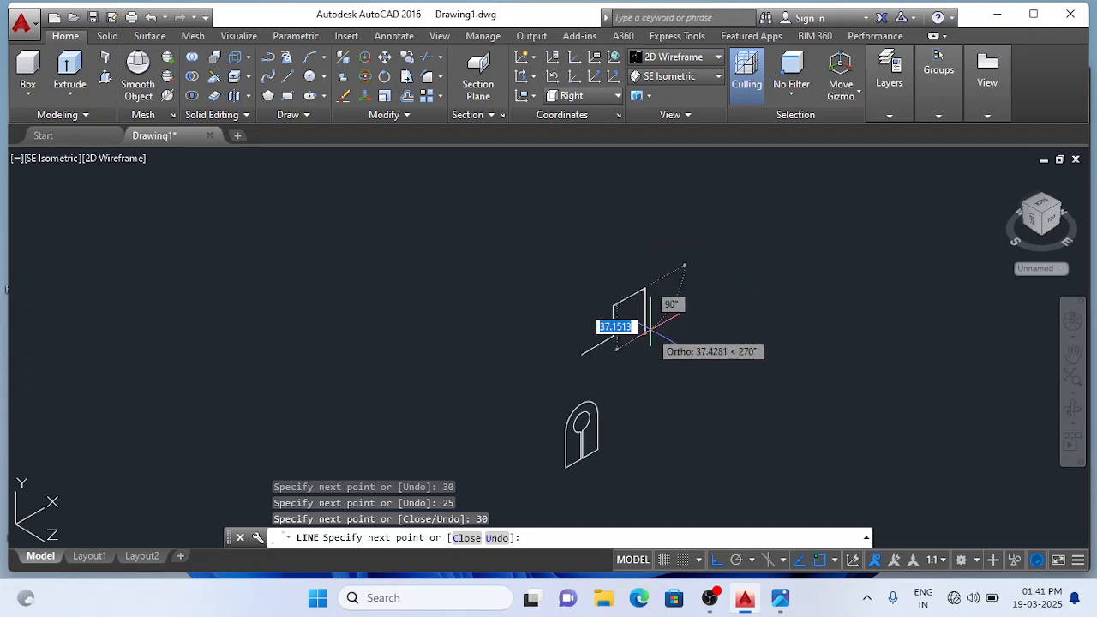
text(25)
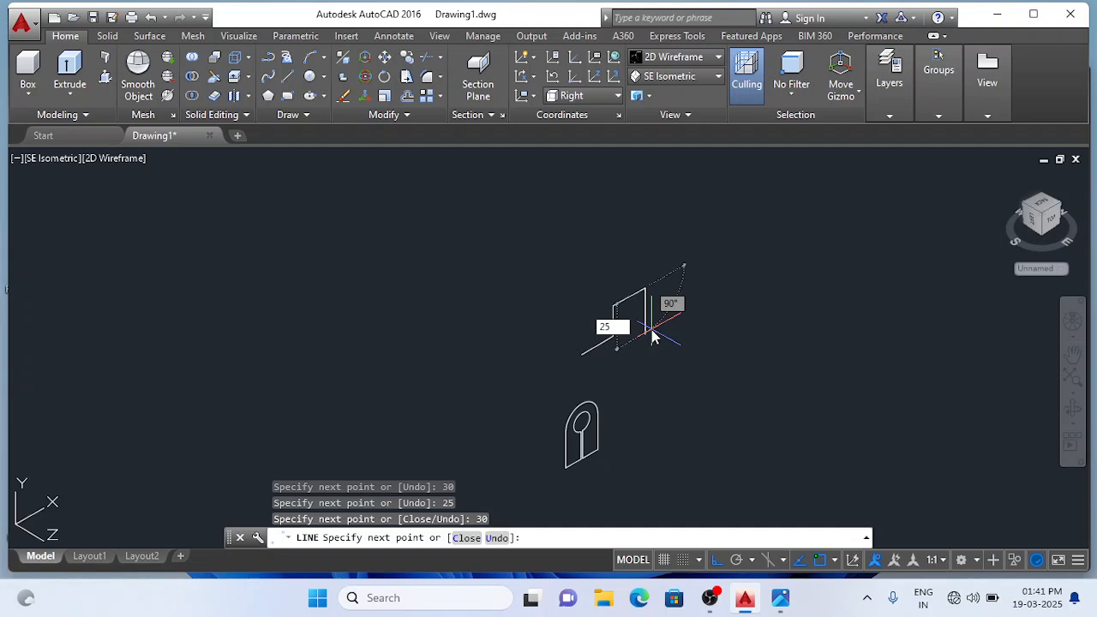
key(Return)
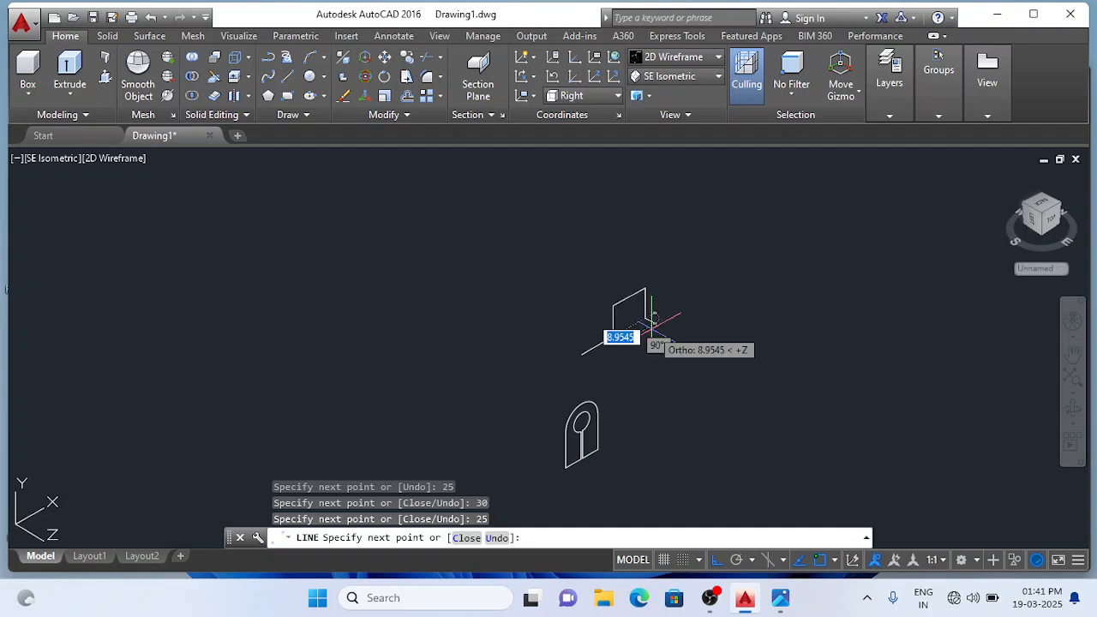
Step: Draw a second line from the first line's starting point, 30 long in the negative X direction
click(779, 598)
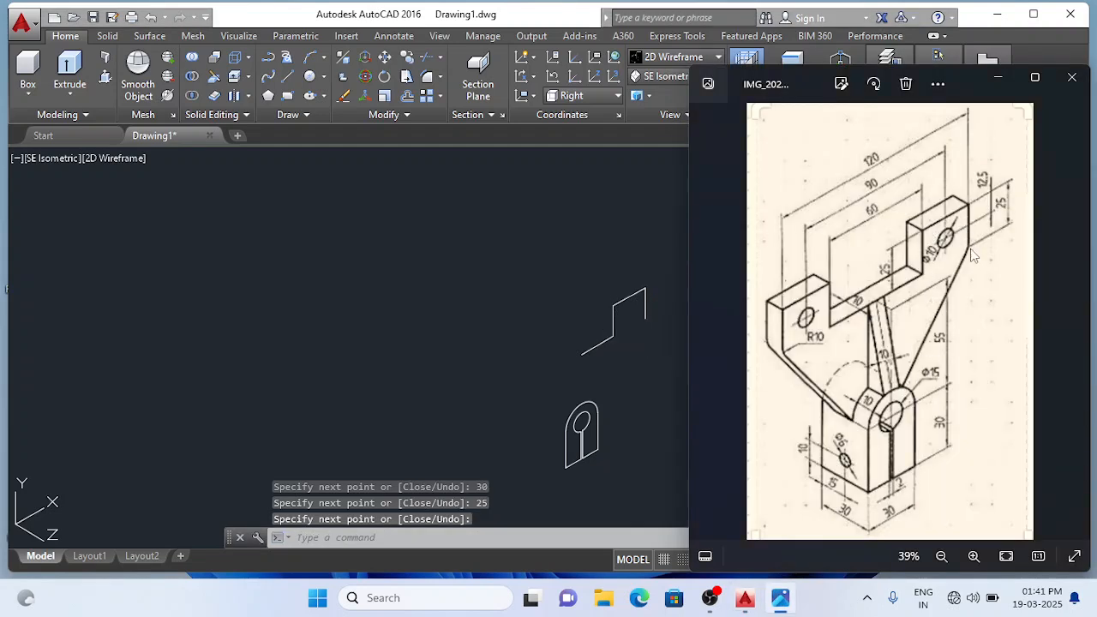
click(623, 375)
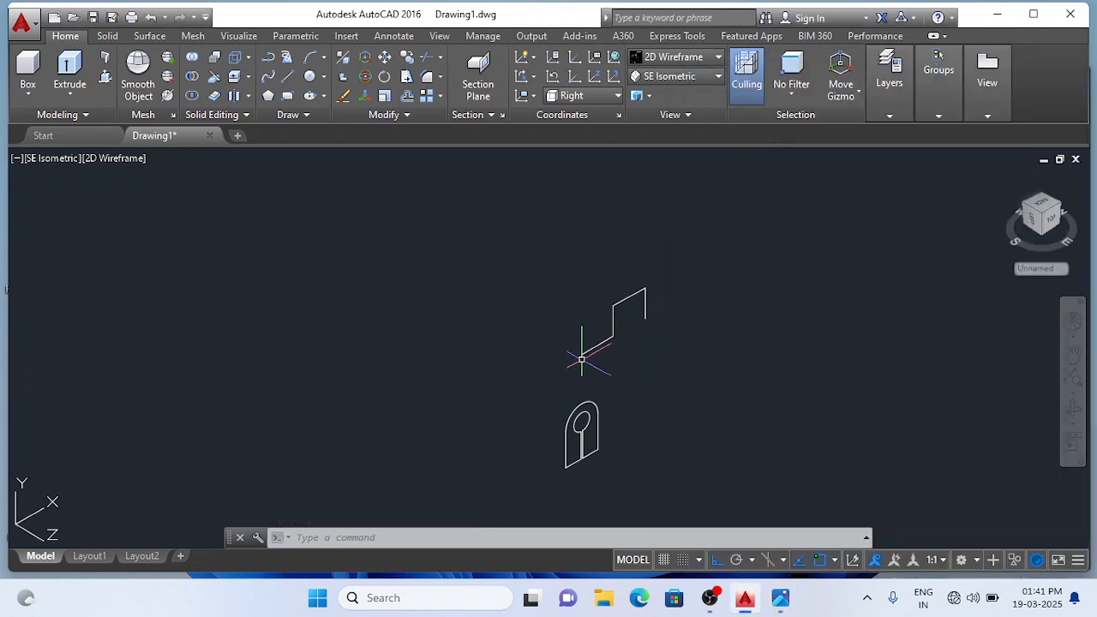
scroll(451, 390, down, 2)
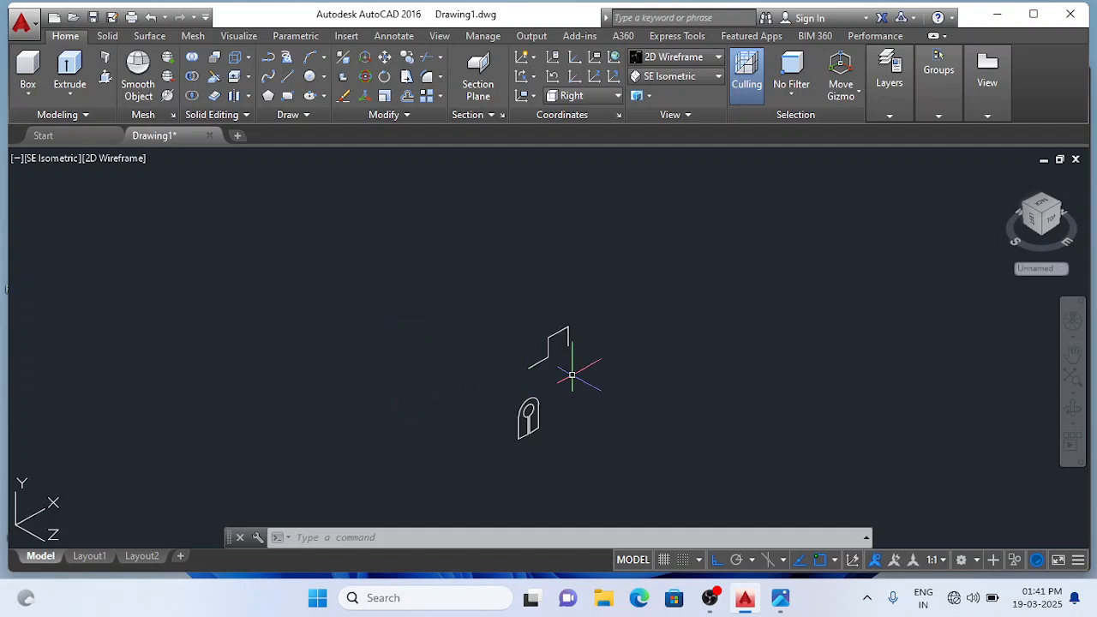
click(292, 71)
scroll(416, 360, up, 2)
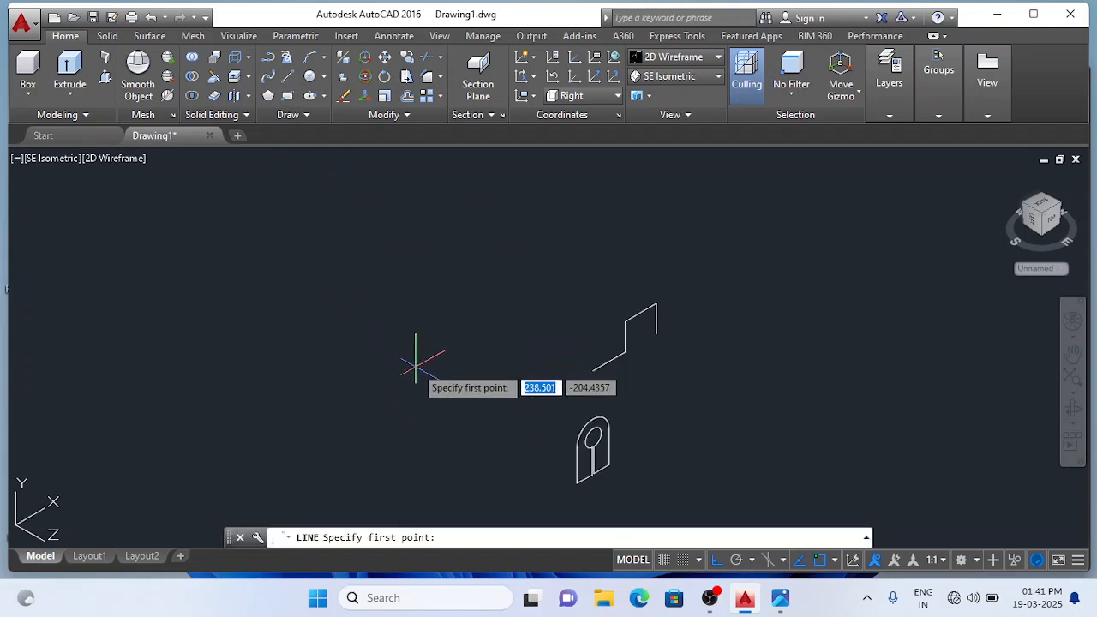
click(593, 370)
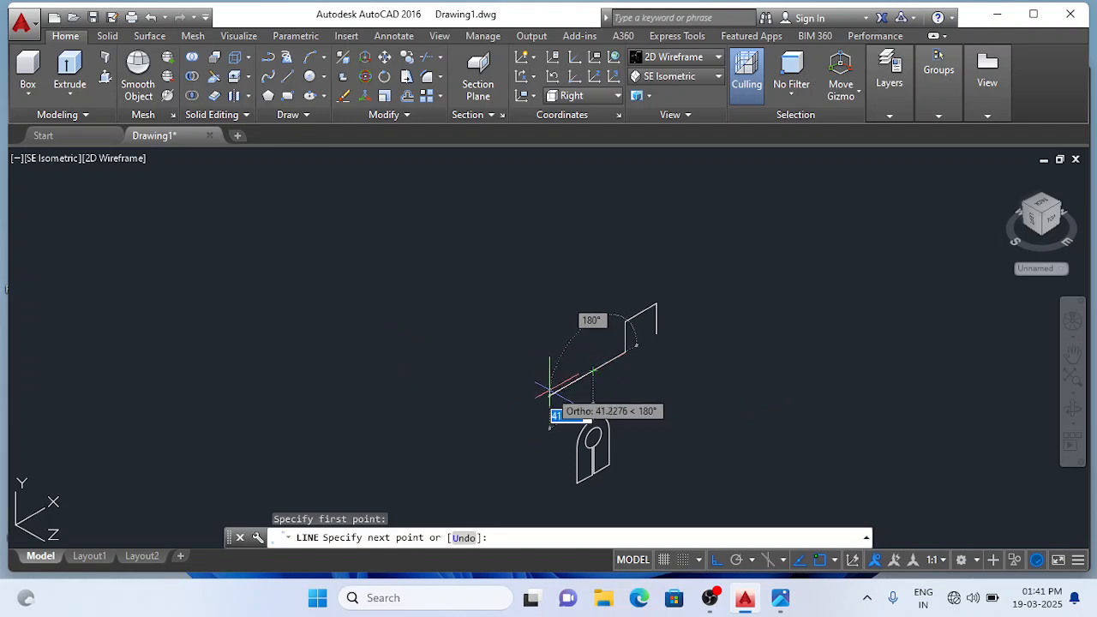
text(30)
key(Return)
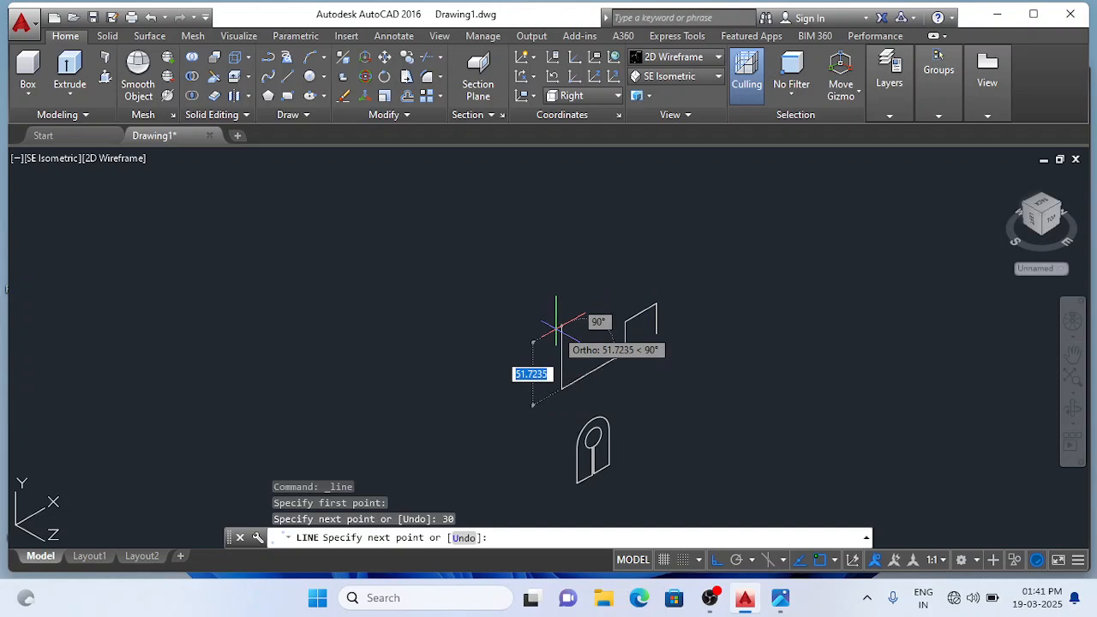
Step: Outline the opposite fork arm by continuing the line 25 up, 30 in the negative X direction and 25 down
text(25)
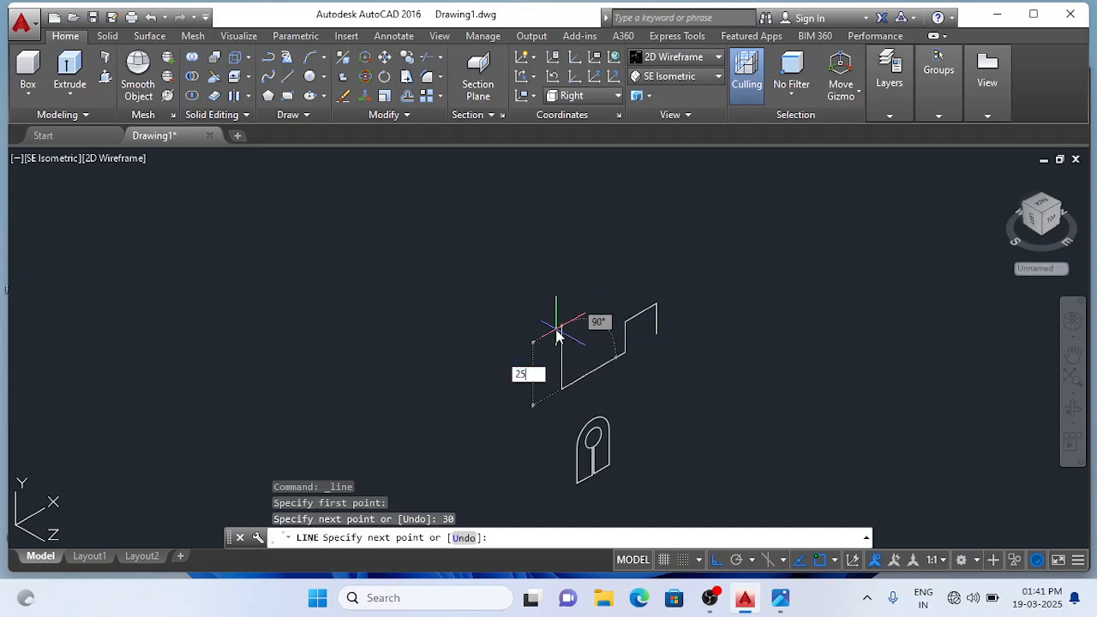
key(Return)
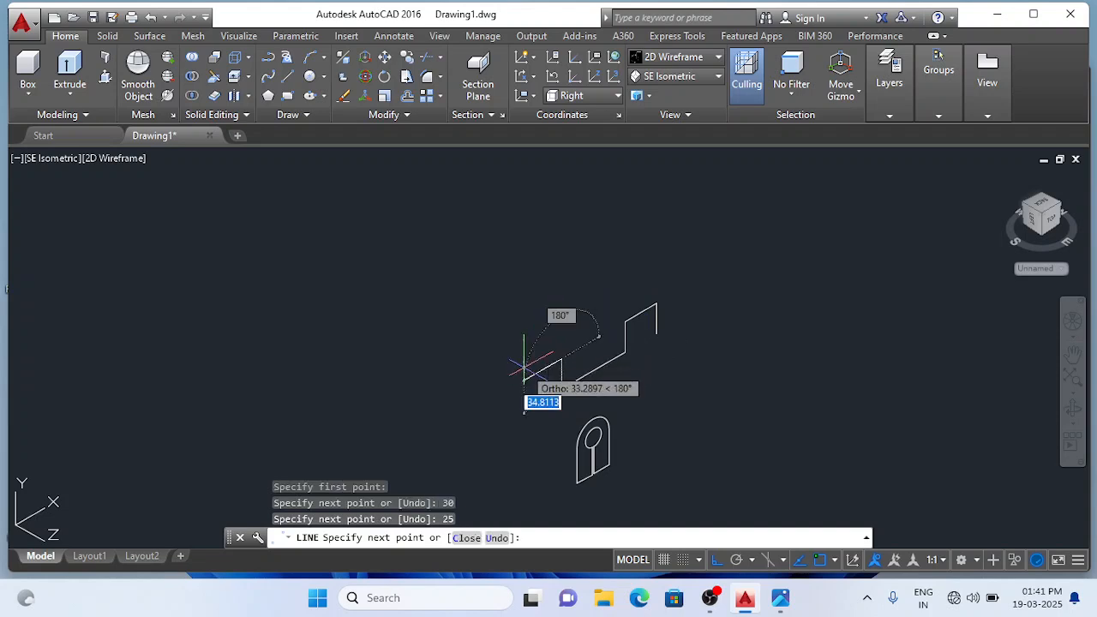
text(30)
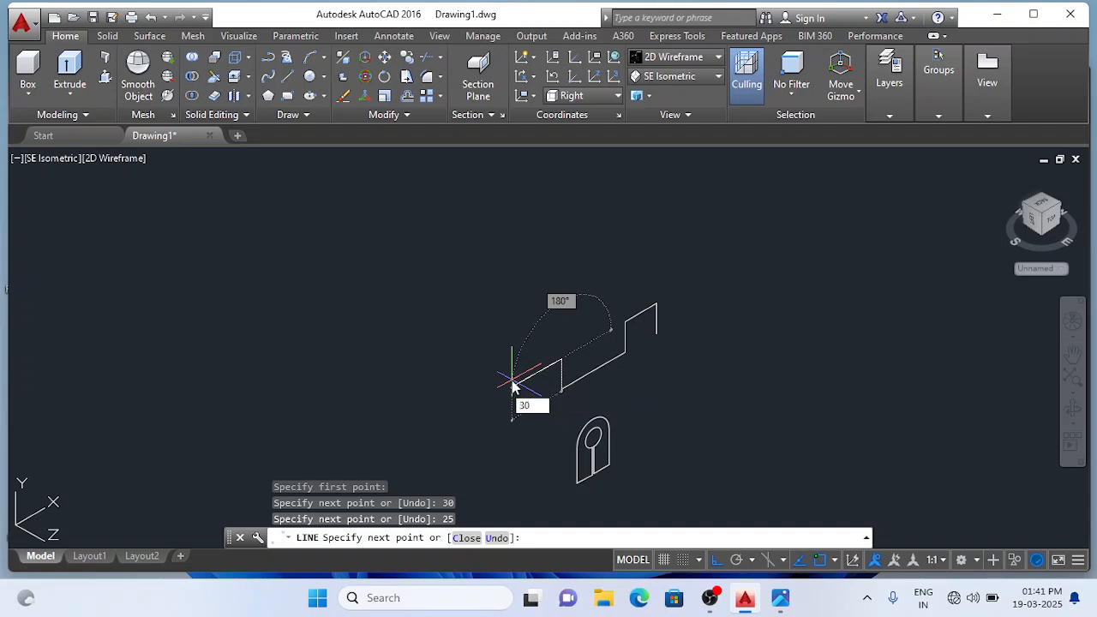
key(Return)
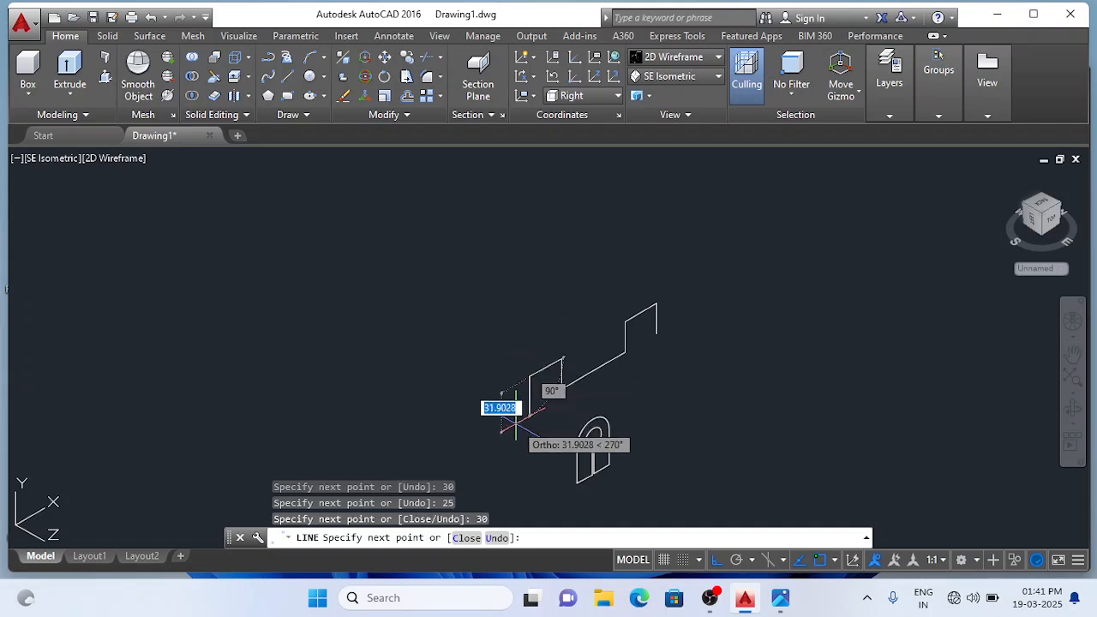
text(25)
key(Return)
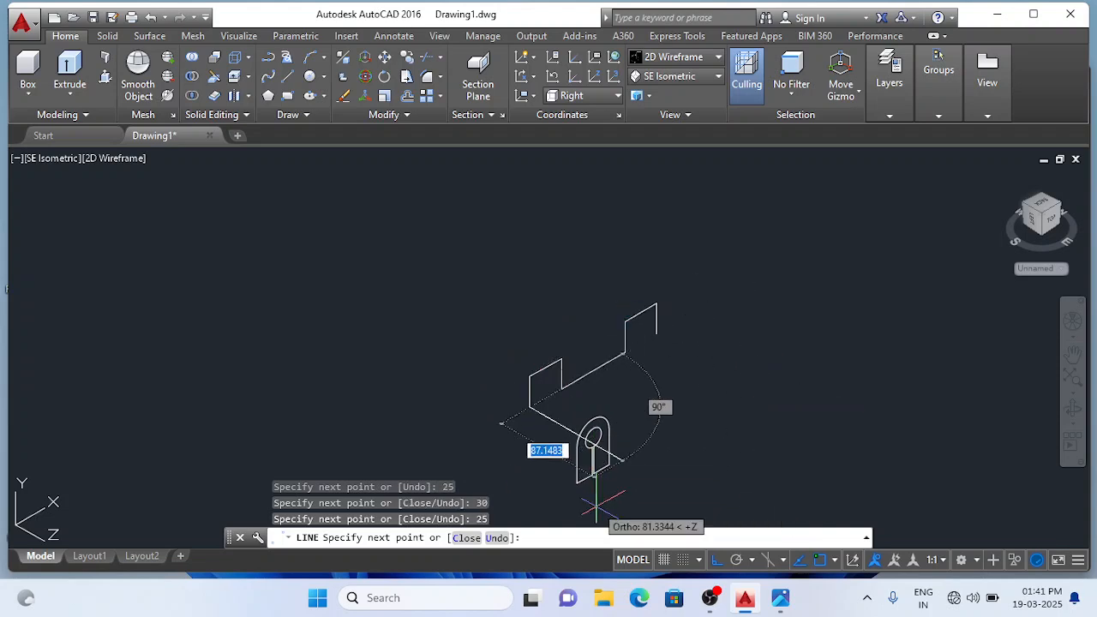
Step: Draw the sloping edge from the arm's lower outer corner to the near end of the base profile's outer arc
scroll(577, 501, up, 4)
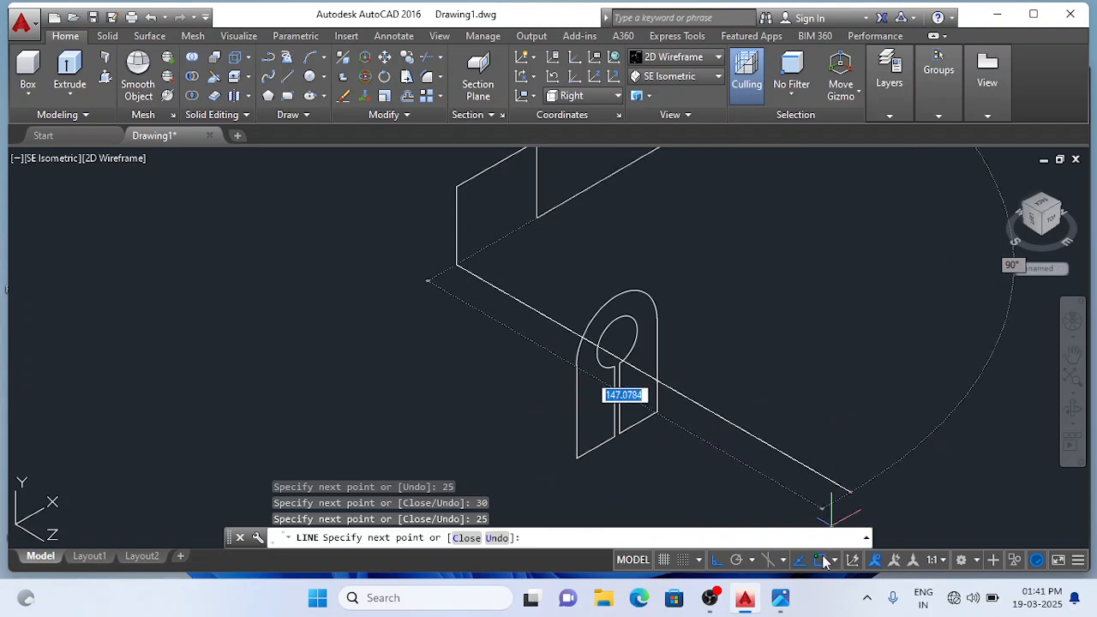
click(781, 597)
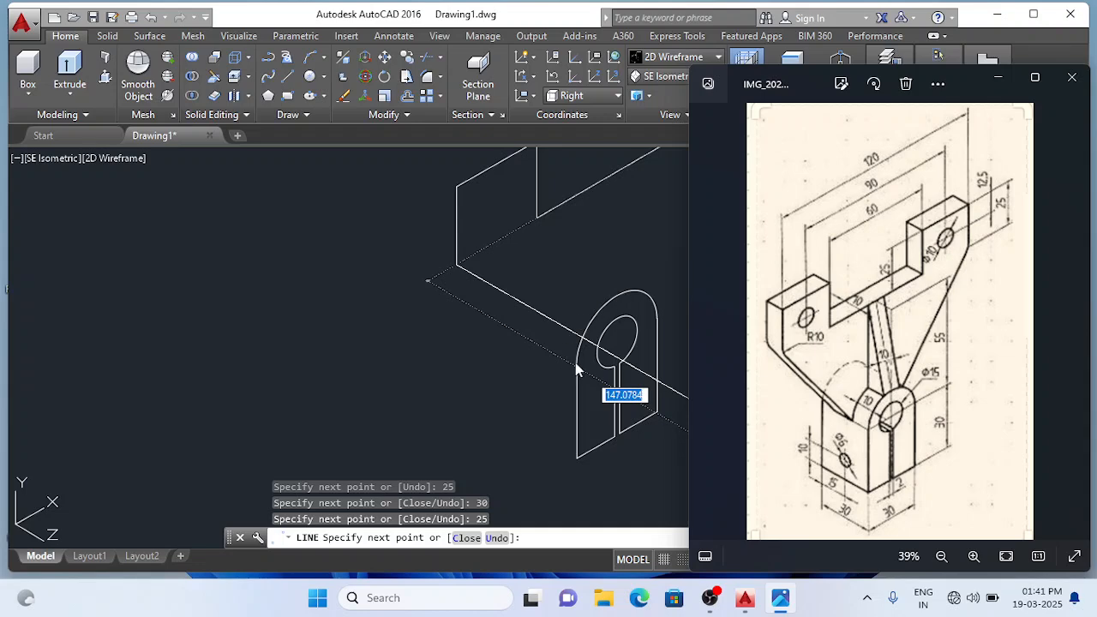
click(529, 365)
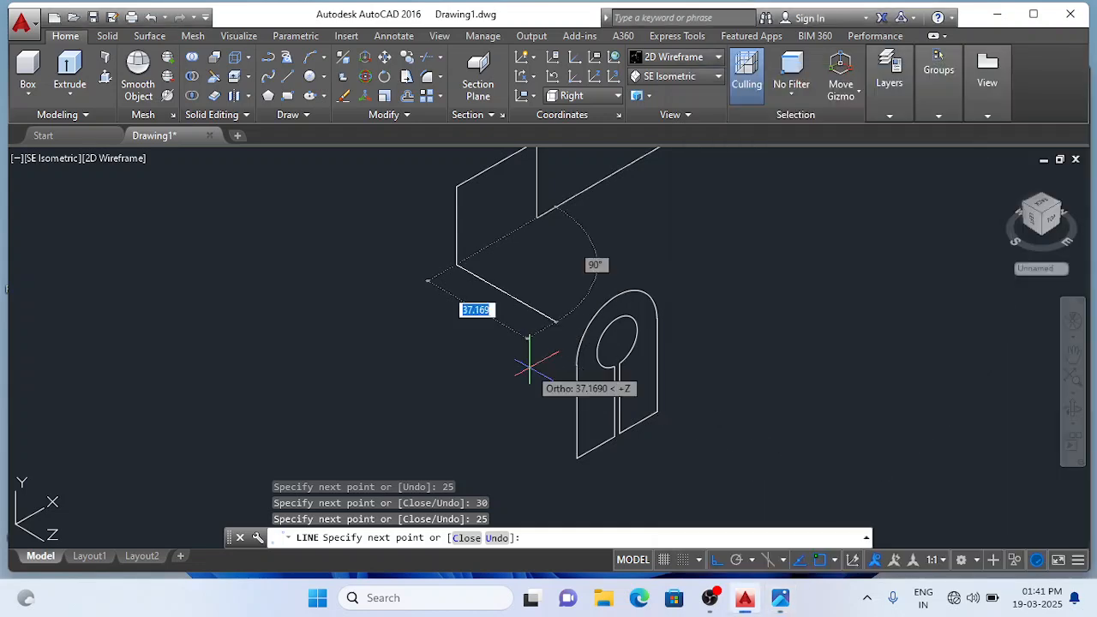
click(577, 365)
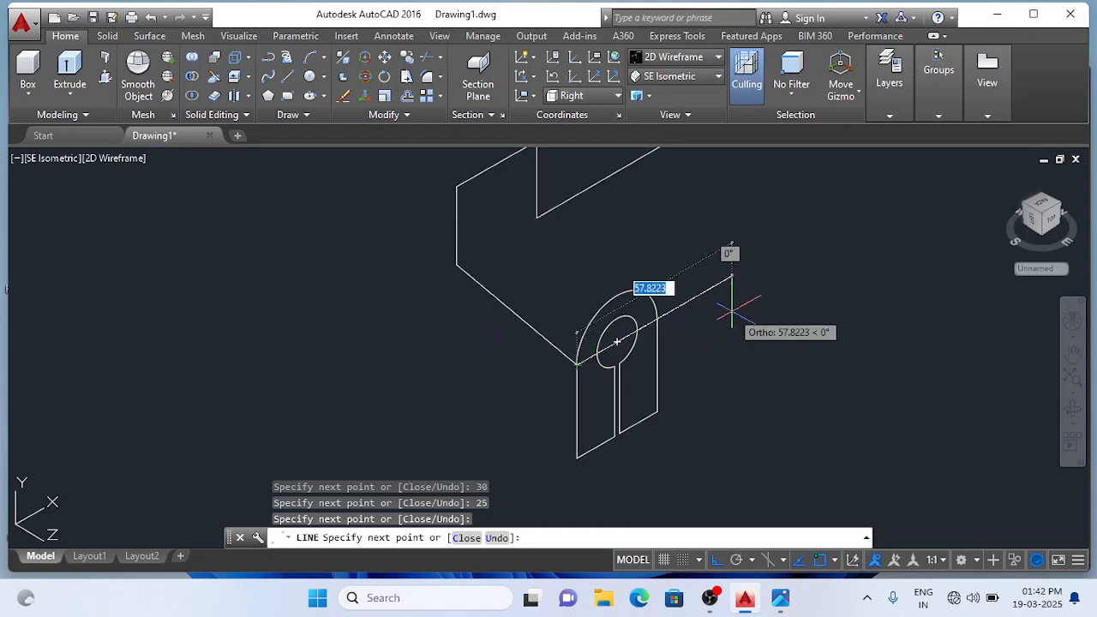
Step: Draw the second sloping edge from the far fork arm's lower outer corner to the far end of the base profile's outer arc
key(Escape)
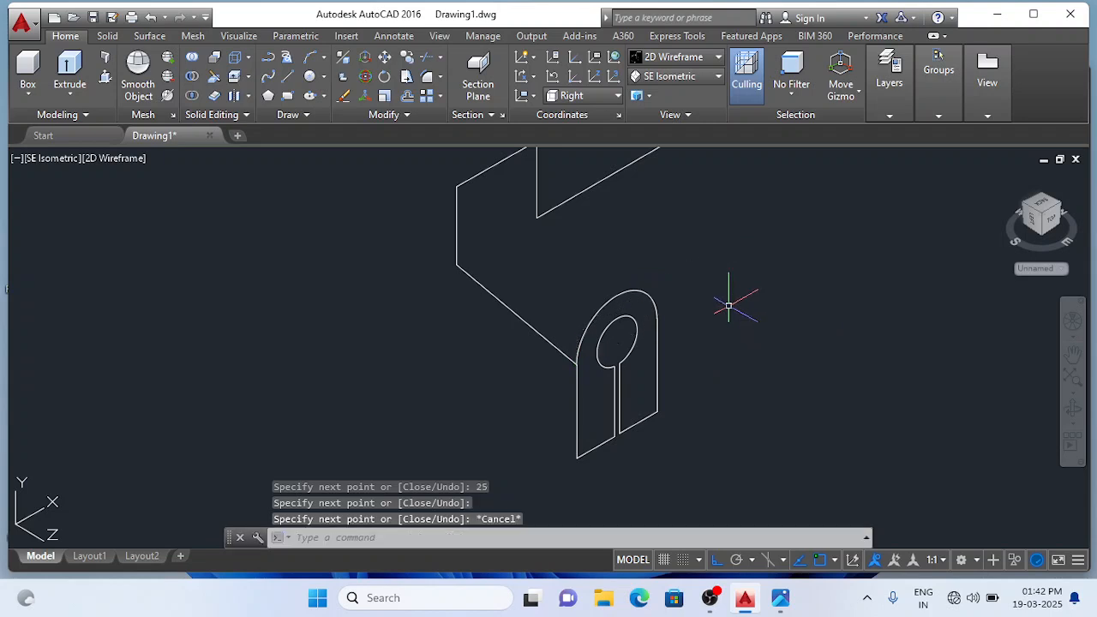
scroll(724, 310, down, 2)
middle_drag(776, 248, 722, 306)
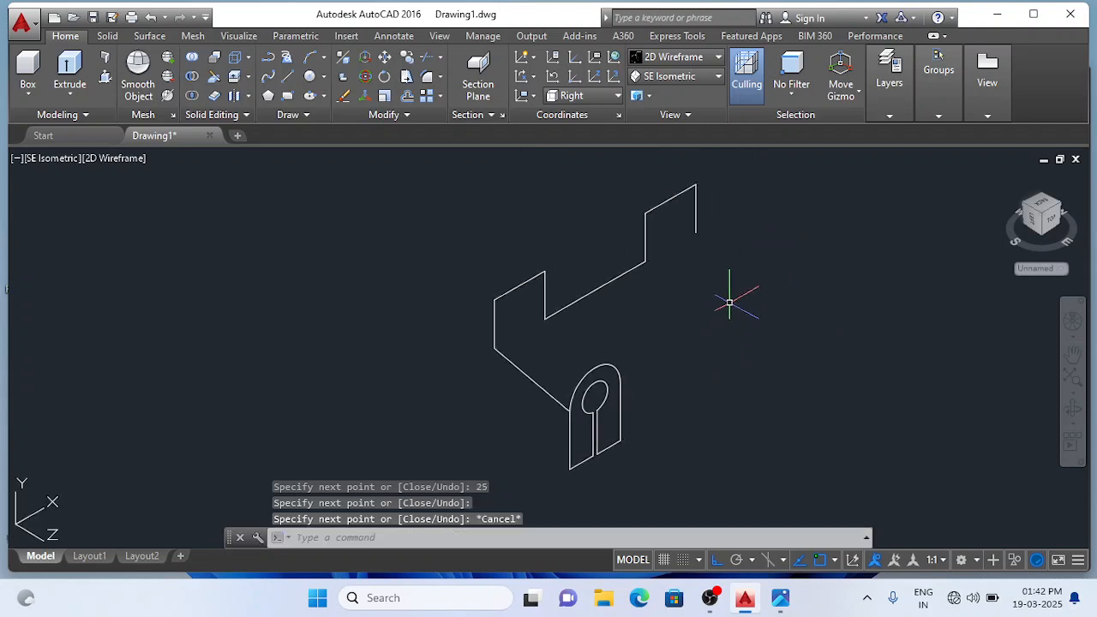
click(289, 76)
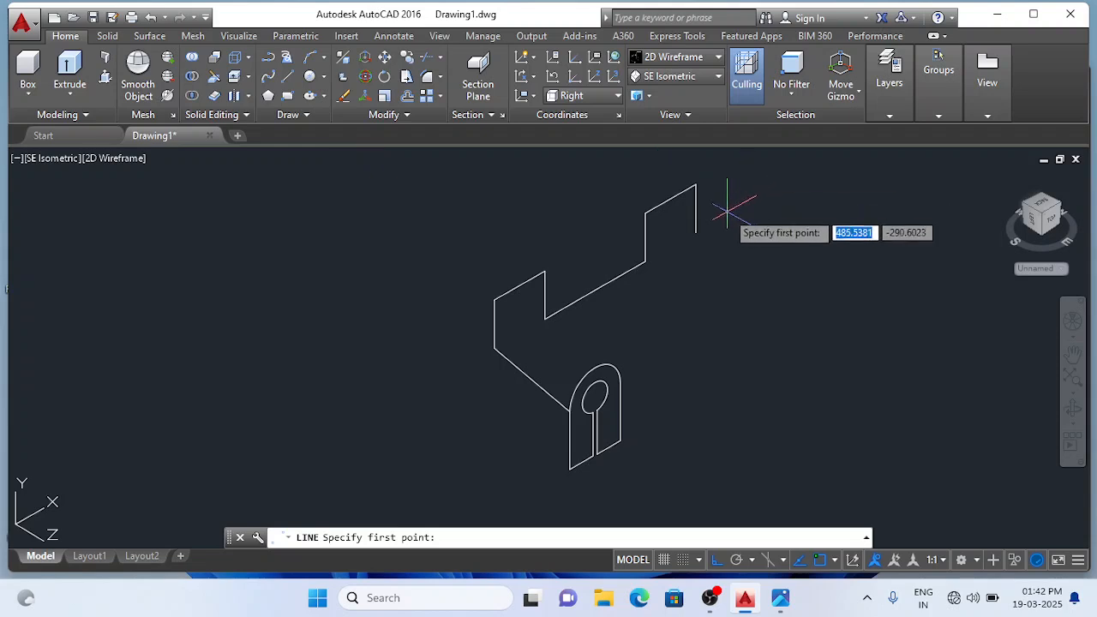
click(697, 231)
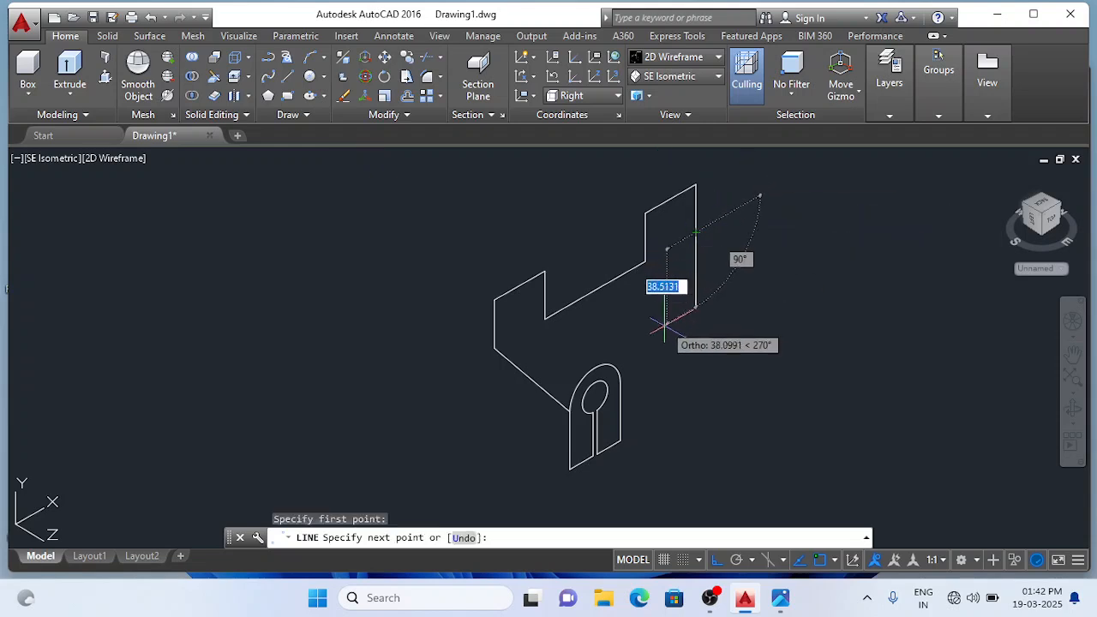
click(620, 381)
key(Escape)
scroll(634, 377, down, 6)
scroll(677, 386, up, 4)
scroll(812, 247, up, 2)
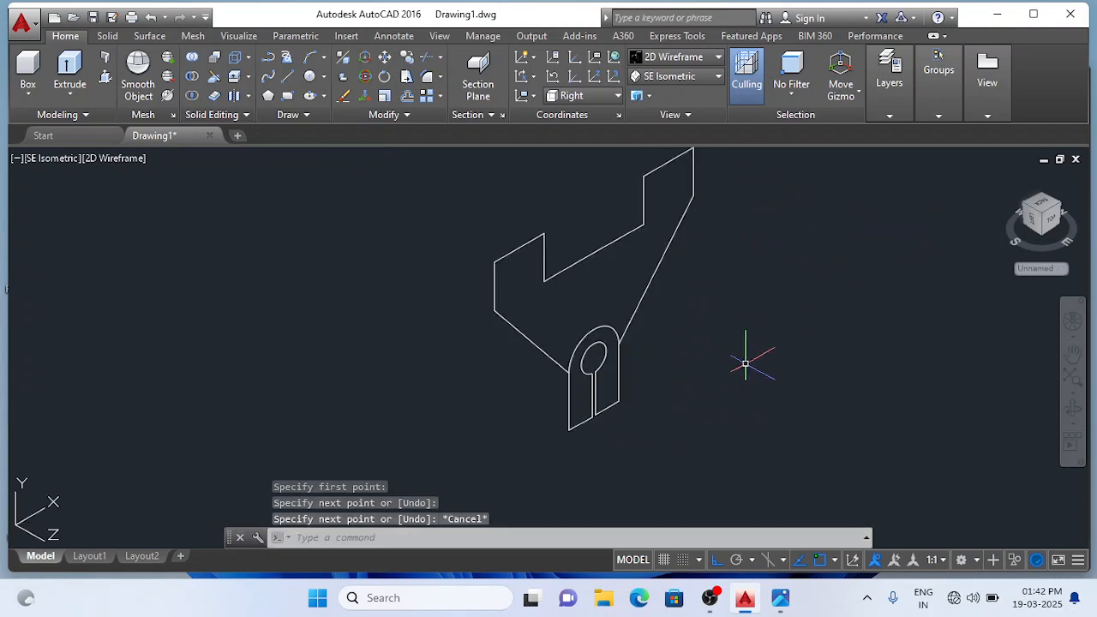
Step: Offset the far fork arm's inner vertical edge 15 outward, so it meets the midpoint of the arm's upper edge
click(782, 600)
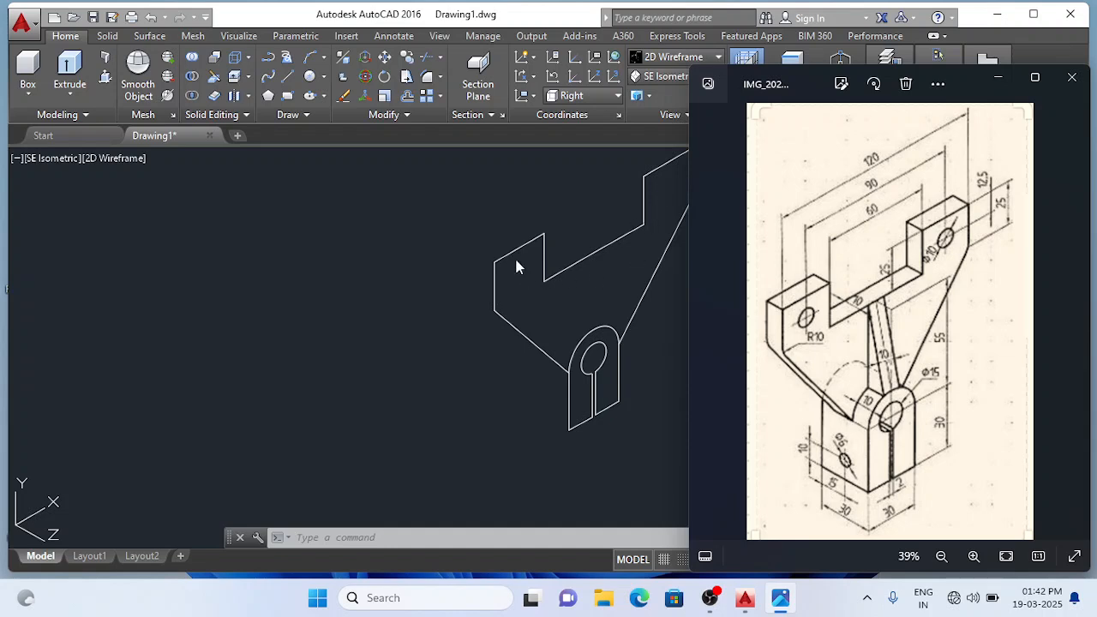
click(496, 234)
mouse_move(740, 215)
middle_down()
mouse_move(739, 252)
mouse_move(752, 255)
middle_up()
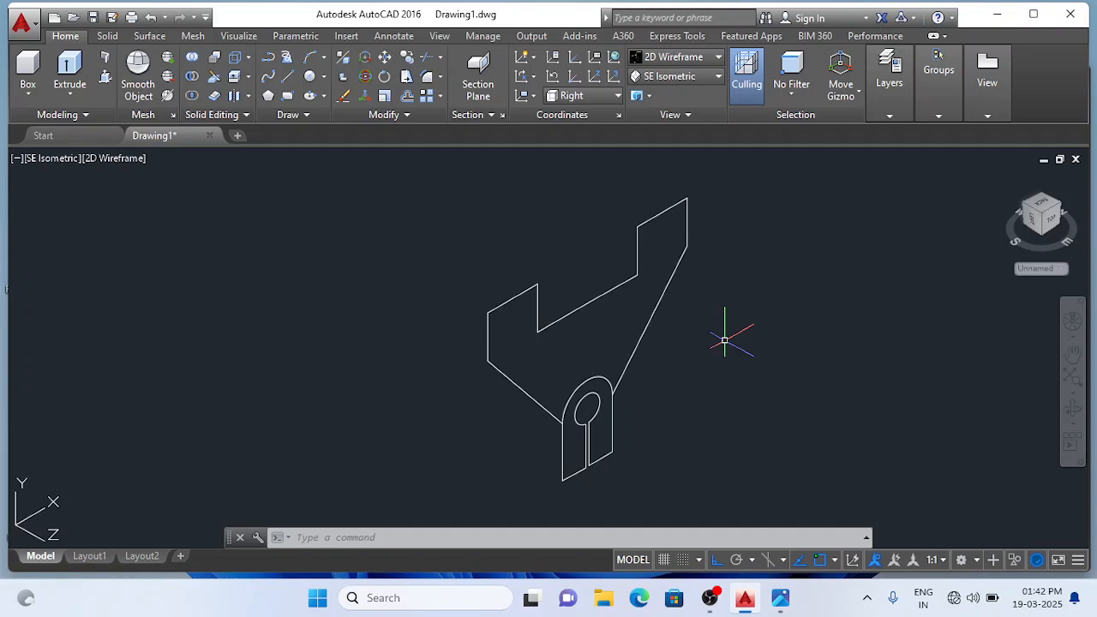
text(o)
key(Return)
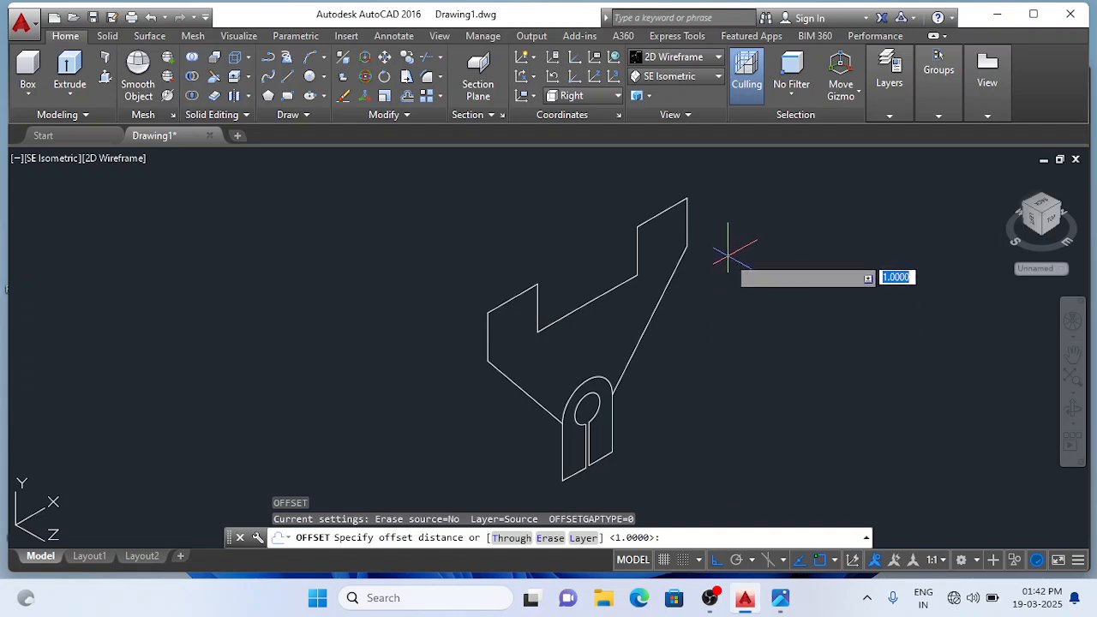
click(637, 227)
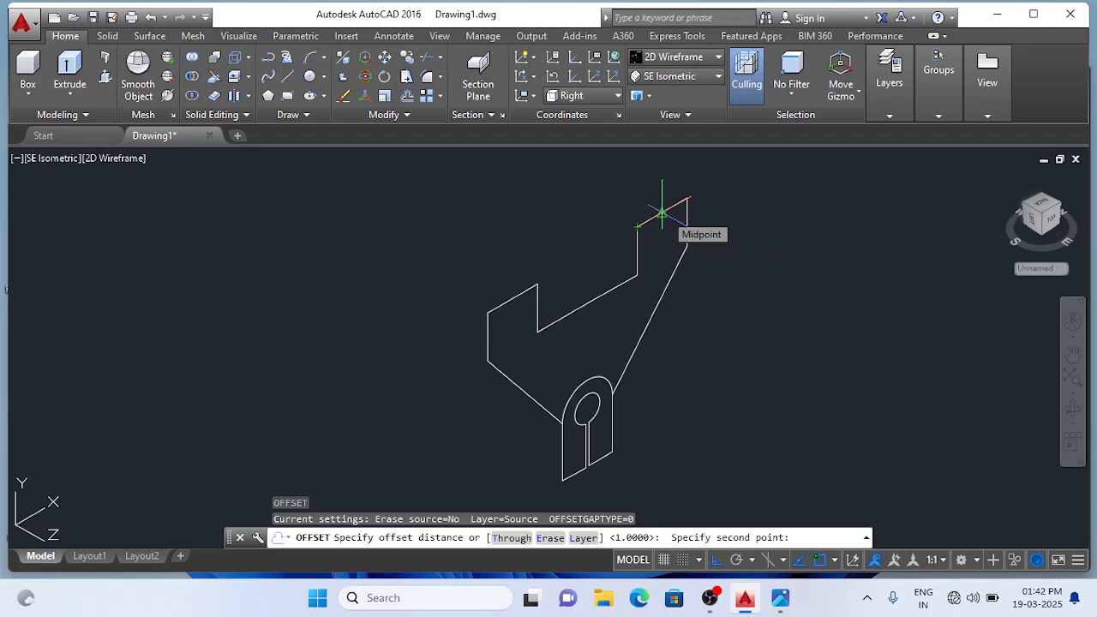
click(662, 212)
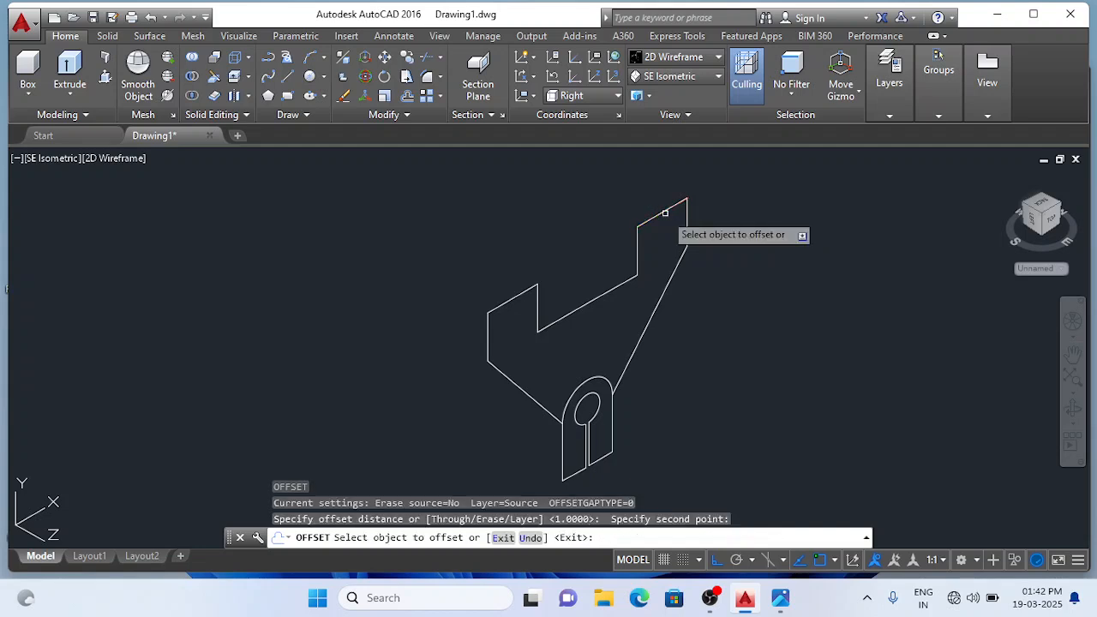
click(639, 253)
click(677, 243)
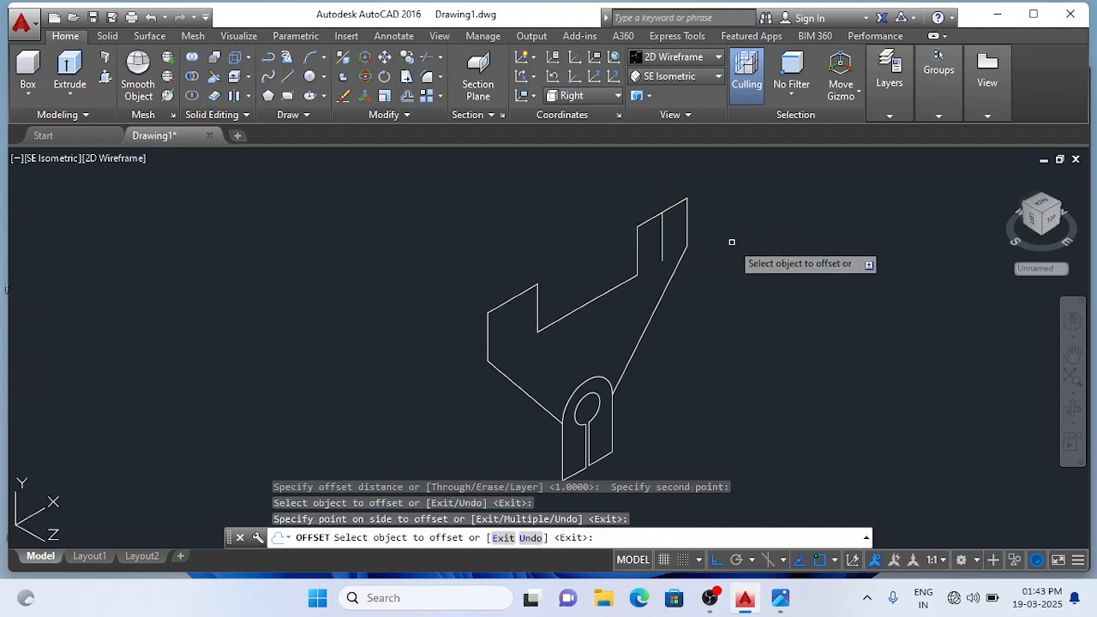
key(Return)
Step: Offset the far fork arm's upper edge 12.5 downward to cross the vertical centre line
key(Return)
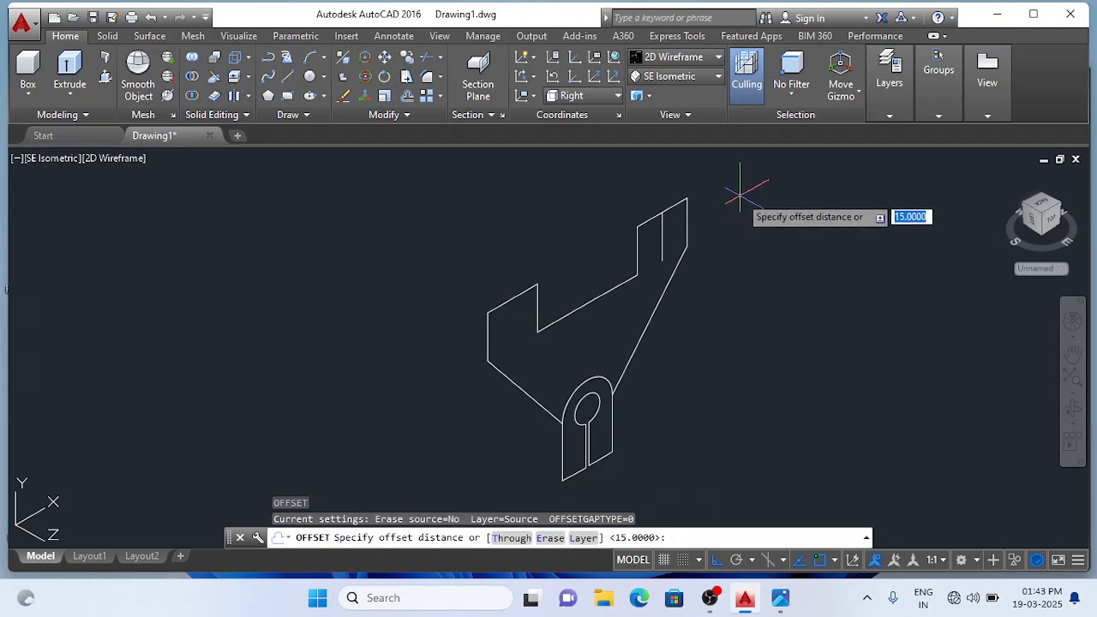
click(686, 198)
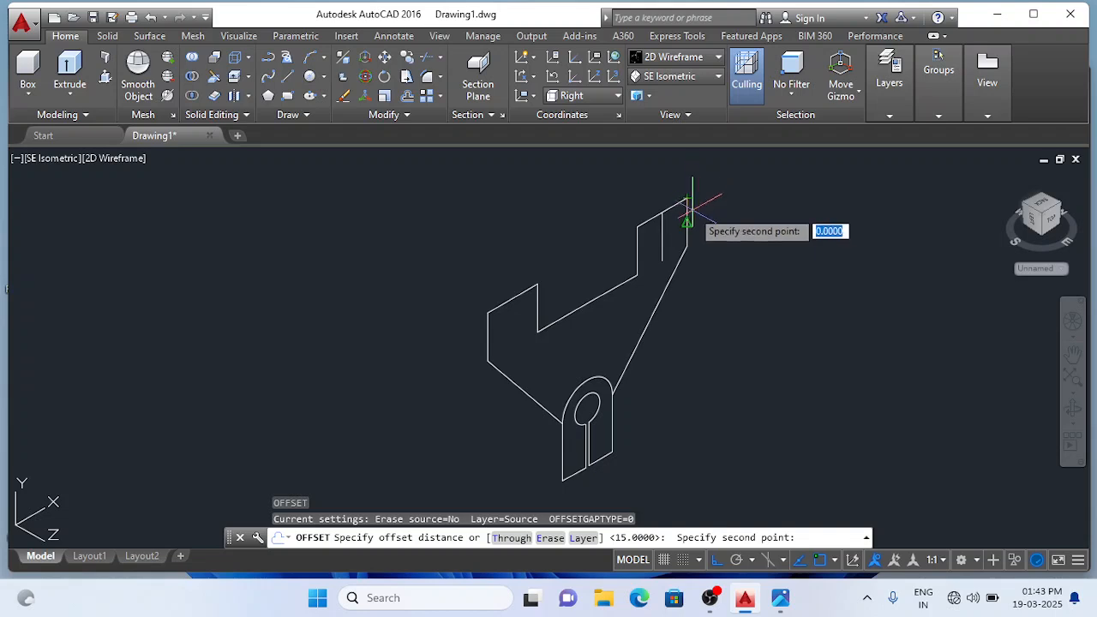
click(686, 222)
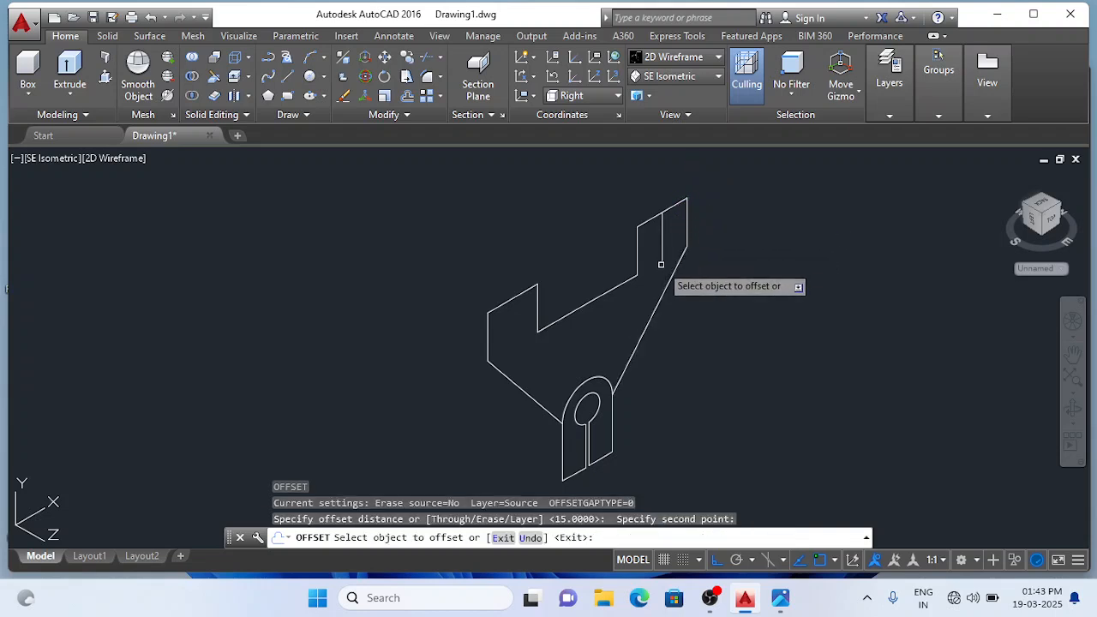
click(676, 206)
click(756, 224)
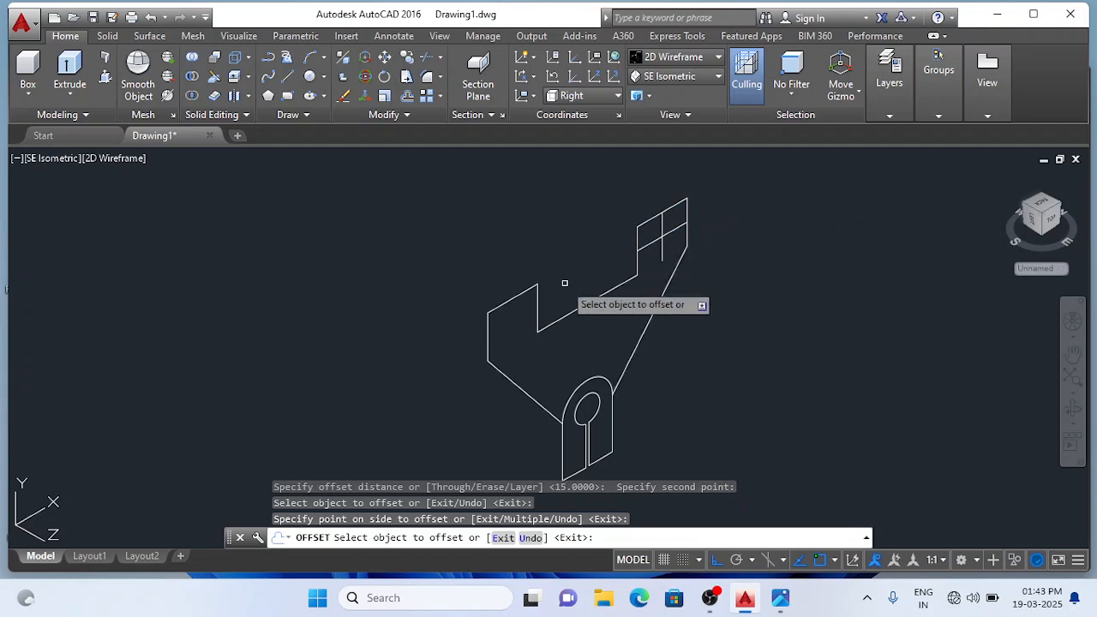
key(Return)
Step: Offset the near fork arm's upper edge 12.5 downward to mark the hole's height
key(Return)
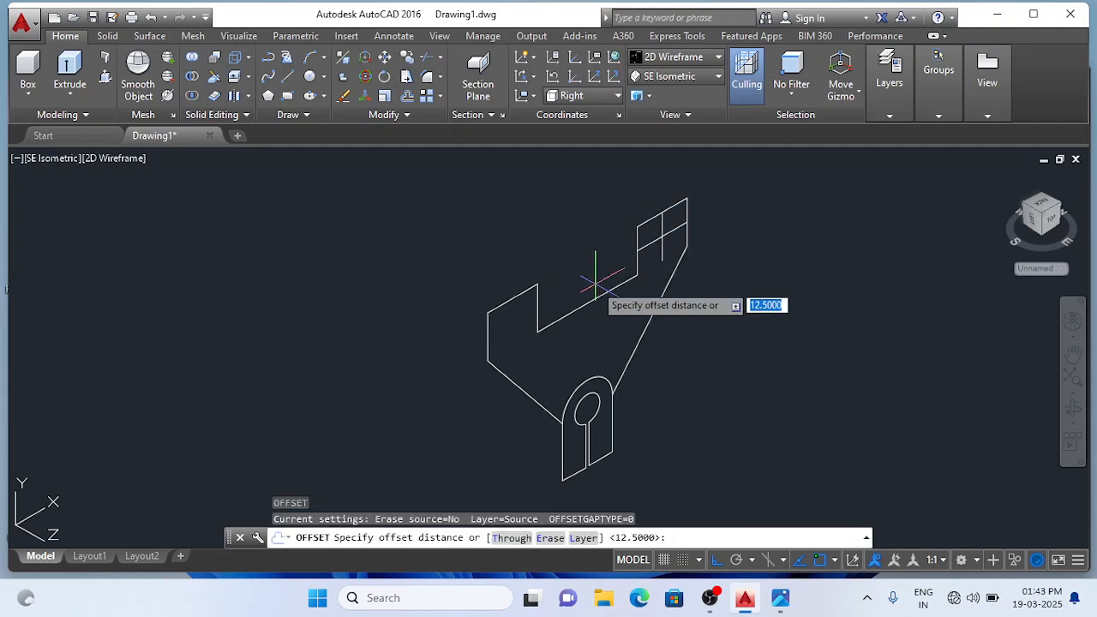
click(537, 283)
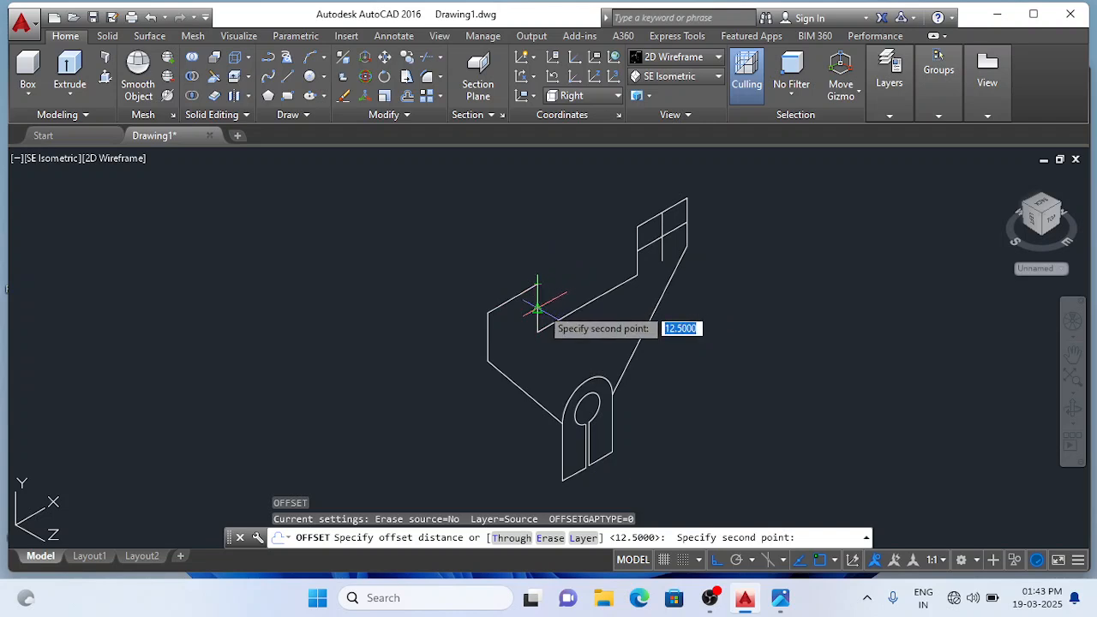
click(537, 308)
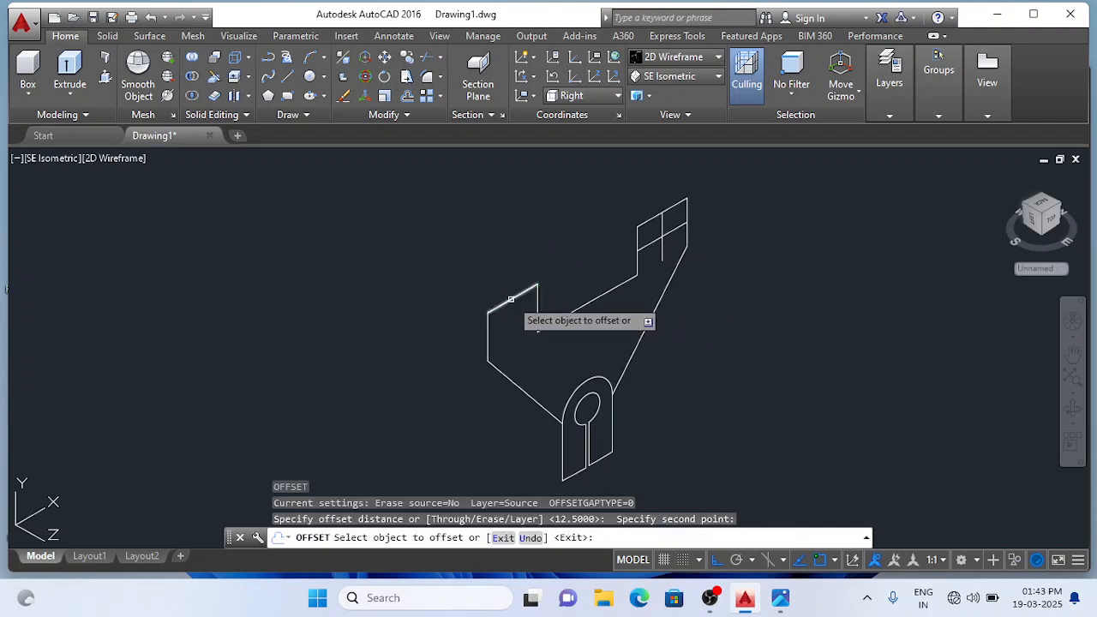
click(511, 299)
click(506, 334)
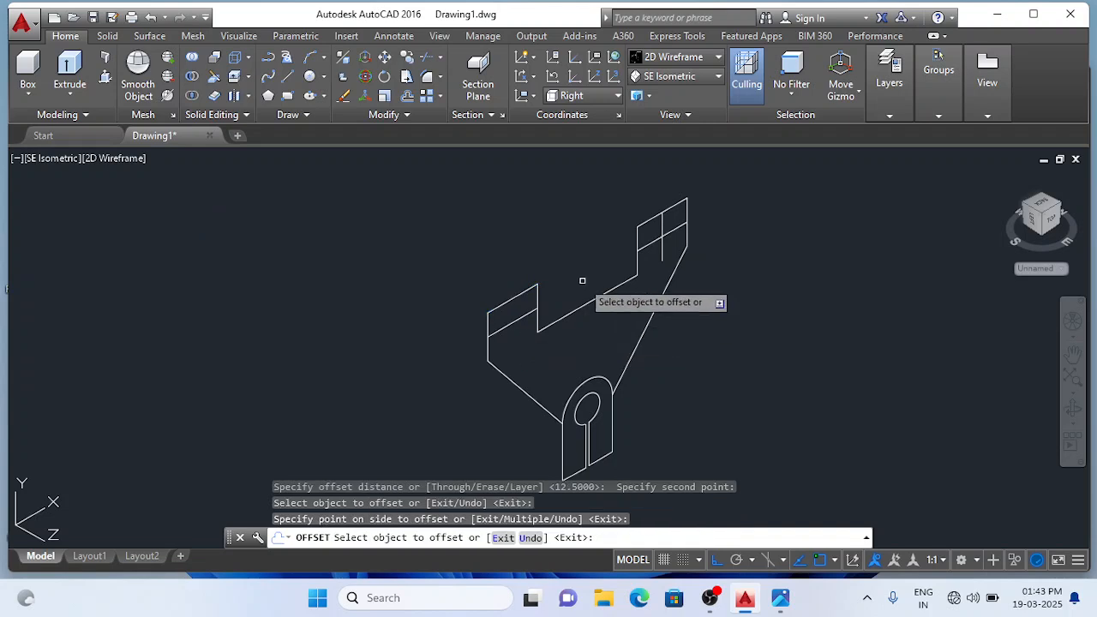
key(Return)
Step: Offset the near fork arm's outer vertical edge inward by half the arm's width, to the midpoint of its upper edge
key(Return)
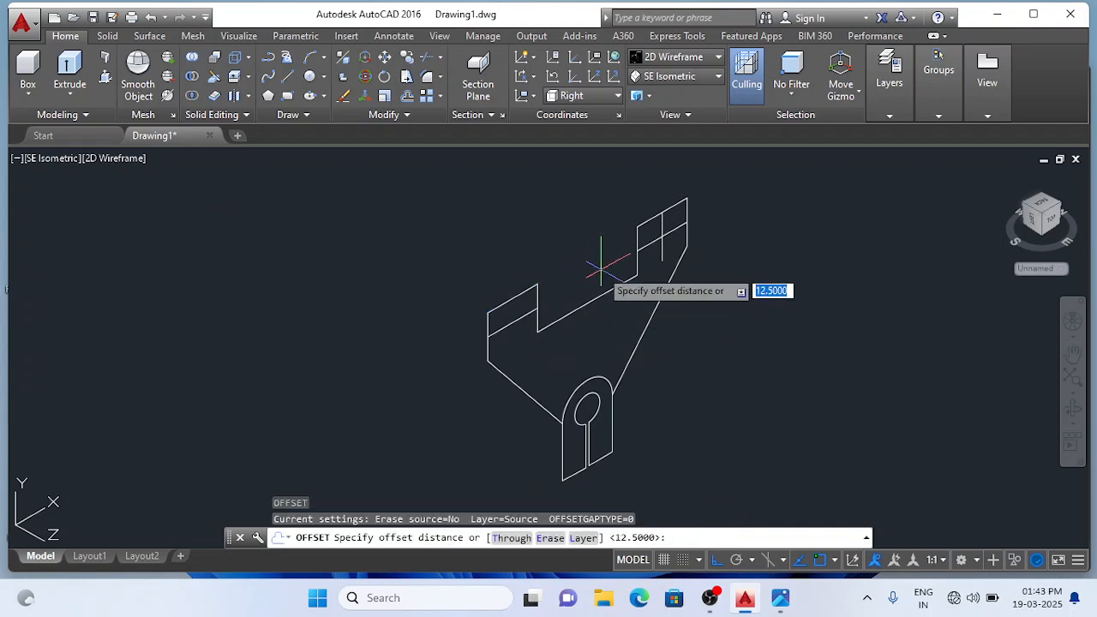
click(488, 313)
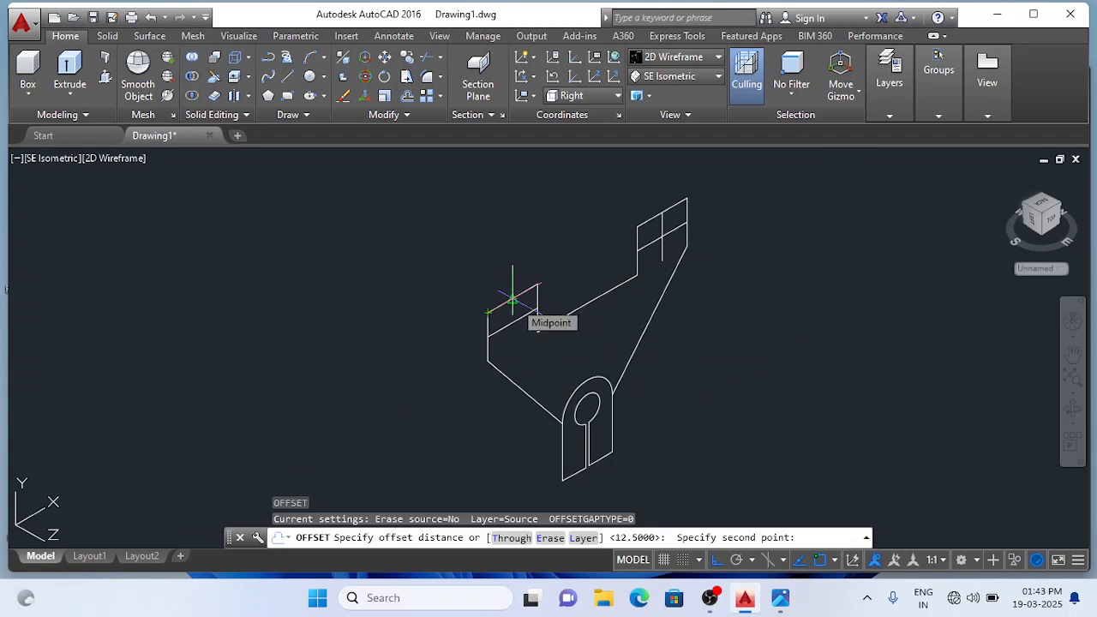
click(512, 300)
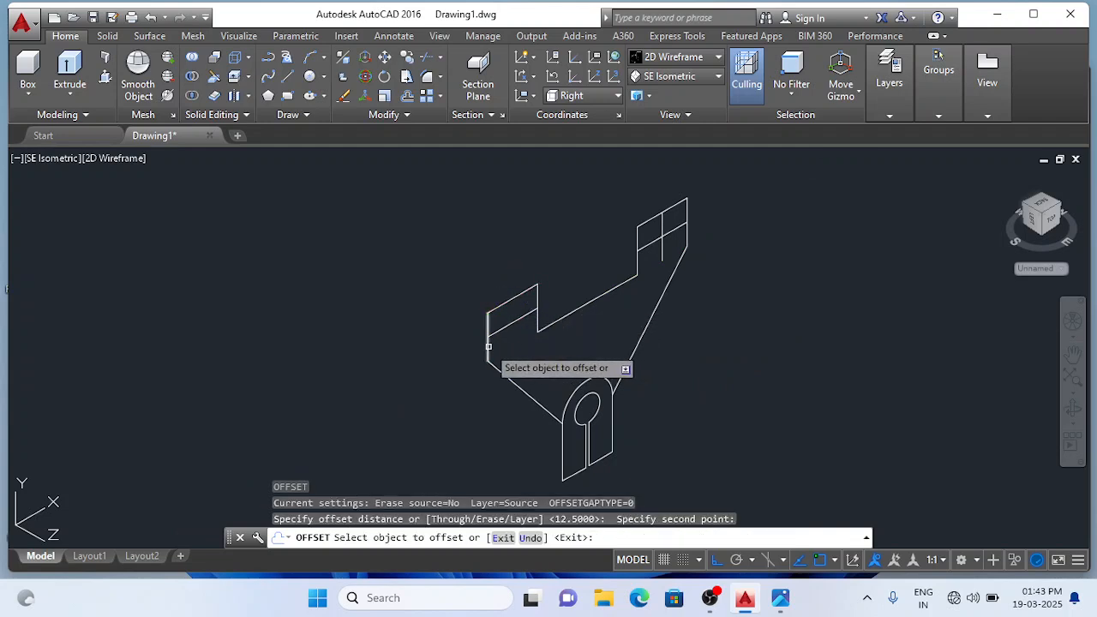
click(489, 347)
click(519, 337)
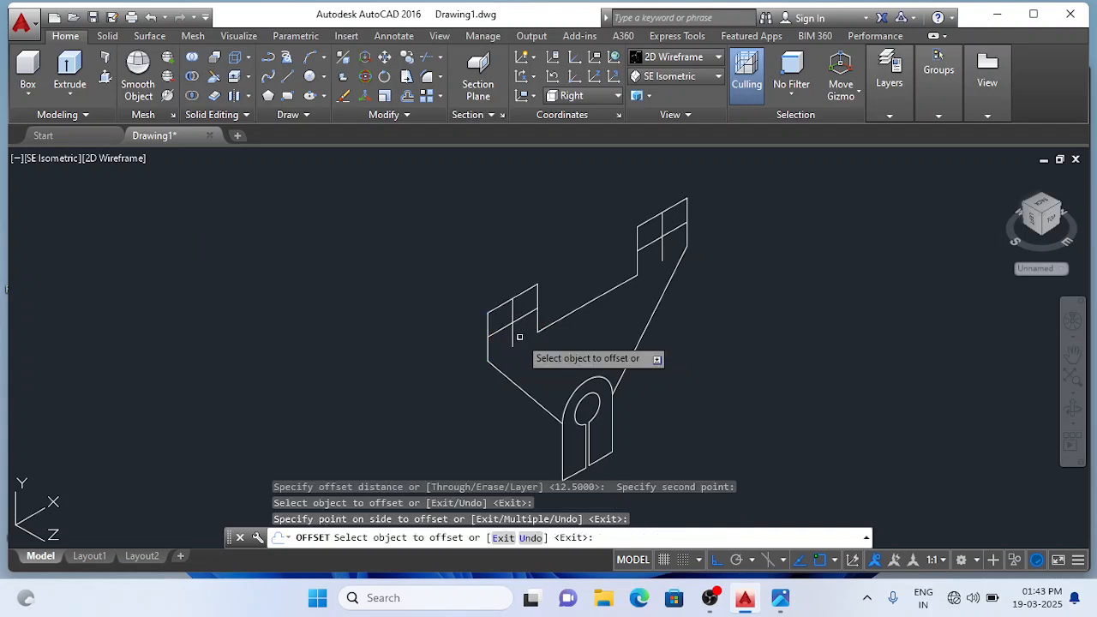
key(Escape)
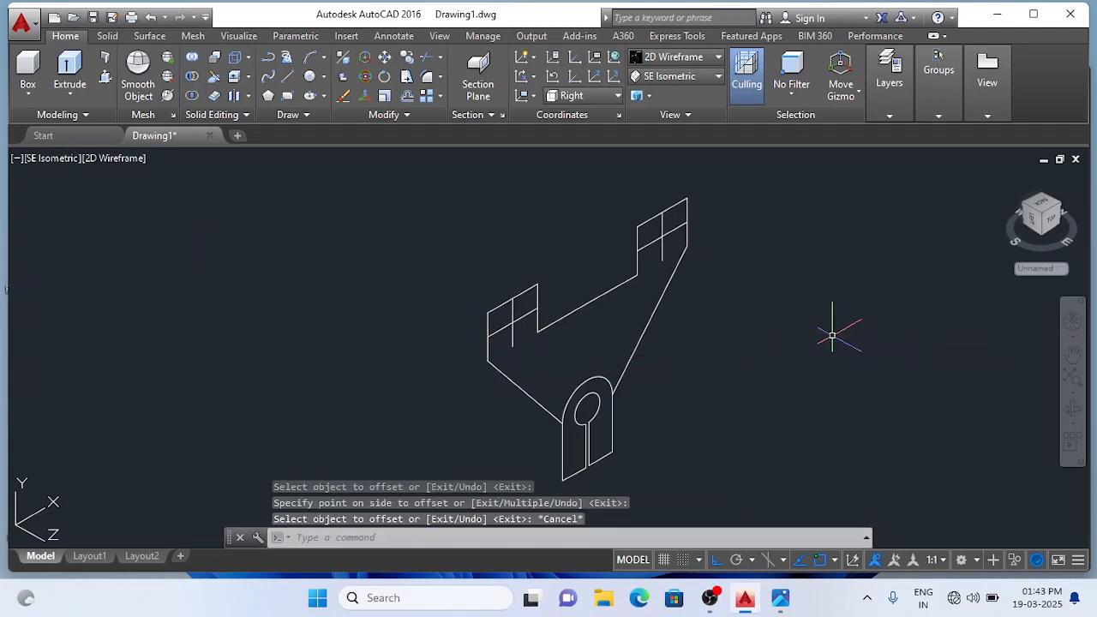
Step: Check the hole size in the reference image and draw a 10 diameter circle where the far fork arm's centre lines cross
scroll(542, 248, up, 2)
scroll(545, 245, down, 4)
scroll(545, 246, up, 2)
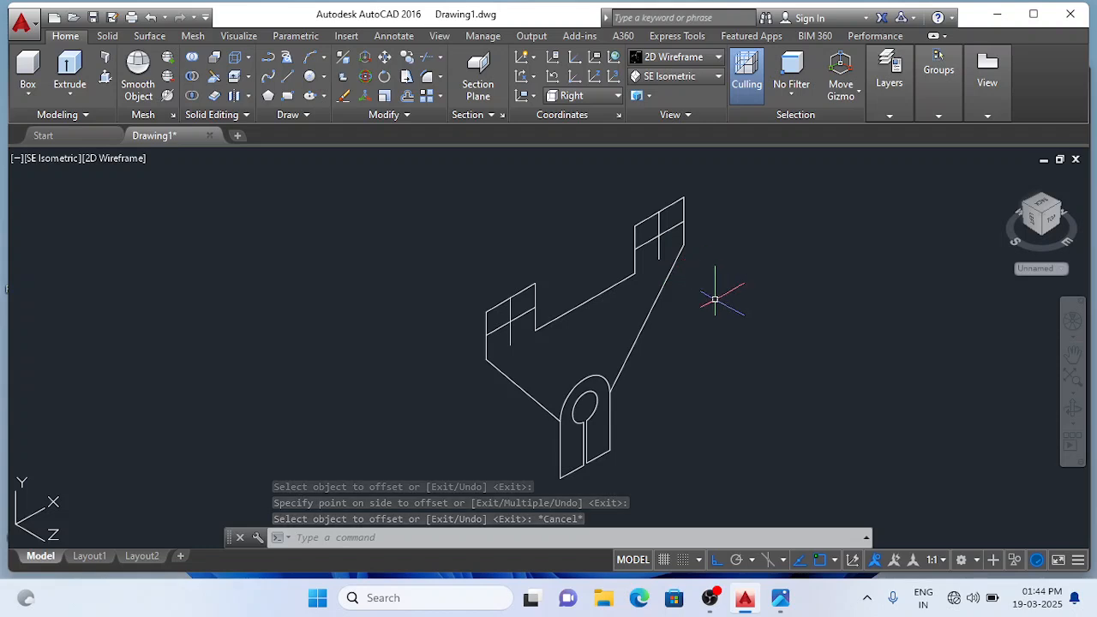
click(781, 599)
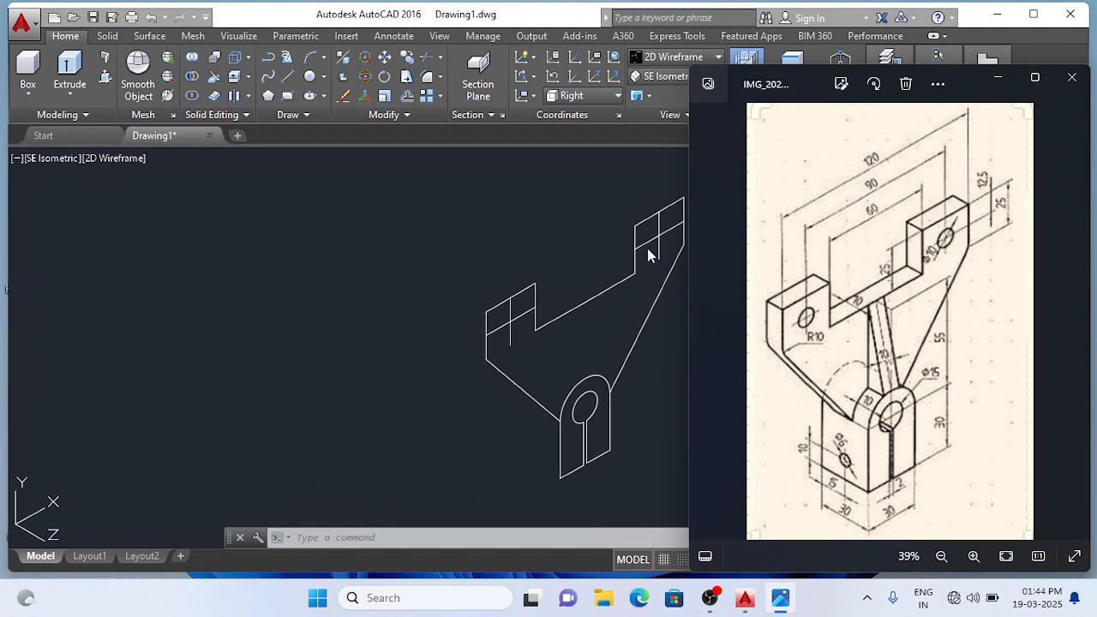
click(345, 310)
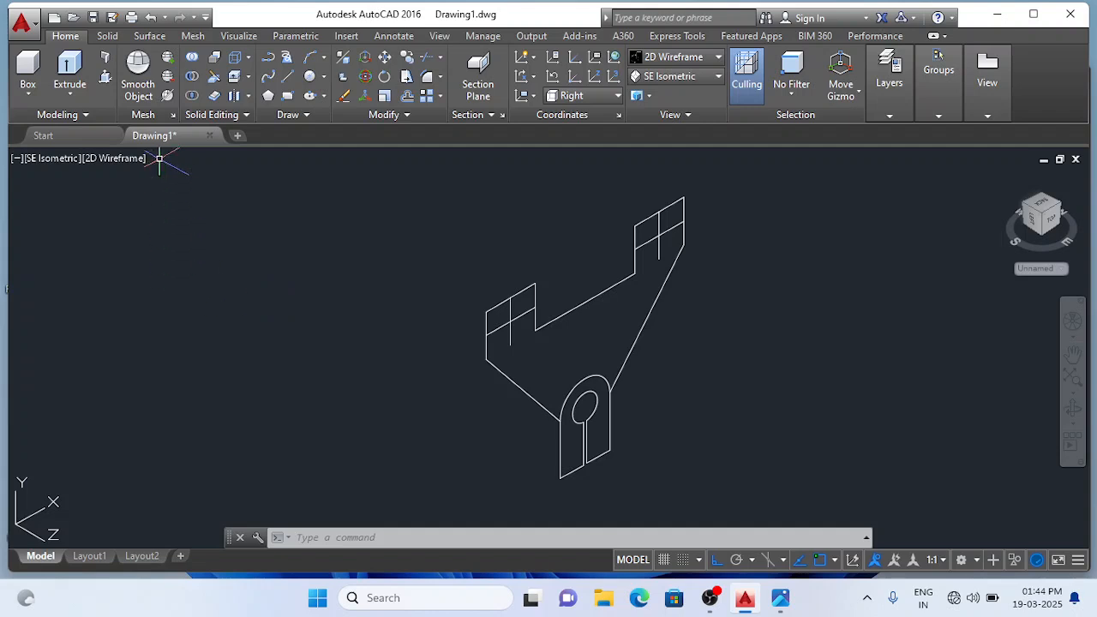
click(325, 78)
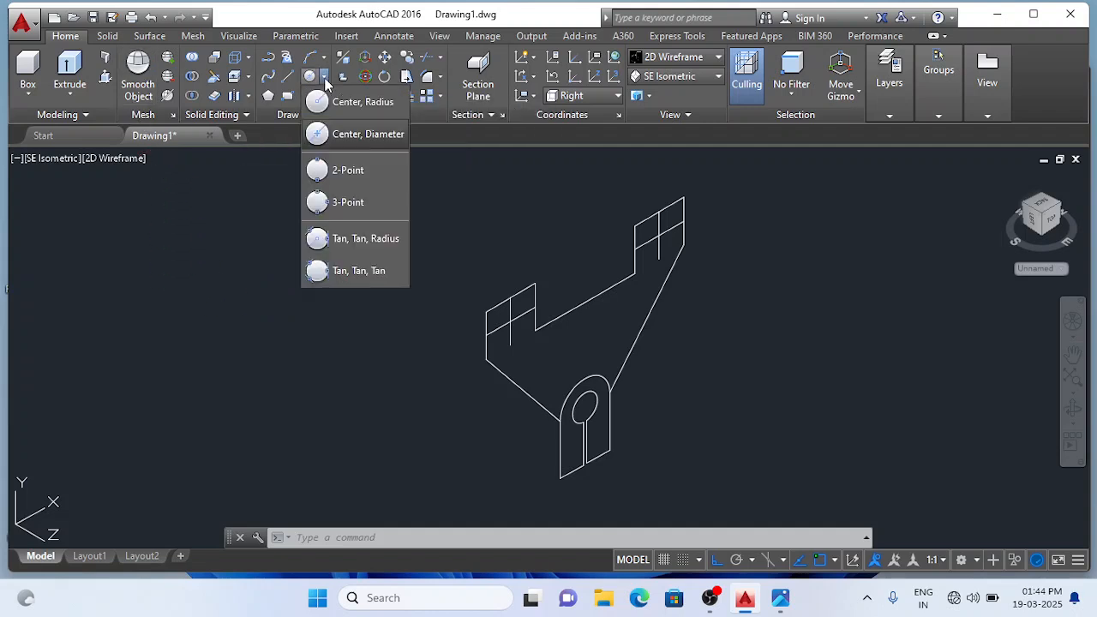
click(343, 134)
scroll(676, 293, up, 3)
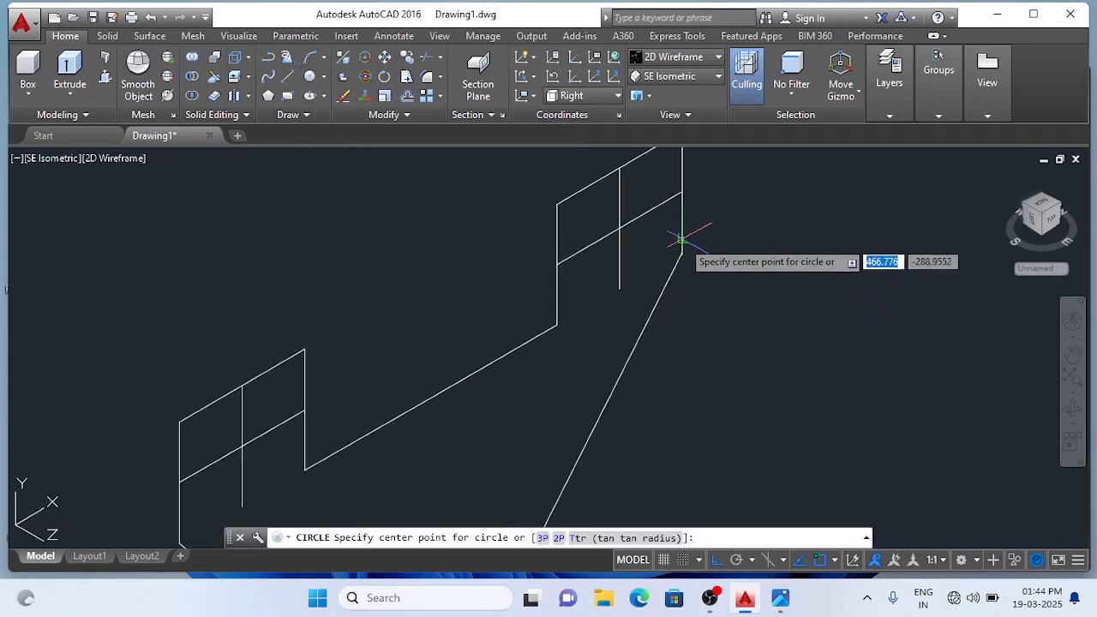
click(621, 228)
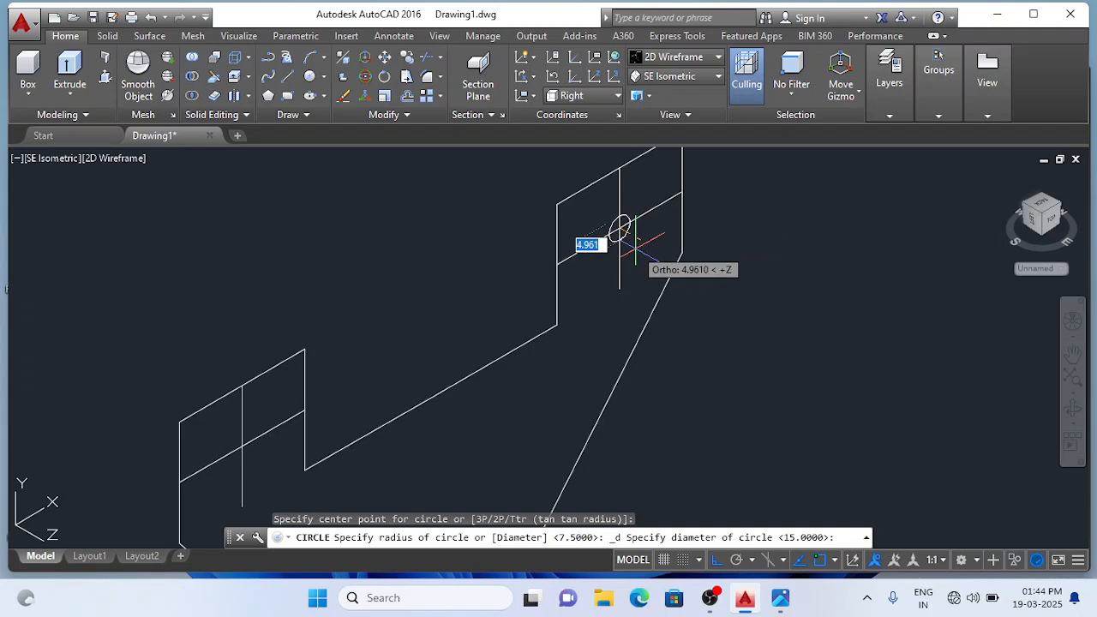
text(1)
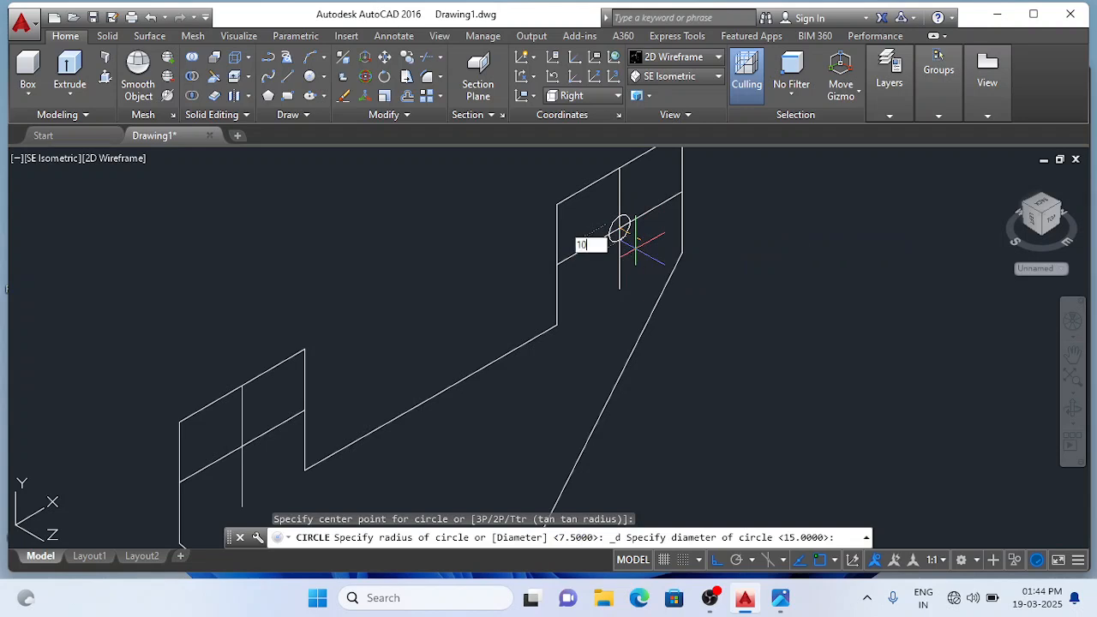
text(0)
key(Return)
scroll(747, 237, down, 2)
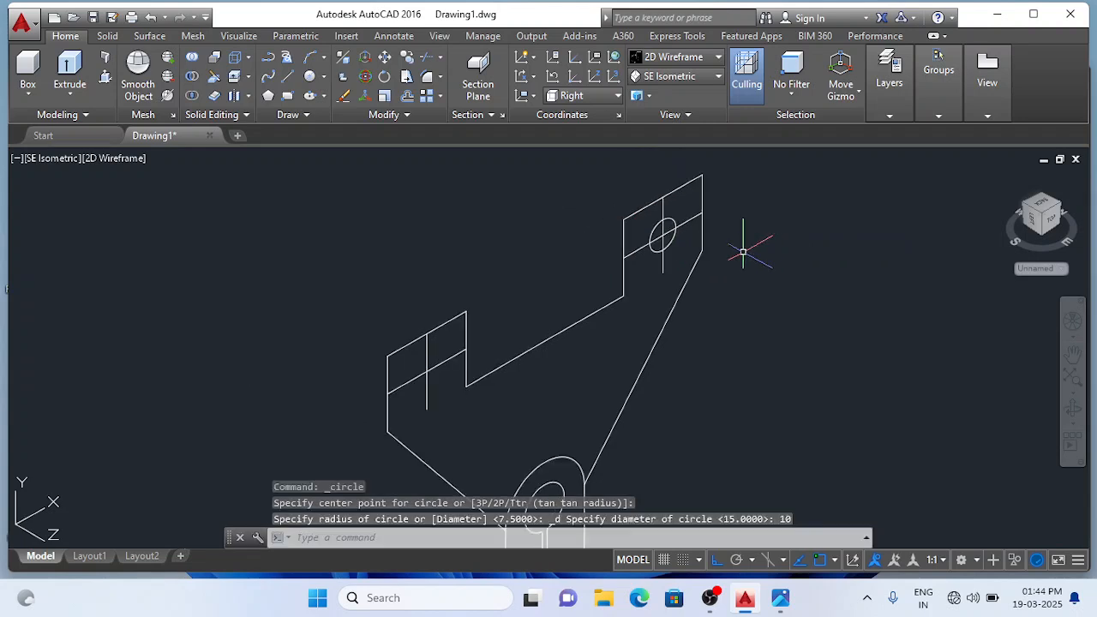
Step: Draw a 10 diameter circle centred where the near fork arm's construction lines cross
scroll(308, 399, up, 2)
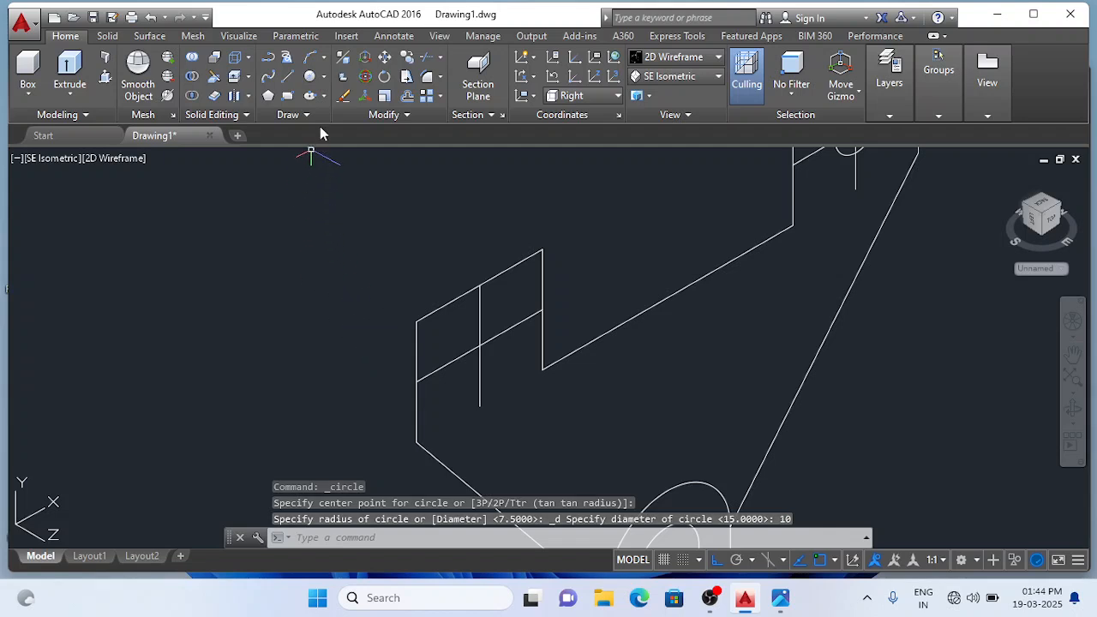
click(325, 78)
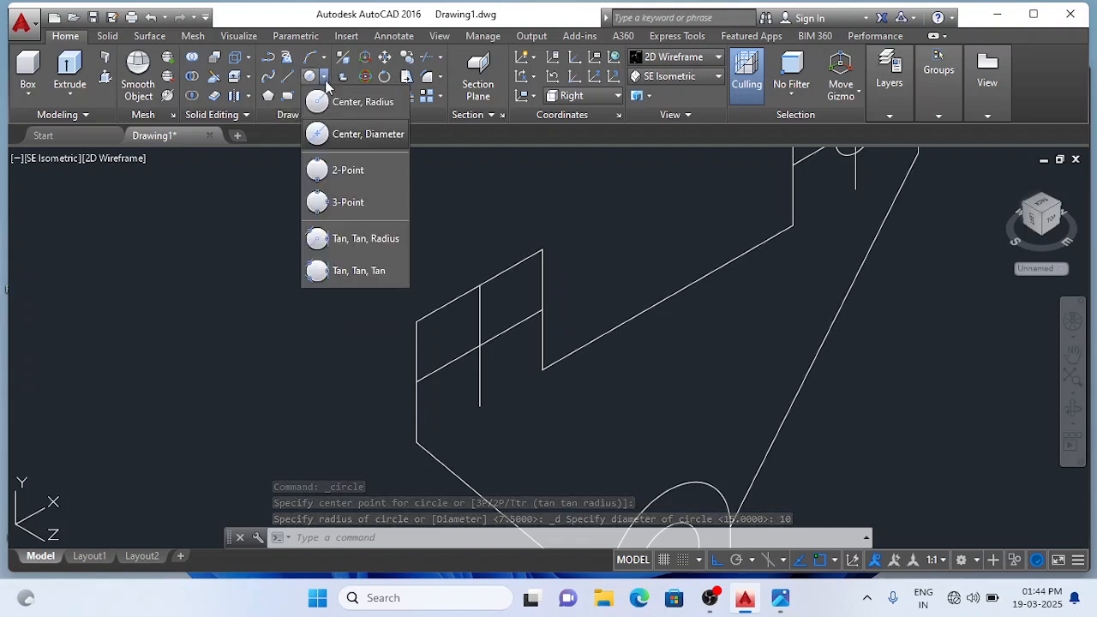
click(348, 134)
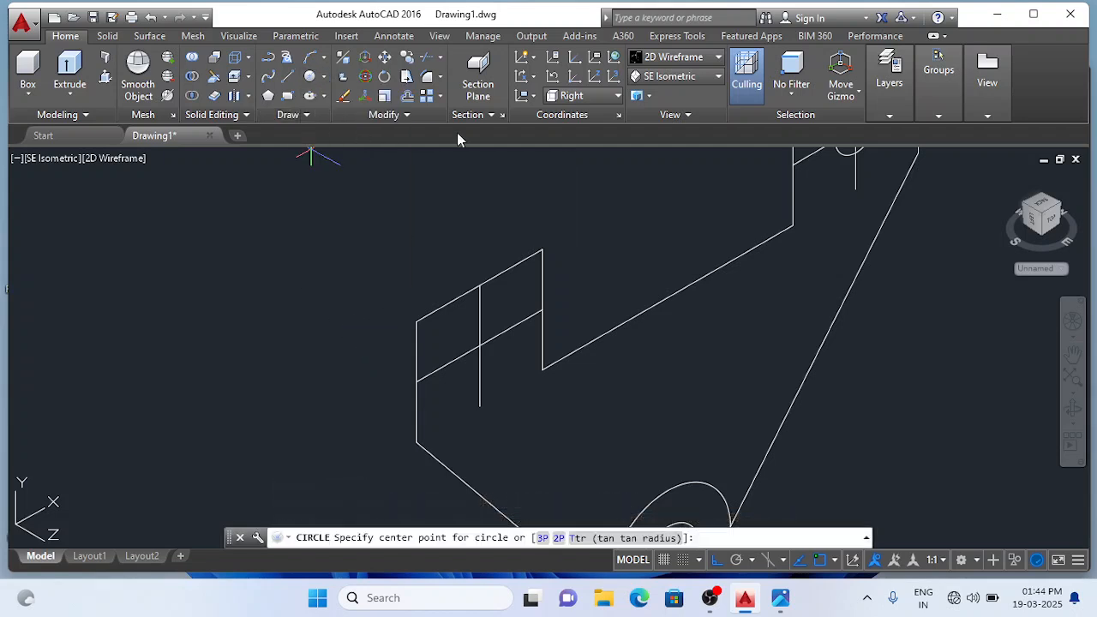
click(480, 343)
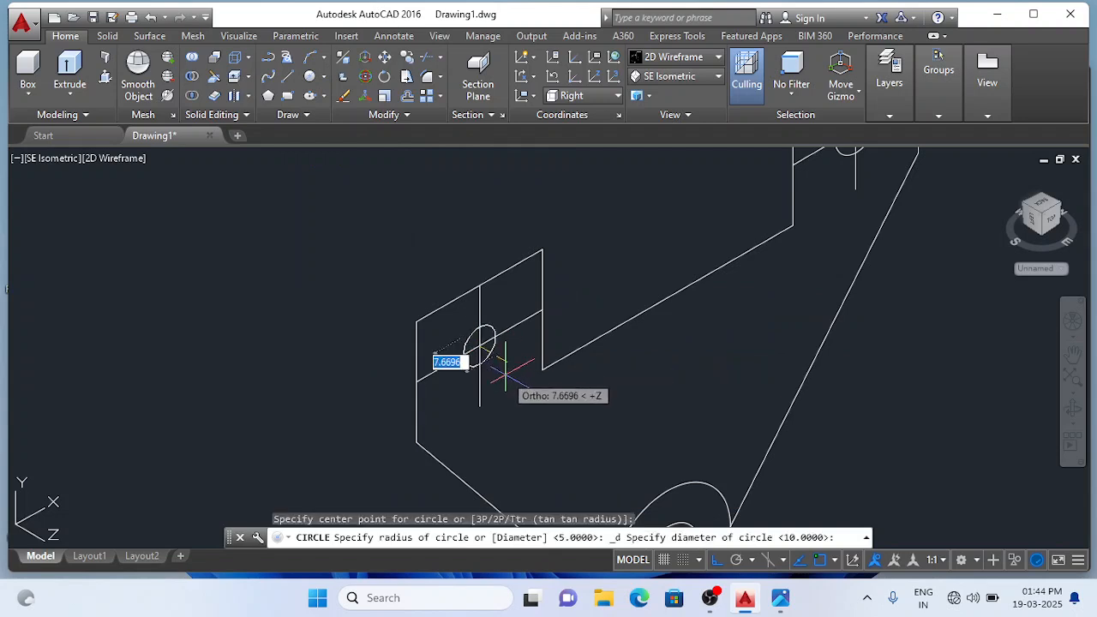
text(10)
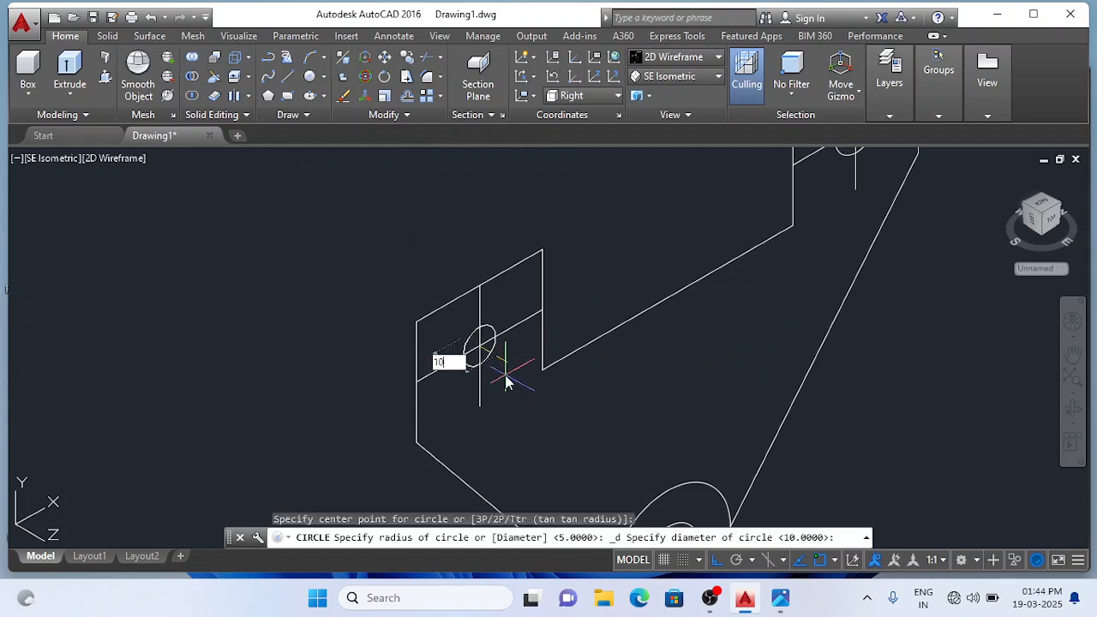
key(Return)
Step: Erase the vertical and sloping centre lines through the holes of both fork arms
scroll(506, 375, down, 4)
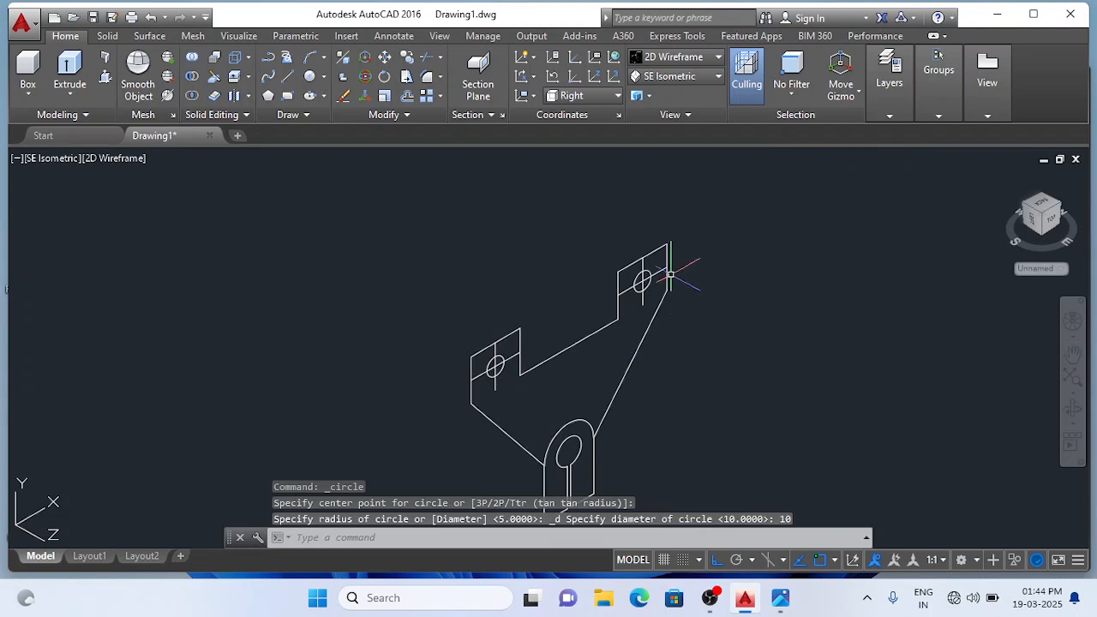
scroll(686, 265, up, 2)
click(623, 323)
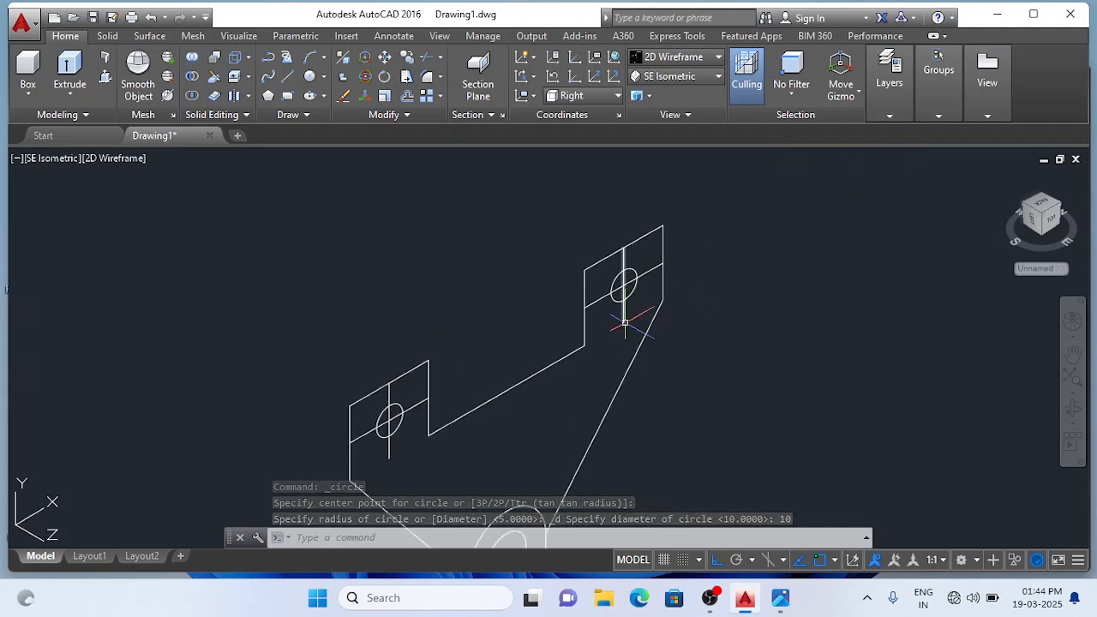
click(651, 269)
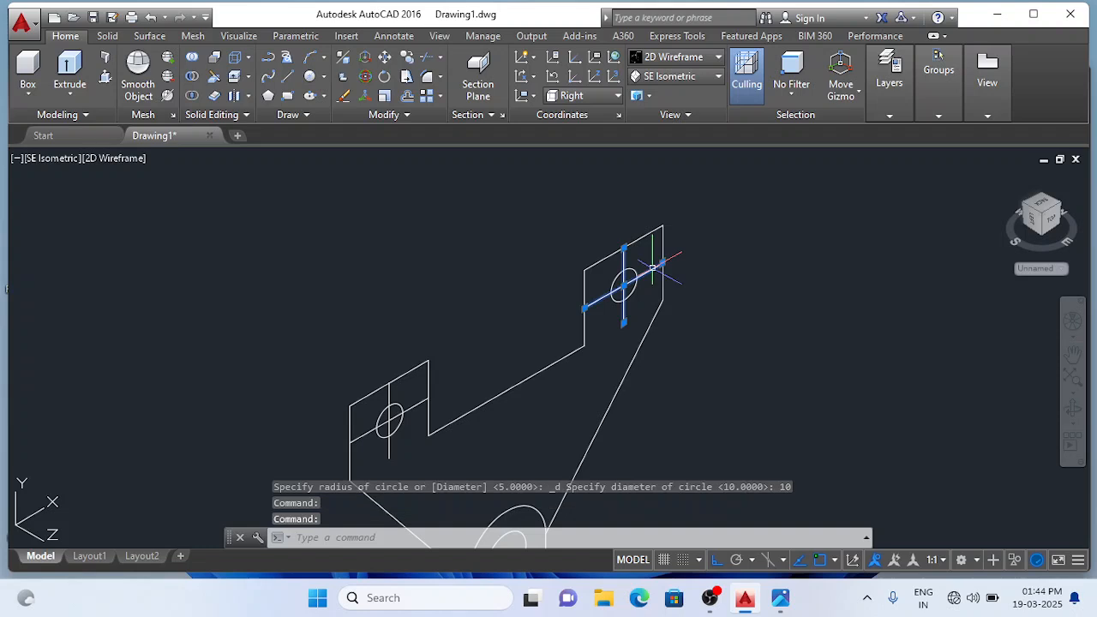
click(390, 394)
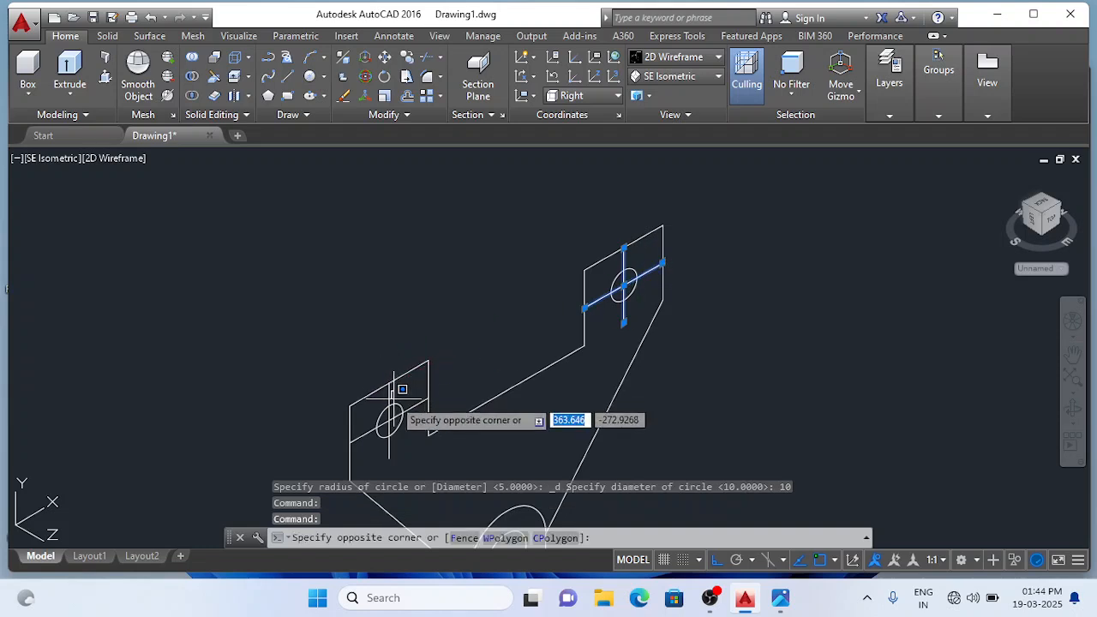
click(400, 390)
click(391, 403)
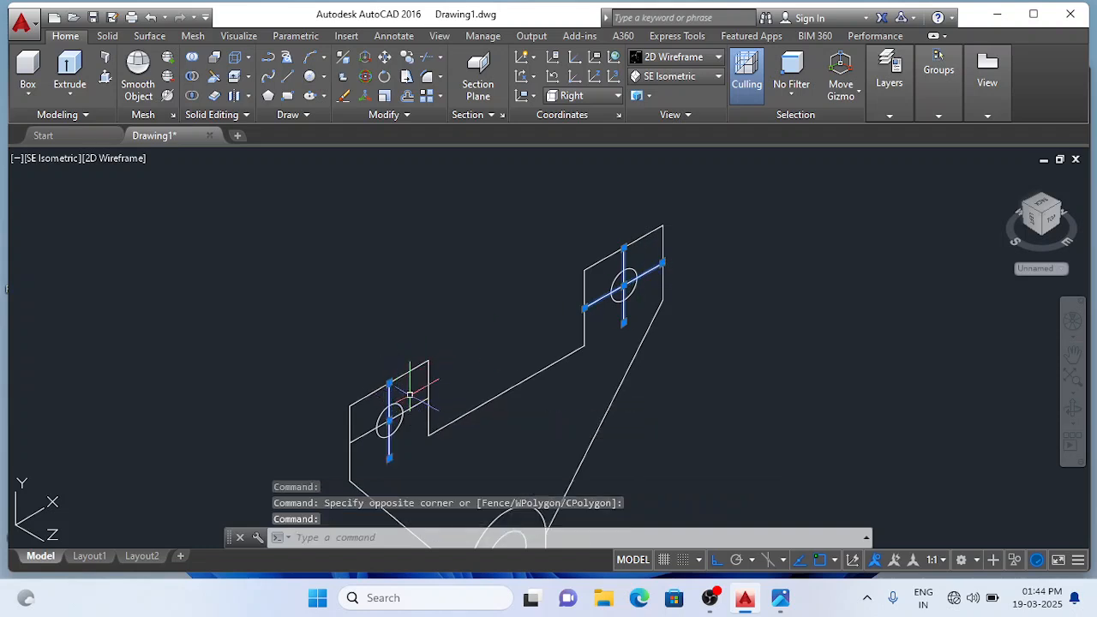
click(413, 405)
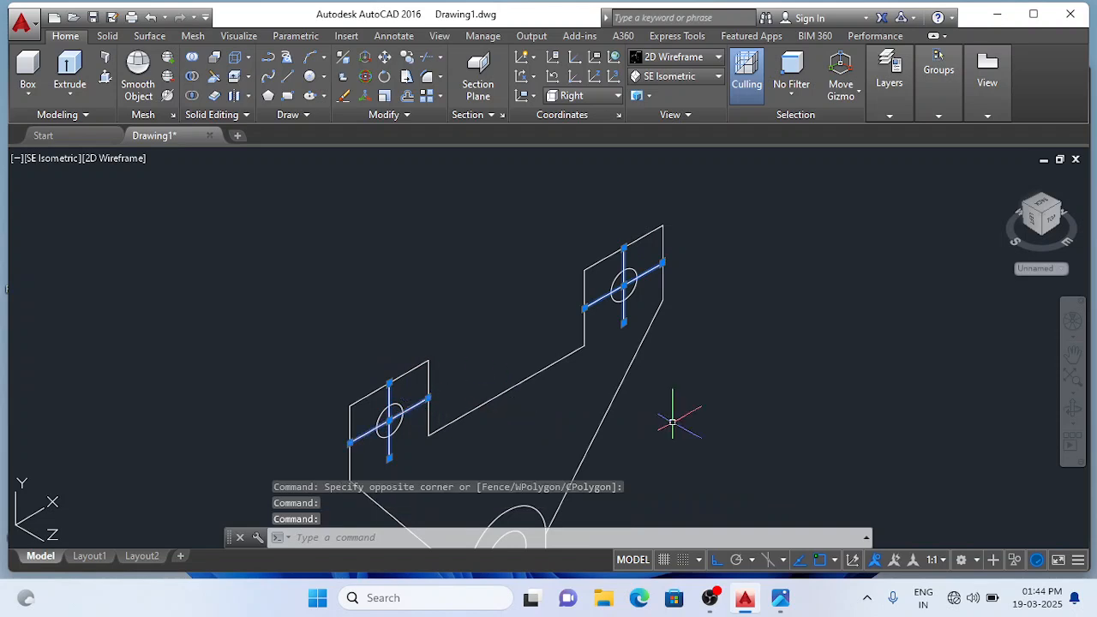
key(Delete)
Step: Presspull the fork plate's bounded area 10 toward the back and display the model in the Shaded with edges visual style
scroll(711, 394, down, 4)
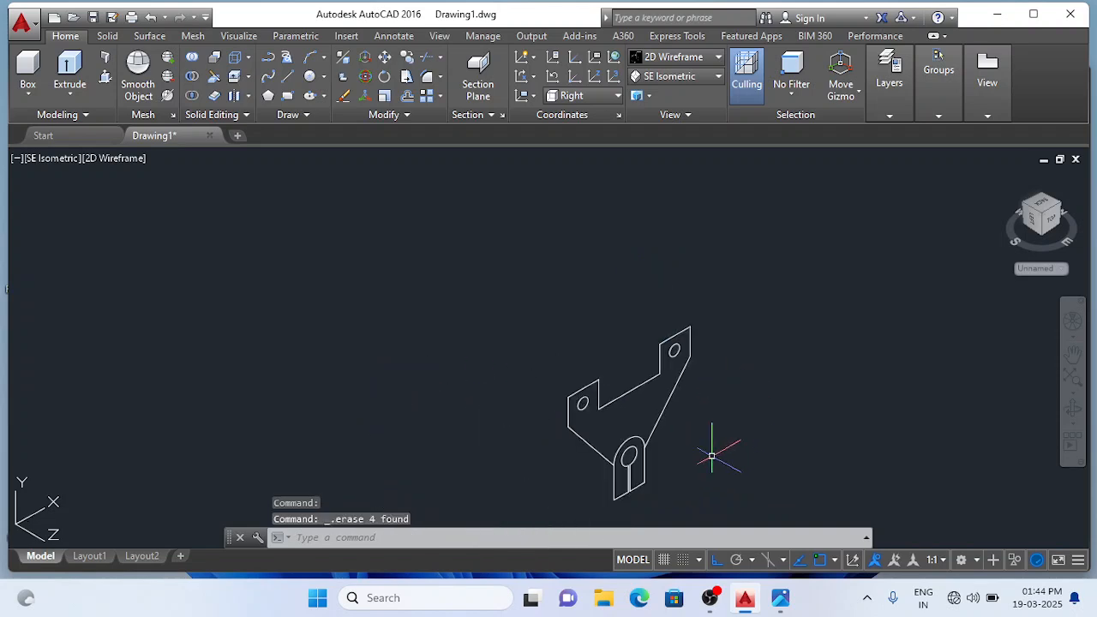
scroll(688, 482, up, 2)
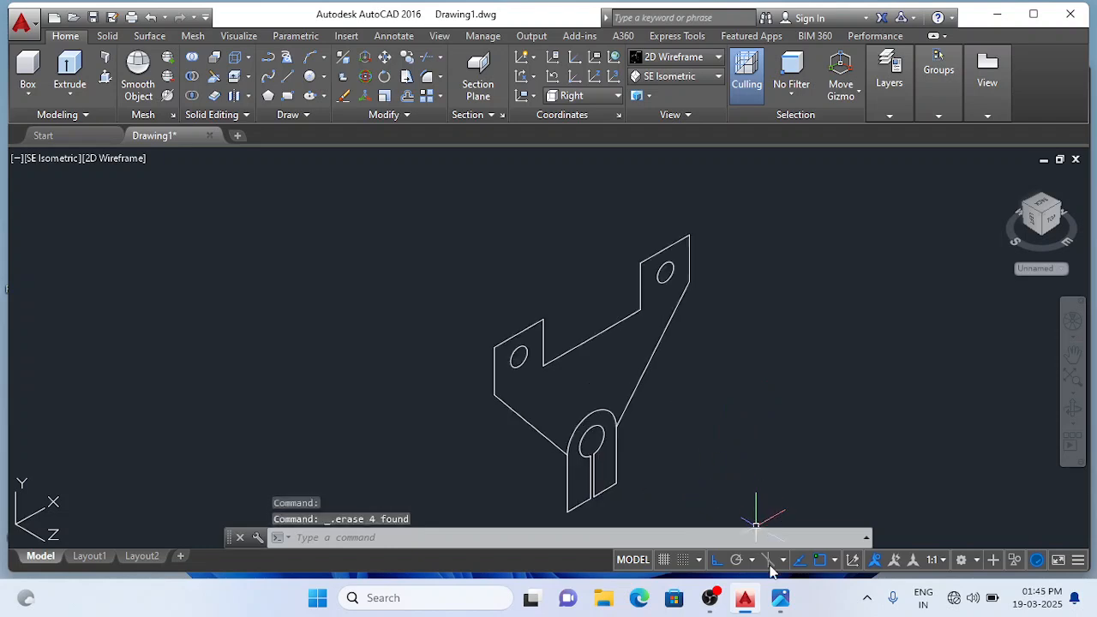
click(779, 599)
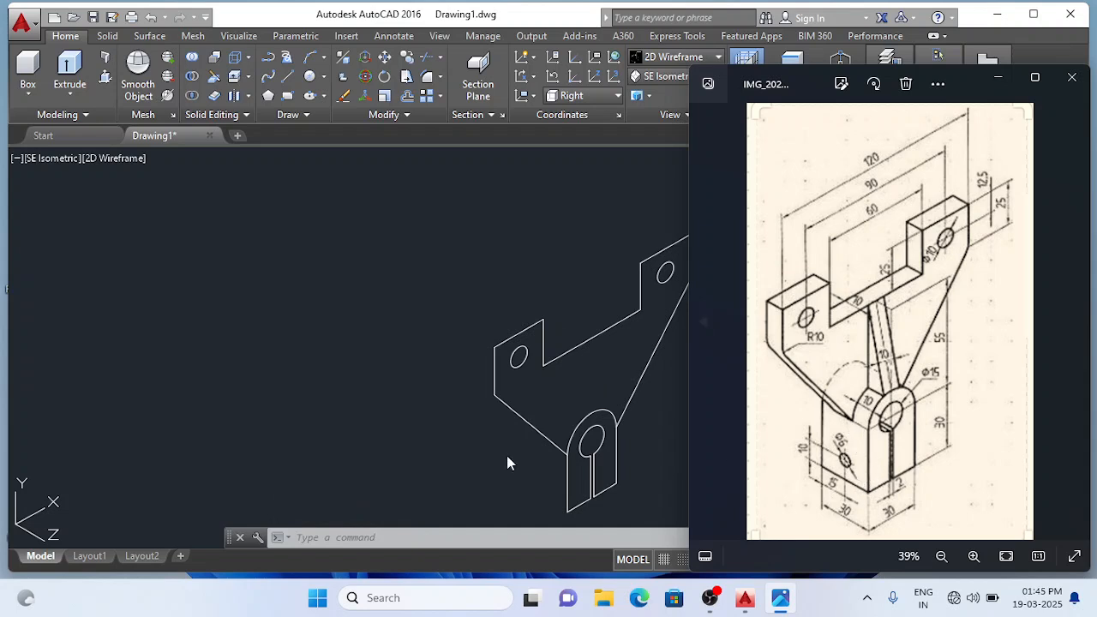
click(433, 449)
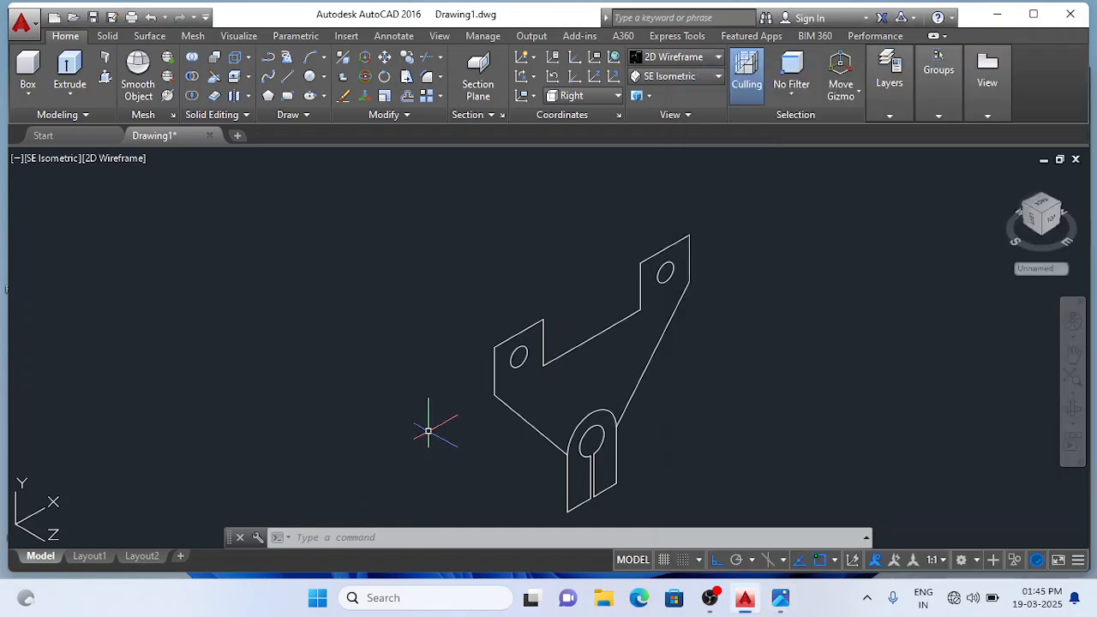
click(105, 76)
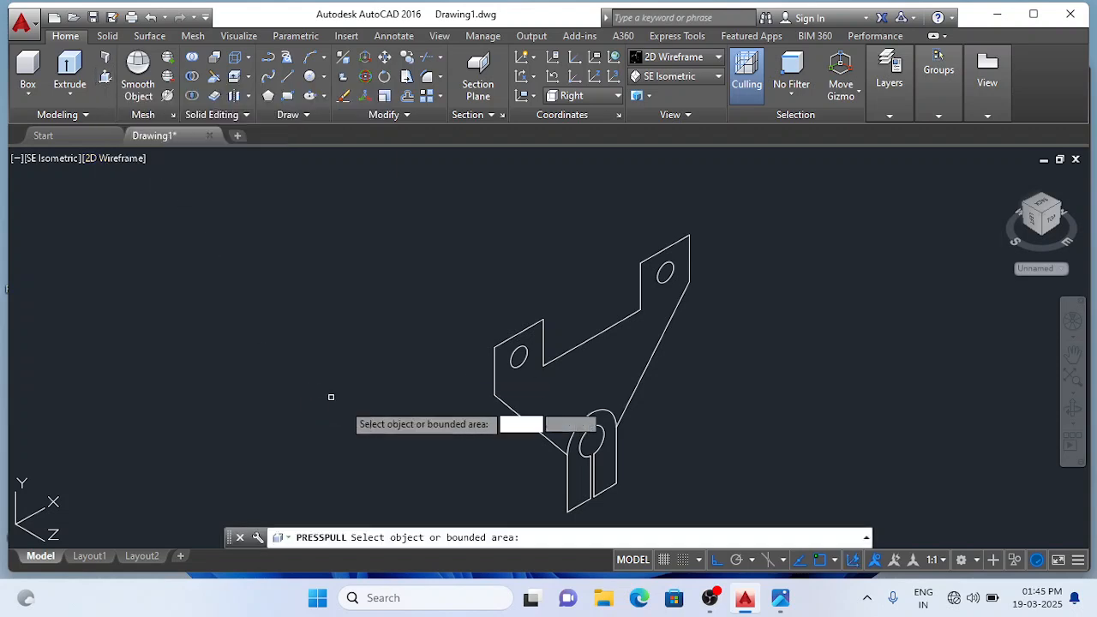
click(590, 366)
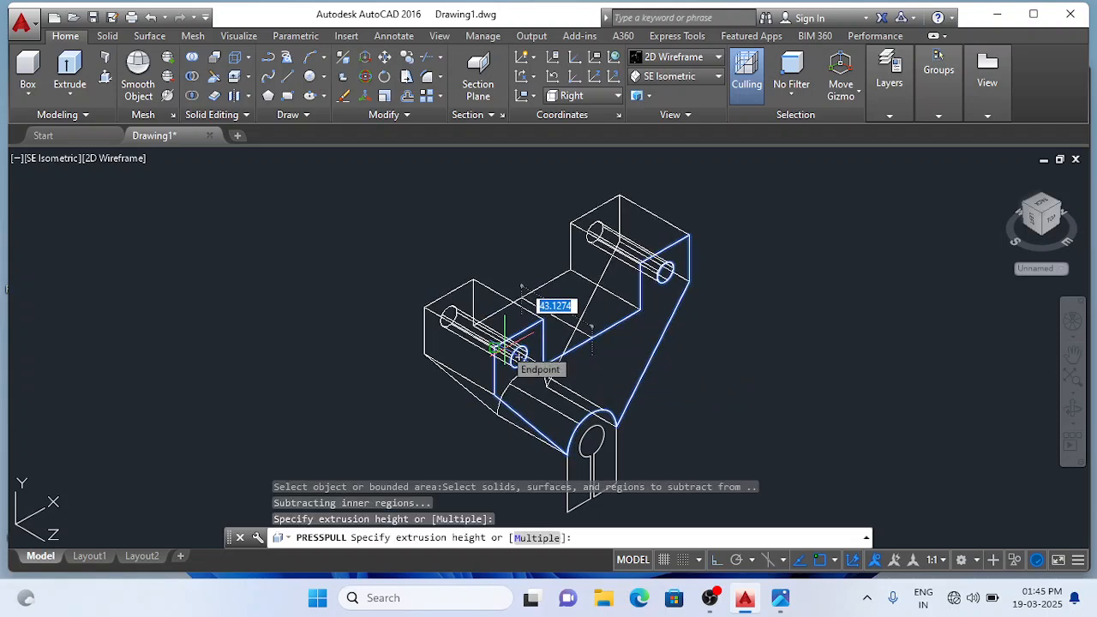
text(10)
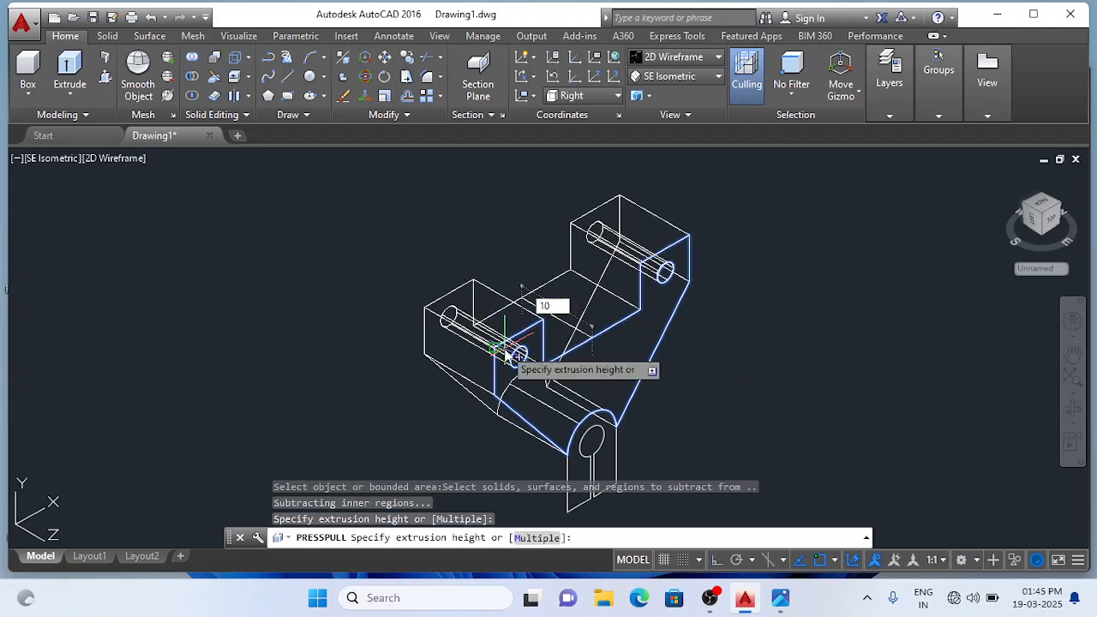
key(Return)
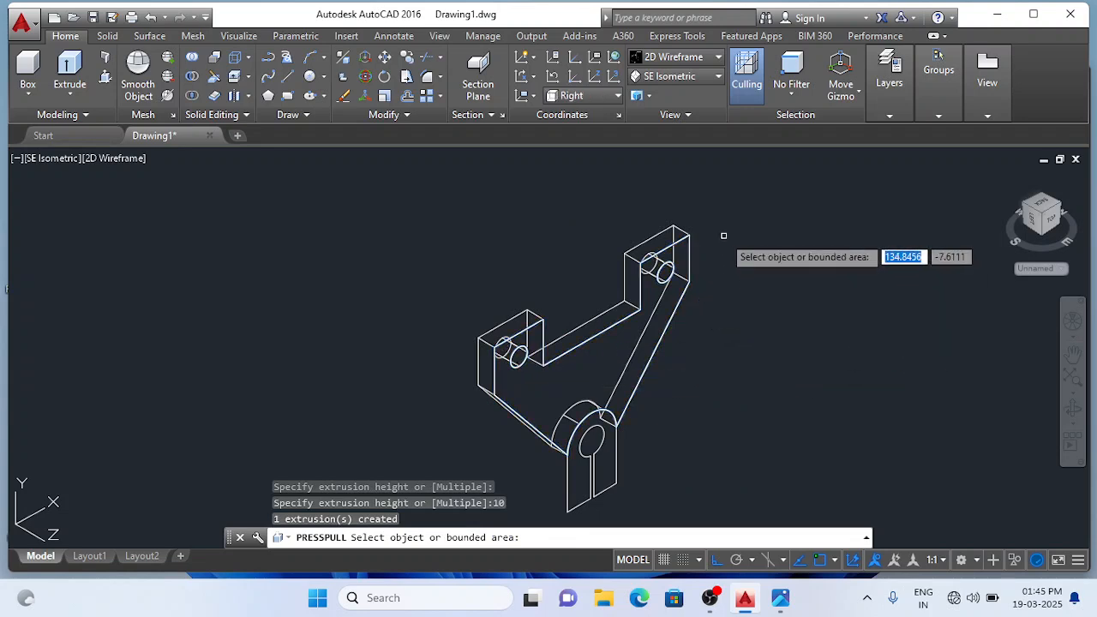
key(Return)
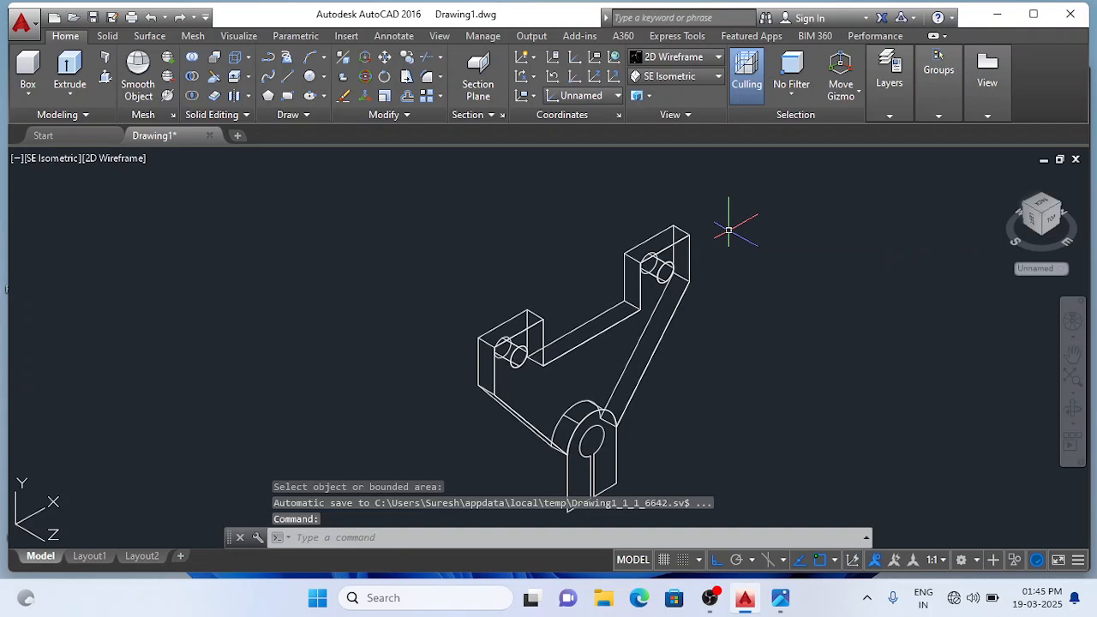
click(719, 58)
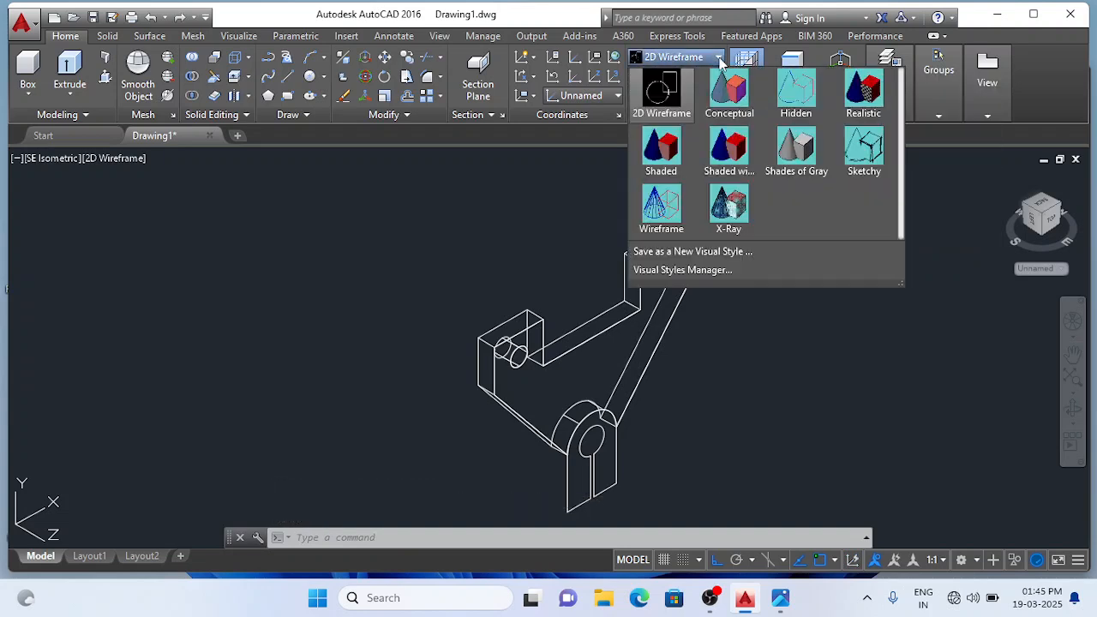
click(727, 151)
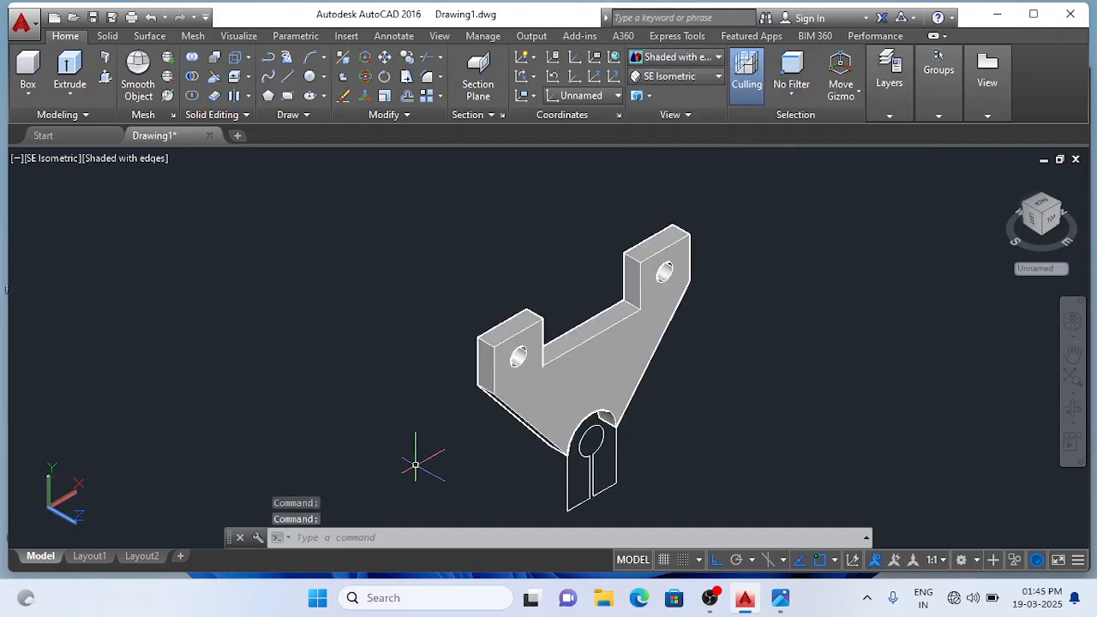
Step: Check the lower block's depth in the reference image and presspull the slotted, round-topped profile 30 toward the back
click(105, 78)
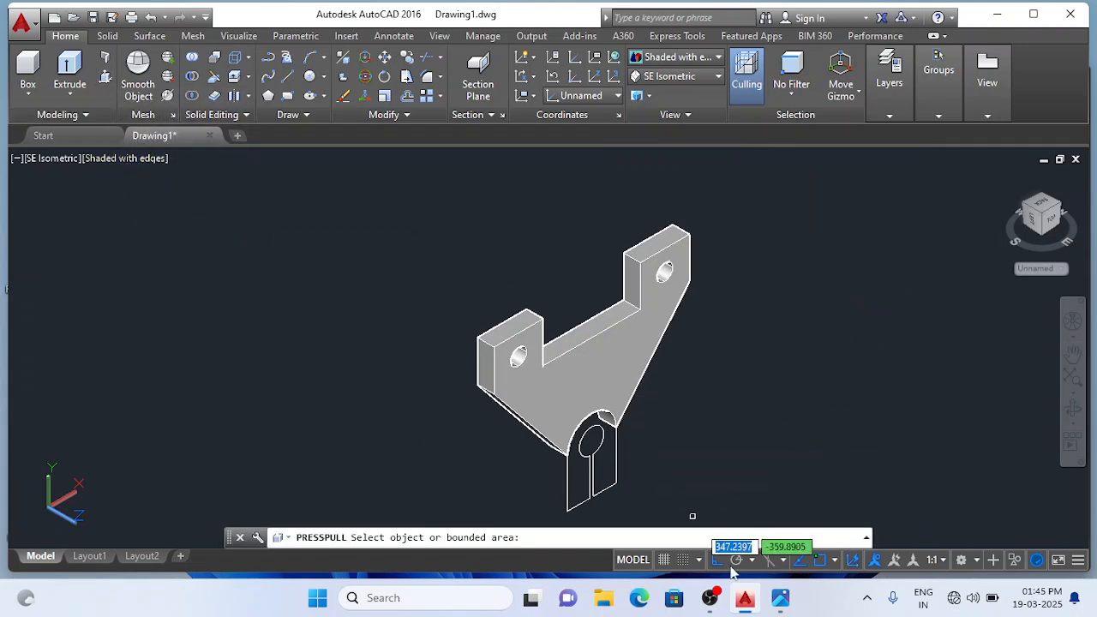
mouse_move(780, 597)
click(795, 574)
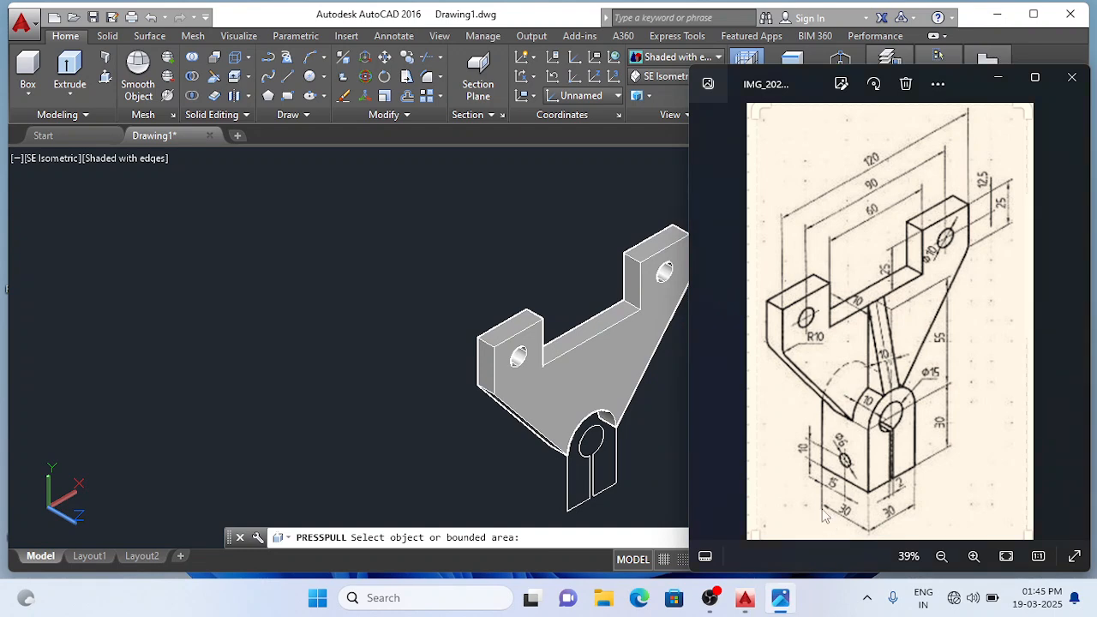
click(664, 466)
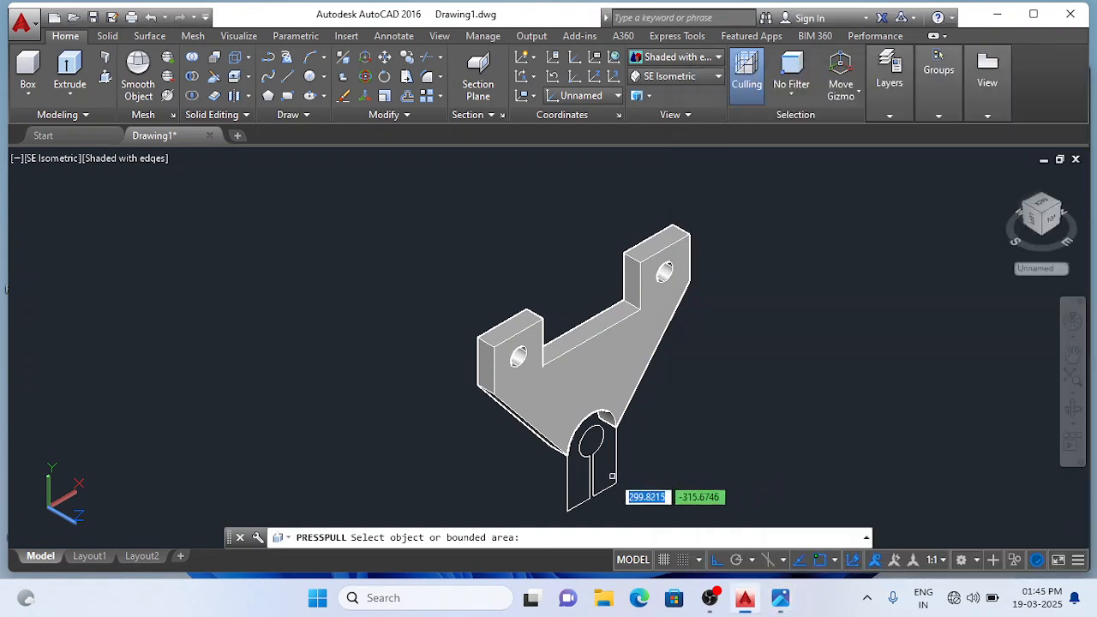
click(601, 465)
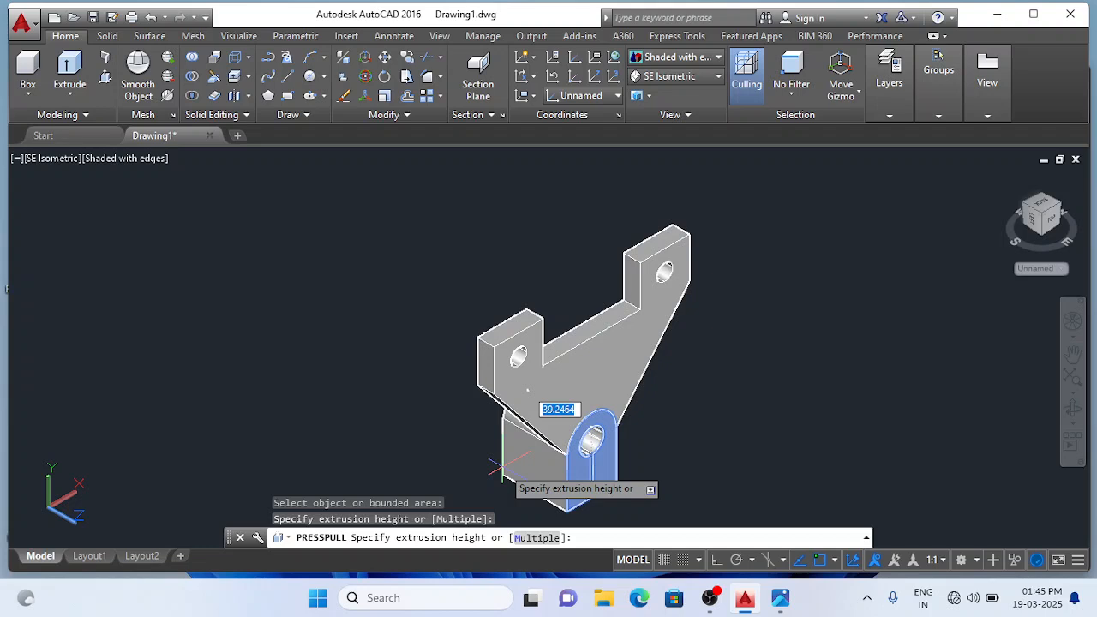
text(30)
key(Return)
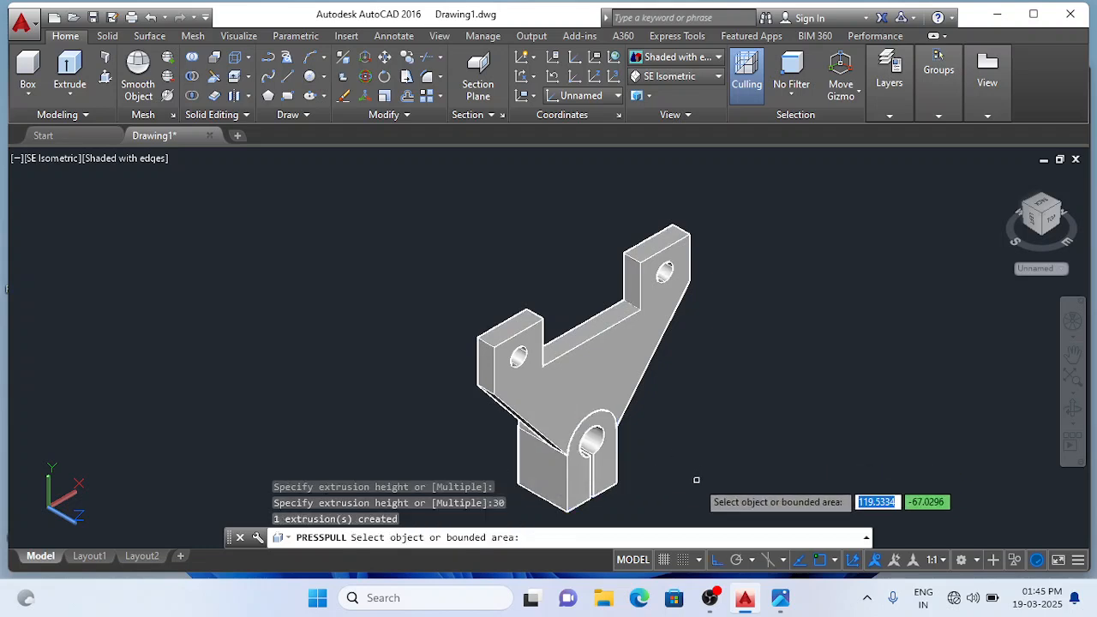
key(Return)
scroll(691, 485, down, 3)
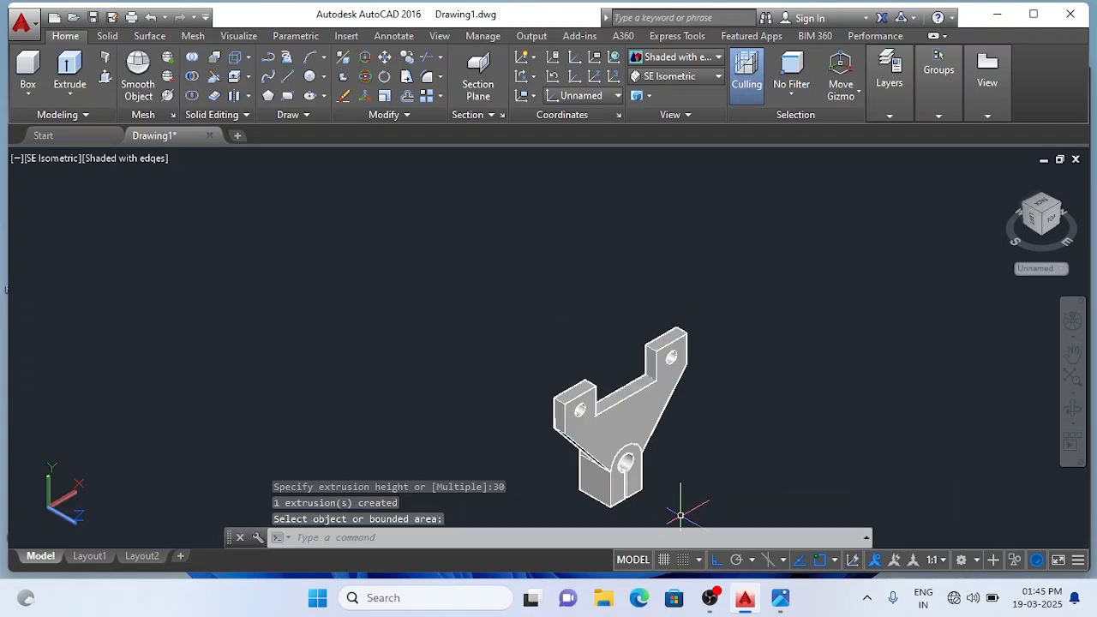
scroll(682, 513, up, 4)
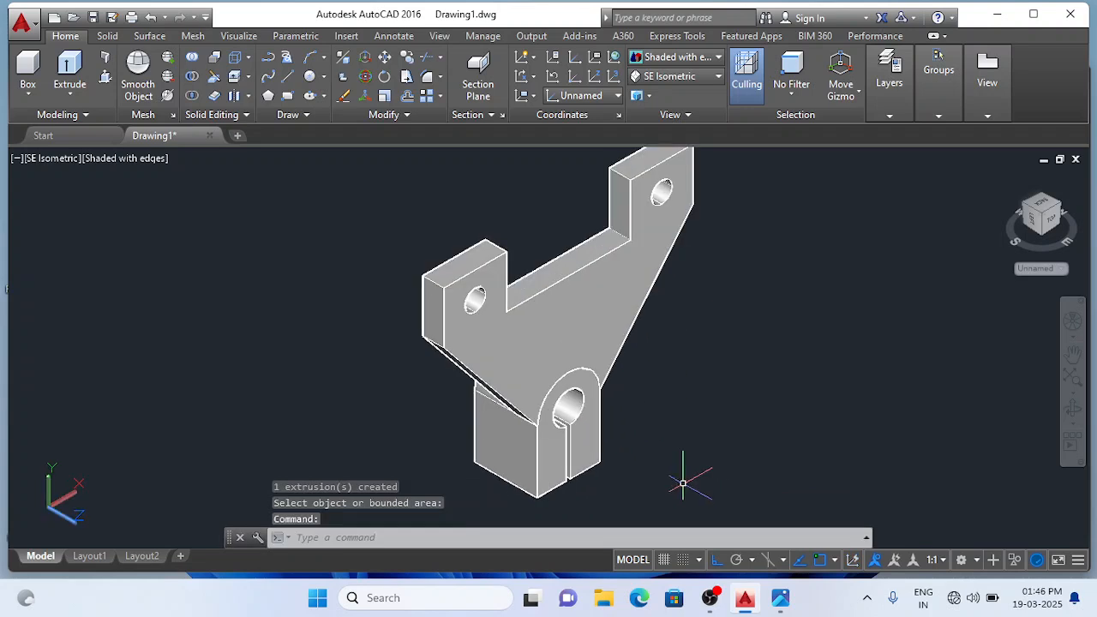
scroll(686, 467, down, 2)
drag(645, 463, 645, 422)
key(Escape)
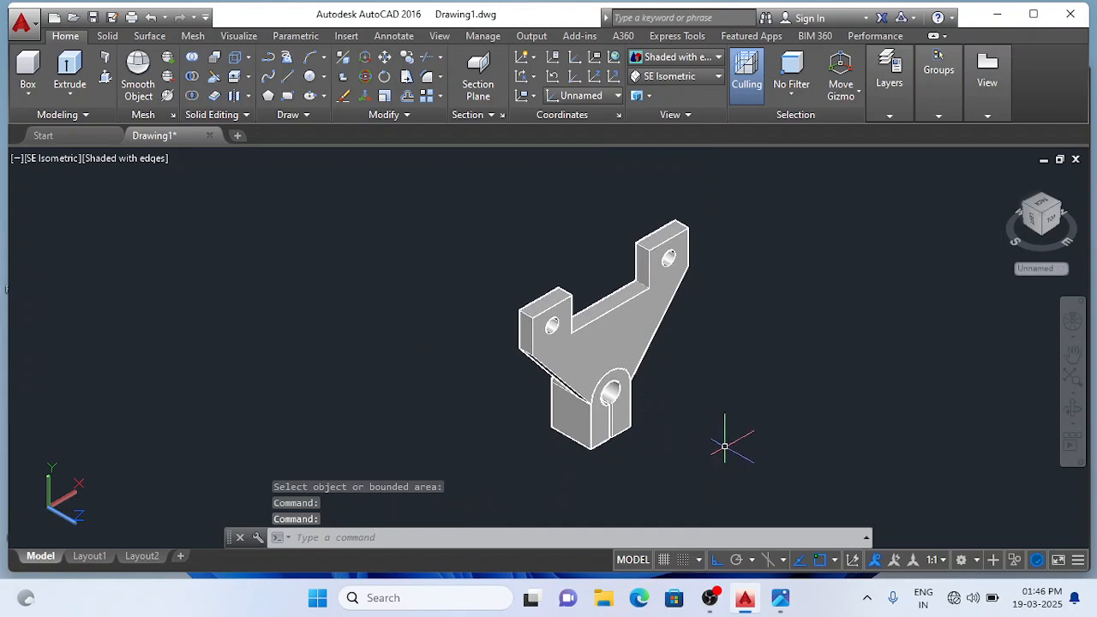
Step: Check the plate's offset in the reference image and move the fork plate 10 toward the back of the lower block
click(781, 599)
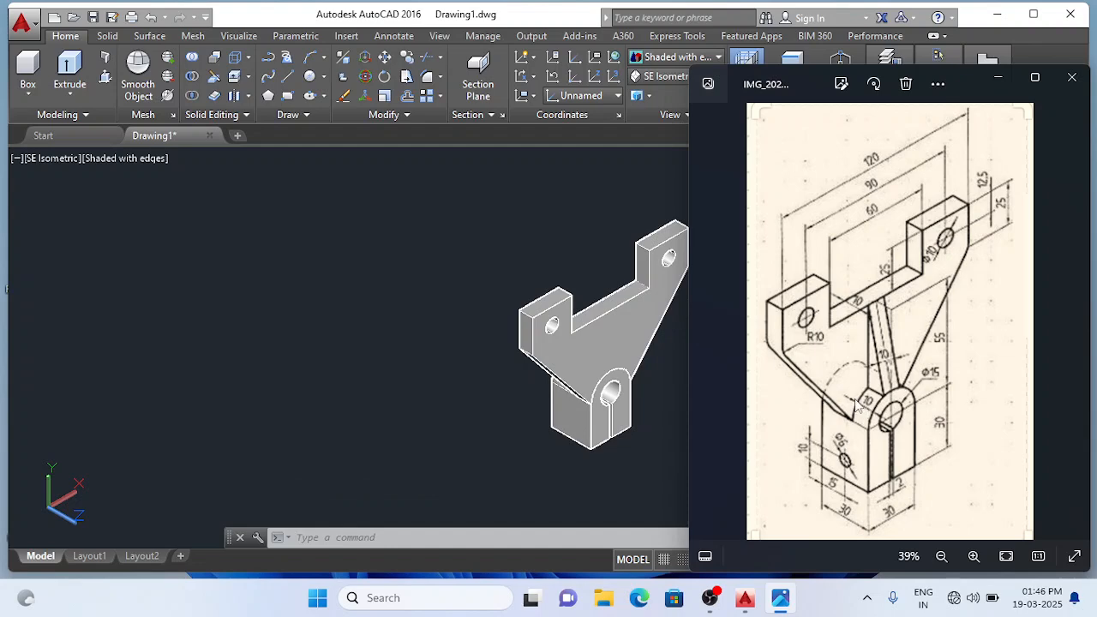
click(469, 417)
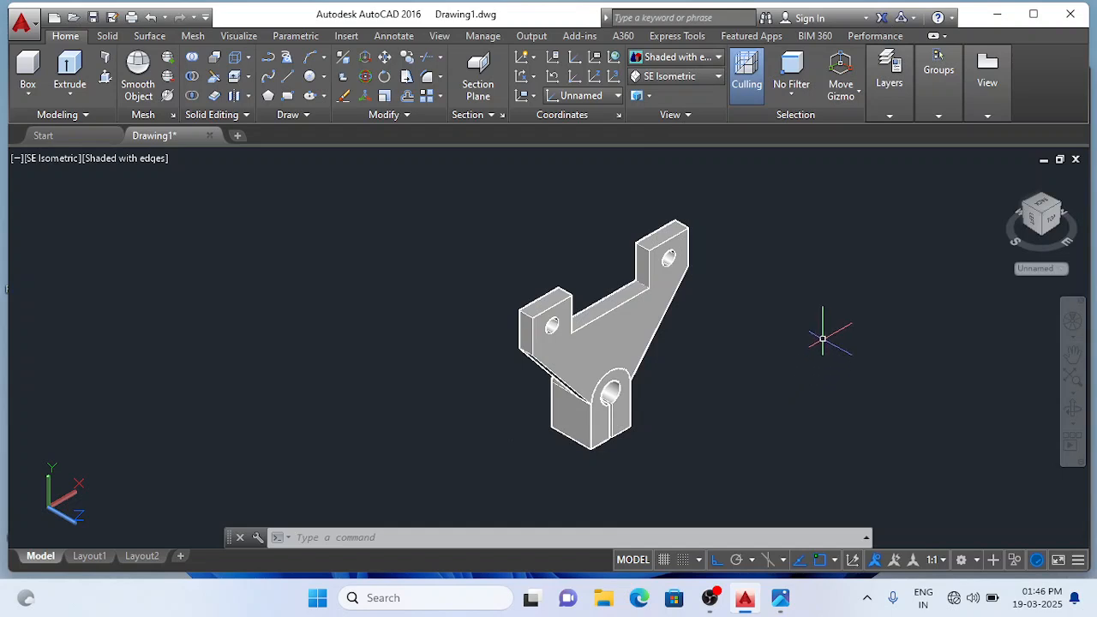
scroll(794, 288, up, 2)
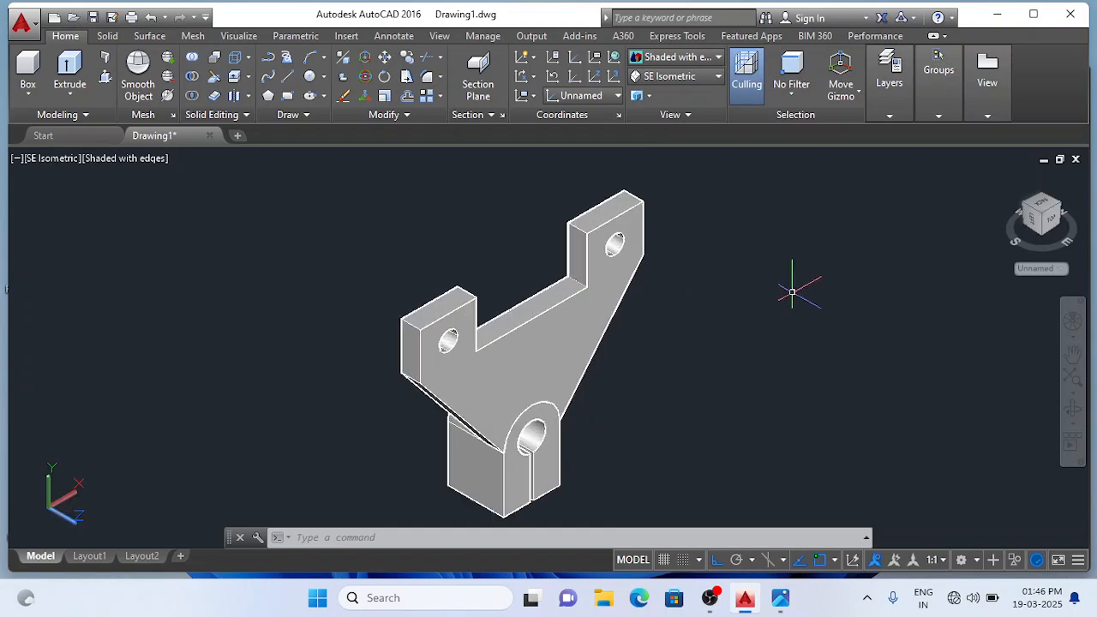
text(m)
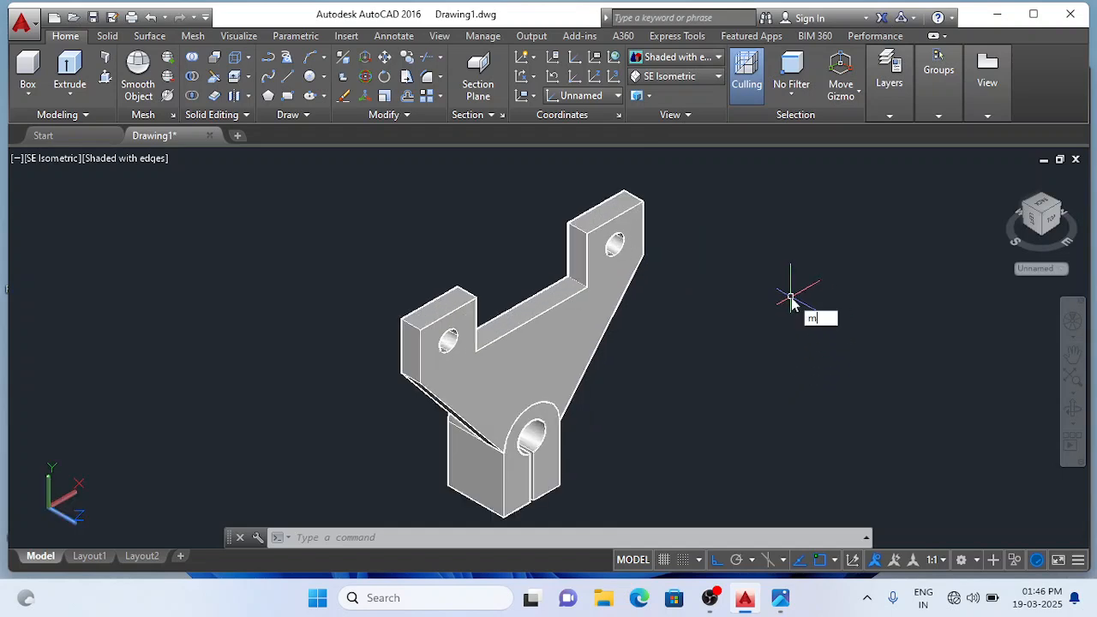
key(Return)
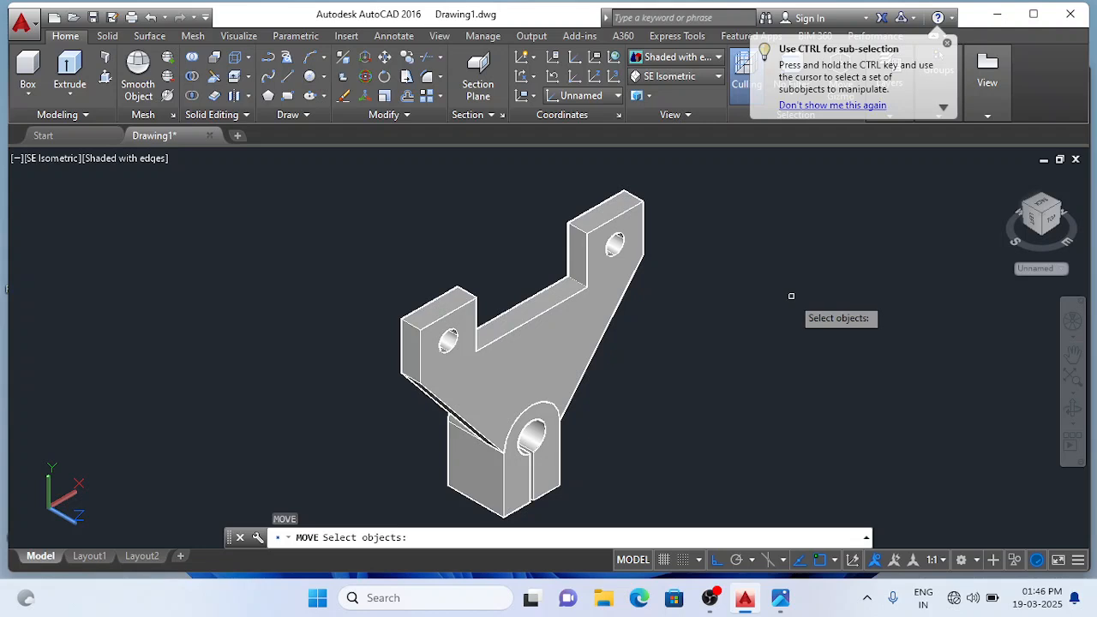
click(588, 297)
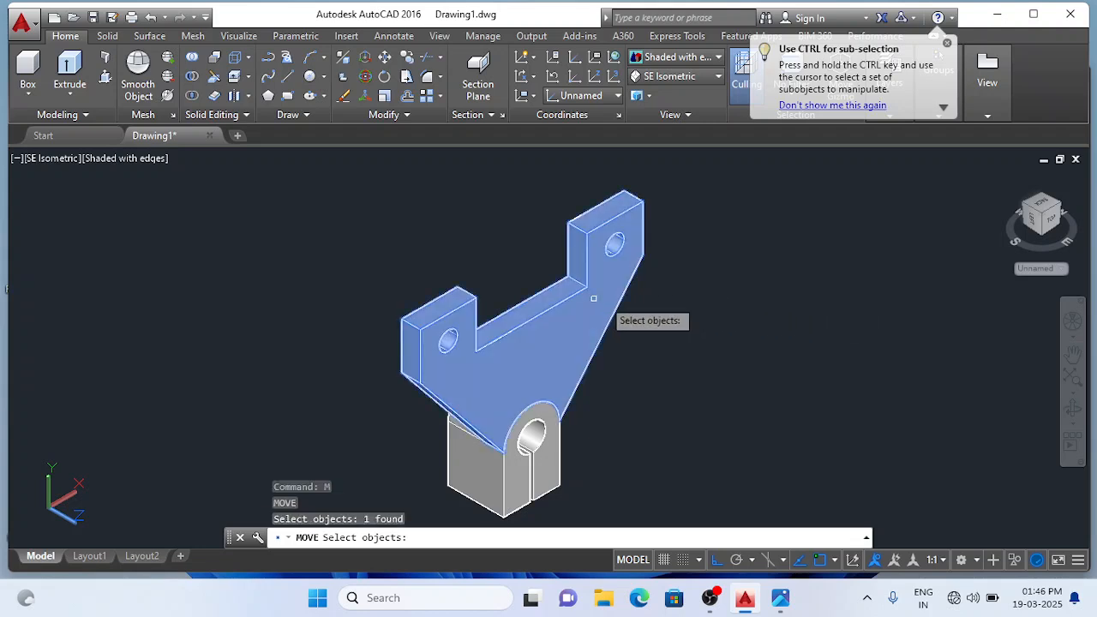
key(Return)
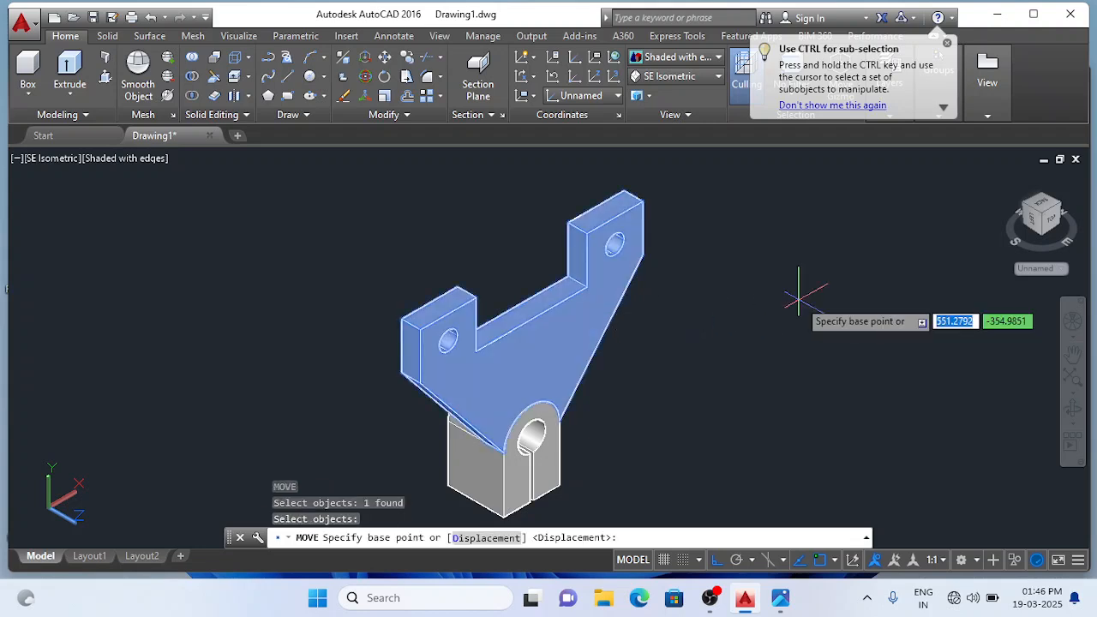
click(855, 378)
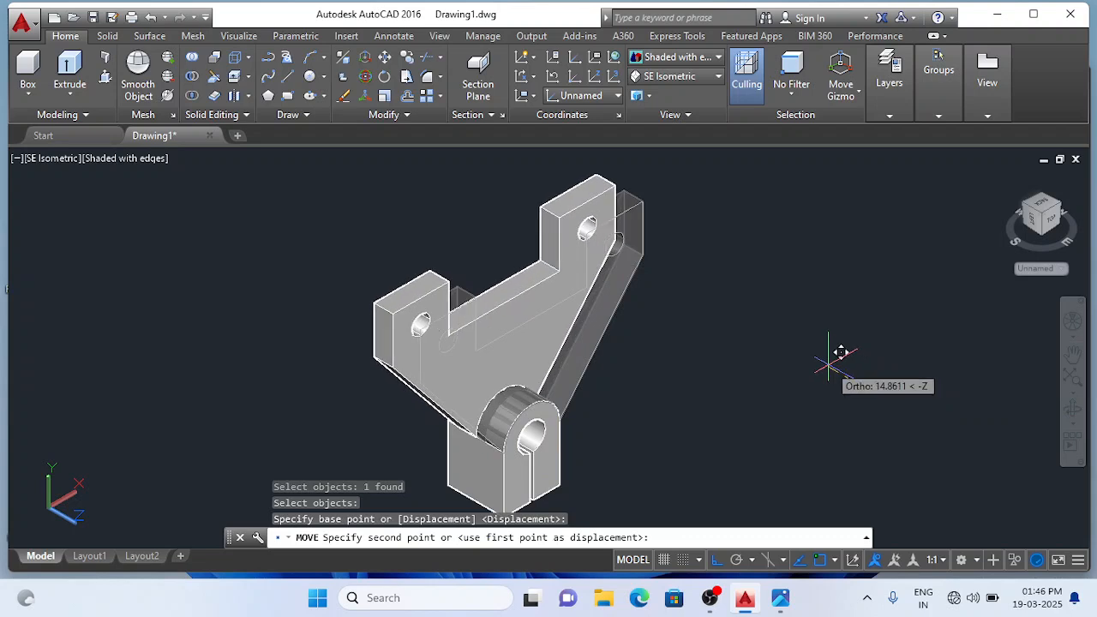
text(1)
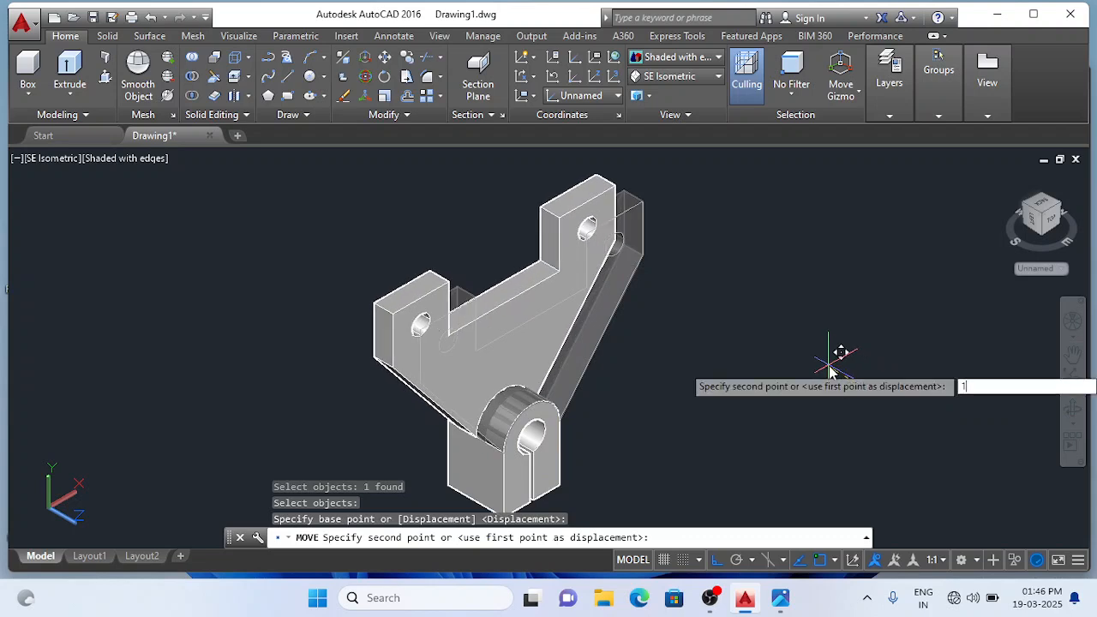
text(0)
key(Return)
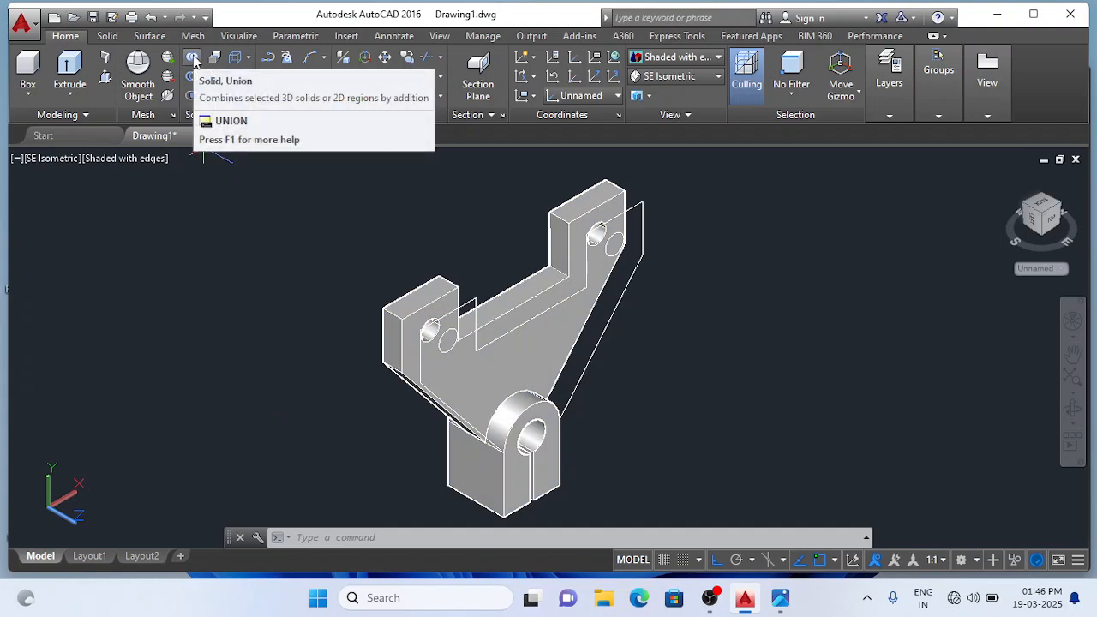
Step: Union the fork plate and the slotted lower block into one solid
click(193, 57)
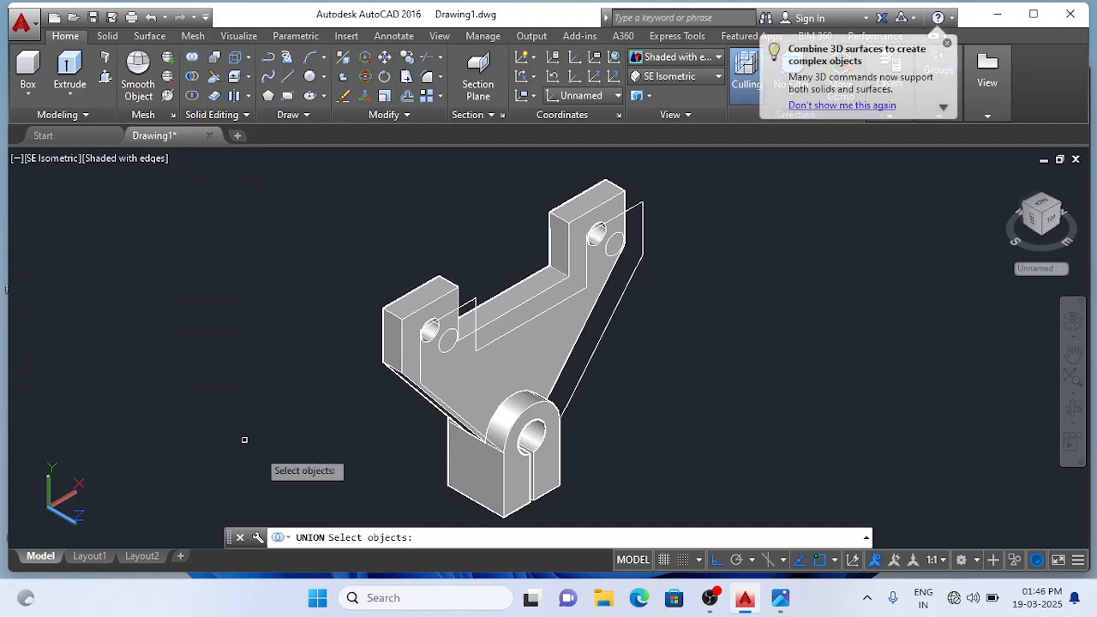
click(525, 351)
click(550, 464)
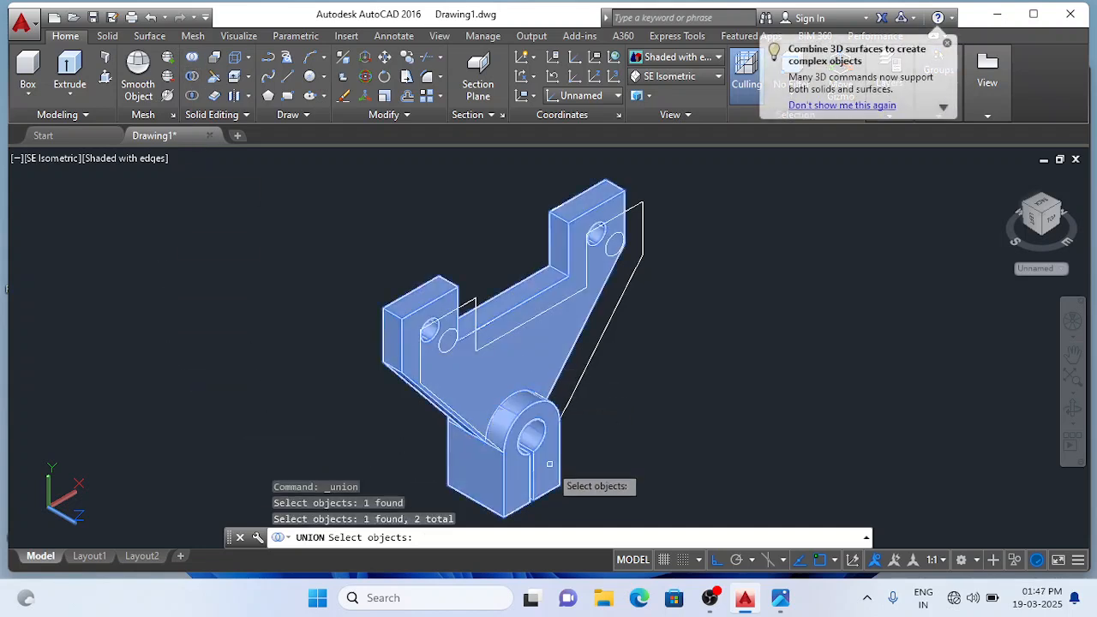
key(Return)
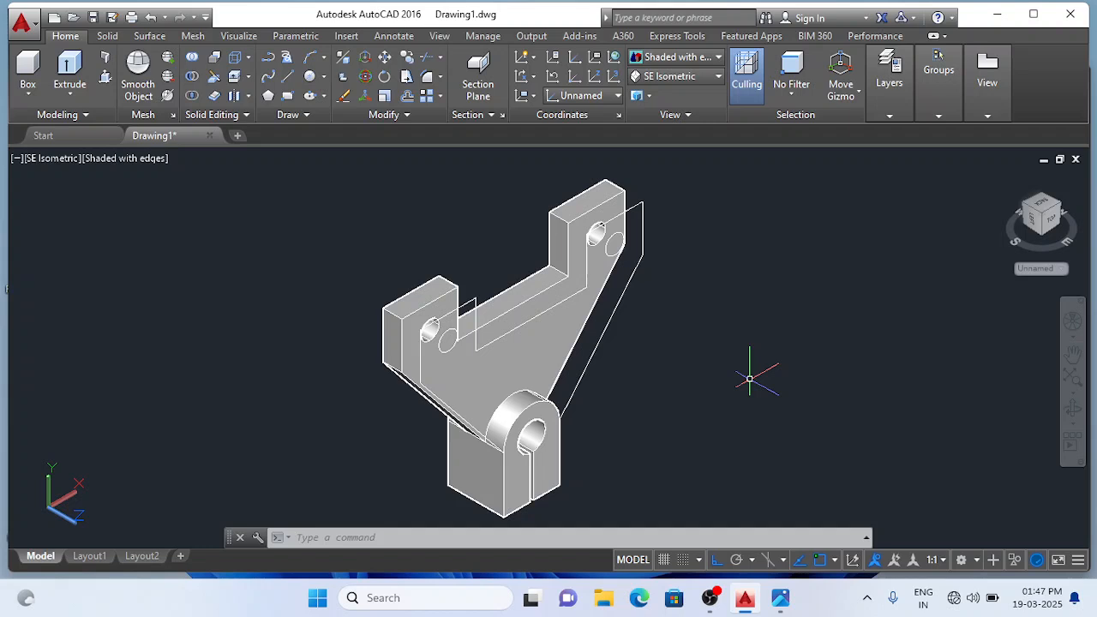
Step: Erase the leftover 2D outlines and circles of the original profiles, keeping the bracket solid out of the selection
text(e)
key(Return)
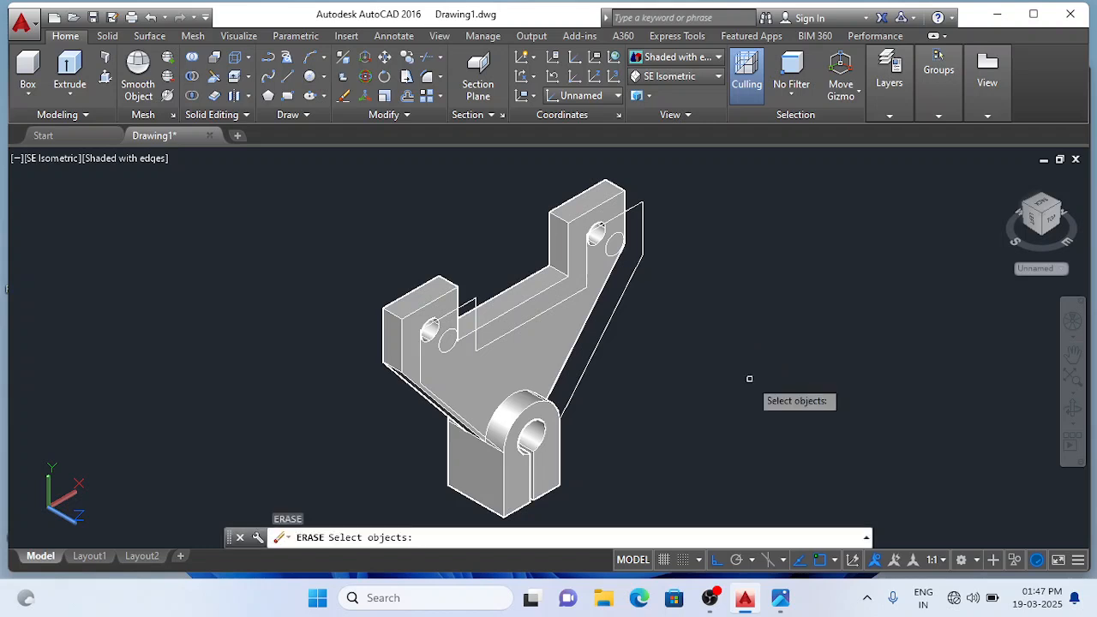
mouse_move(593, 498)
mouse_down()
mouse_move(534, 506)
mouse_move(380, 416)
mouse_move(440, 215)
mouse_move(588, 191)
mouse_move(731, 283)
mouse_move(730, 320)
mouse_up()
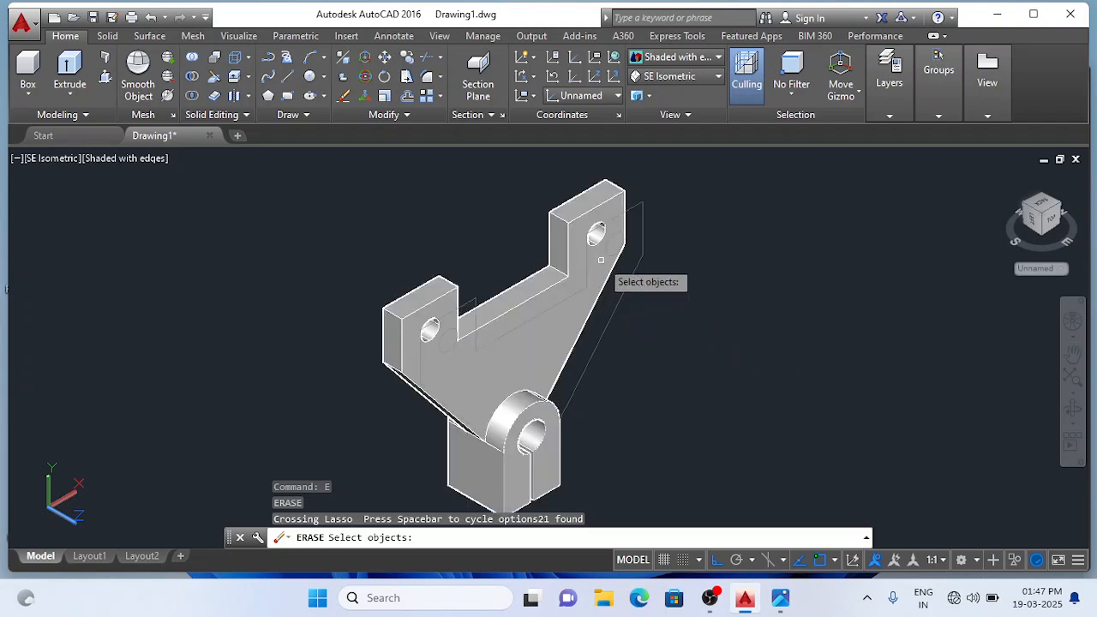
shift+click(601, 260)
key(Return)
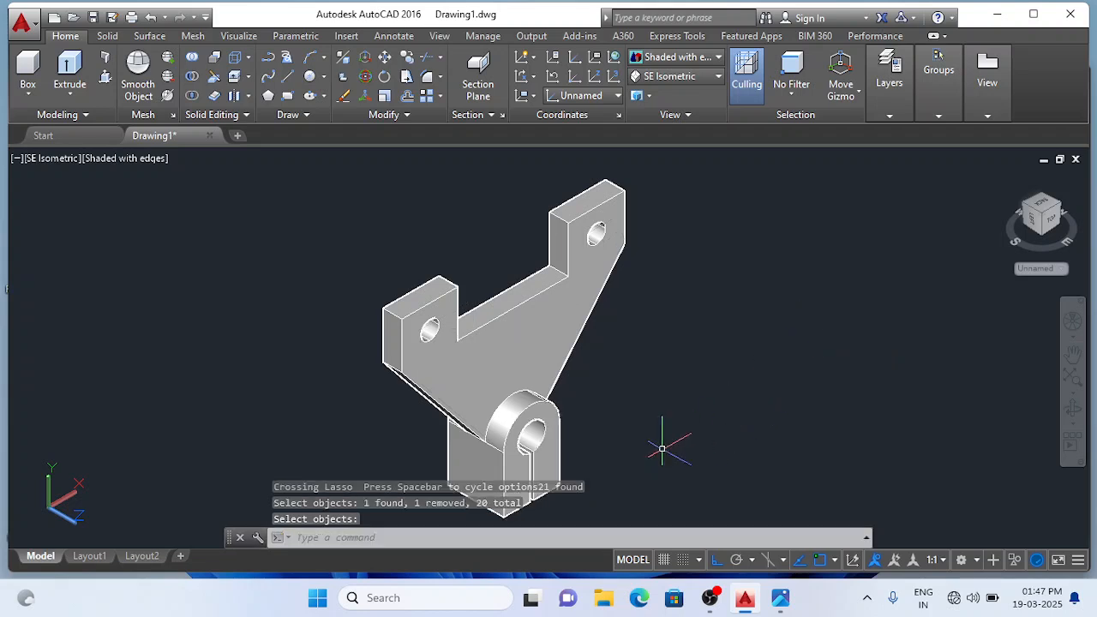
Step: Check the remaining features in the reference image and set the UCS to Front
click(780, 600)
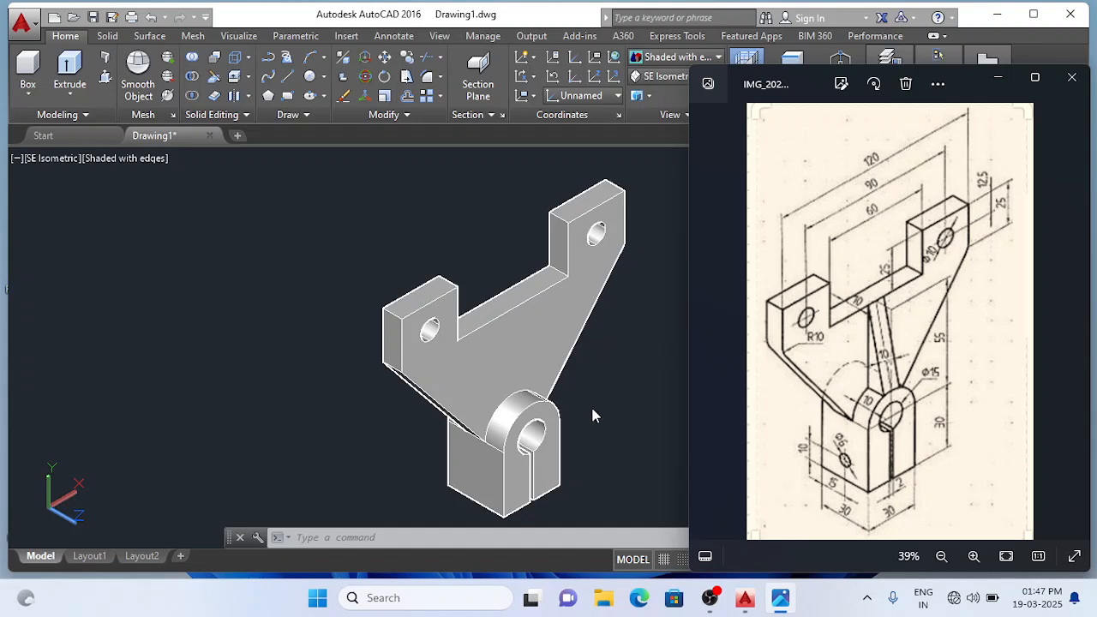
click(437, 163)
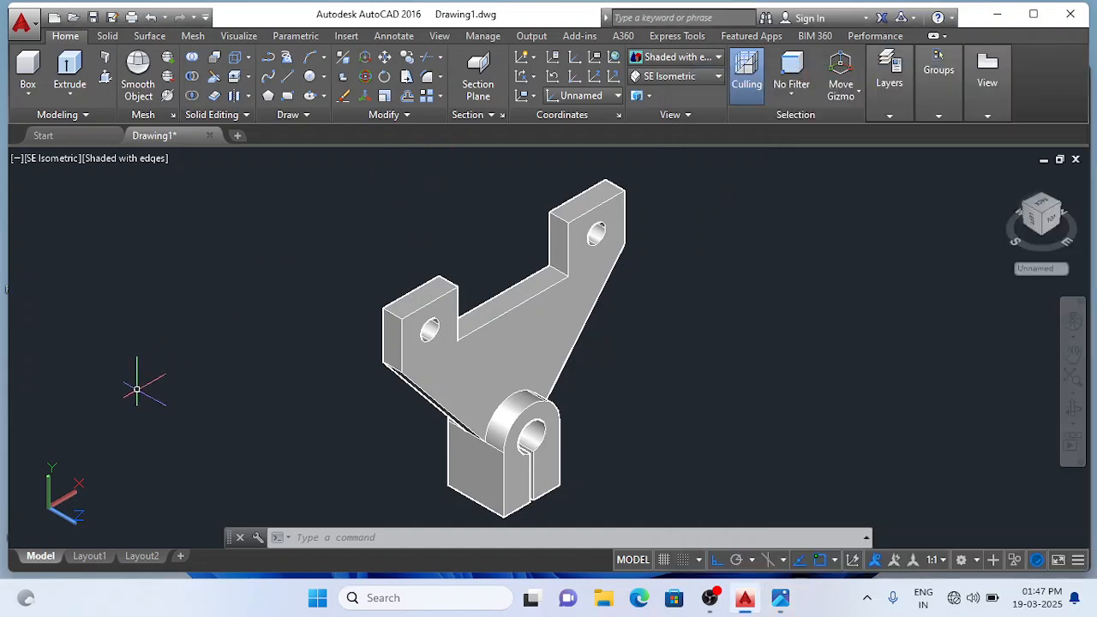
click(618, 97)
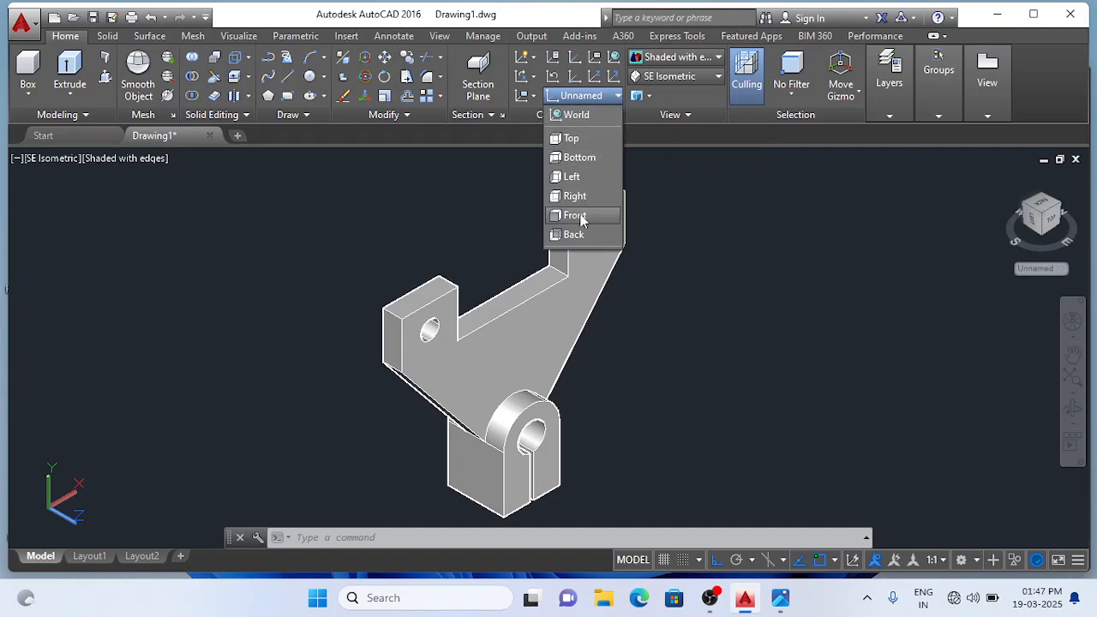
click(581, 218)
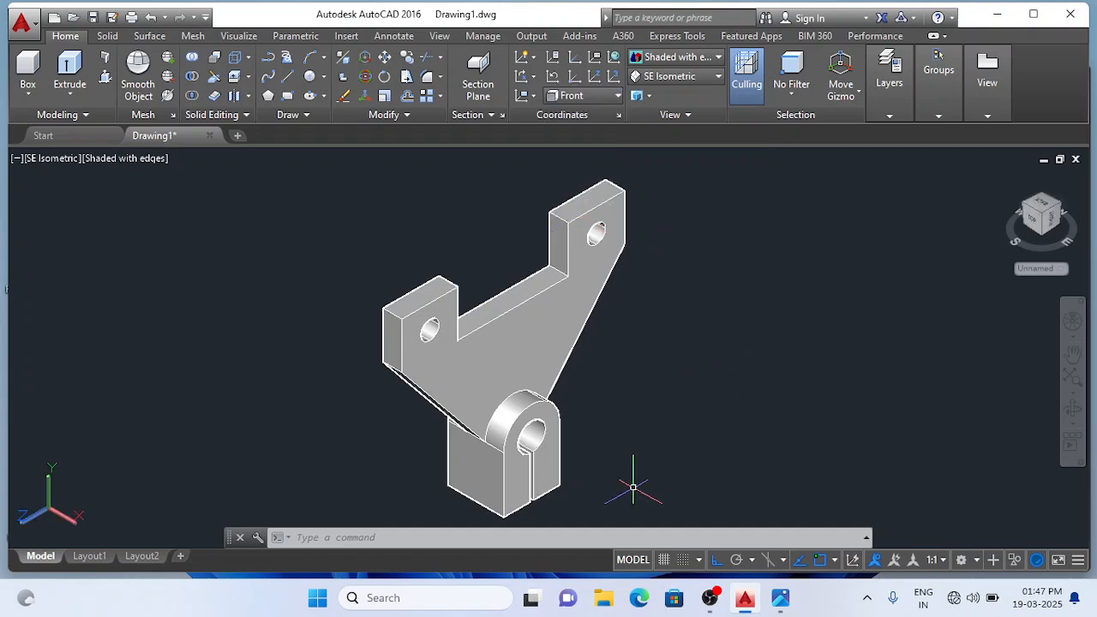
Step: Check the side hole's location in the reference image and copy the side face's rear vertical edge 15 toward the lower block's slotted face
scroll(638, 459, down, 2)
middle_drag(639, 458, 656, 367)
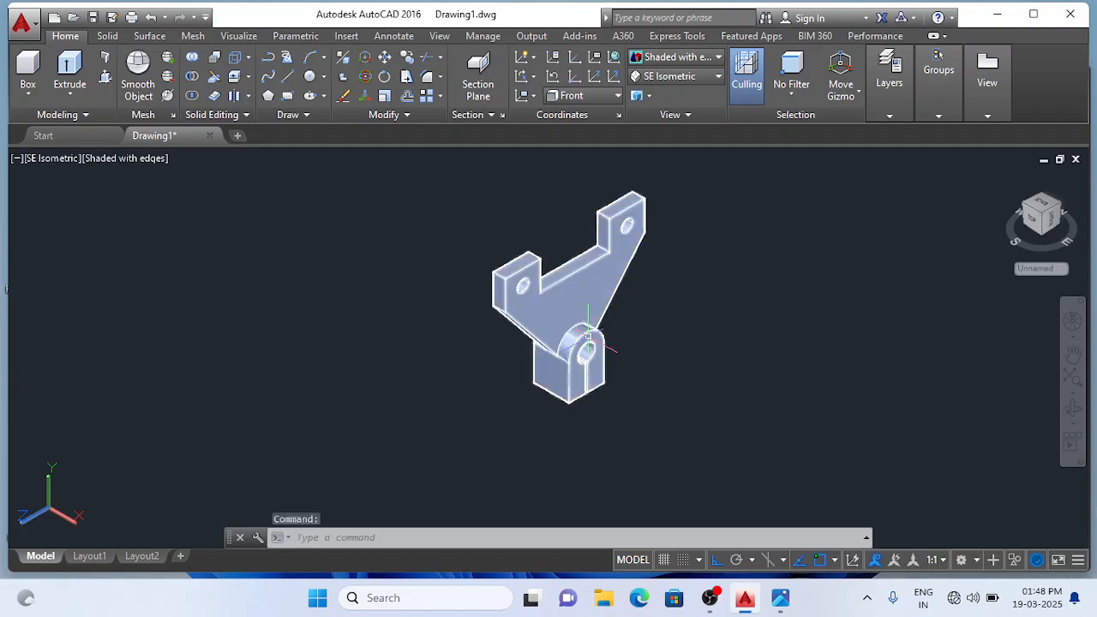
scroll(591, 335, up, 3)
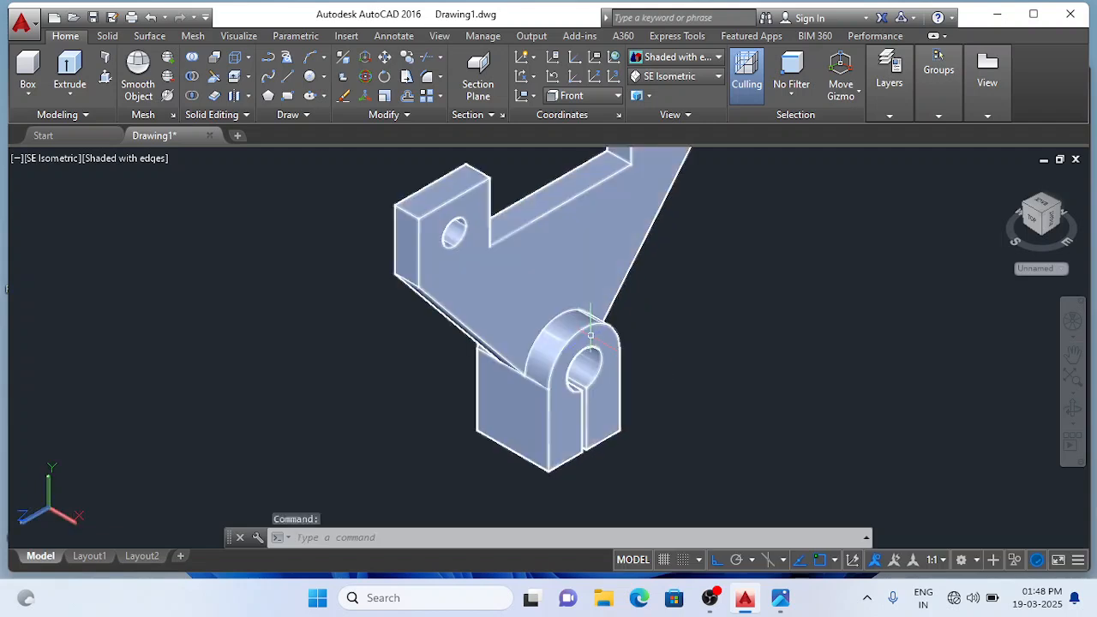
click(782, 602)
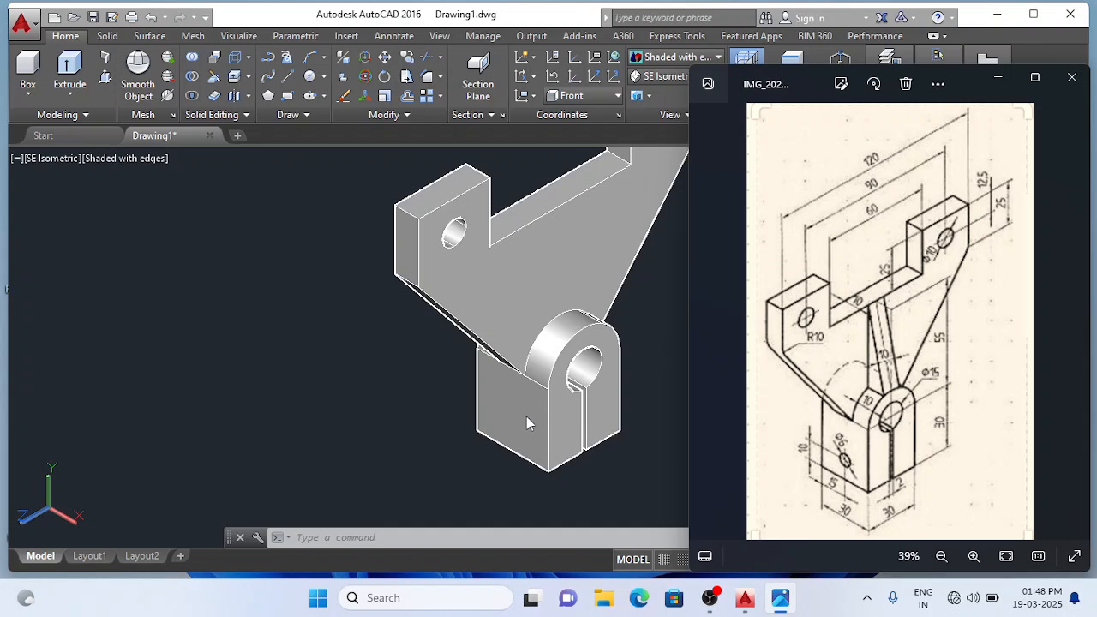
click(385, 416)
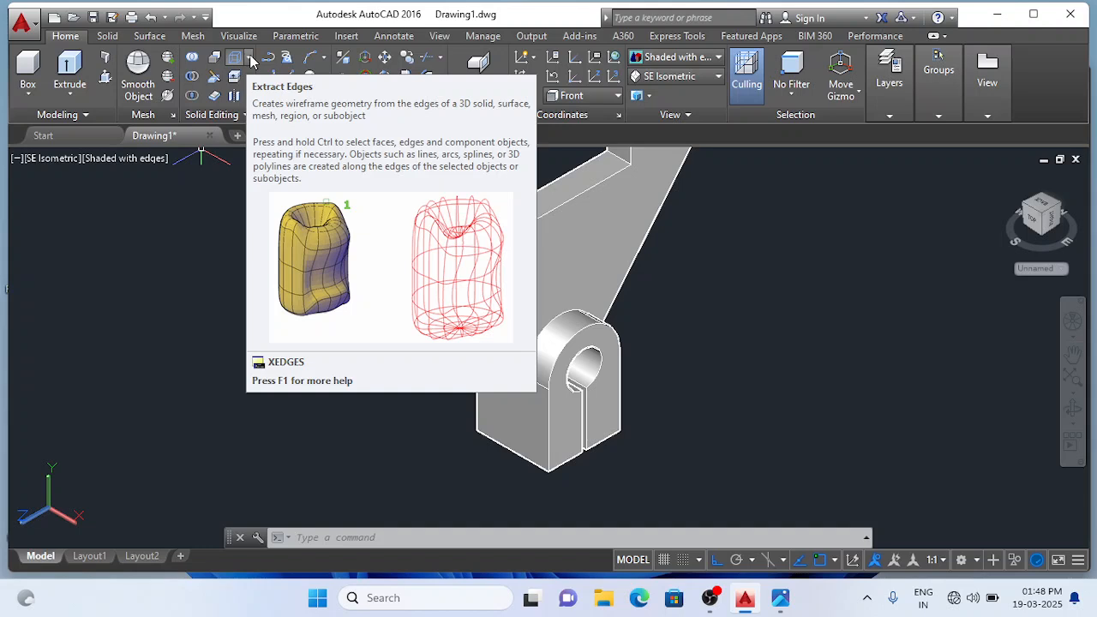
click(248, 58)
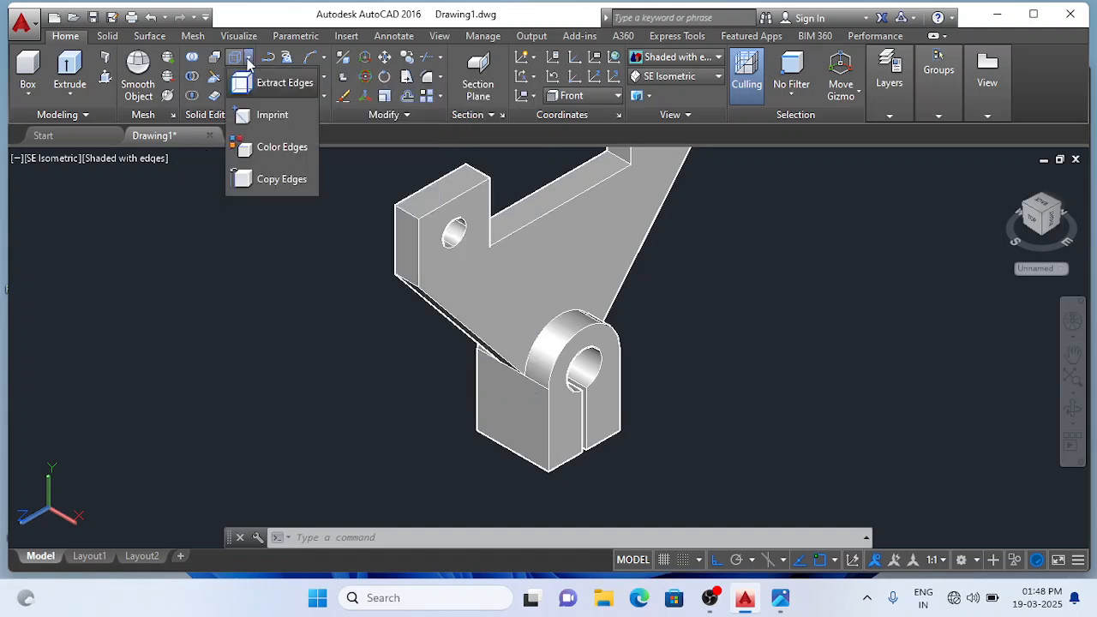
click(272, 180)
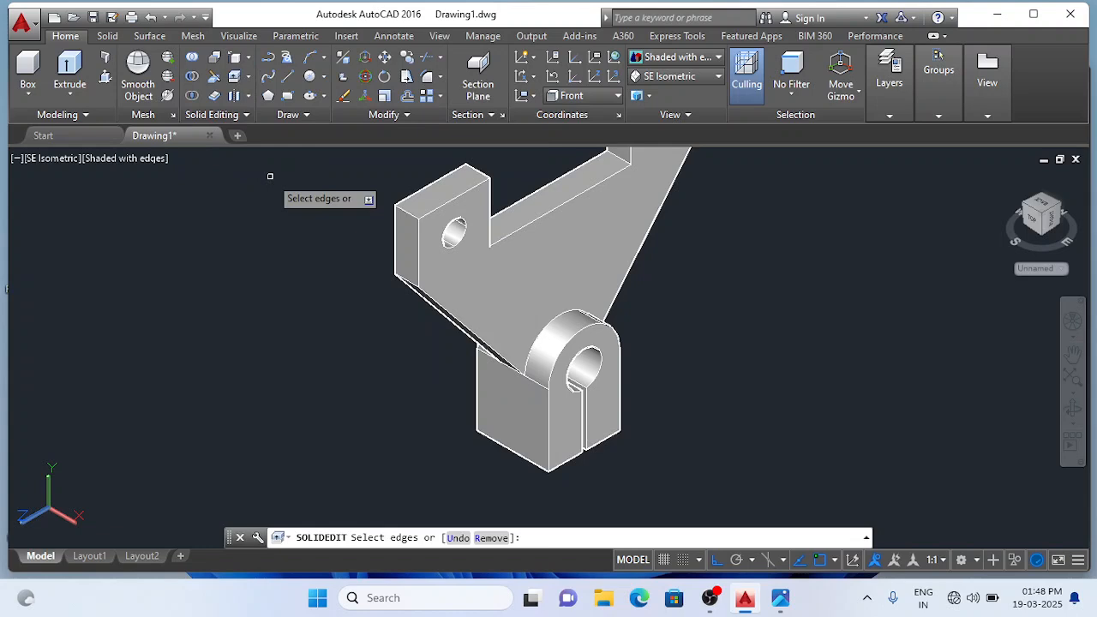
click(476, 401)
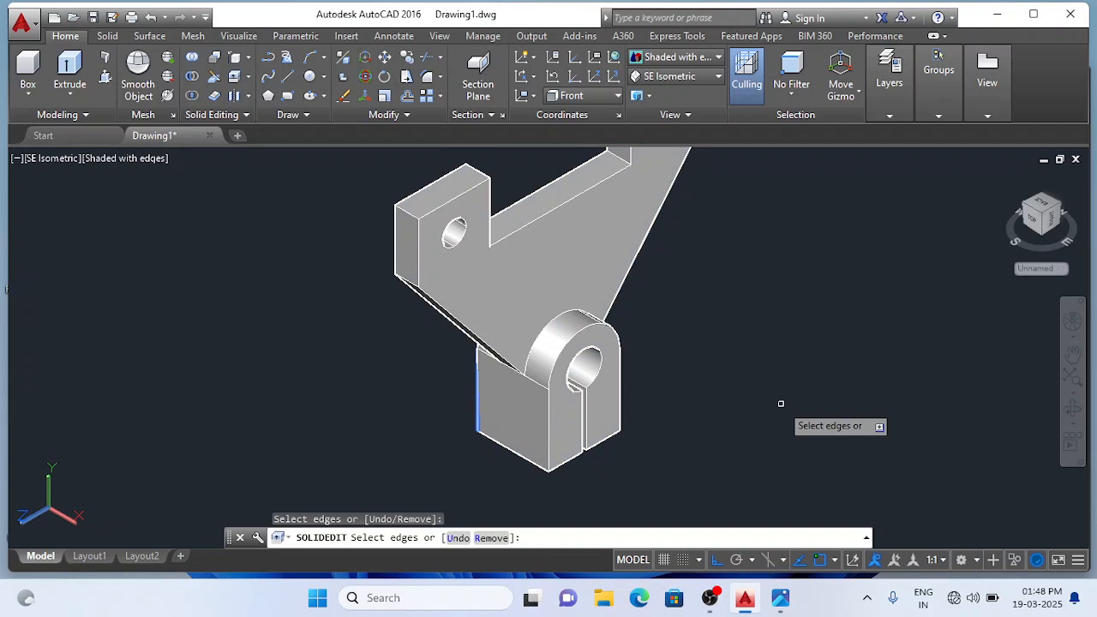
key(Return)
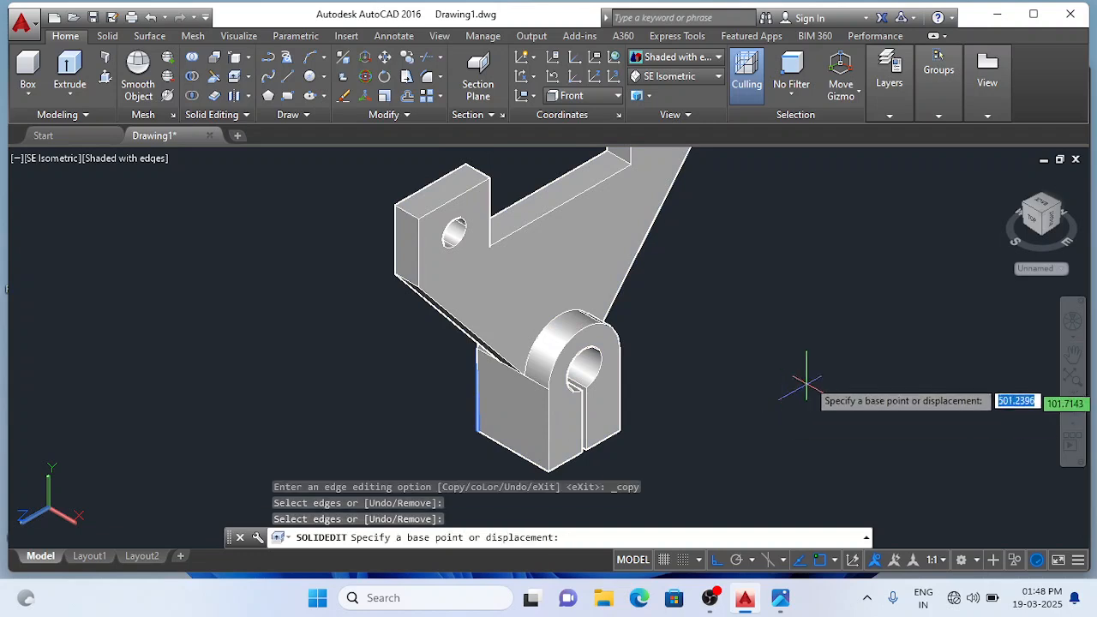
click(786, 364)
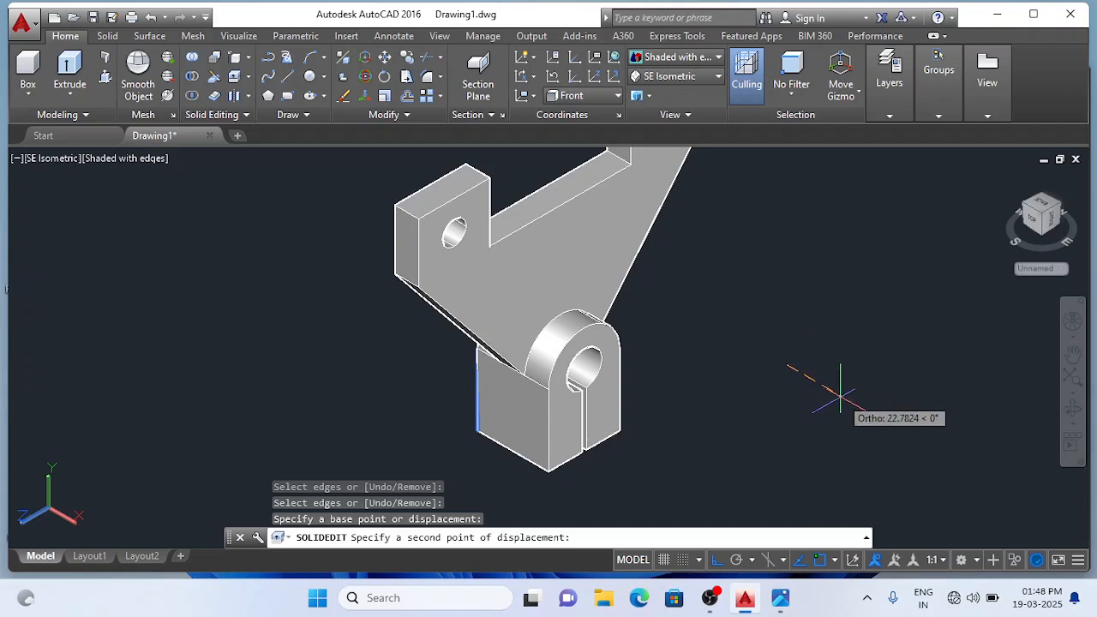
text(15)
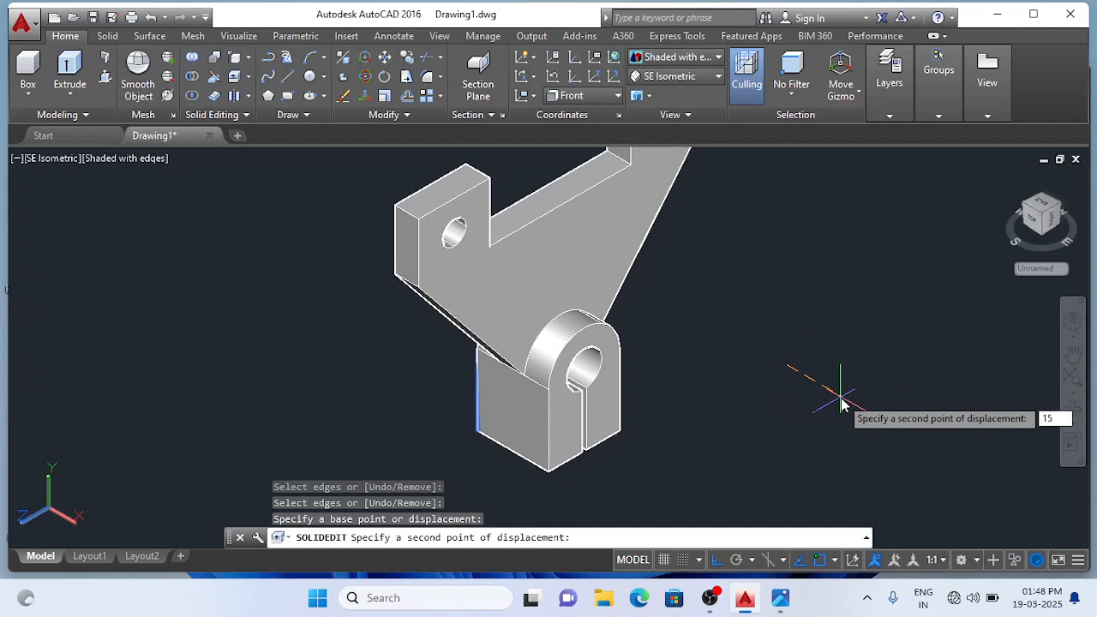
key(Return)
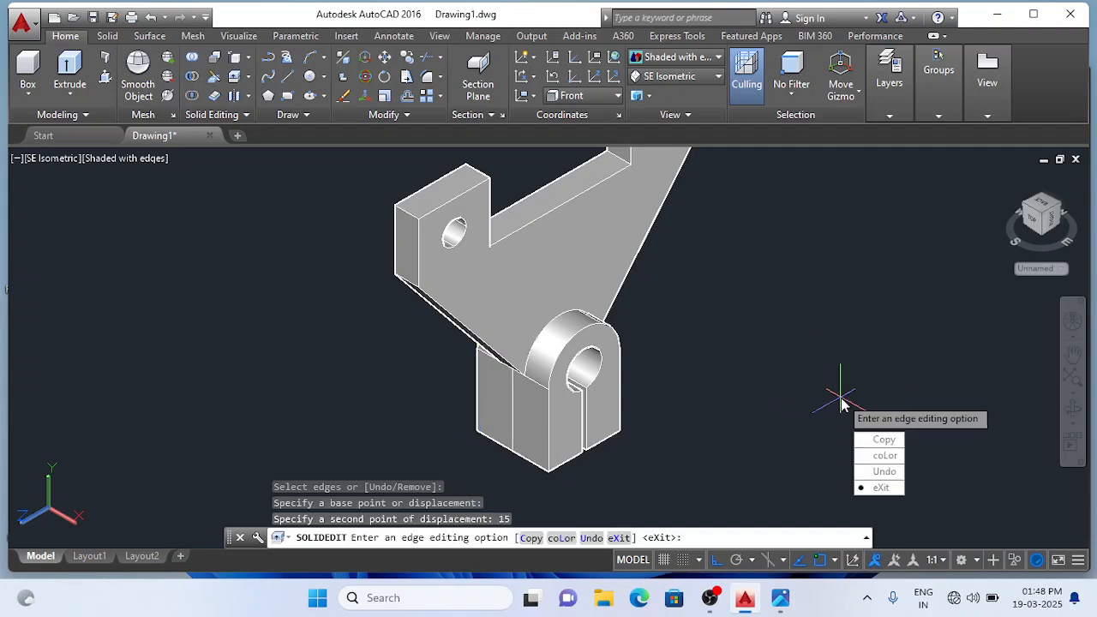
Step: Copy the bottom edge of the lower block's side face 10 upward to cross the vertical construction line
click(883, 441)
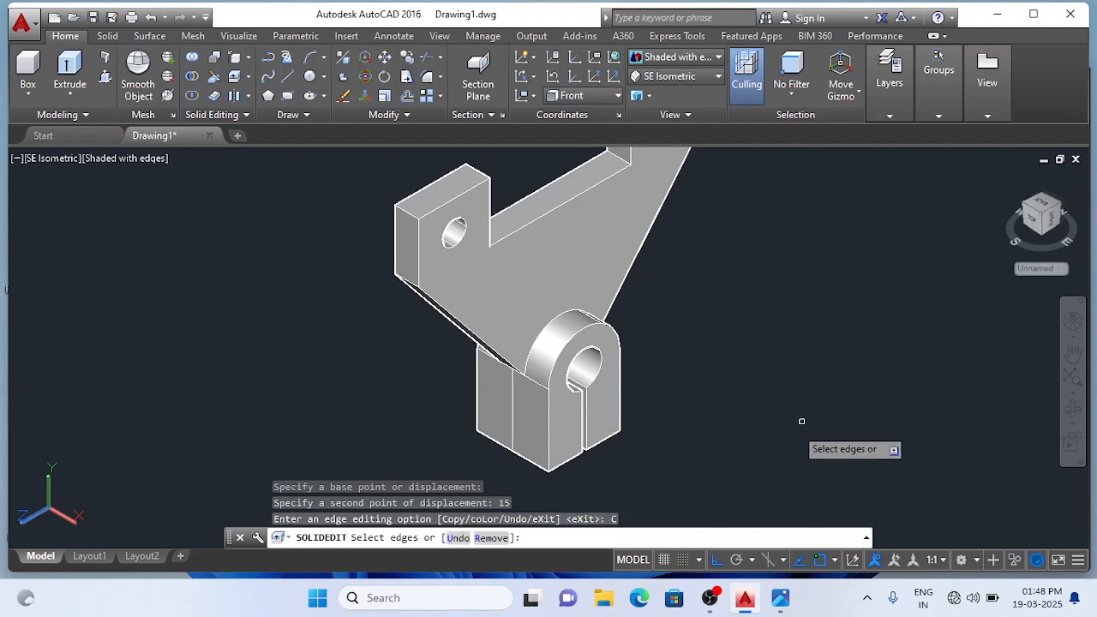
click(532, 463)
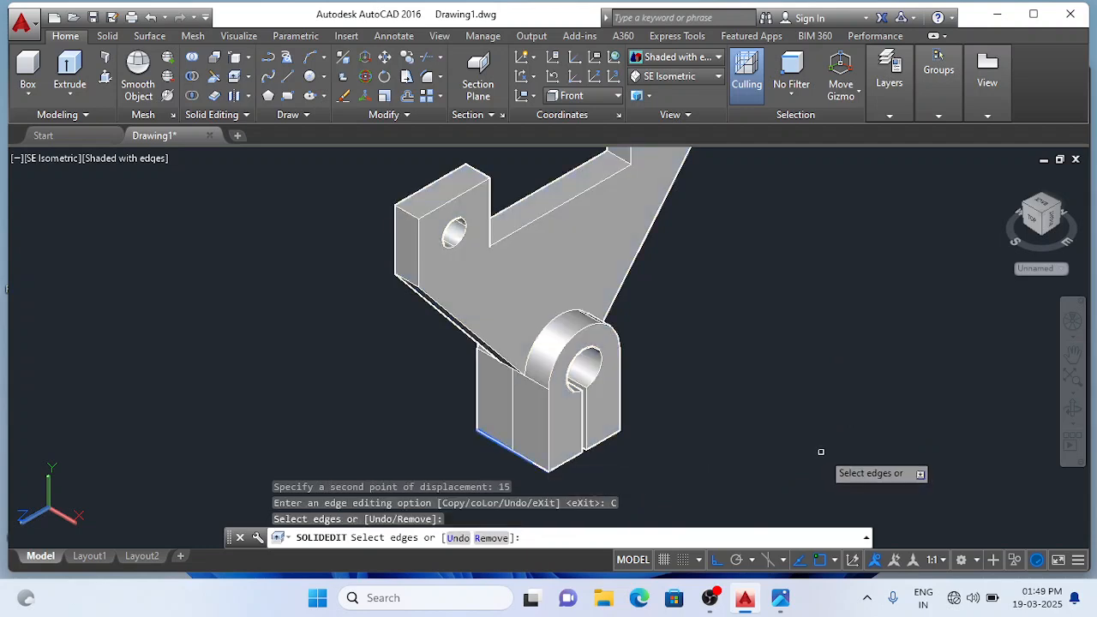
key(Return)
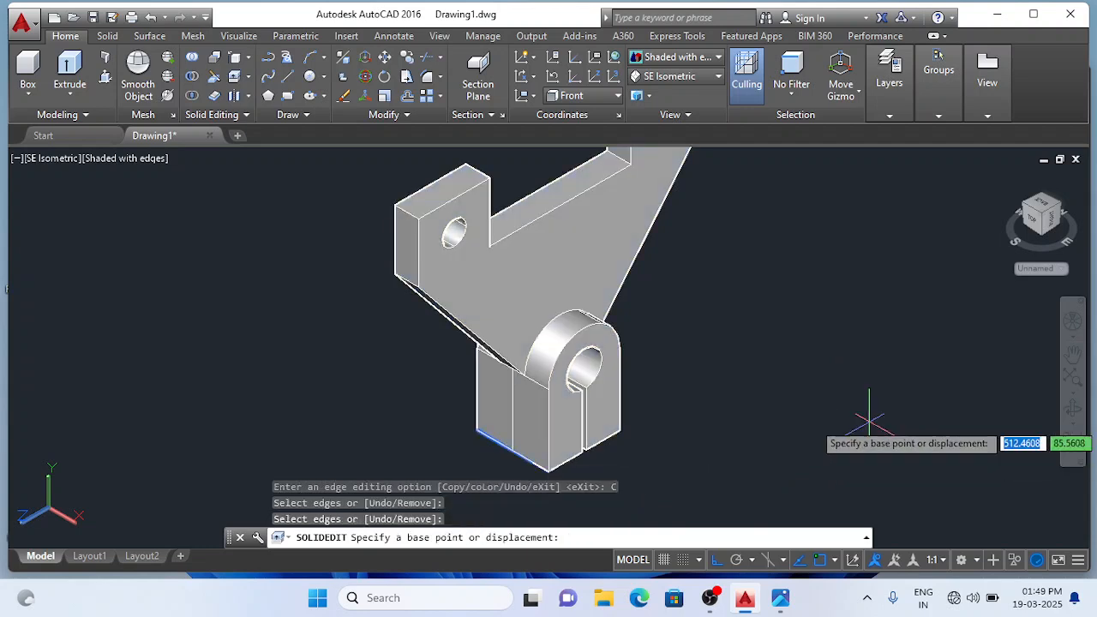
click(848, 419)
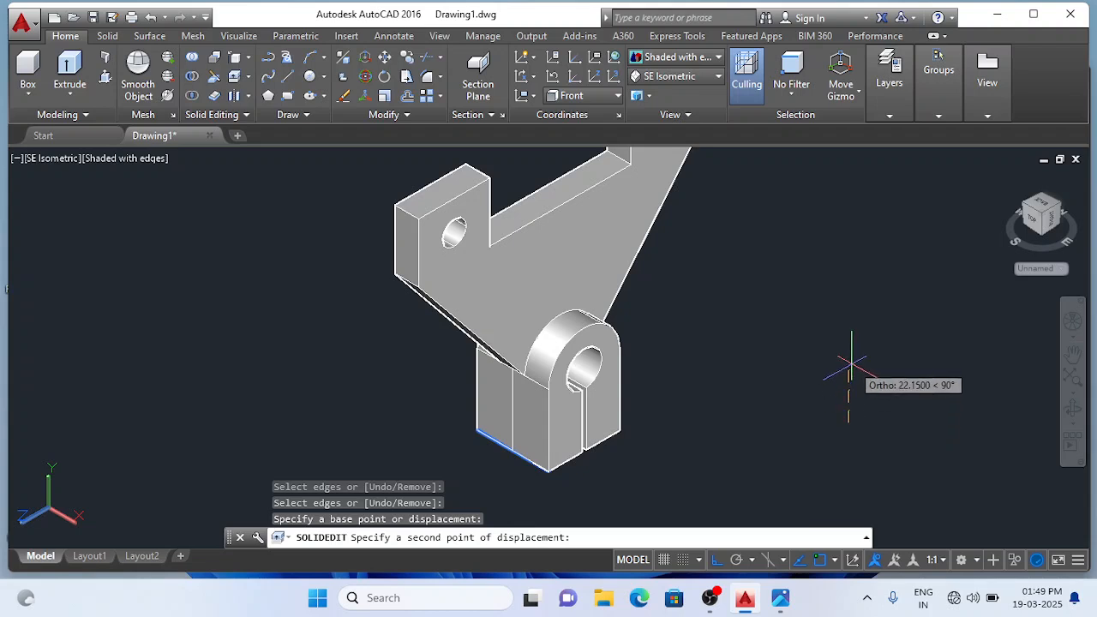
text(10)
key(Return)
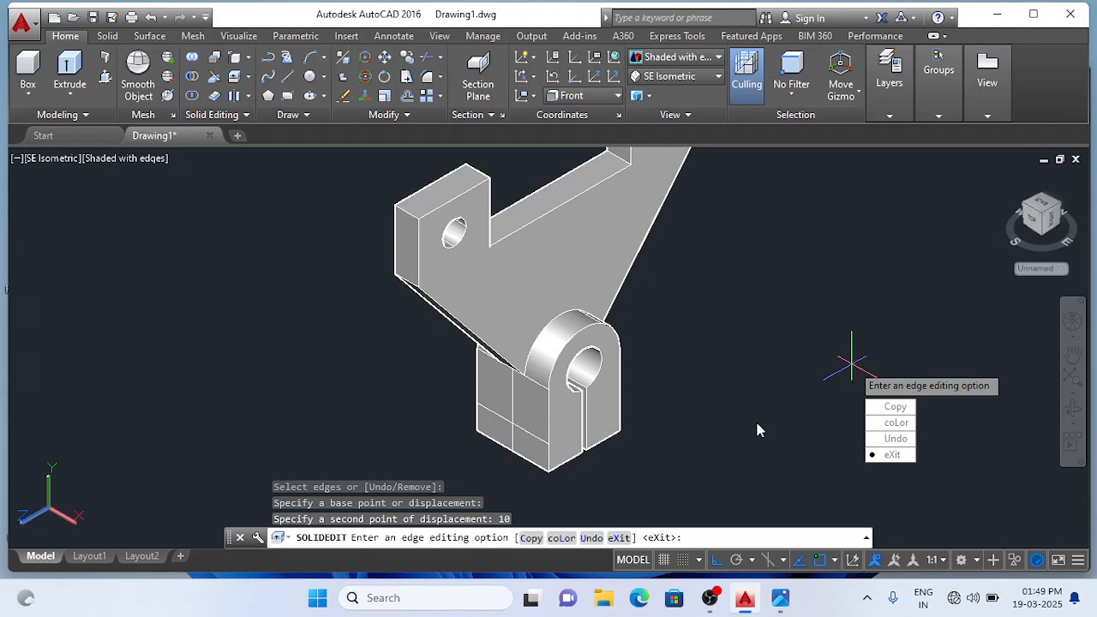
key(Escape)
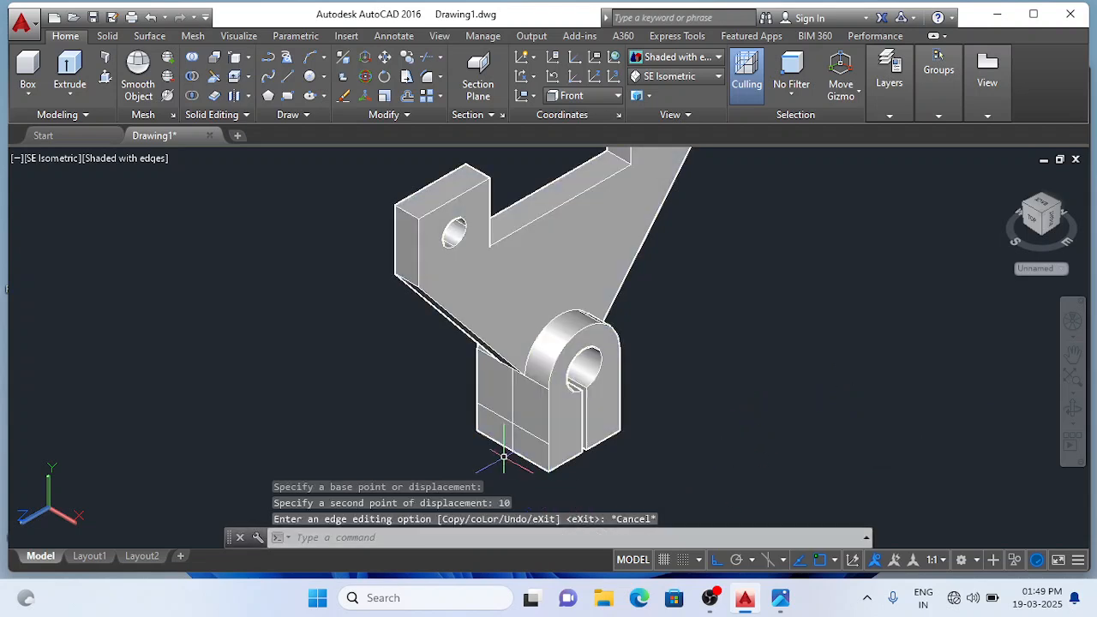
Step: Check the side hole's size in the reference image and draw a 6 diameter circle at the crossing of the two copied edges
scroll(504, 458, up, 2)
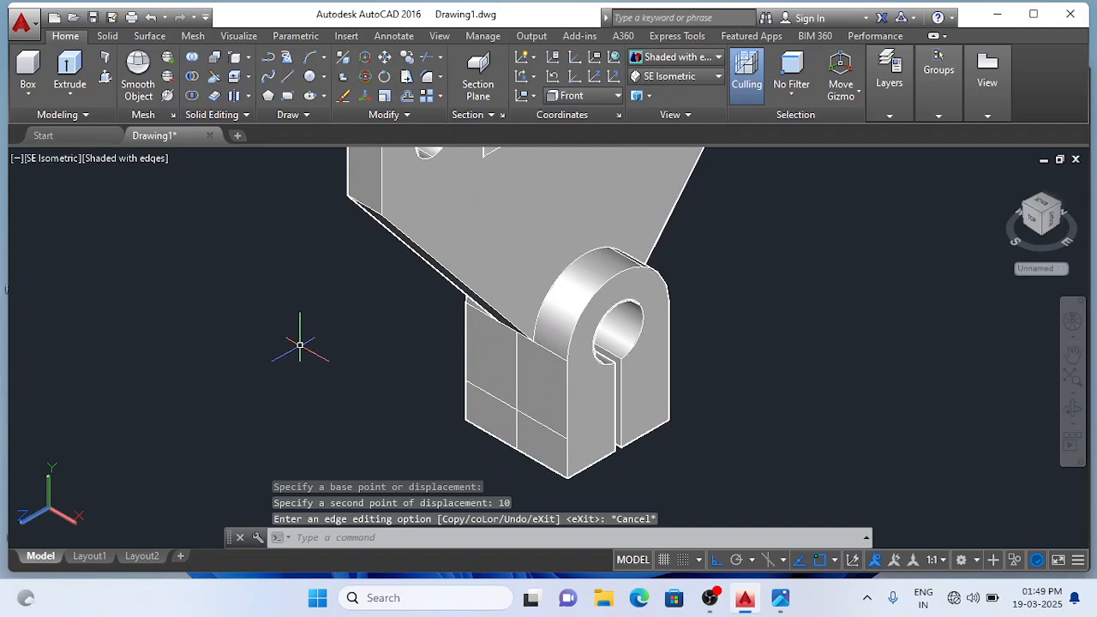
click(780, 599)
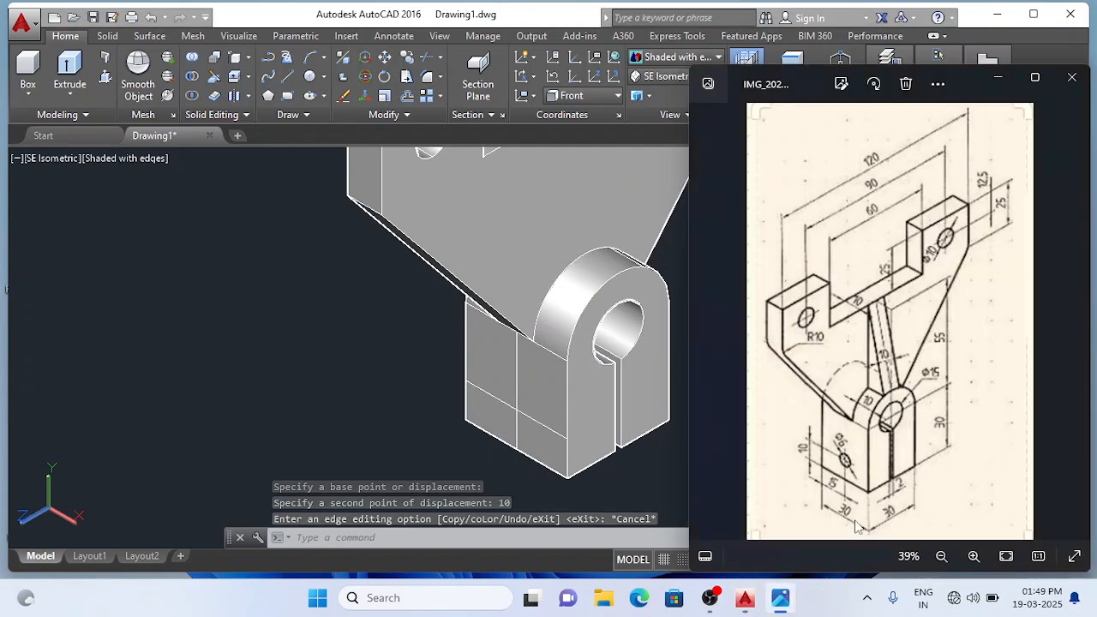
scroll(845, 491, up, 2)
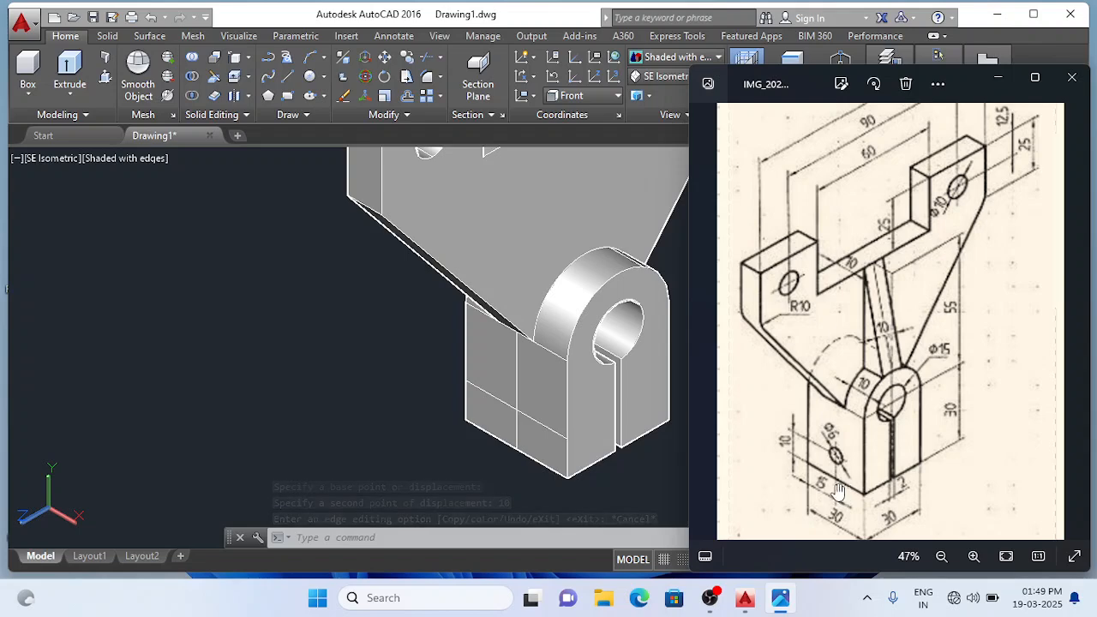
click(639, 476)
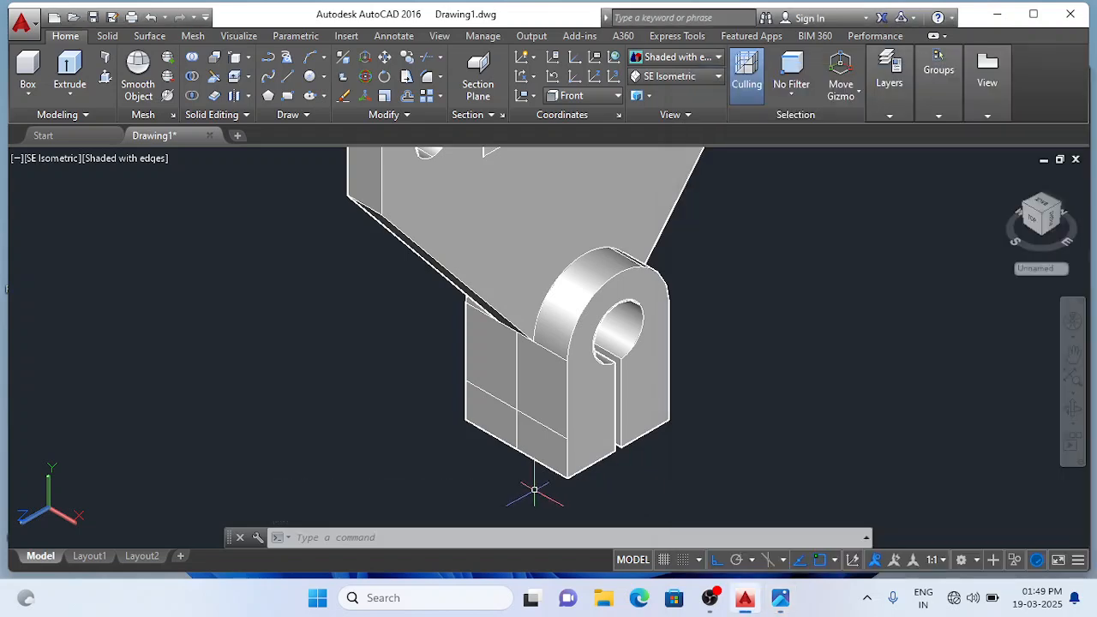
scroll(478, 476, down, 2)
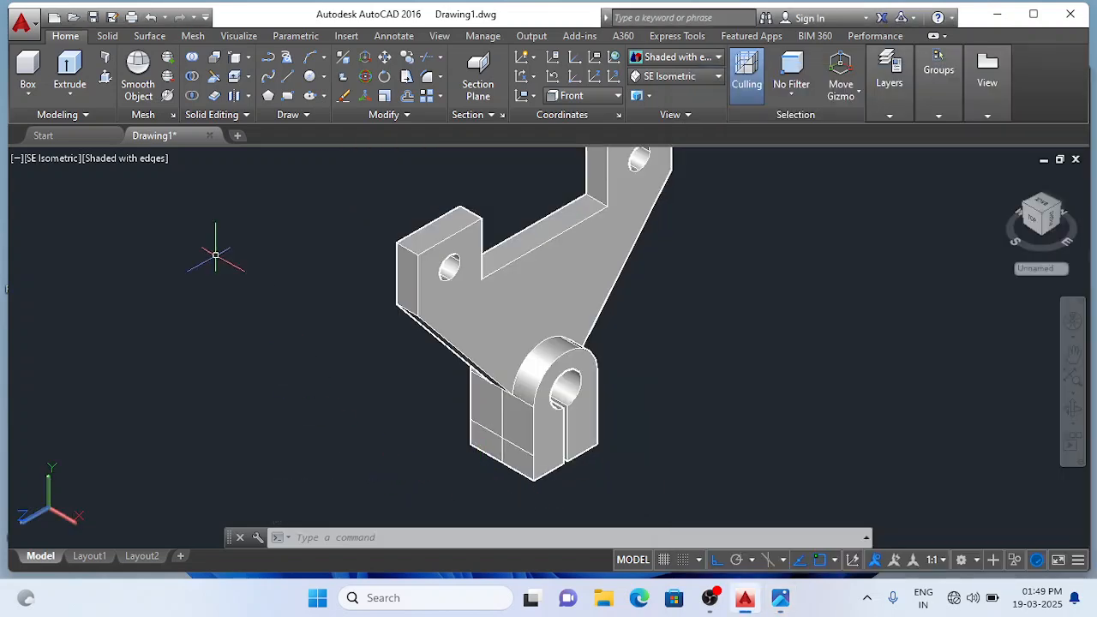
click(324, 77)
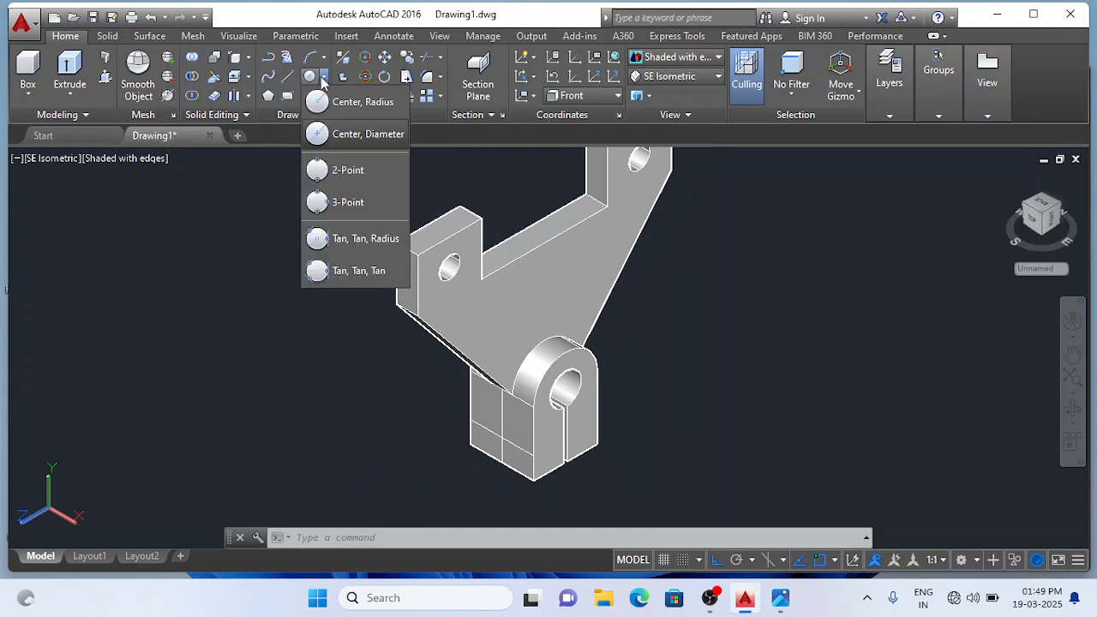
click(344, 135)
scroll(399, 458, up, 3)
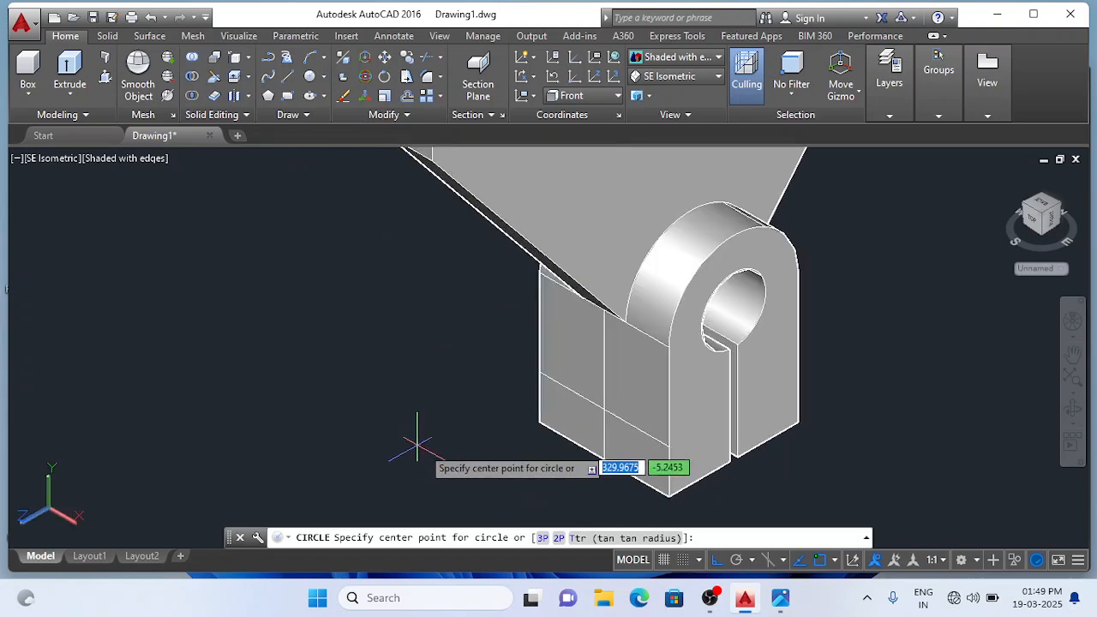
click(605, 420)
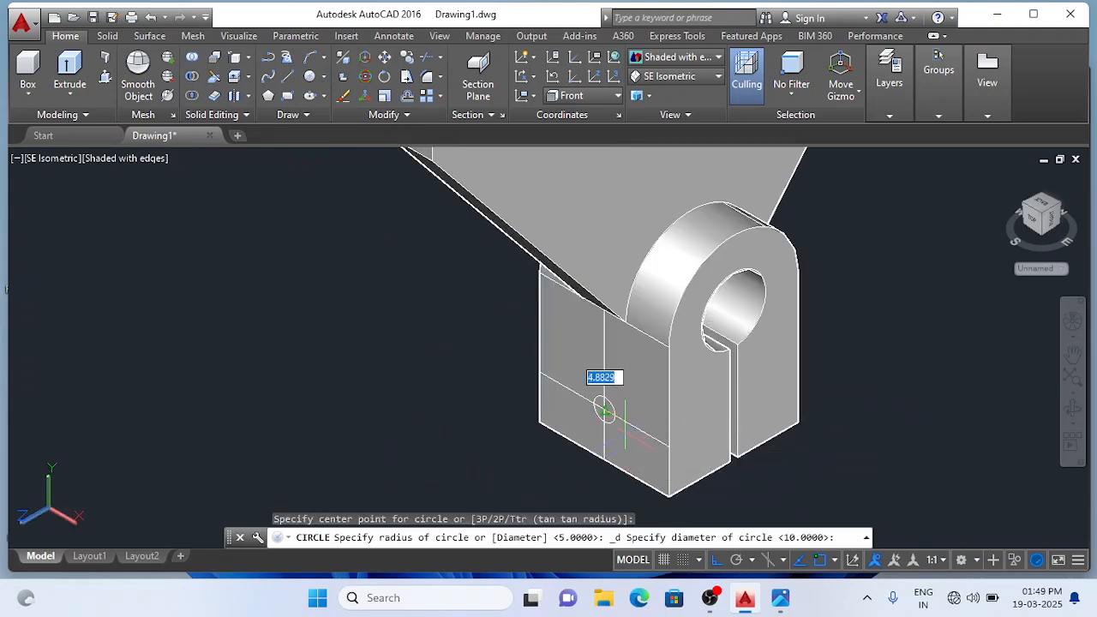
text(6)
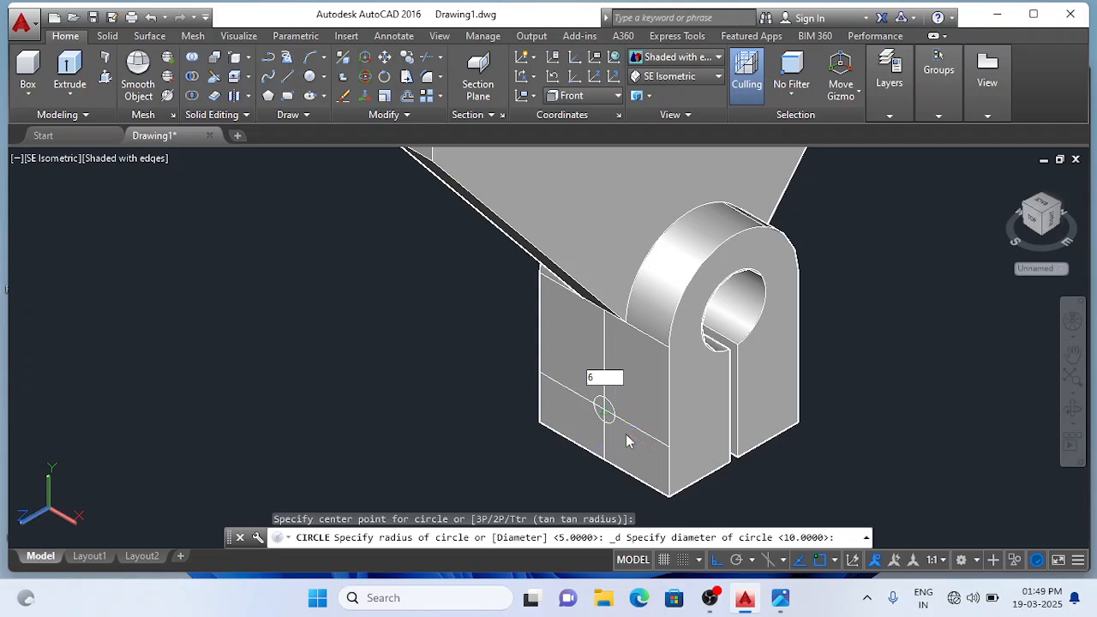
key(Return)
scroll(737, 351, down, 4)
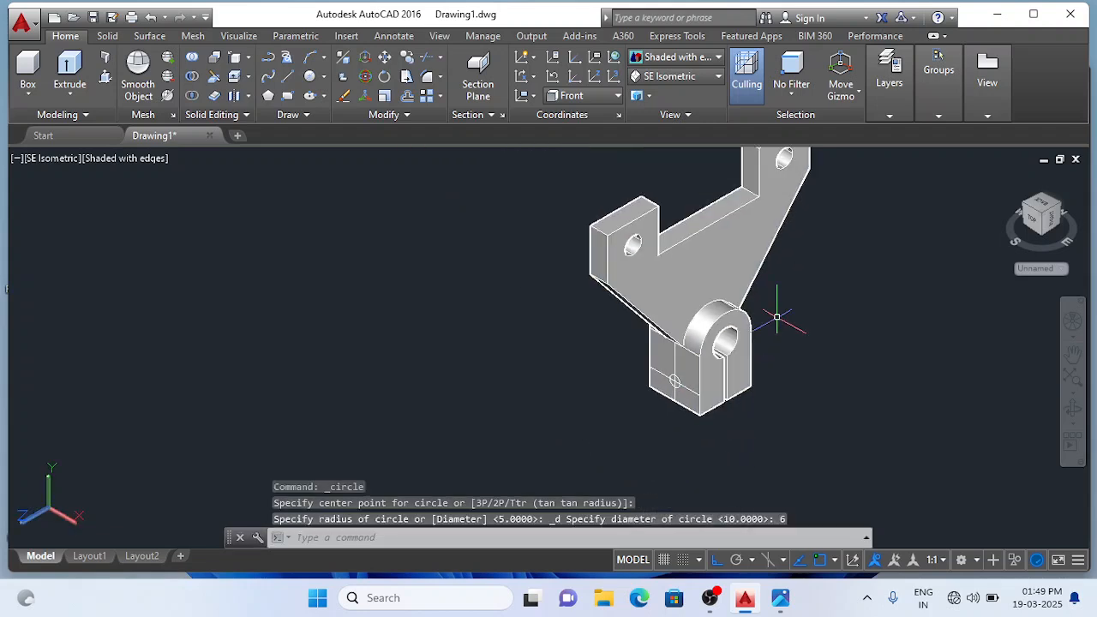
middle_drag(832, 318, 654, 347)
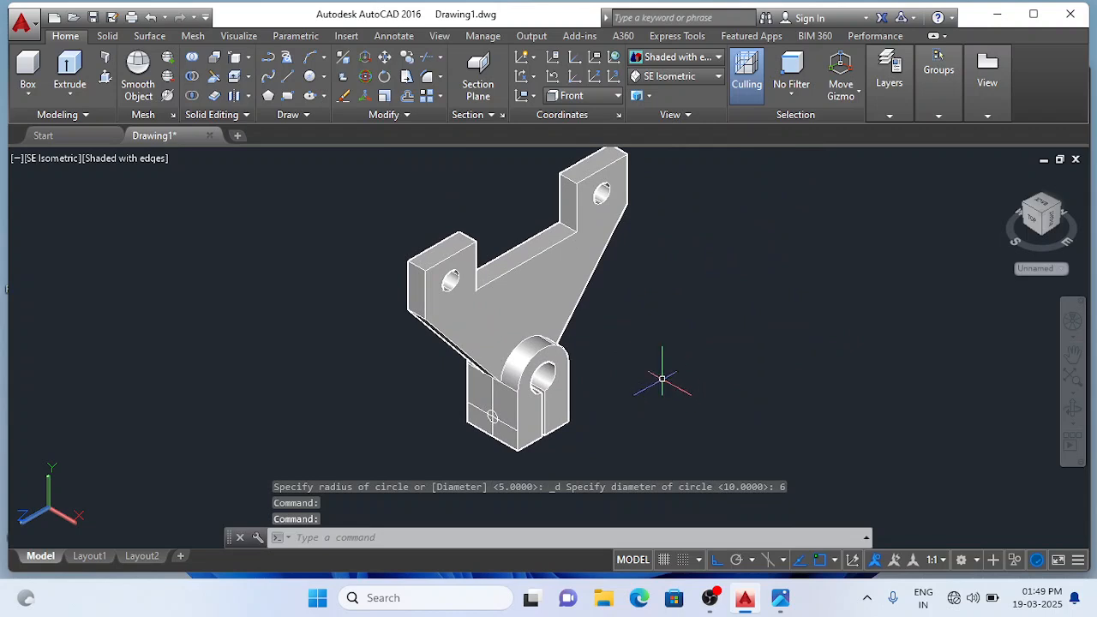
key(Escape)
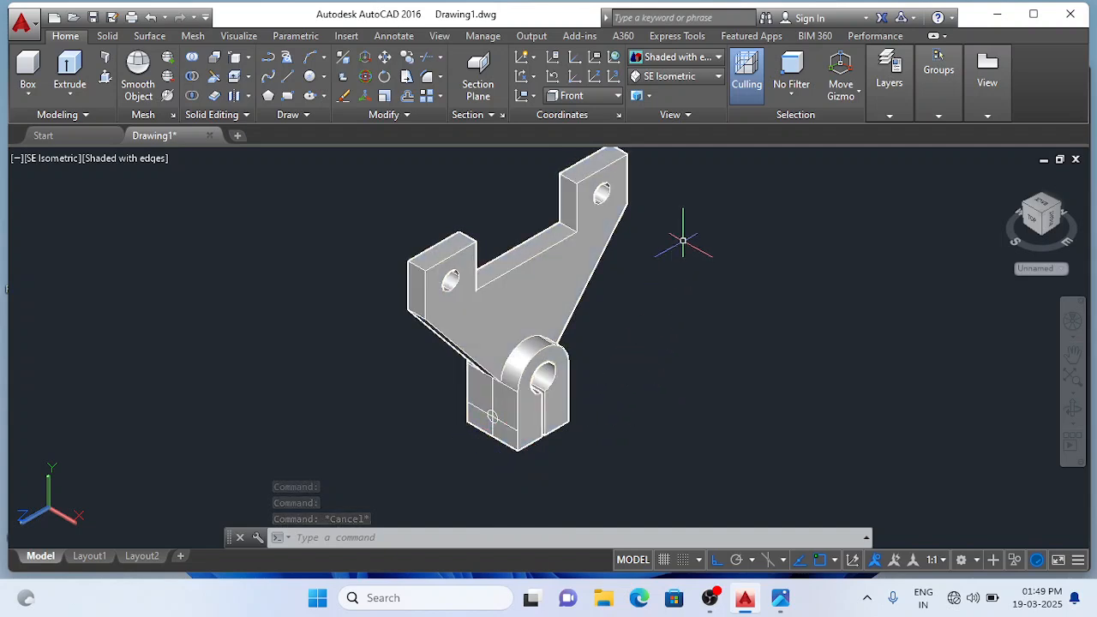
Step: Erase the two copied edge lines through the circle in 2D Wireframe style, then restore the Shaded with edges style
click(718, 58)
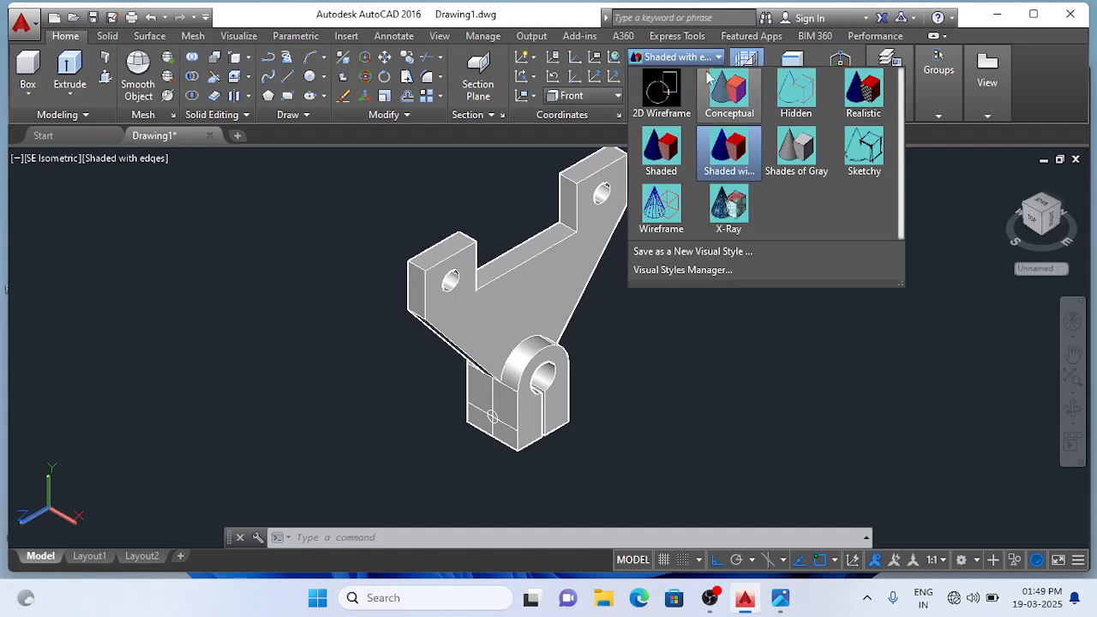
click(668, 101)
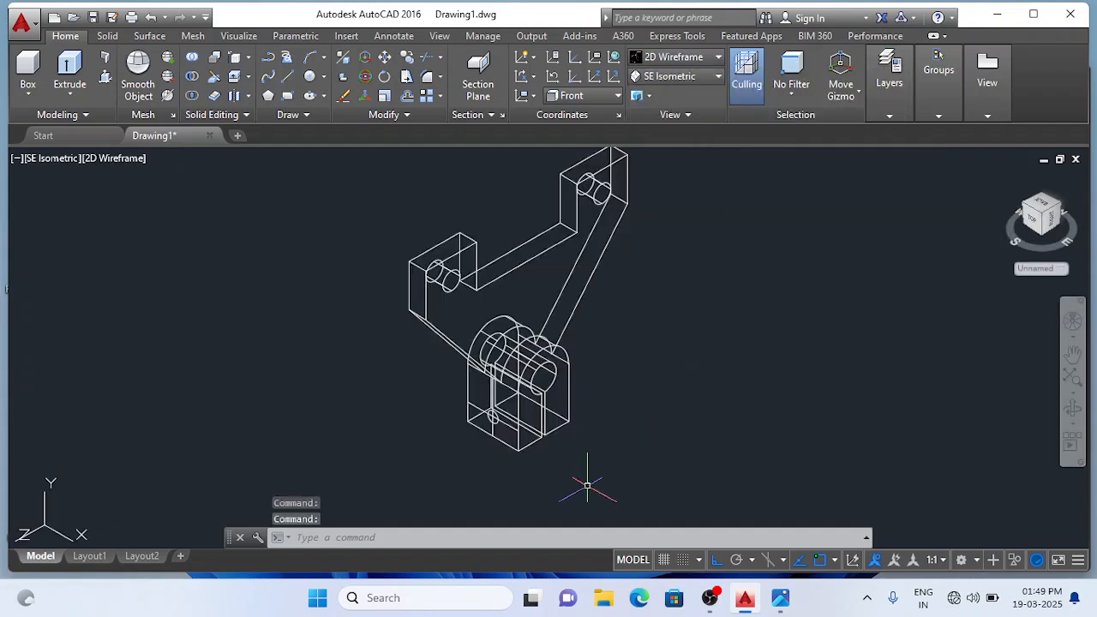
scroll(463, 481, up, 2)
scroll(462, 482, up, 2)
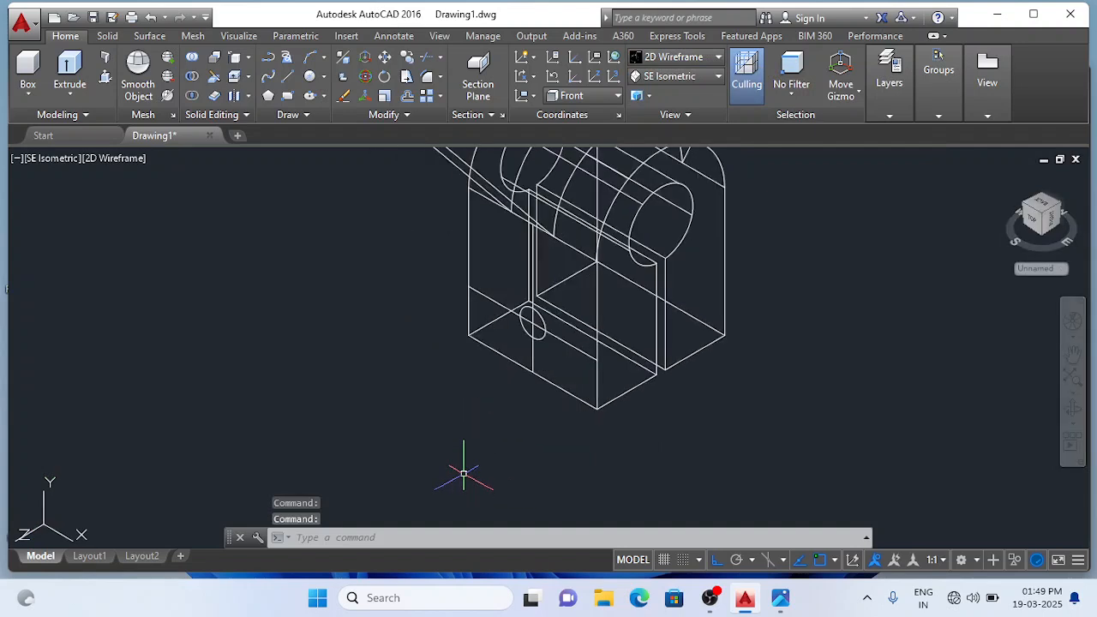
click(567, 342)
click(531, 353)
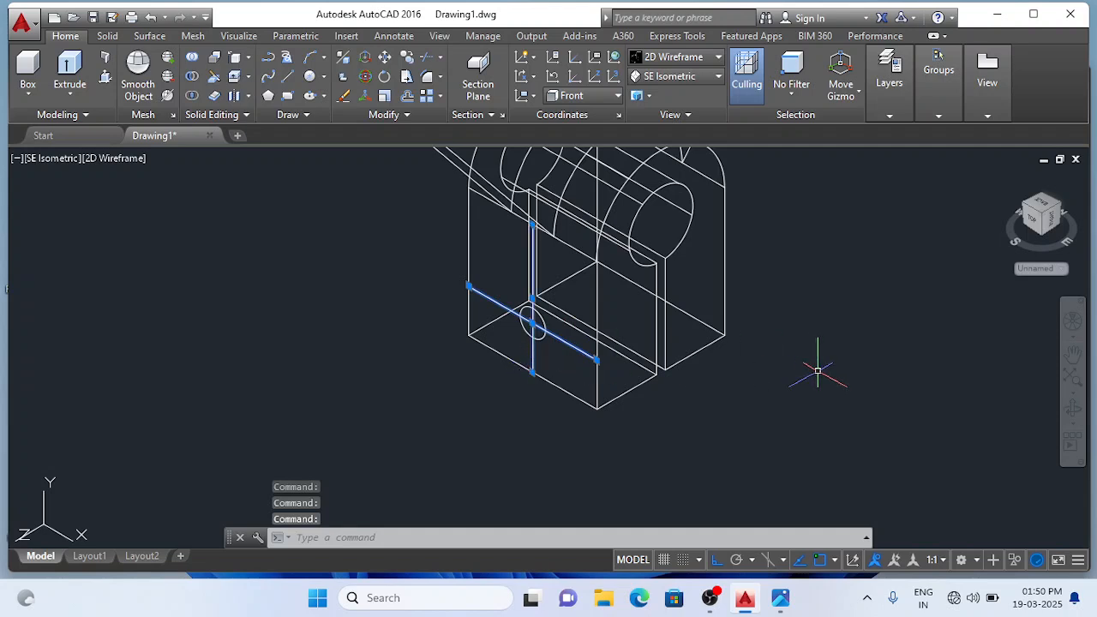
key(Delete)
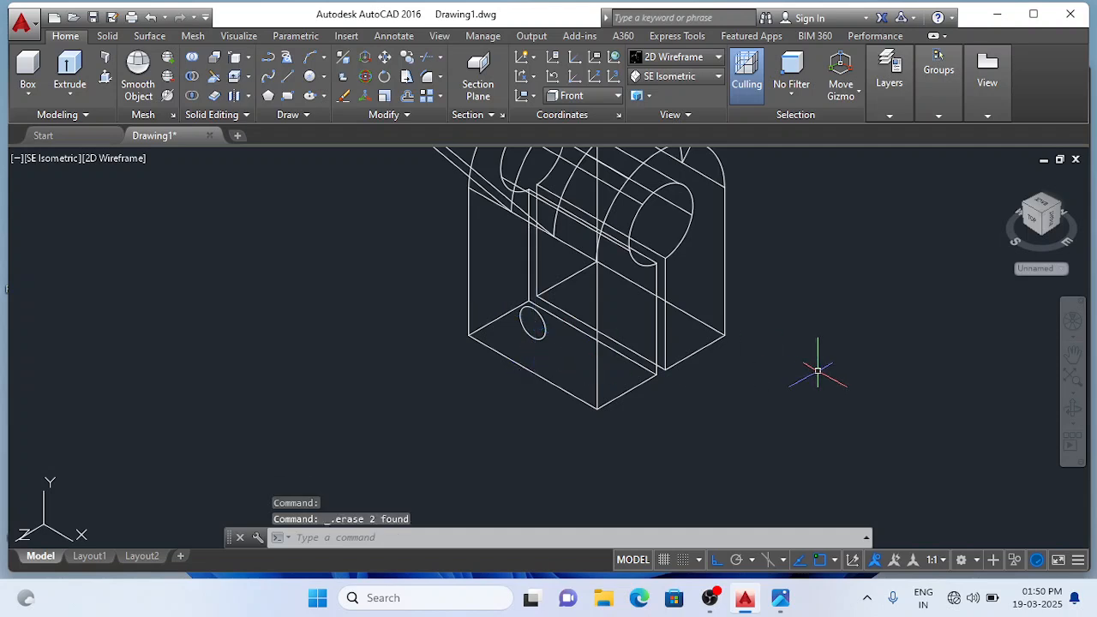
click(722, 65)
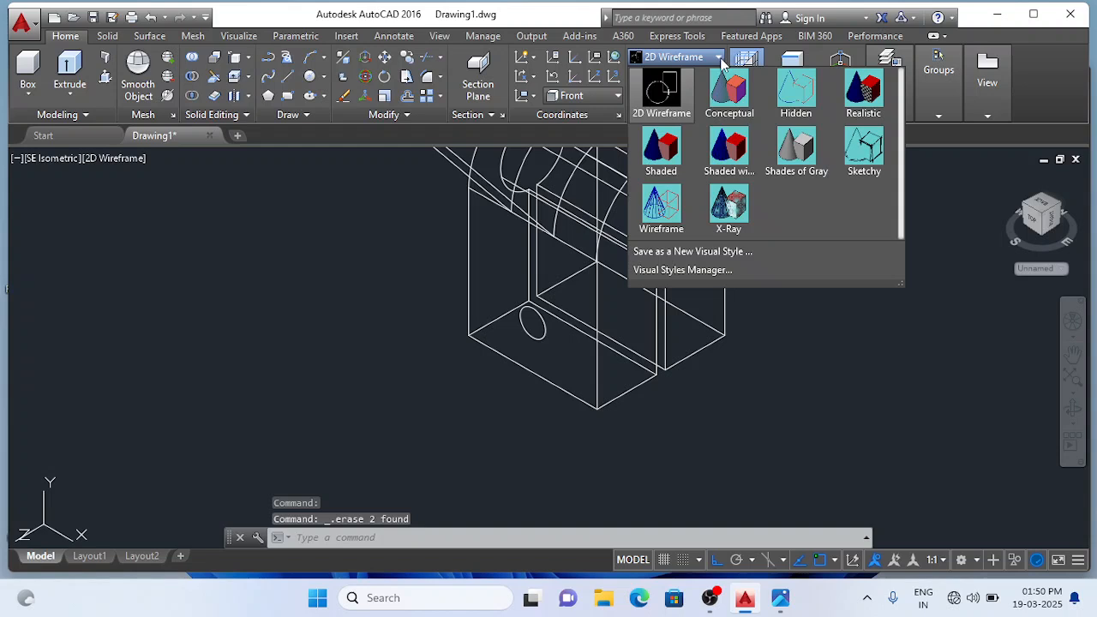
click(726, 153)
middle_drag(776, 236, 727, 326)
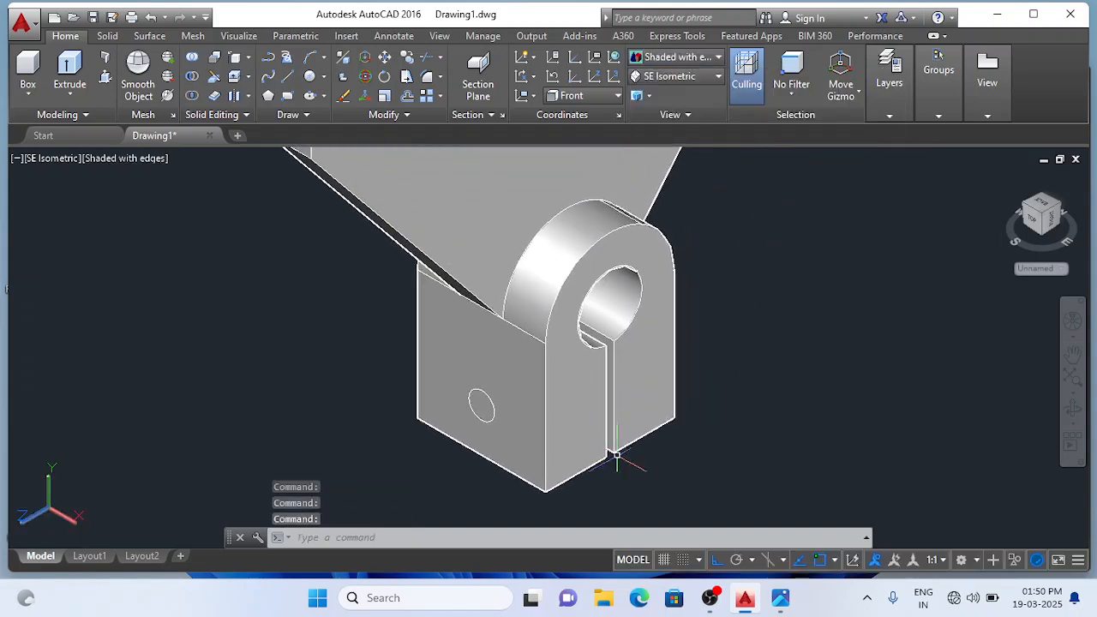
Step: Presspull the 6 diameter circle through the lower block to cut the side hole
click(105, 79)
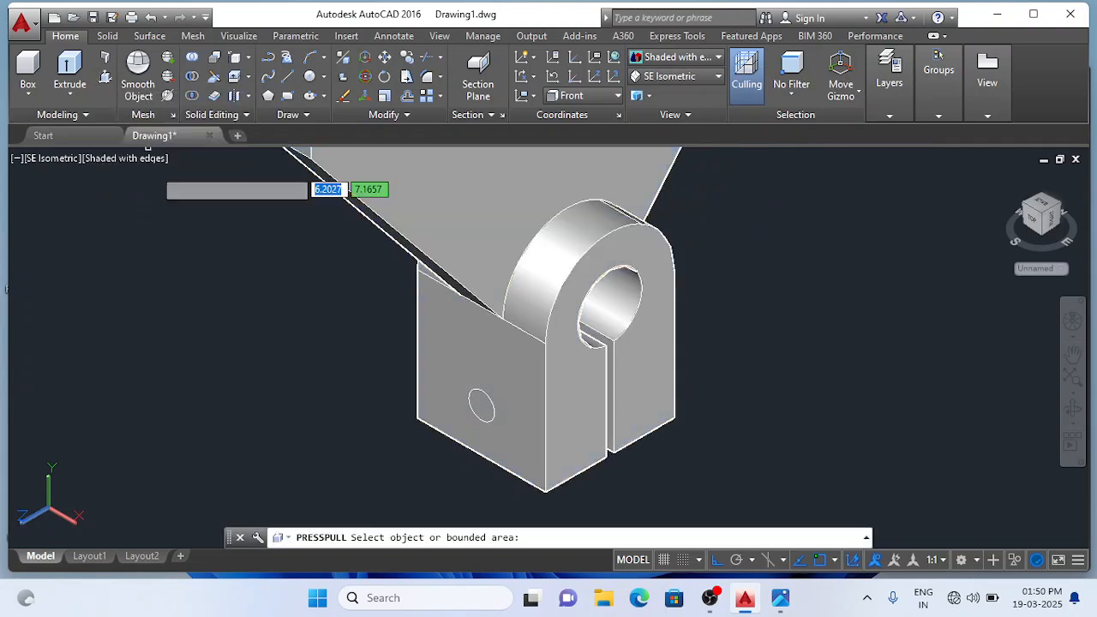
click(479, 407)
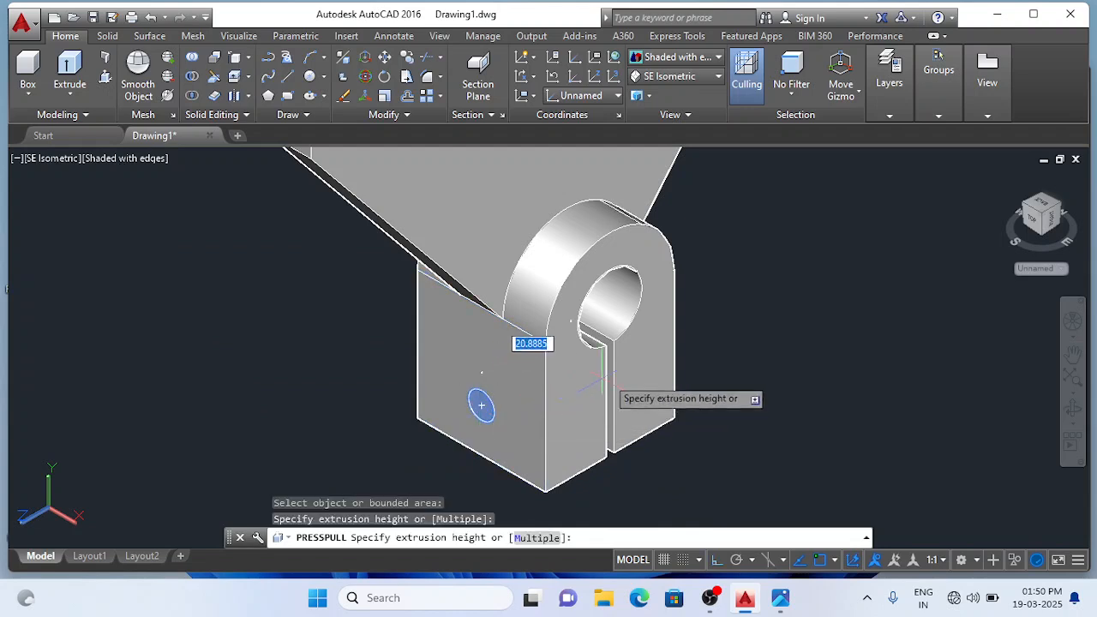
click(760, 299)
scroll(760, 302, down, 5)
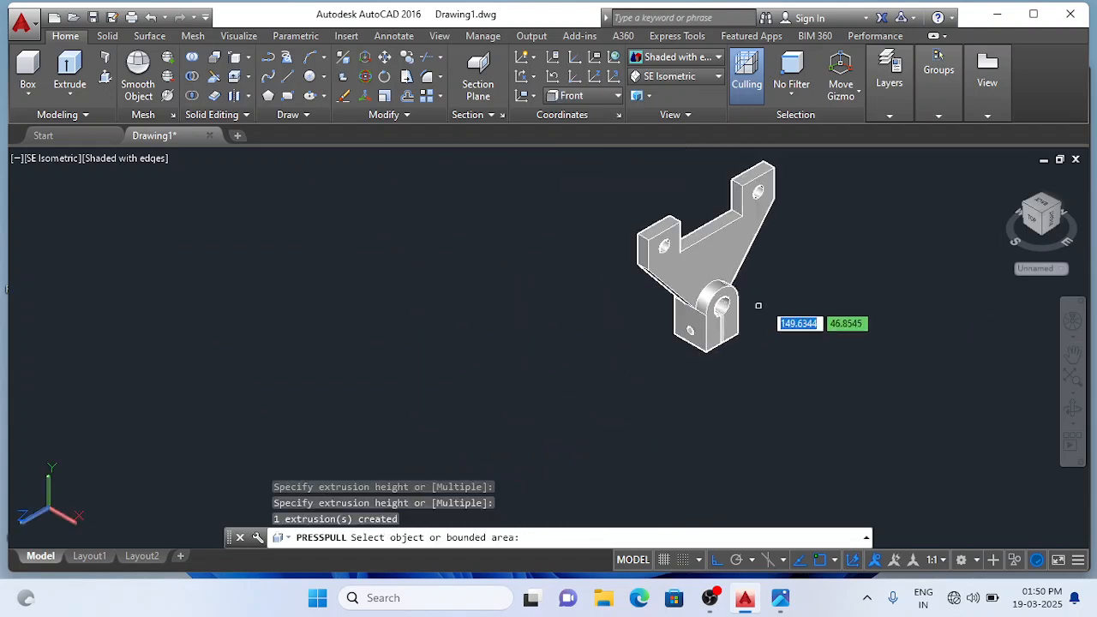
middle_drag(791, 280, 570, 380)
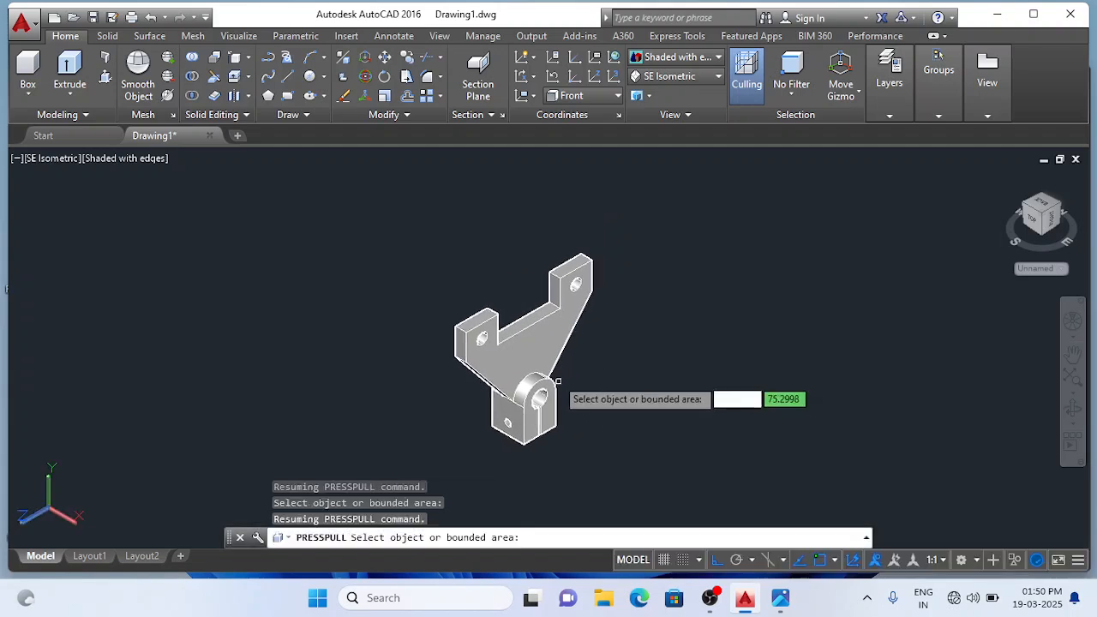
scroll(424, 385, up, 2)
scroll(621, 317, up, 2)
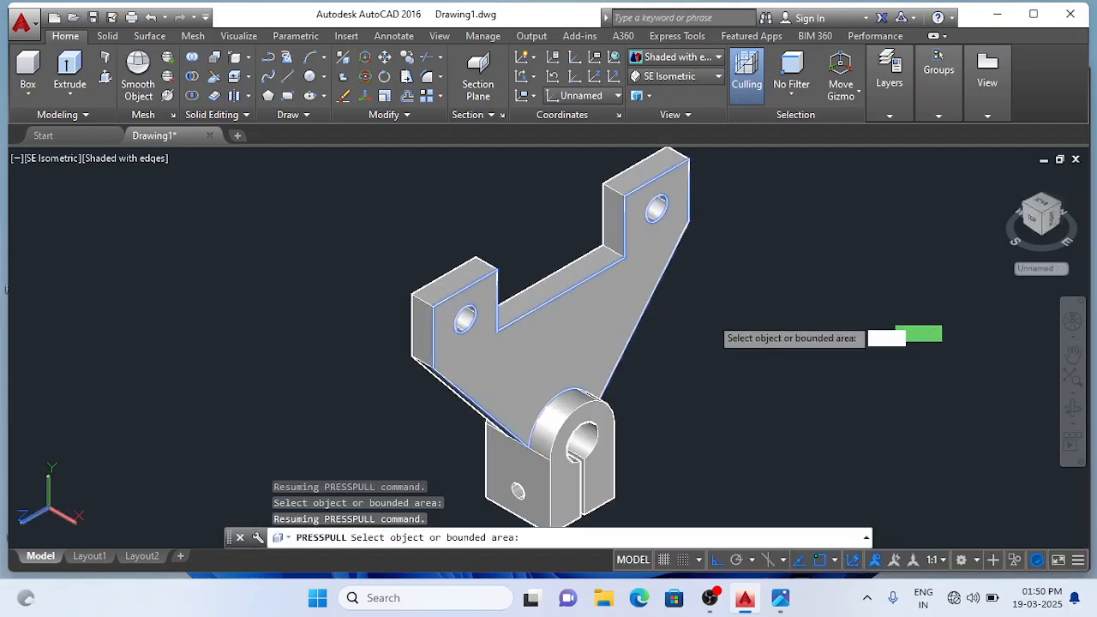
key(Return)
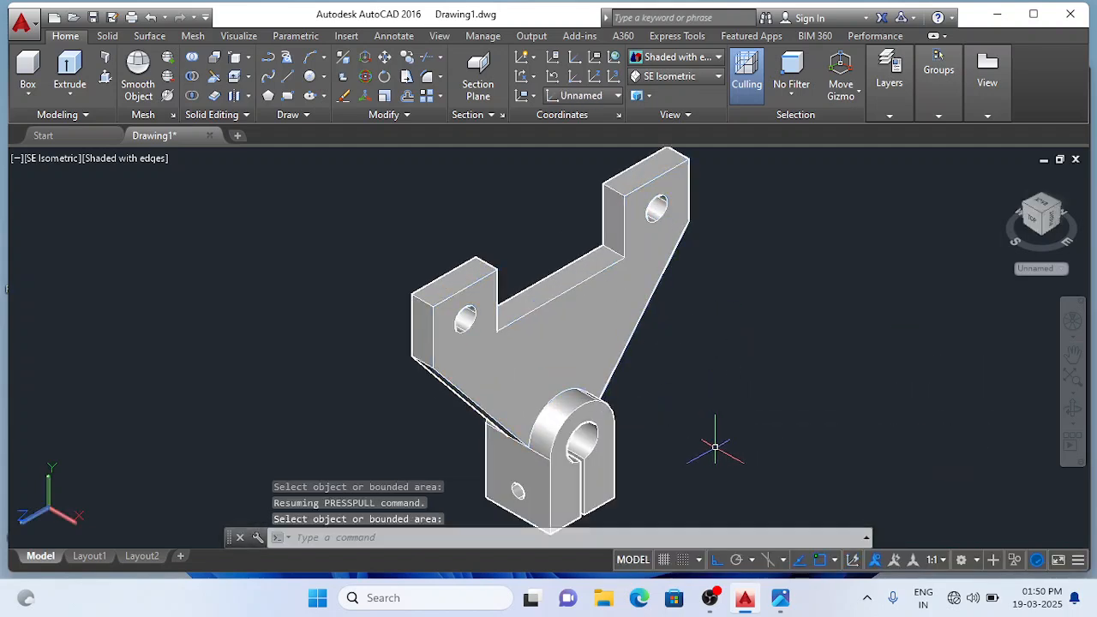
Step: Check the dimensions of the rib above the lower block's rounded boss in the reference image
click(780, 599)
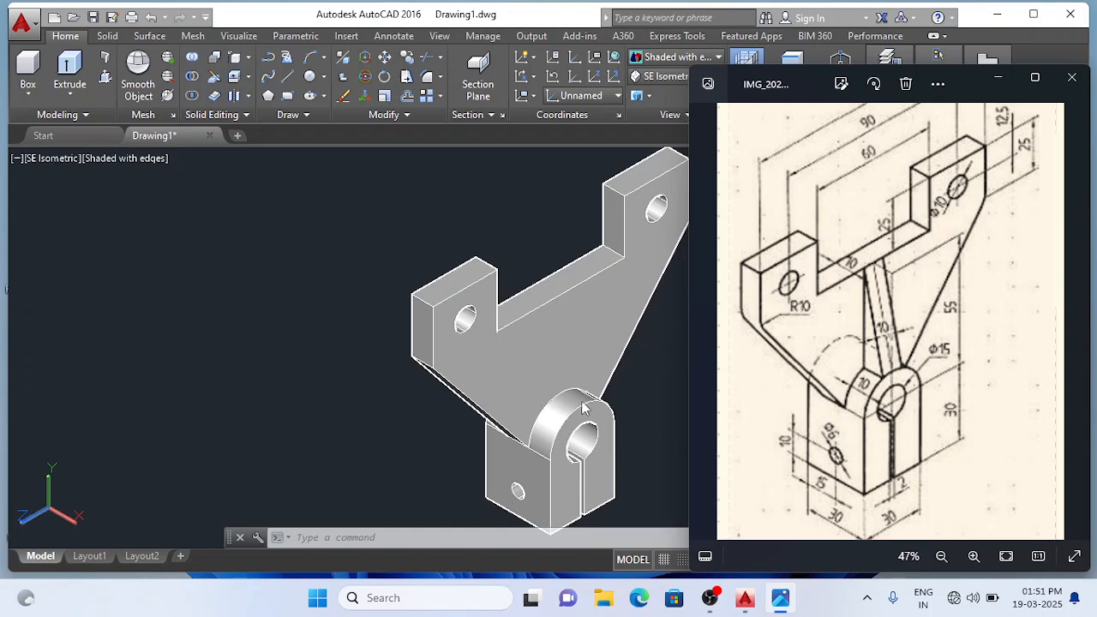
click(641, 422)
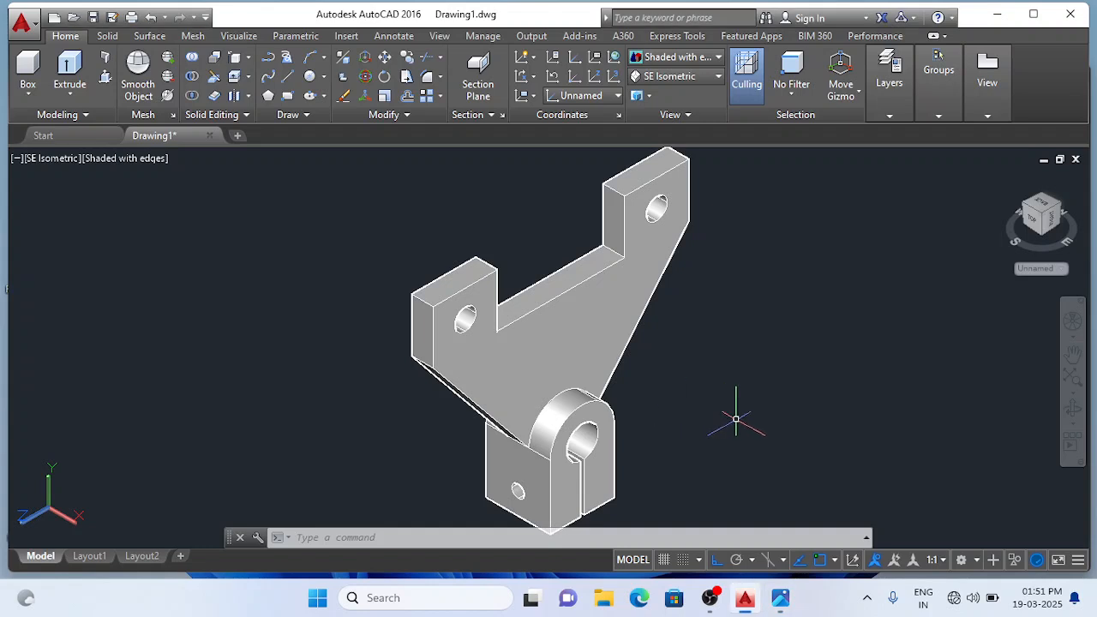
middle_drag(733, 433, 641, 397)
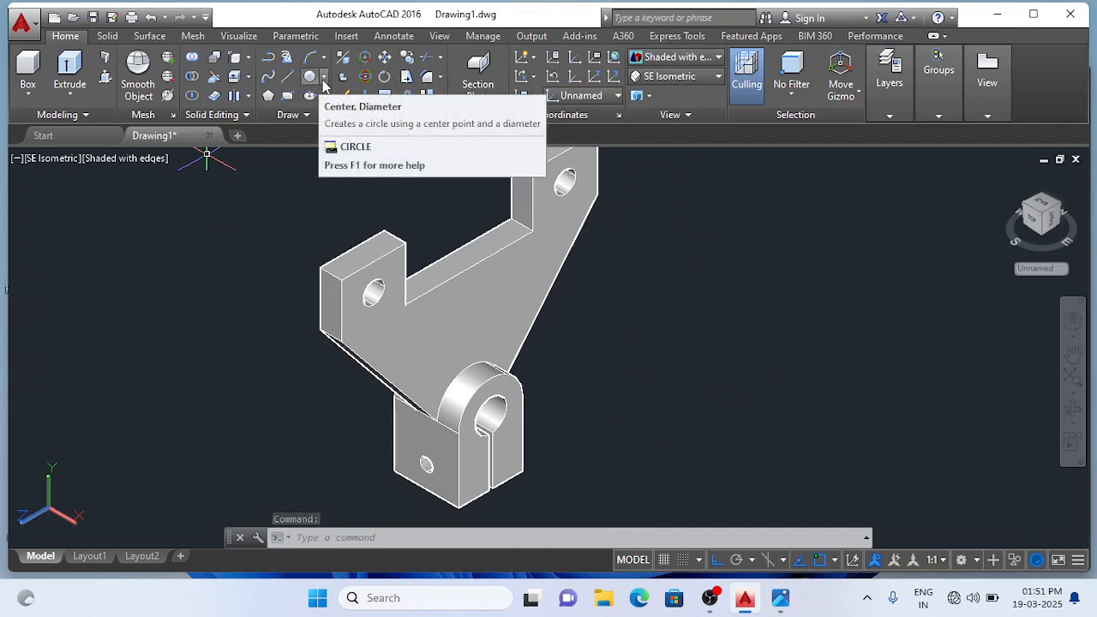
click(323, 78)
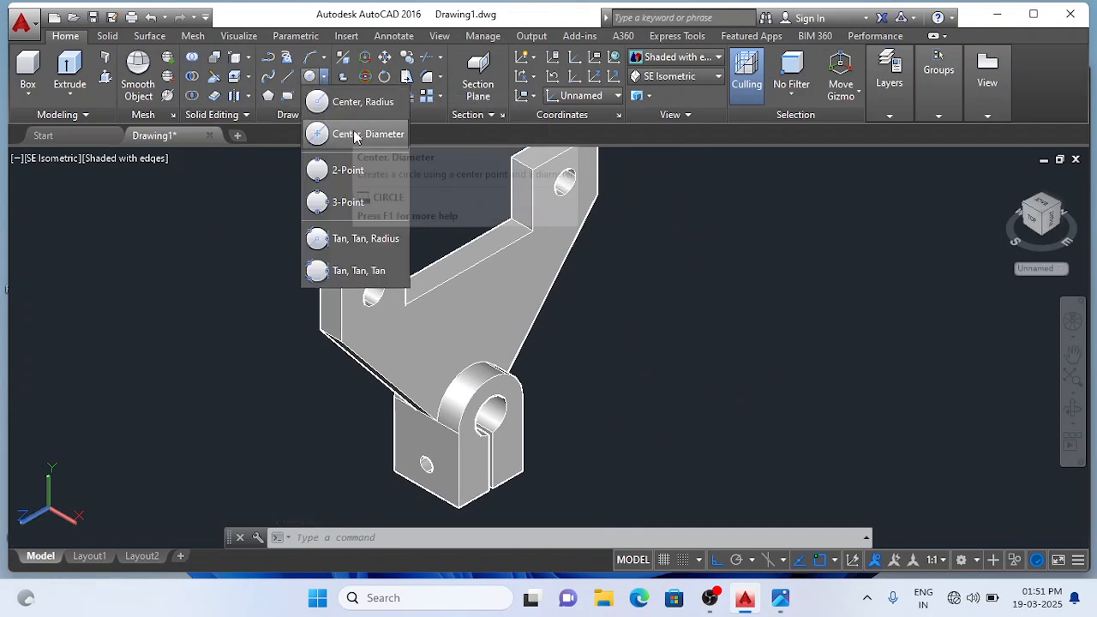
click(318, 134)
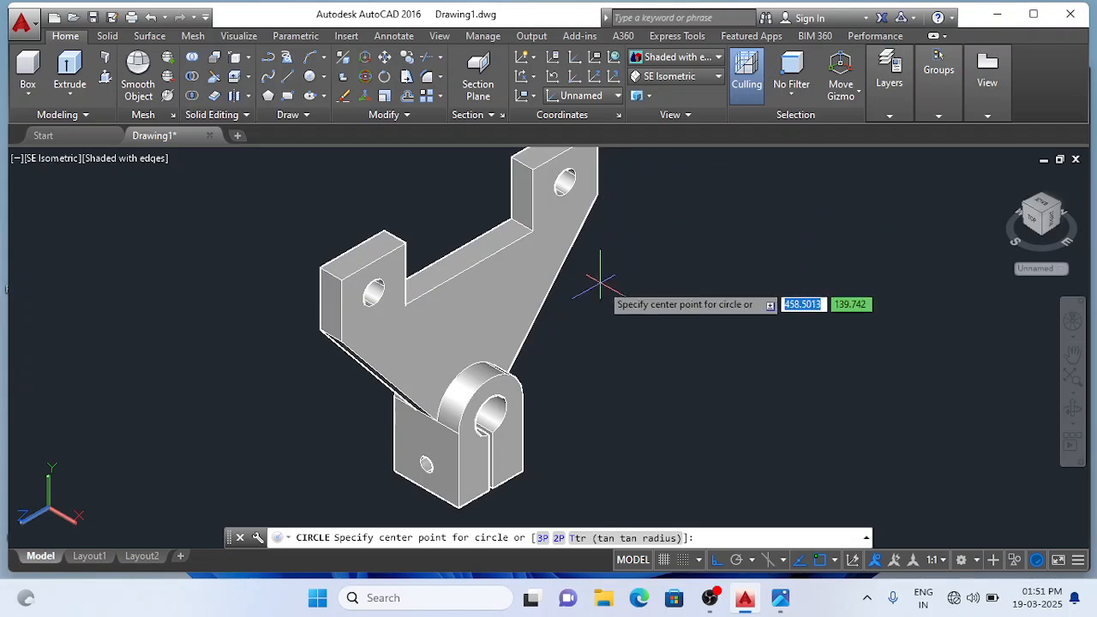
click(618, 96)
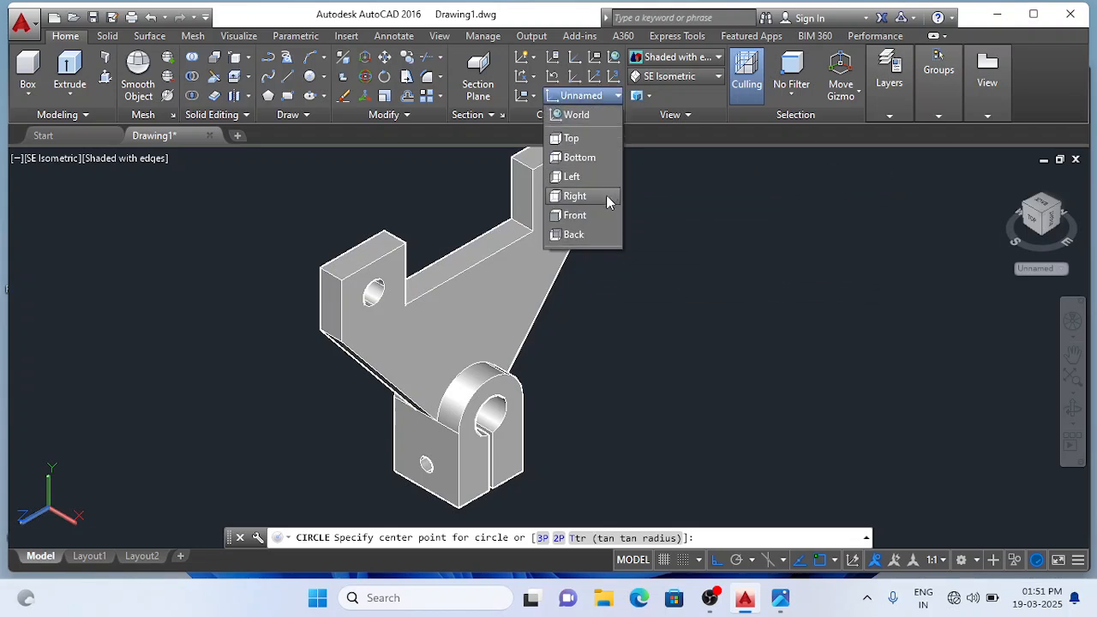
click(574, 196)
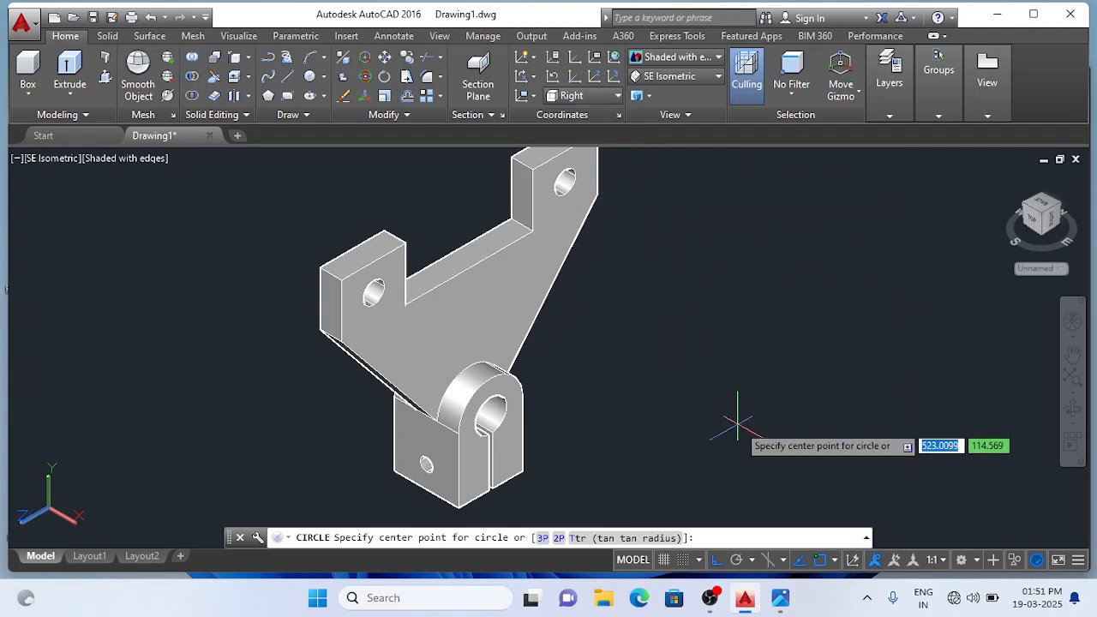
key(Escape)
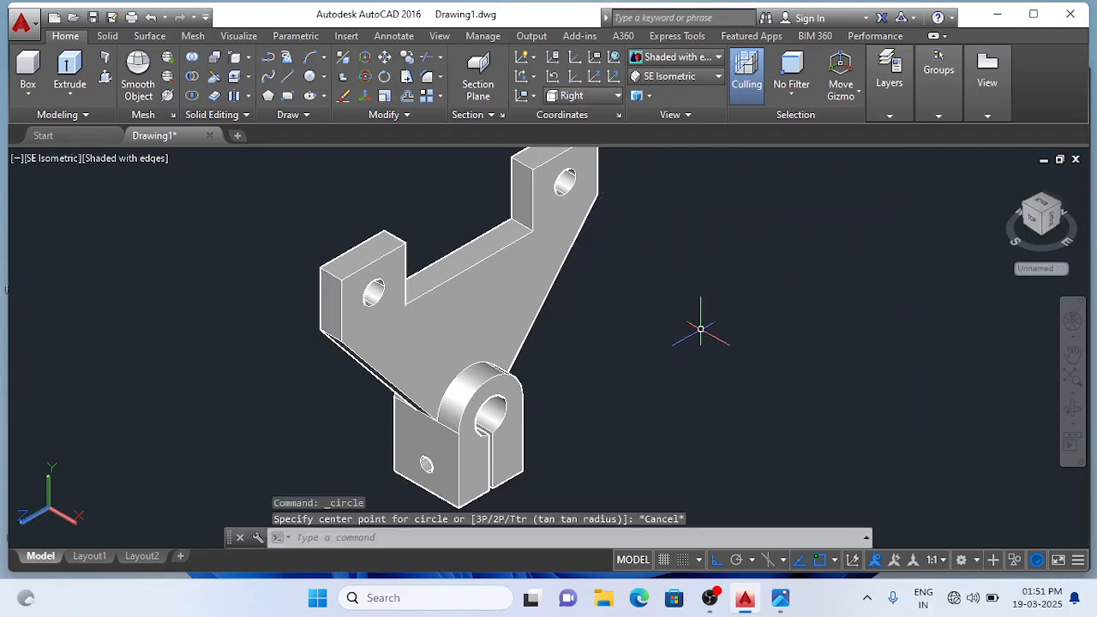
Step: Set the UCS to Right, check the boss in the reference image and draw a 30 diameter circle in the empty space beside the bracket
click(617, 96)
click(606, 197)
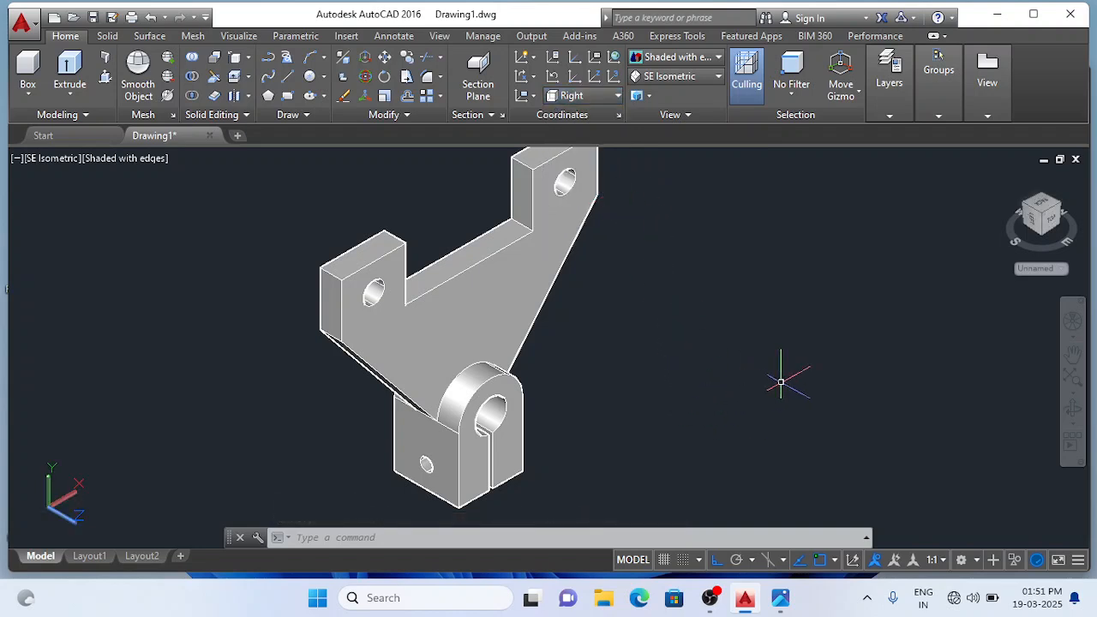
click(782, 593)
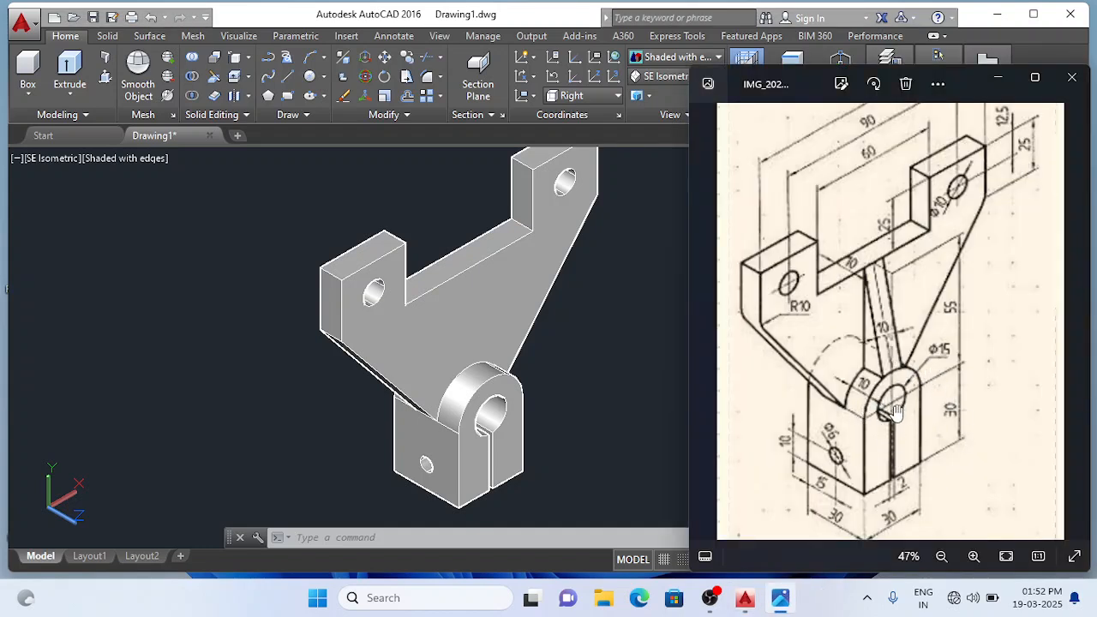
click(634, 431)
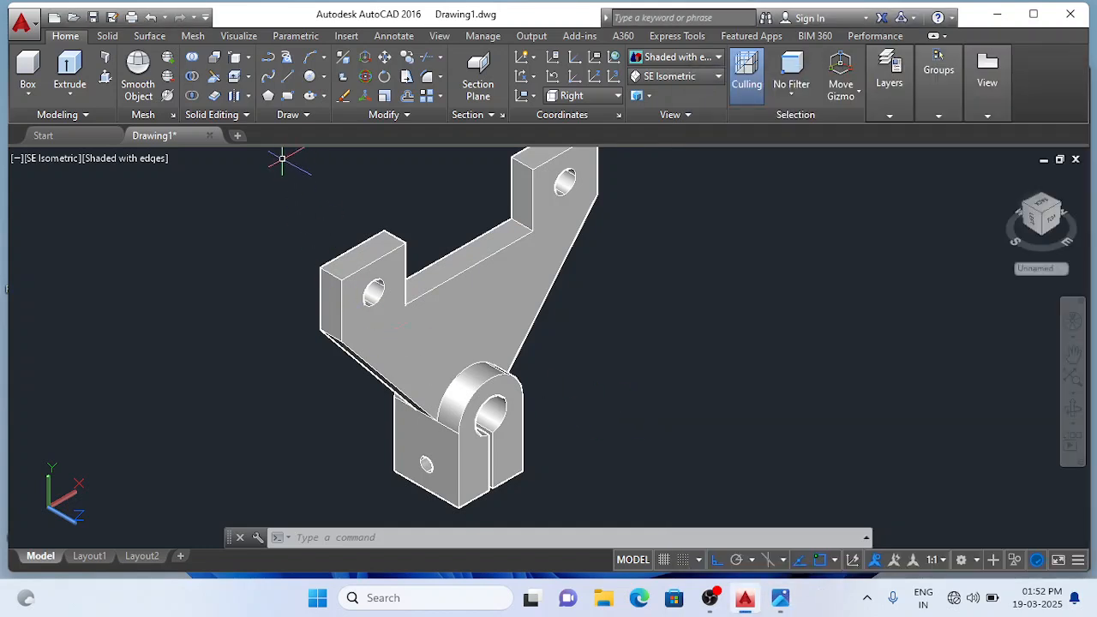
click(323, 81)
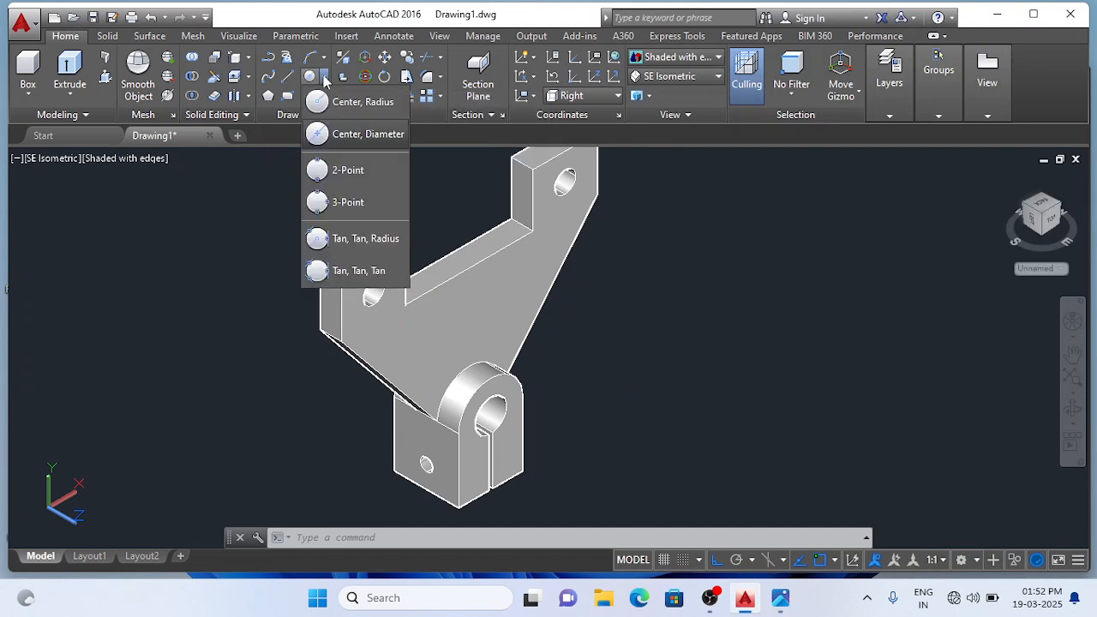
click(351, 131)
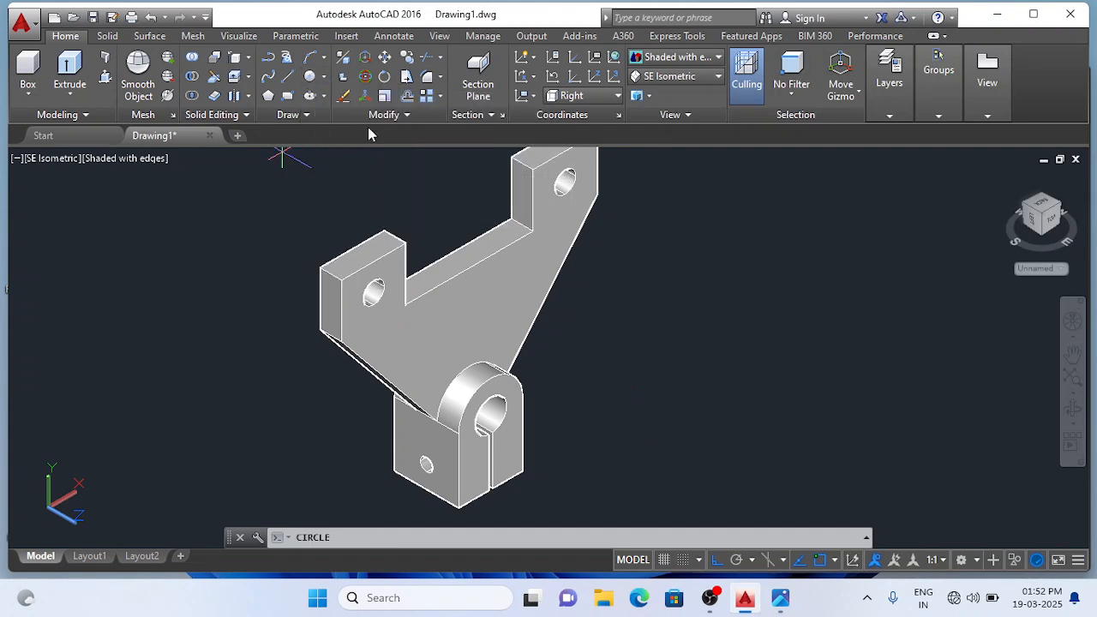
click(721, 367)
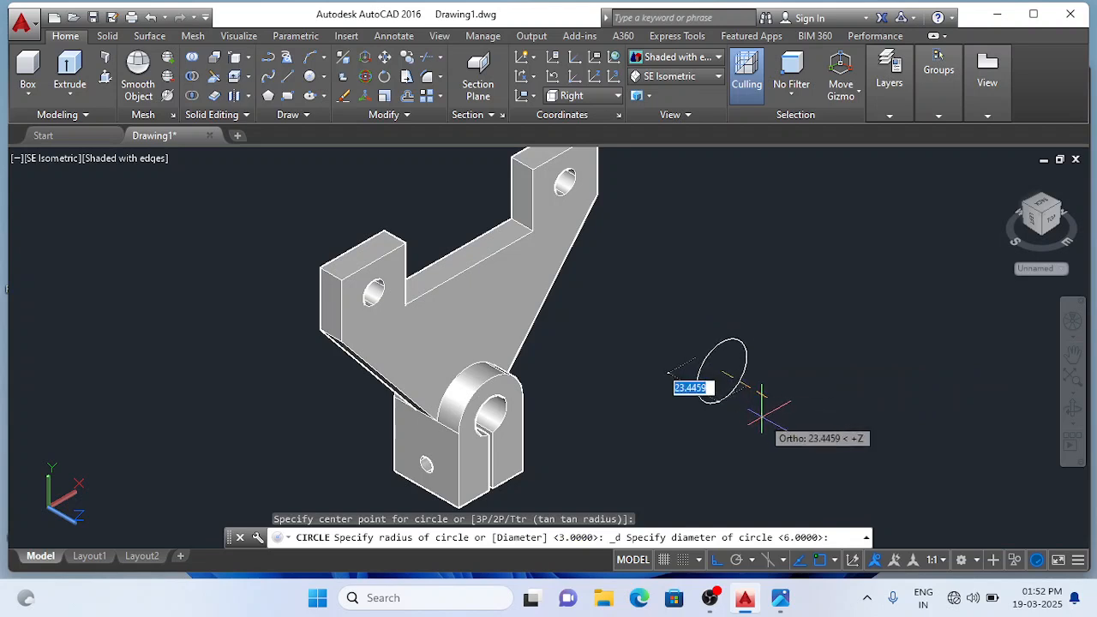
text(30)
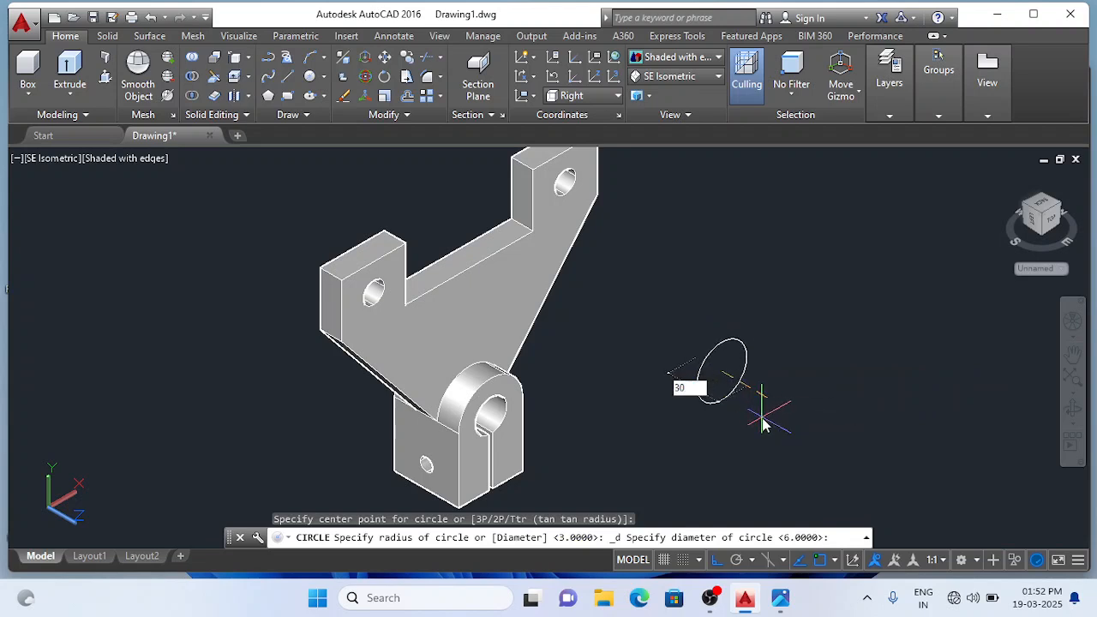
key(Return)
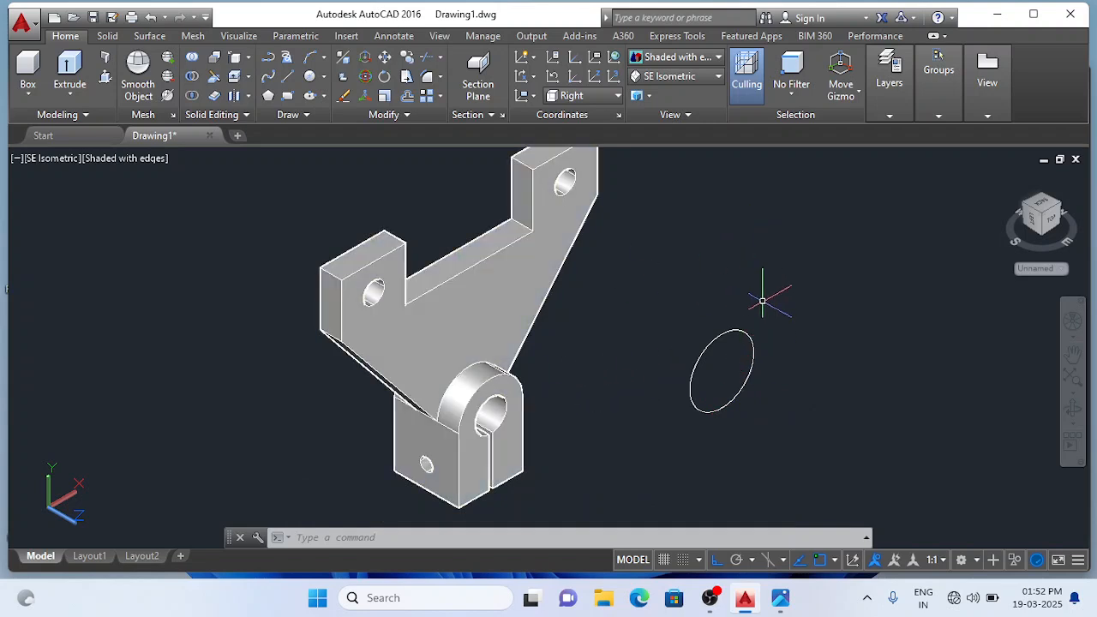
Step: Draw a vertical line 55 long upward from the centre of the 30 diameter circle
click(288, 78)
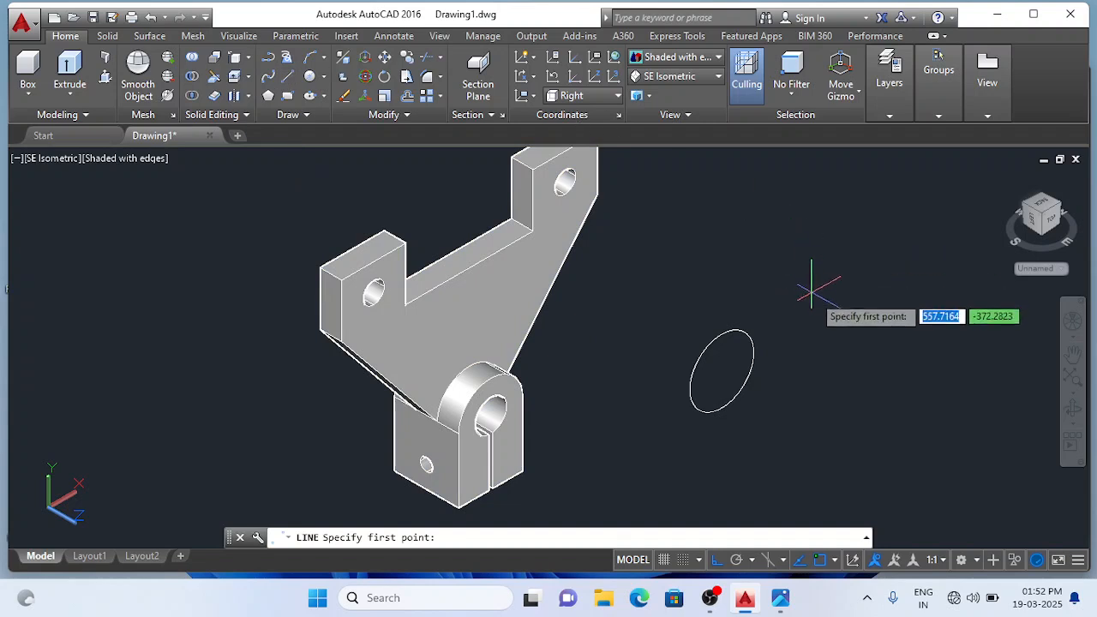
click(718, 370)
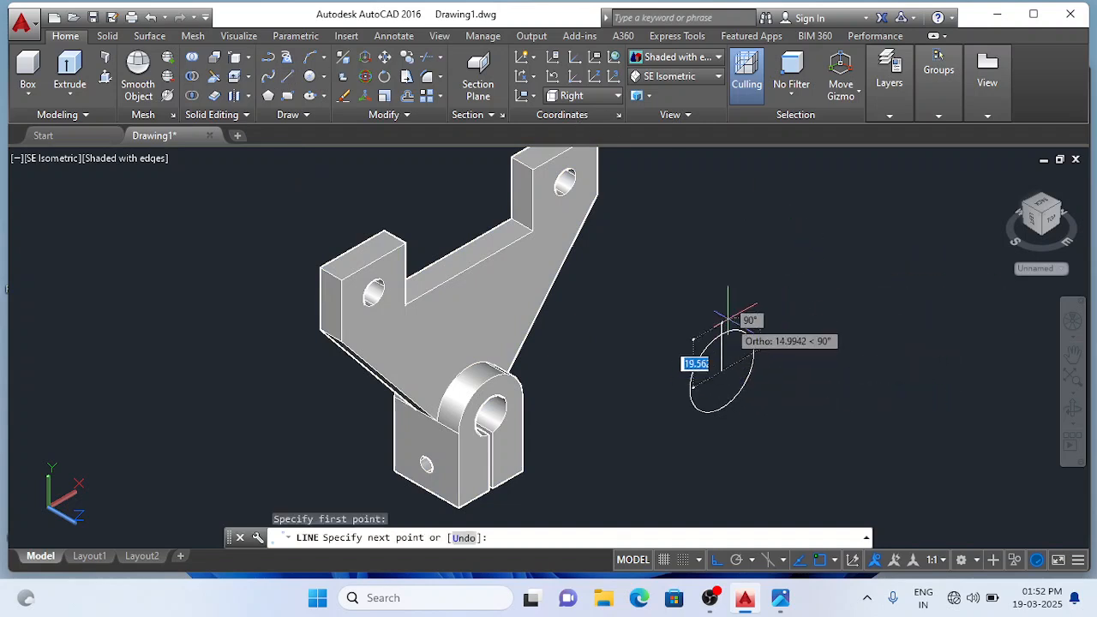
click(728, 230)
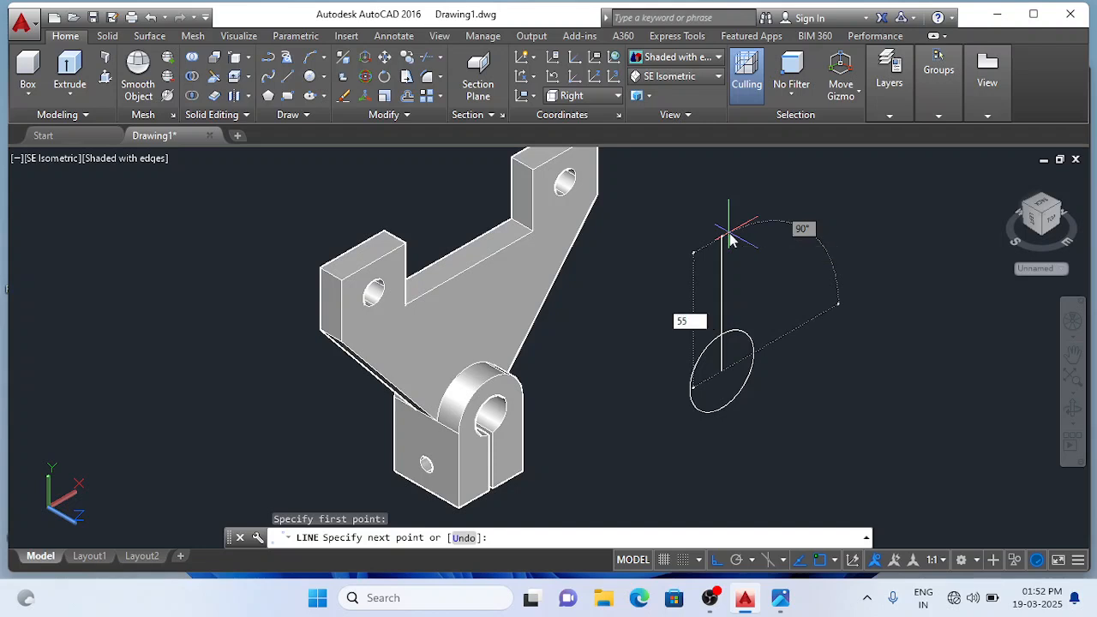
key(Return)
key(Return)
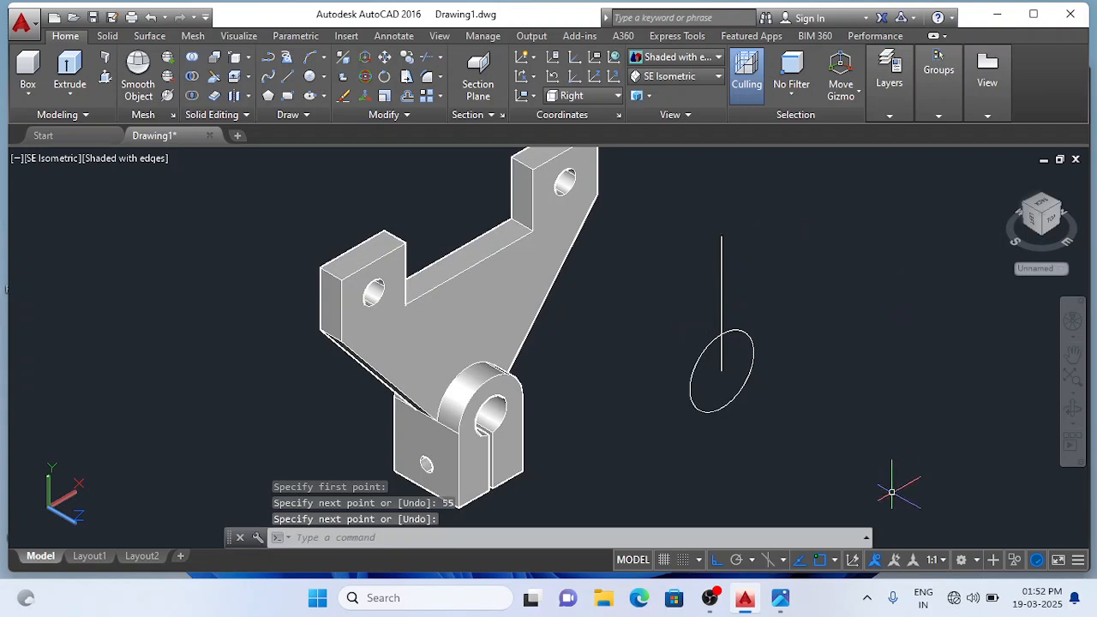
Step: Check the rib width in the reference image and offset the vertical line by 5 to both sides
click(782, 600)
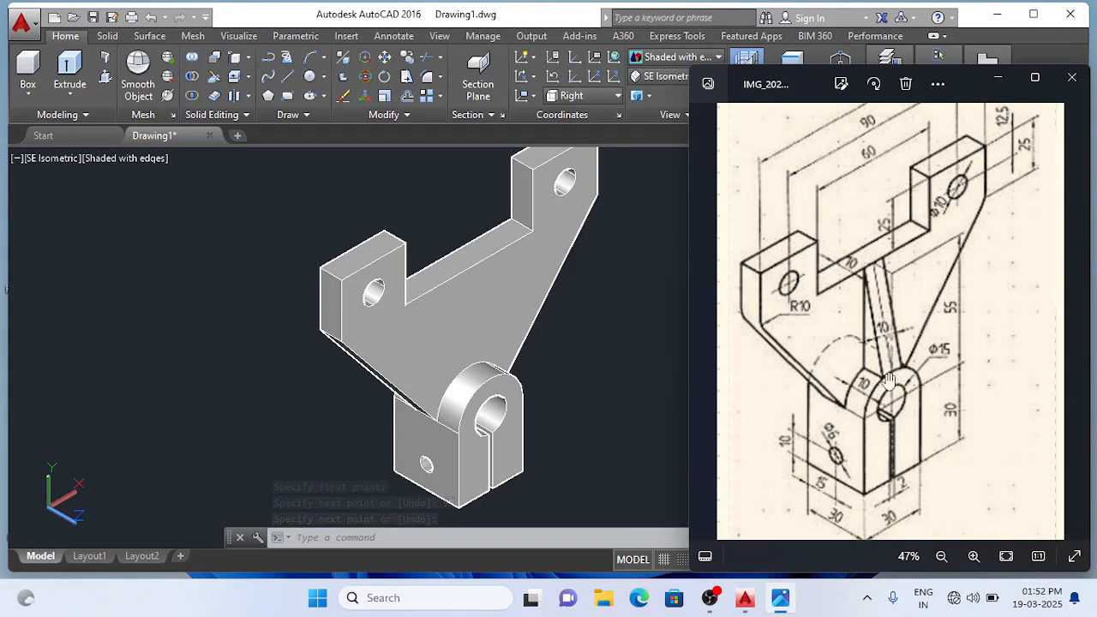
click(619, 404)
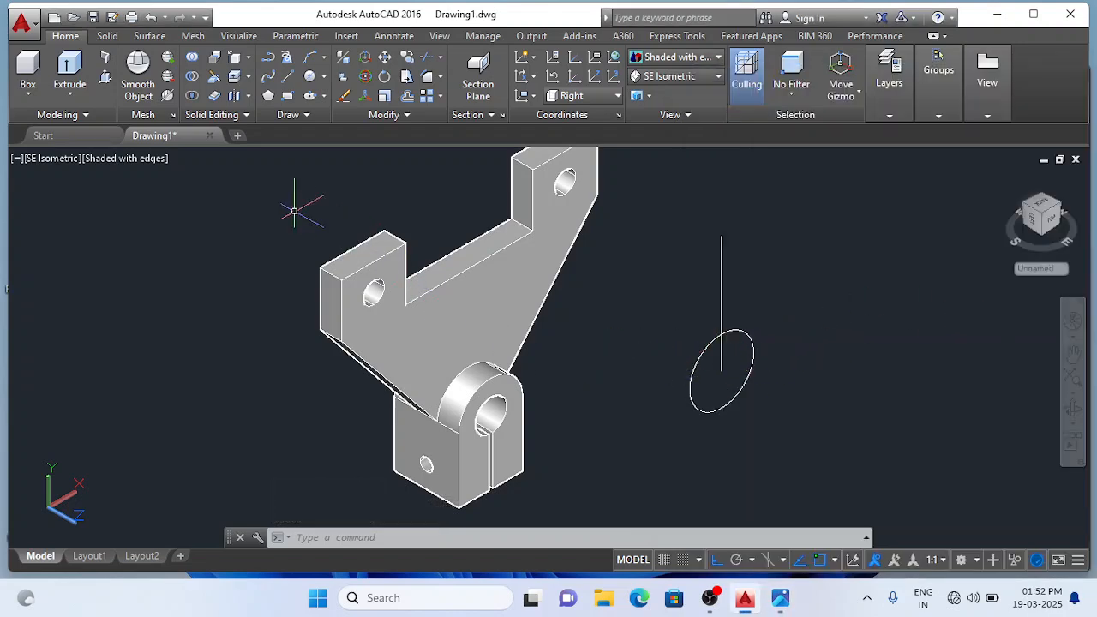
text(o)
key(Return)
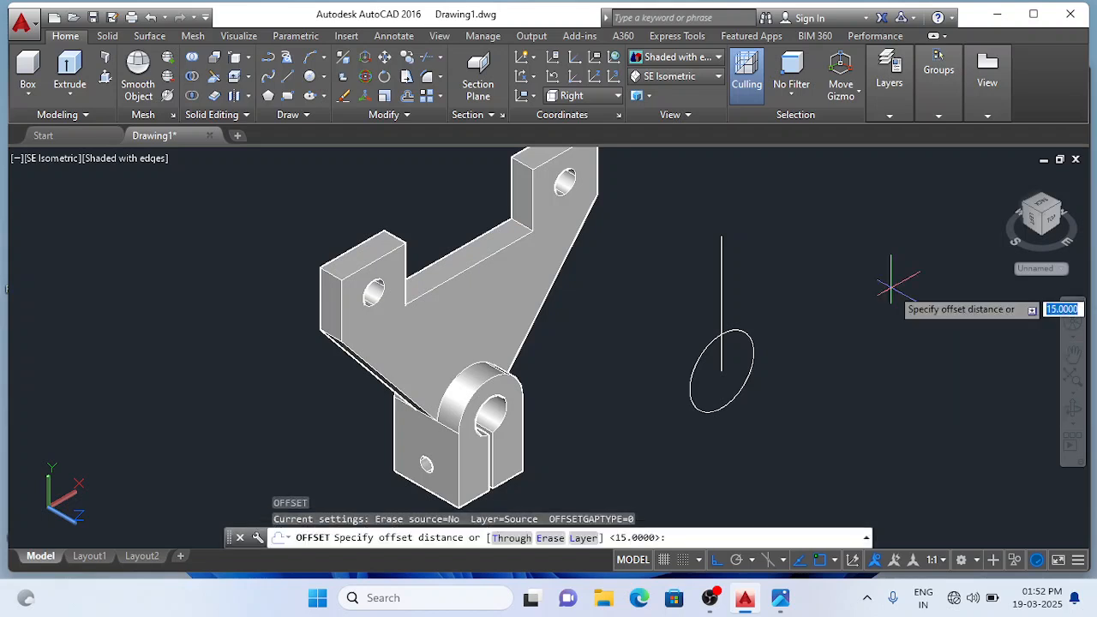
key(Return)
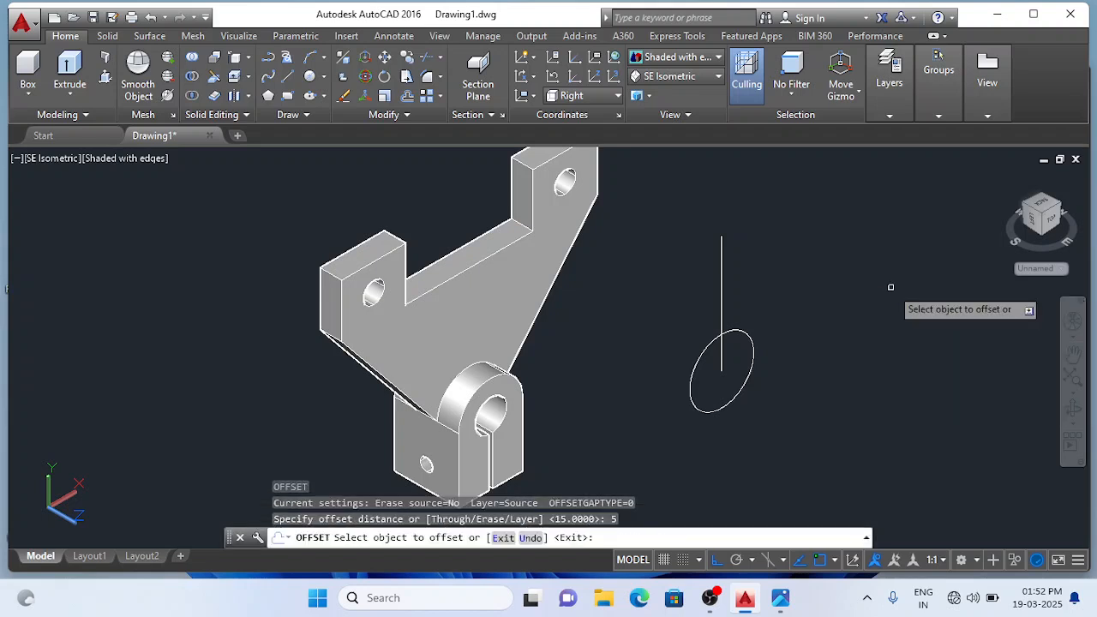
click(721, 317)
click(802, 318)
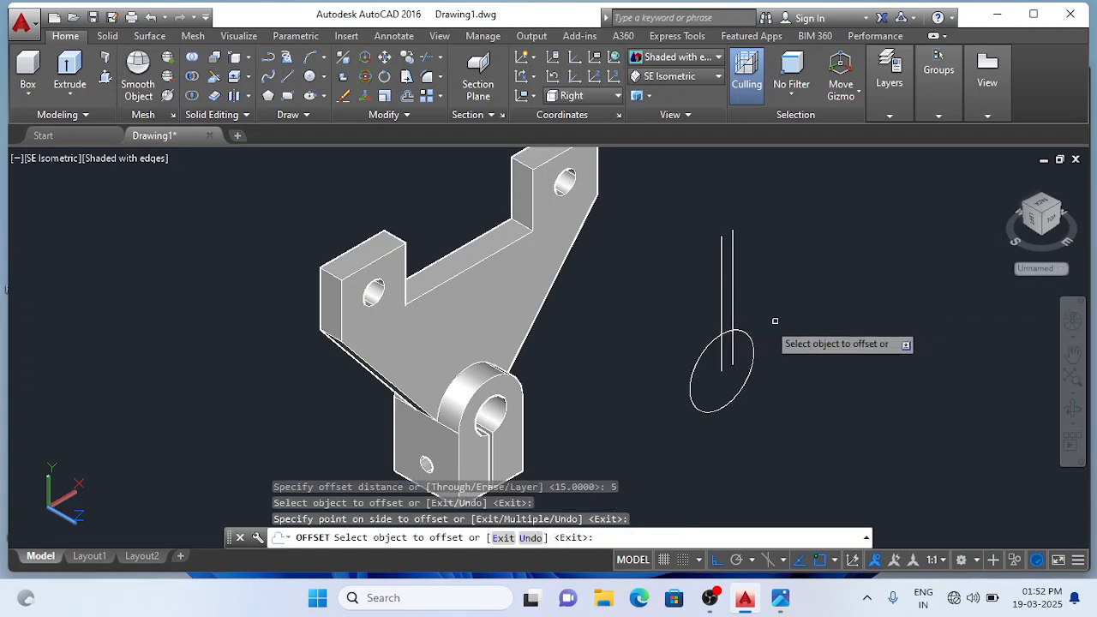
click(721, 318)
click(686, 326)
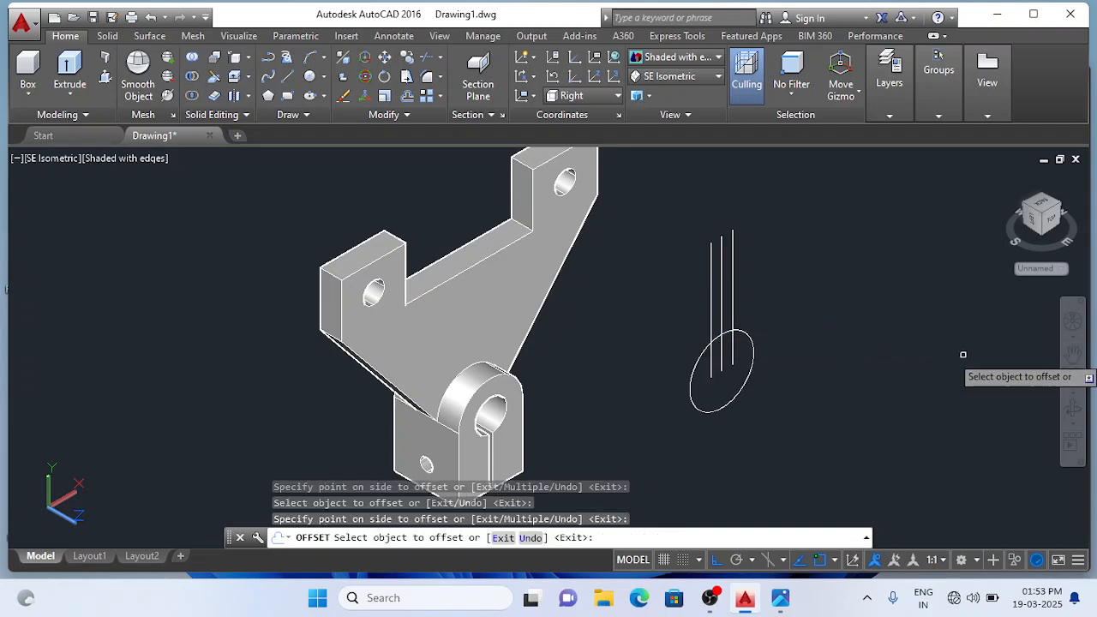
key(Escape)
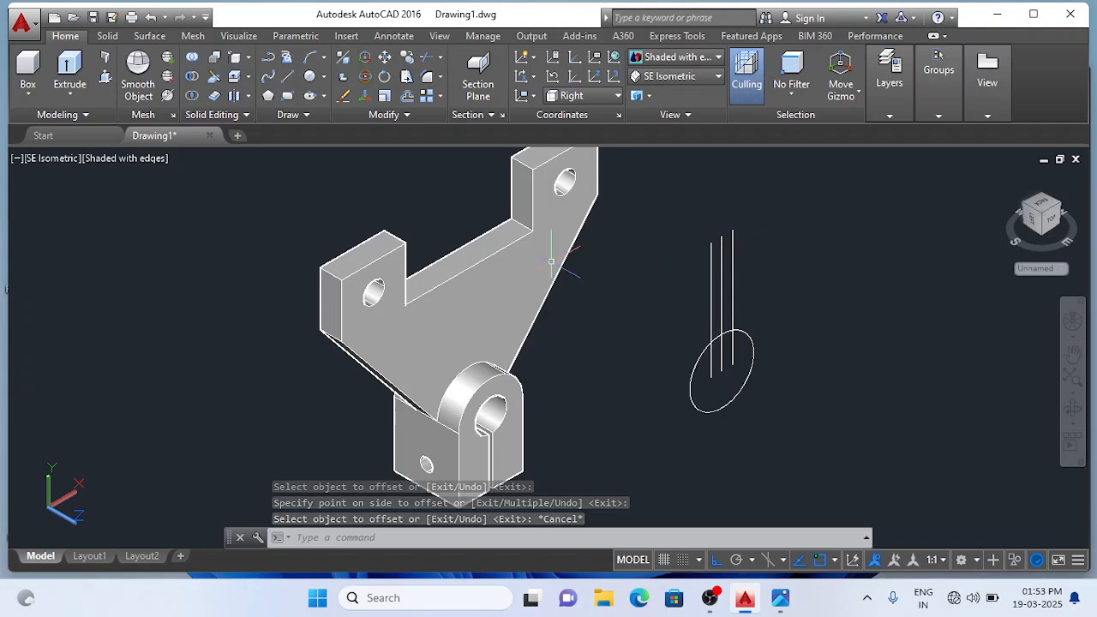
Step: Join the upper ends of the two offset lines with a line and delete the middle vertical line
click(288, 77)
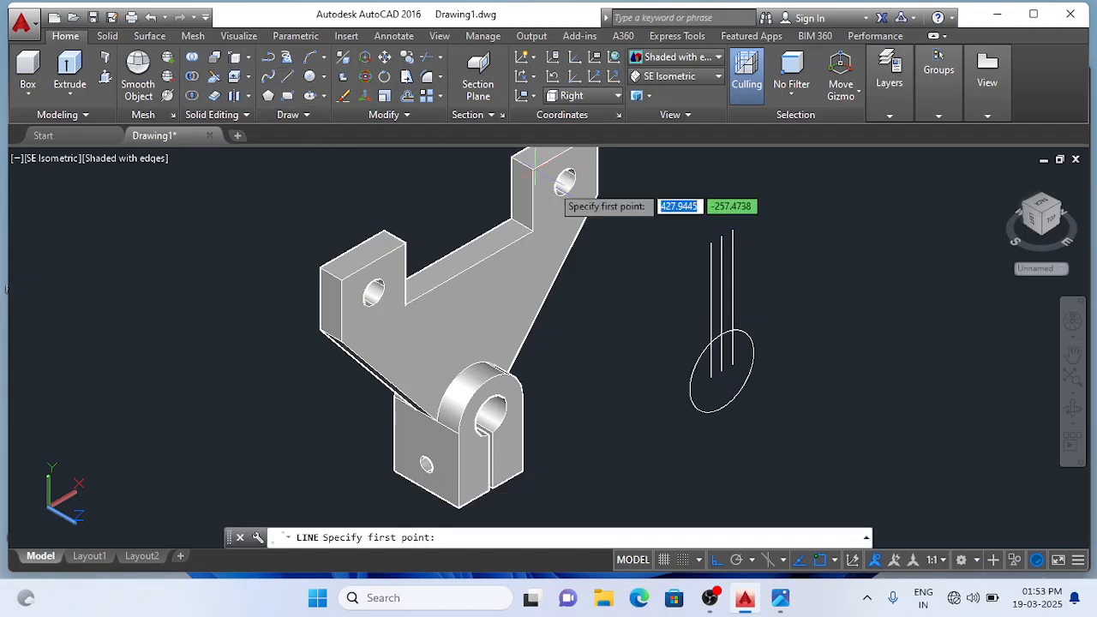
click(711, 243)
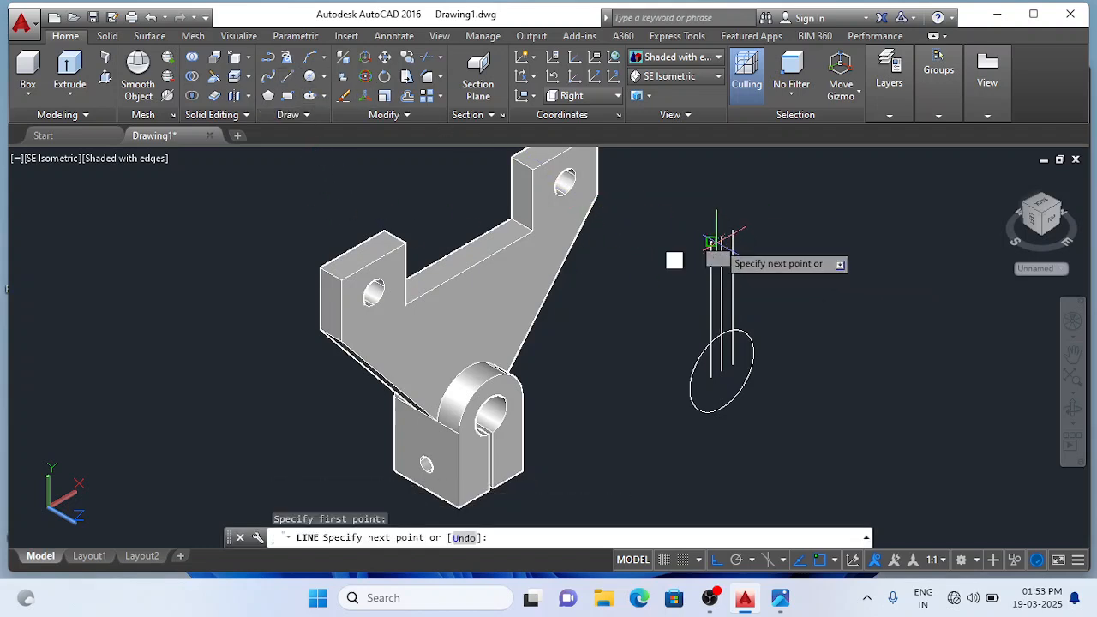
click(731, 230)
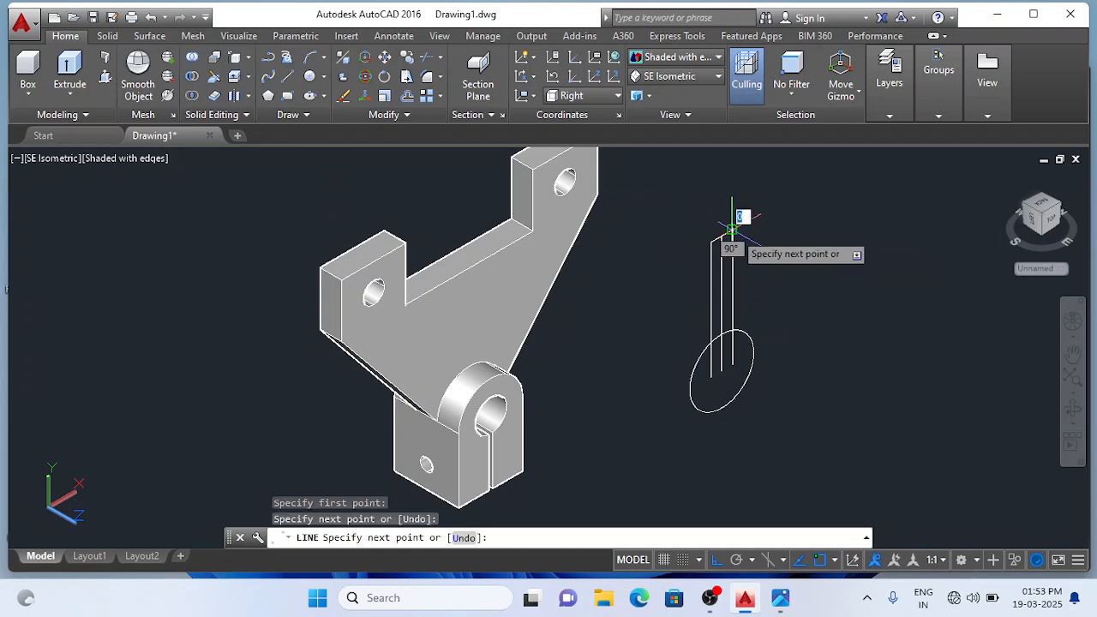
key(Escape)
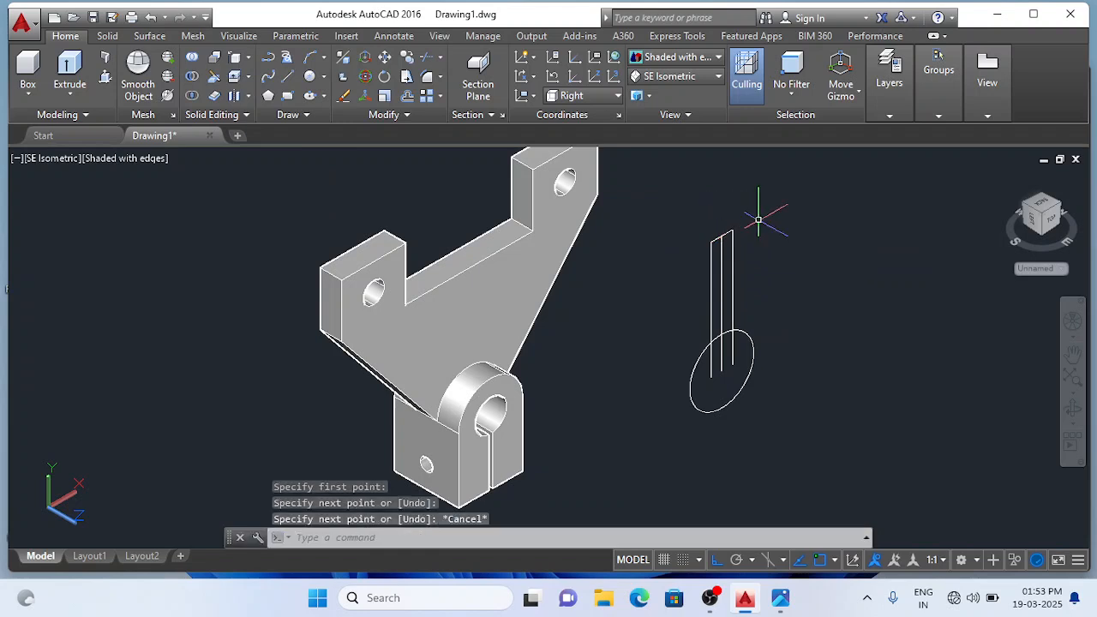
click(722, 311)
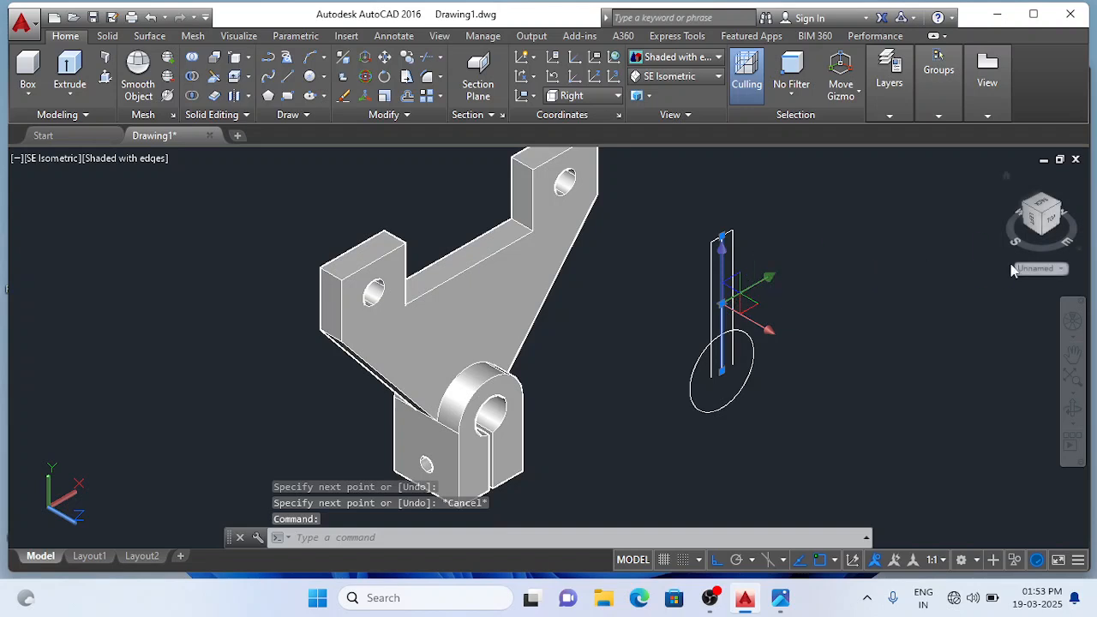
key(Delete)
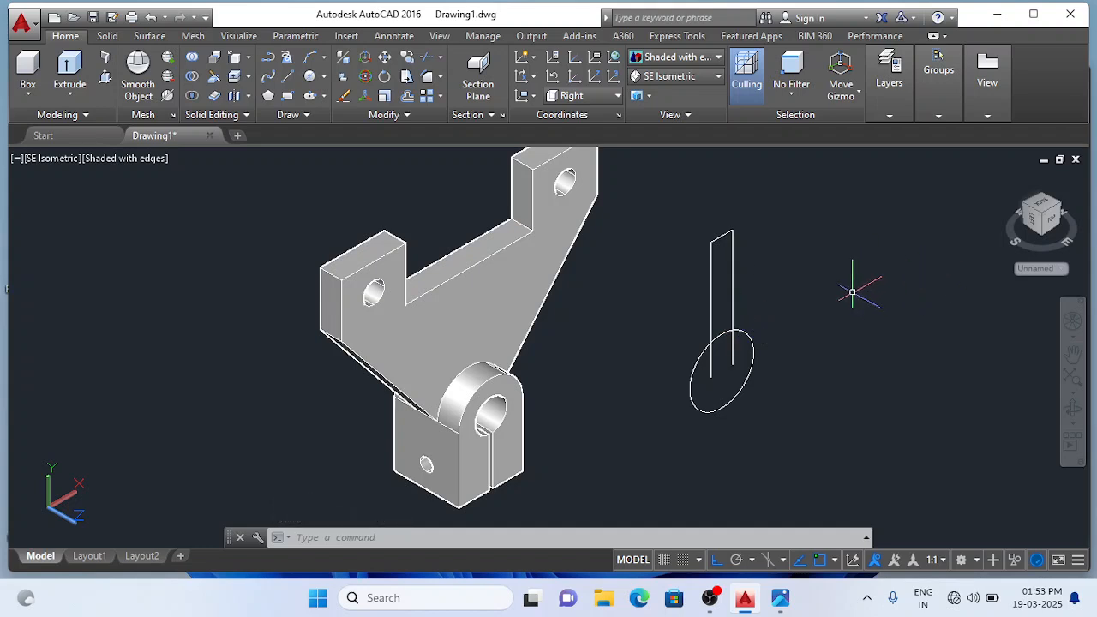
Step: Trim the circle and the two vertical lines to leave a closed rib profile with a concave arc at its lower end
key(Return)
key(Return)
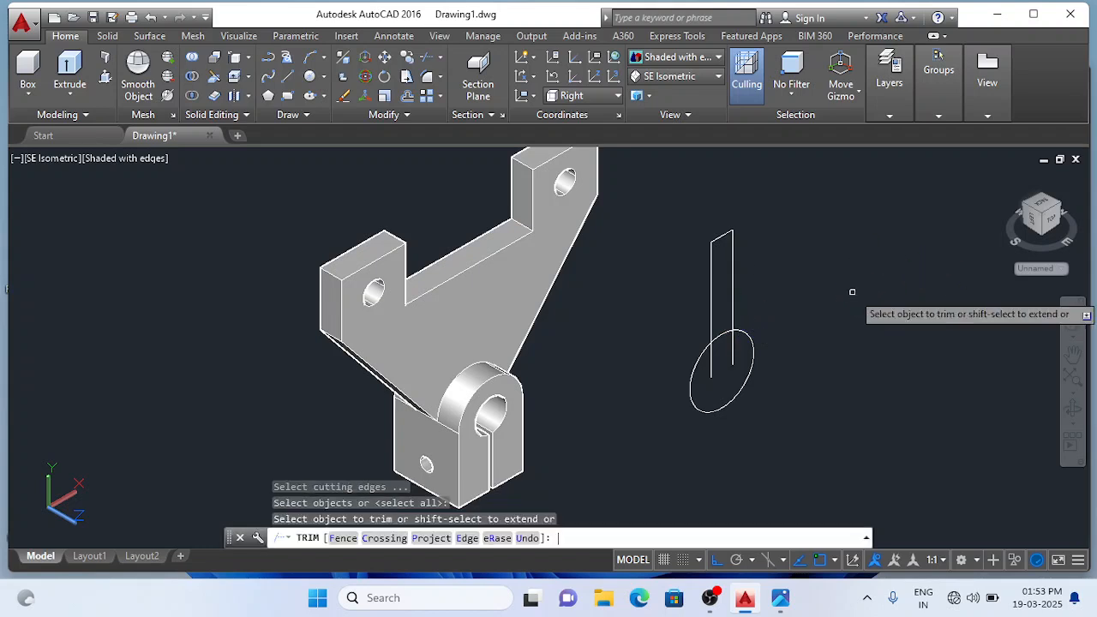
scroll(685, 289, up, 2)
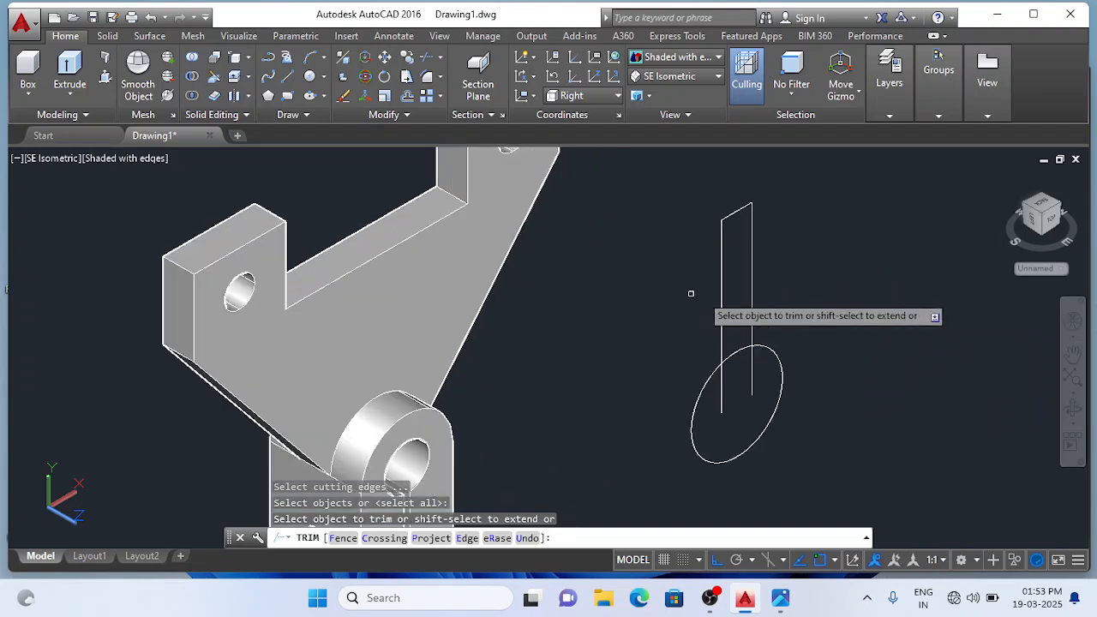
scroll(774, 339, up, 3)
click(766, 344)
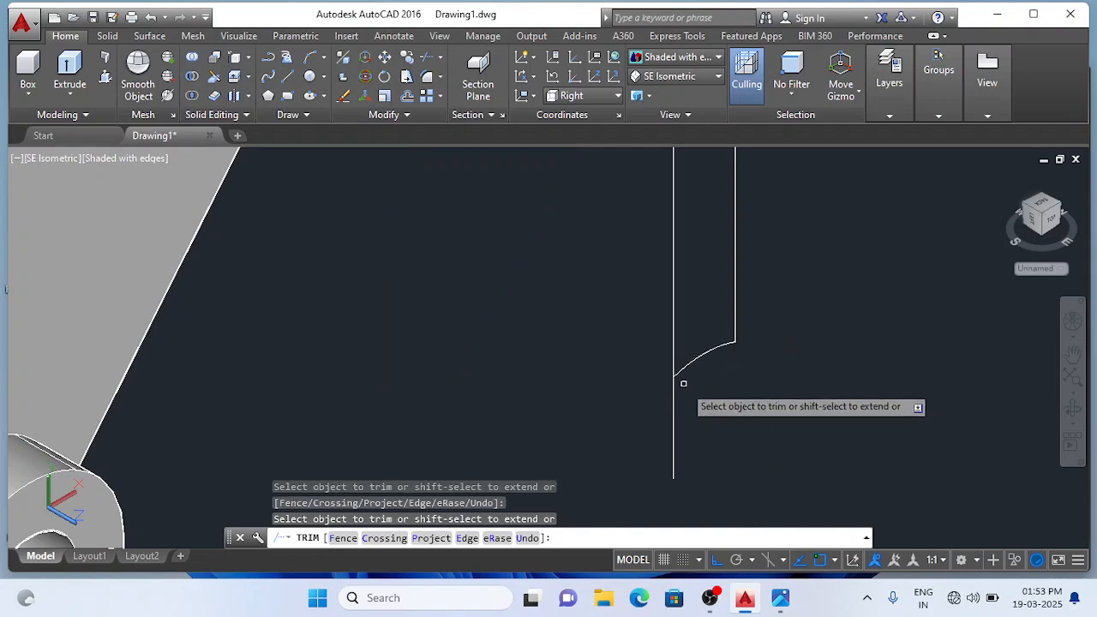
scroll(681, 381, down, 3)
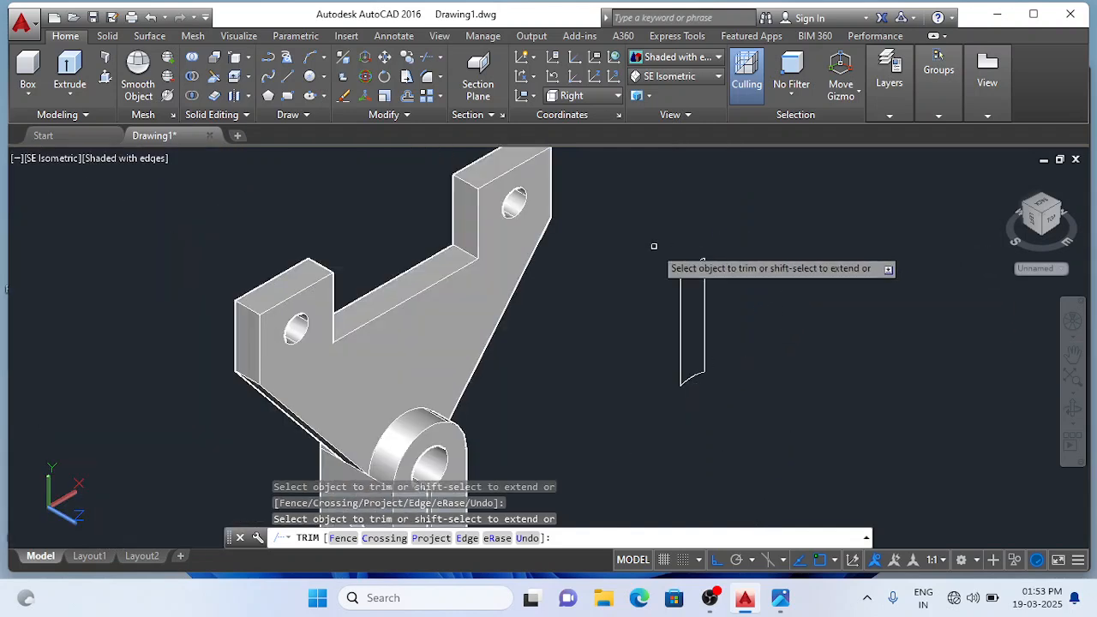
key(Escape)
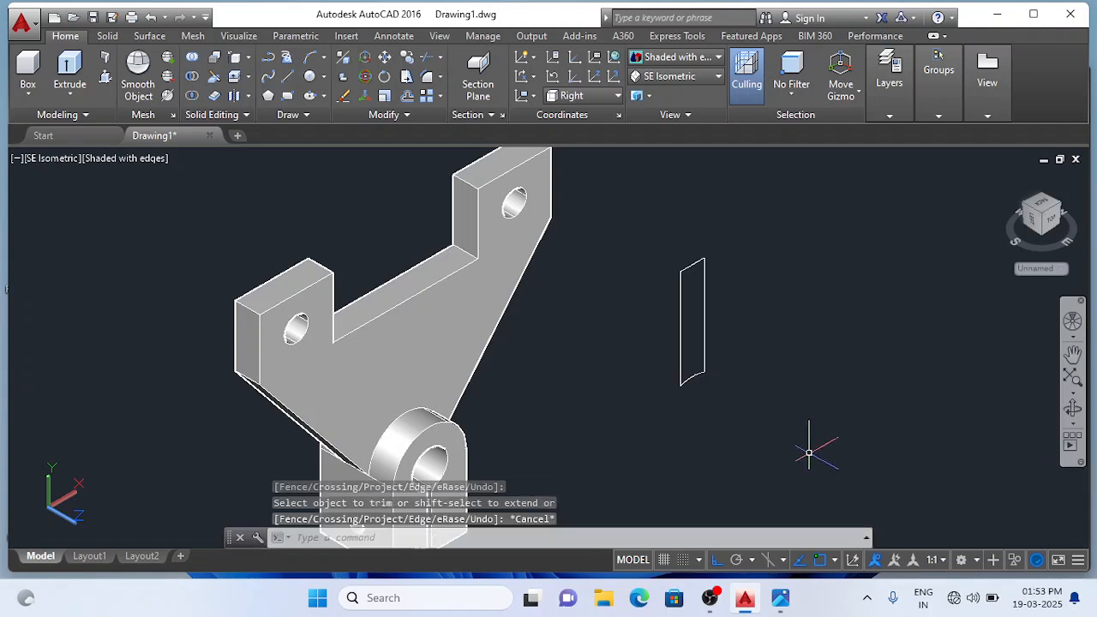
scroll(614, 386, up, 2)
scroll(686, 381, down, 3)
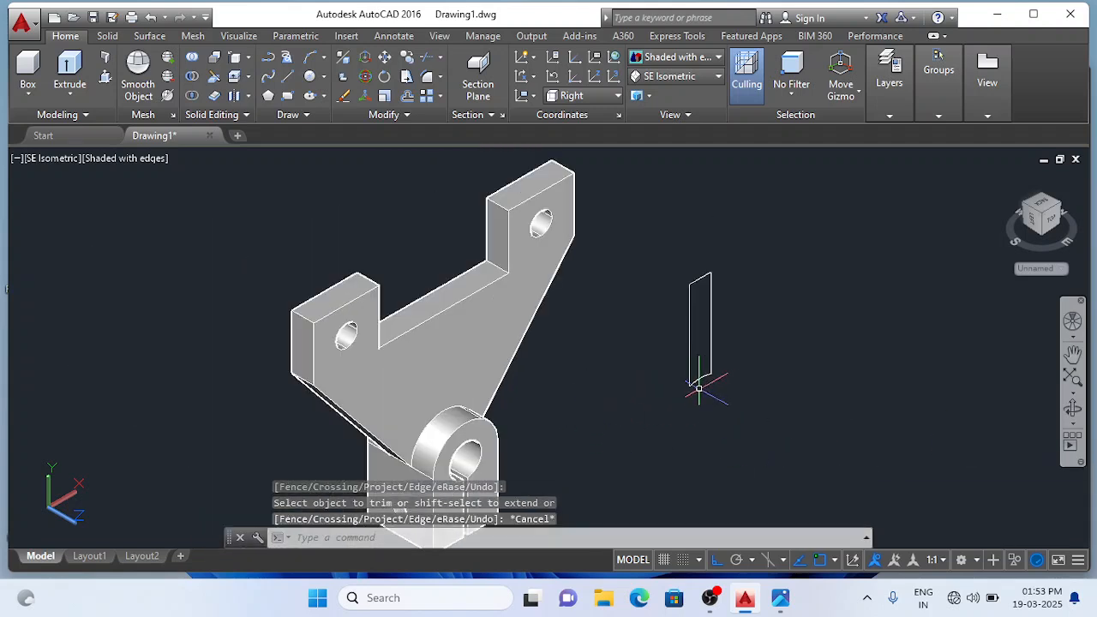
scroll(678, 385, up, 1)
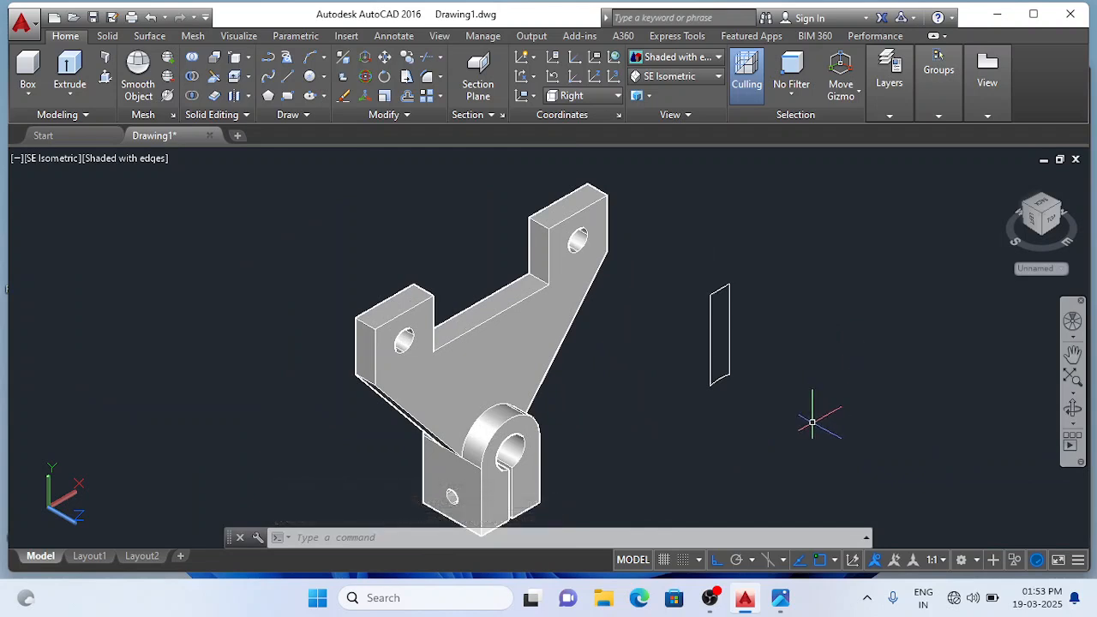
Step: Check the rib depth in the reference image and press-pull the closed rib profile by 10 into a solid
click(781, 600)
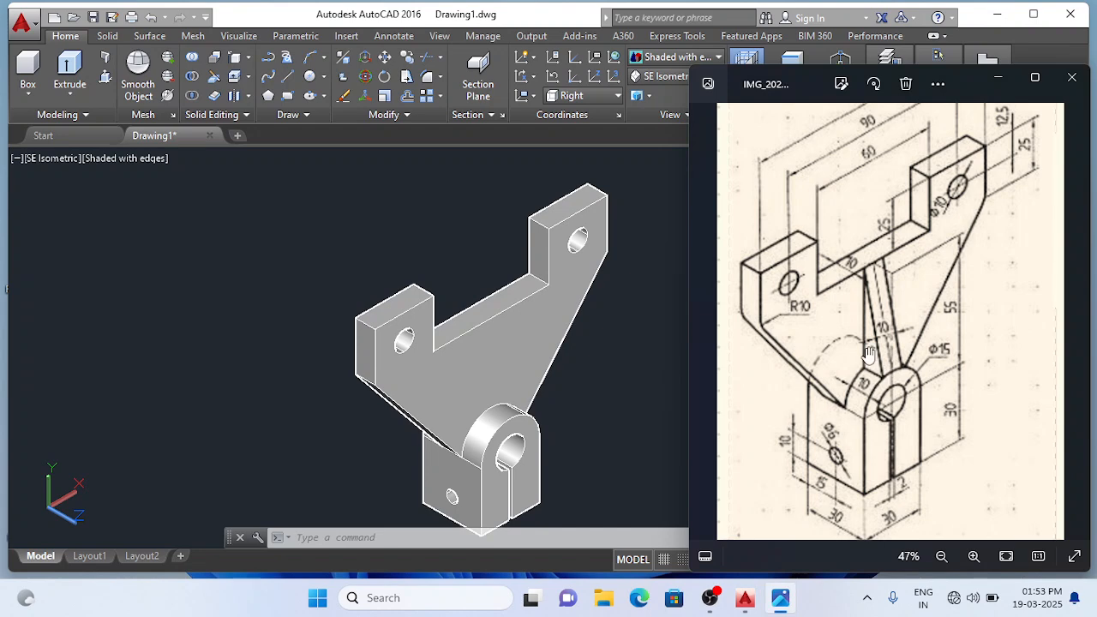
click(630, 406)
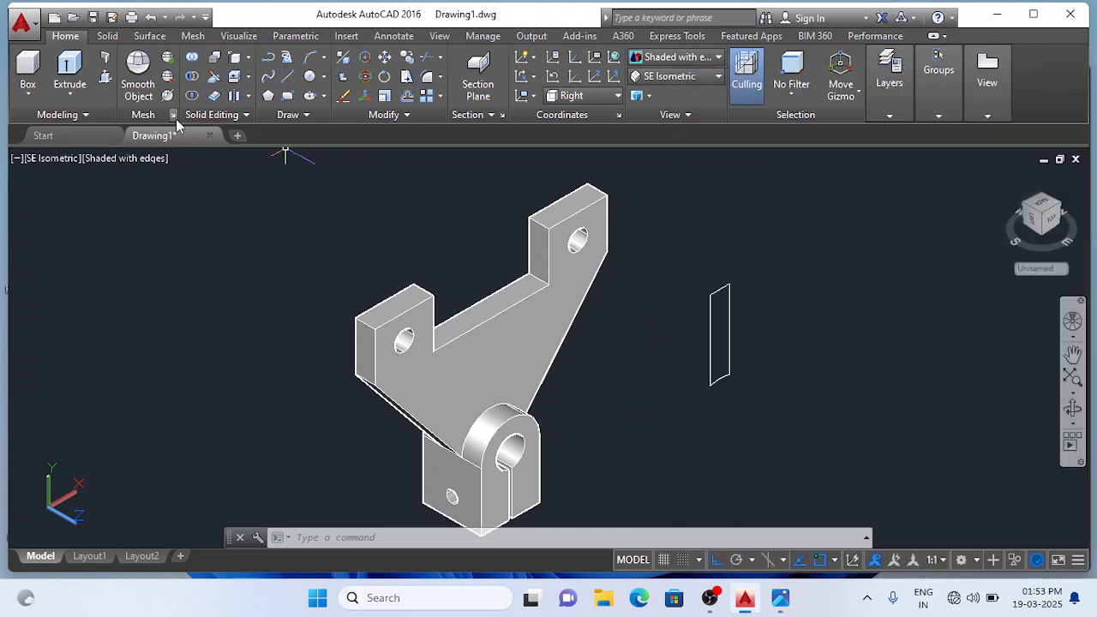
click(106, 78)
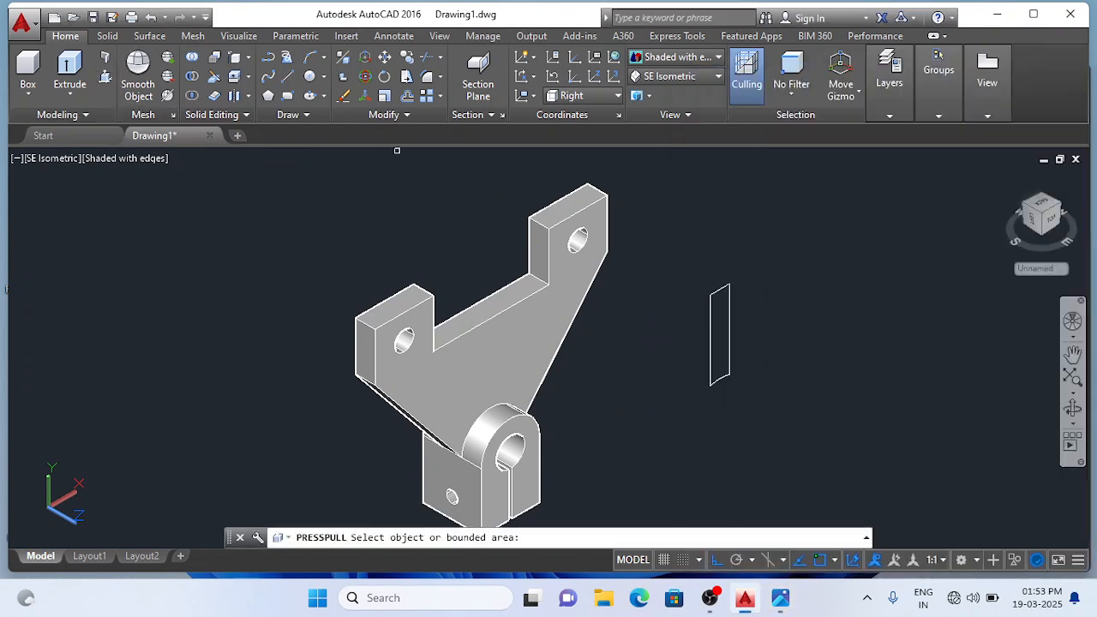
click(722, 344)
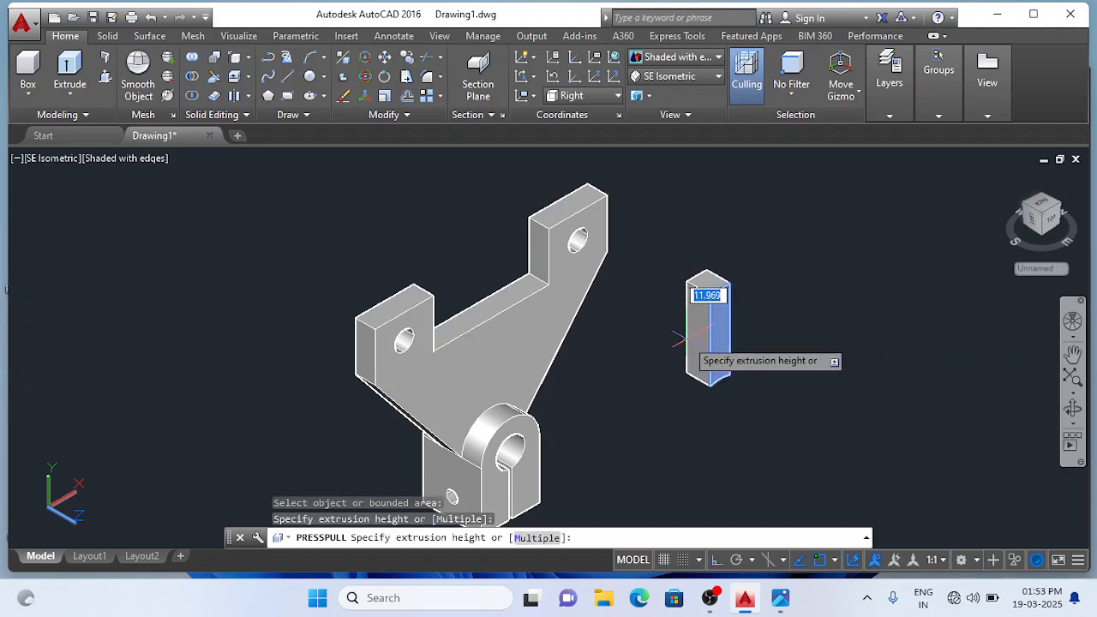
text(10)
key(Return)
scroll(677, 388, up, 2)
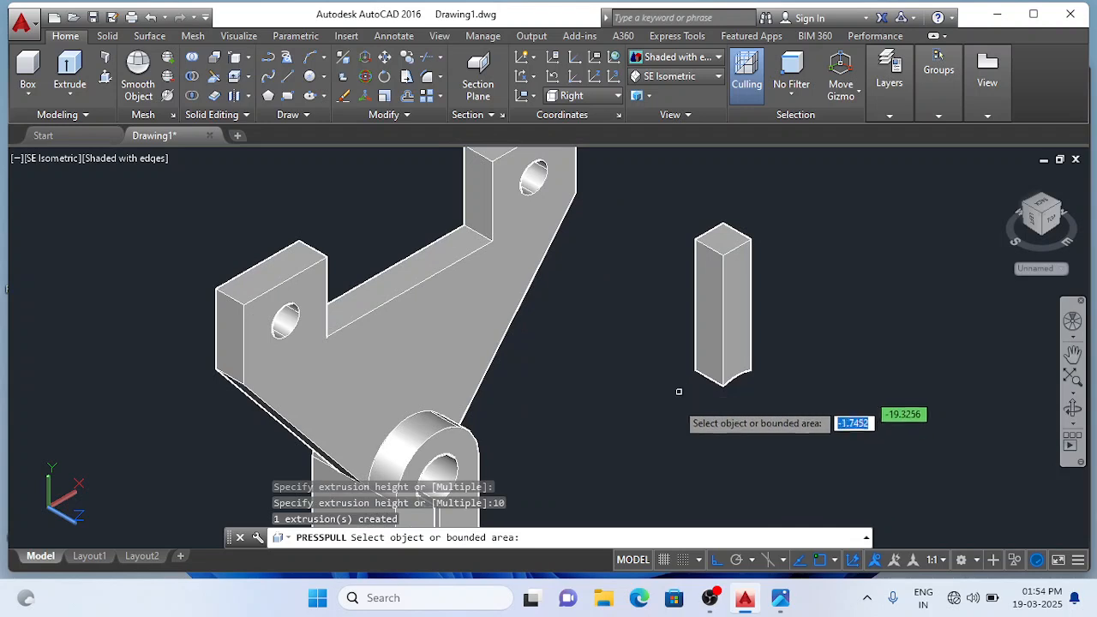
key(Return)
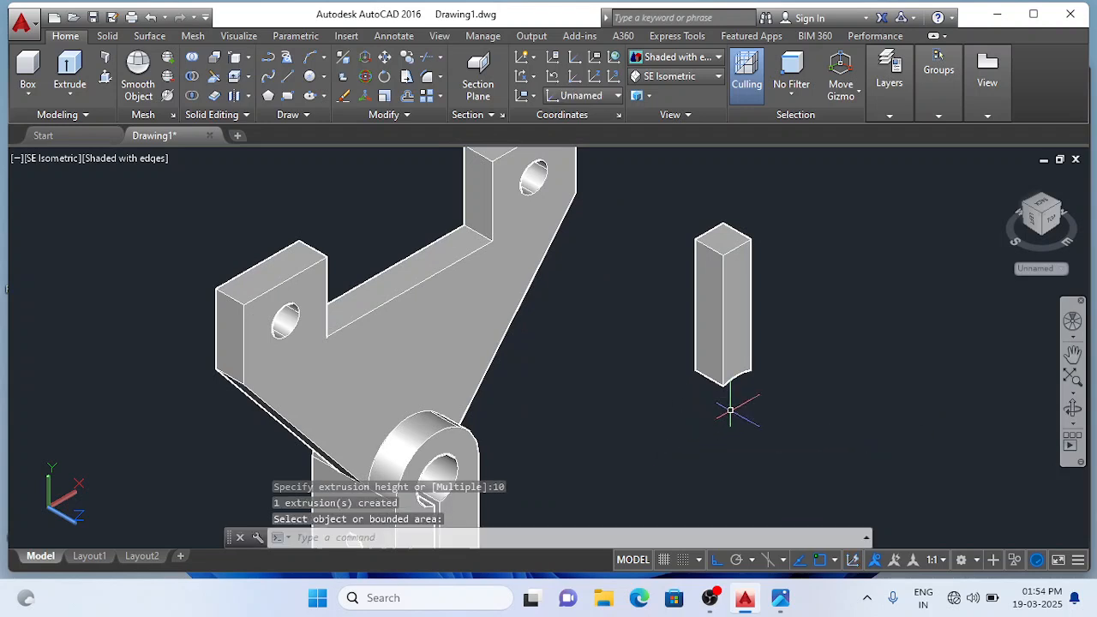
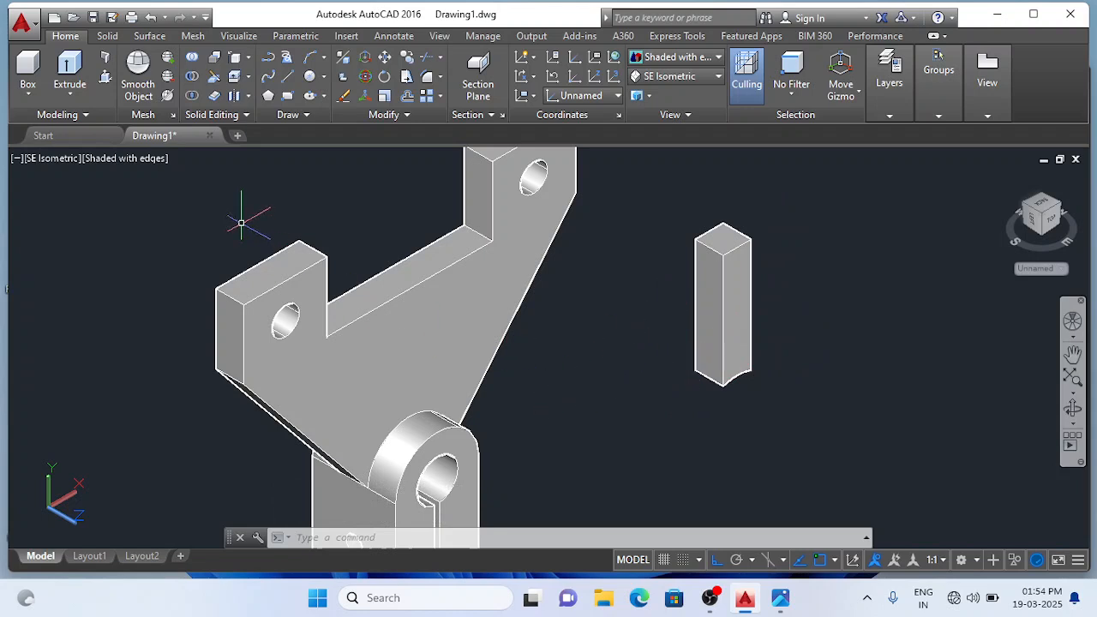
click(288, 76)
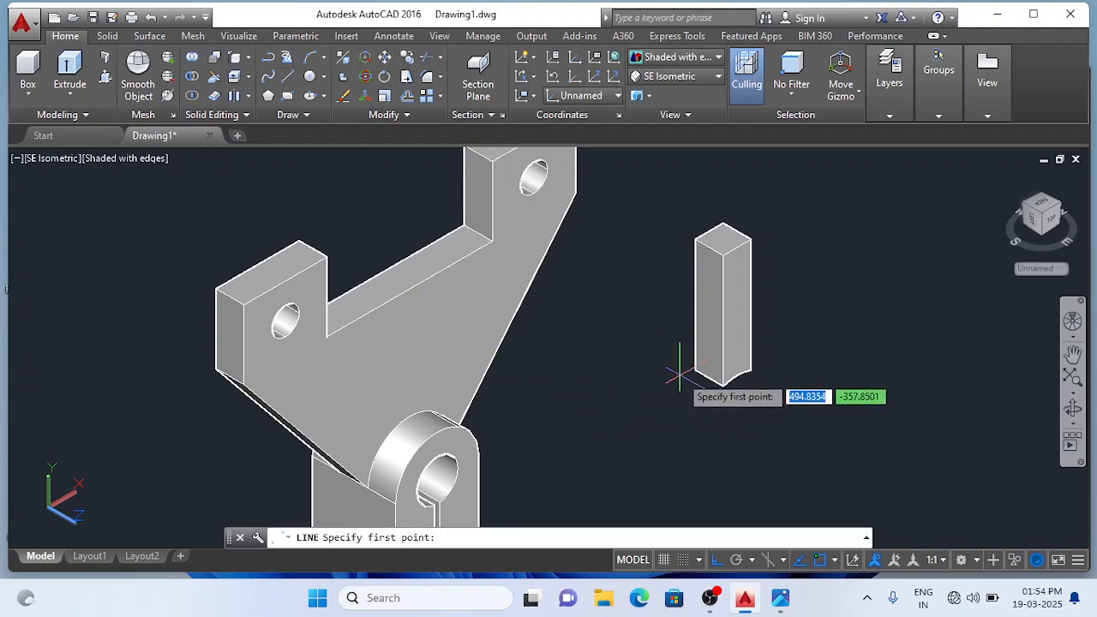
click(723, 255)
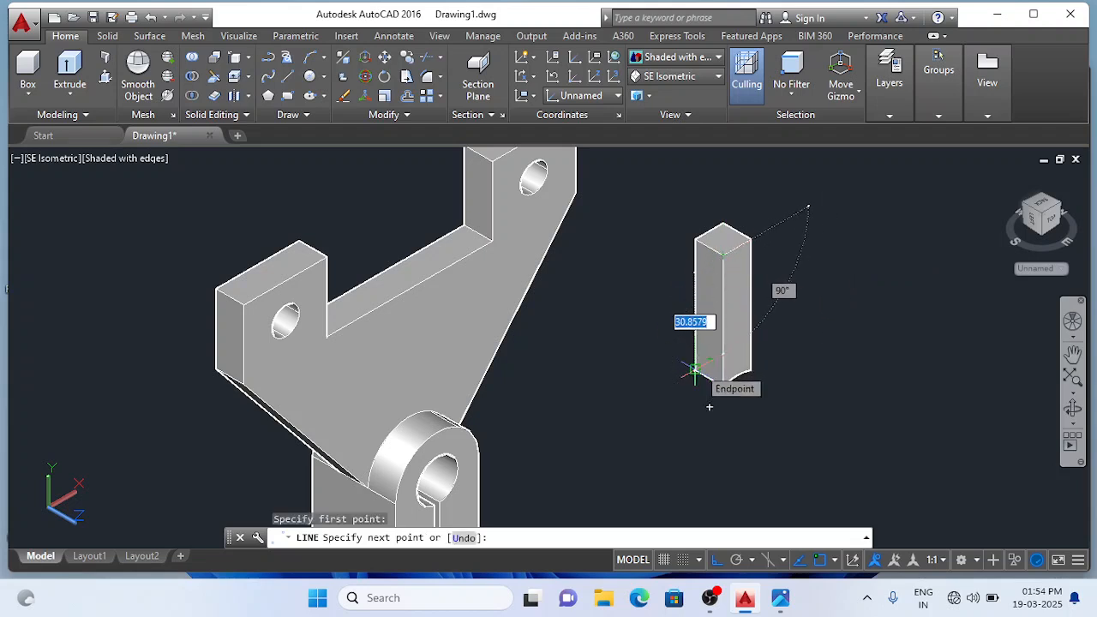
click(694, 369)
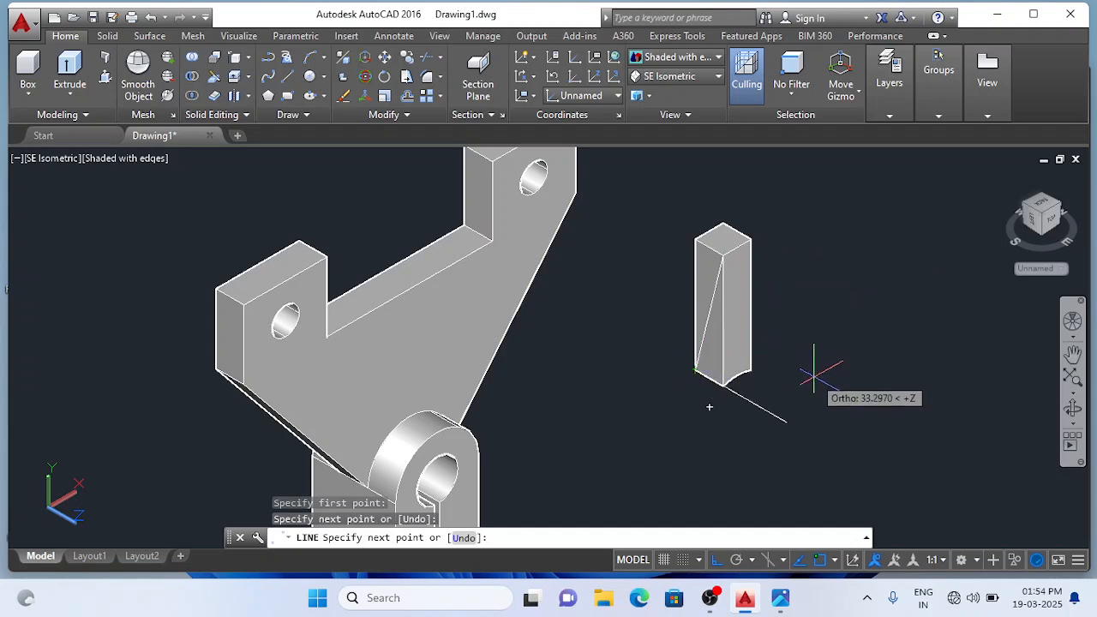
key(Escape)
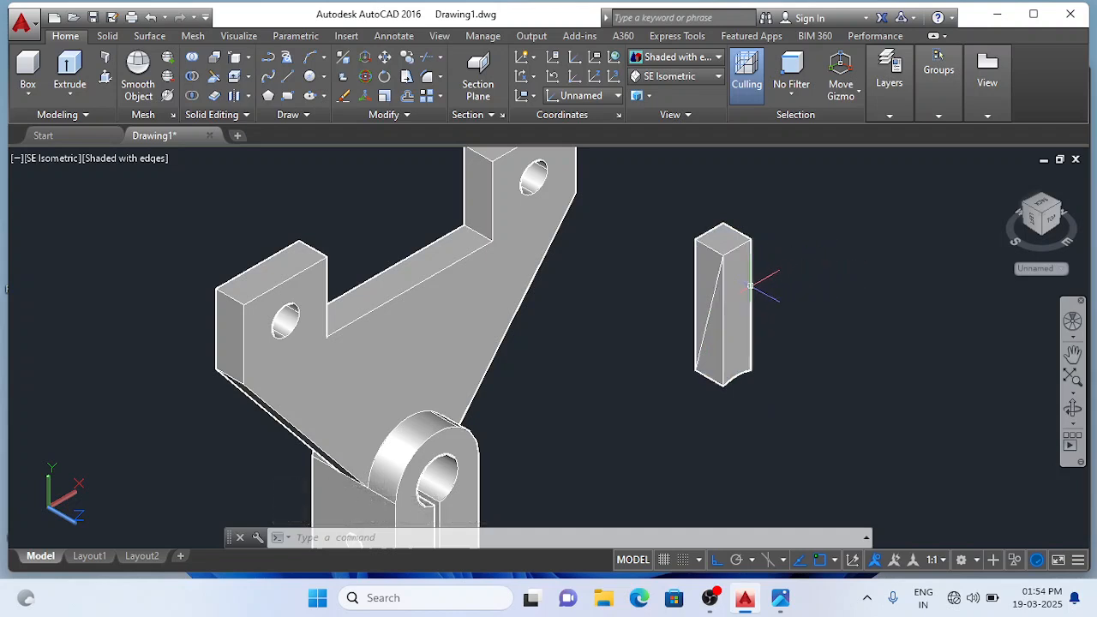
mouse_move(744, 292)
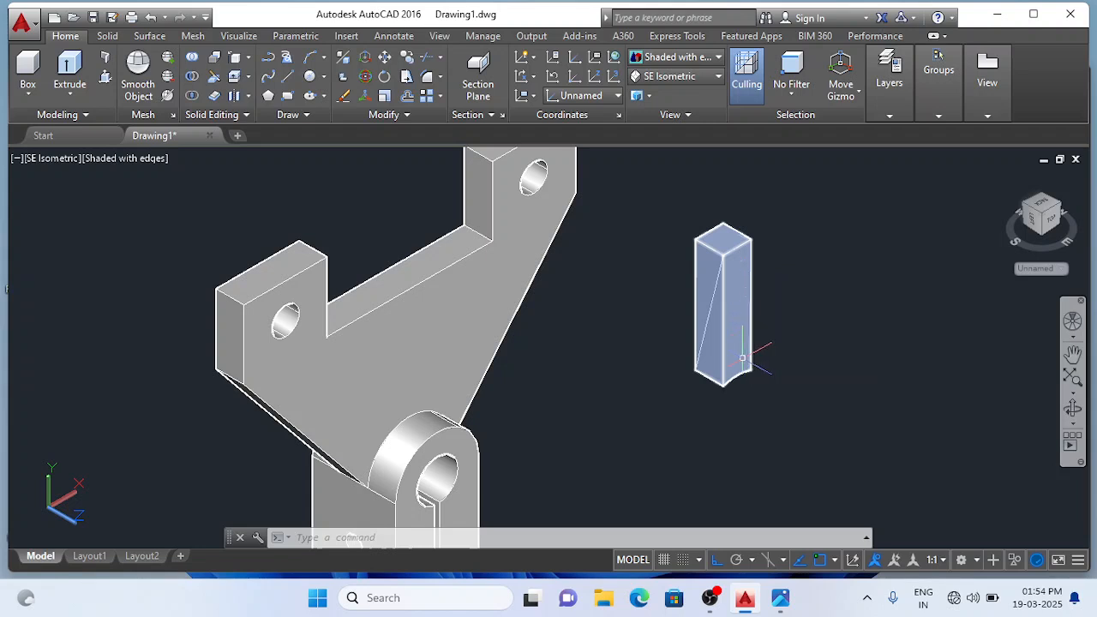
key(ctrl+z)
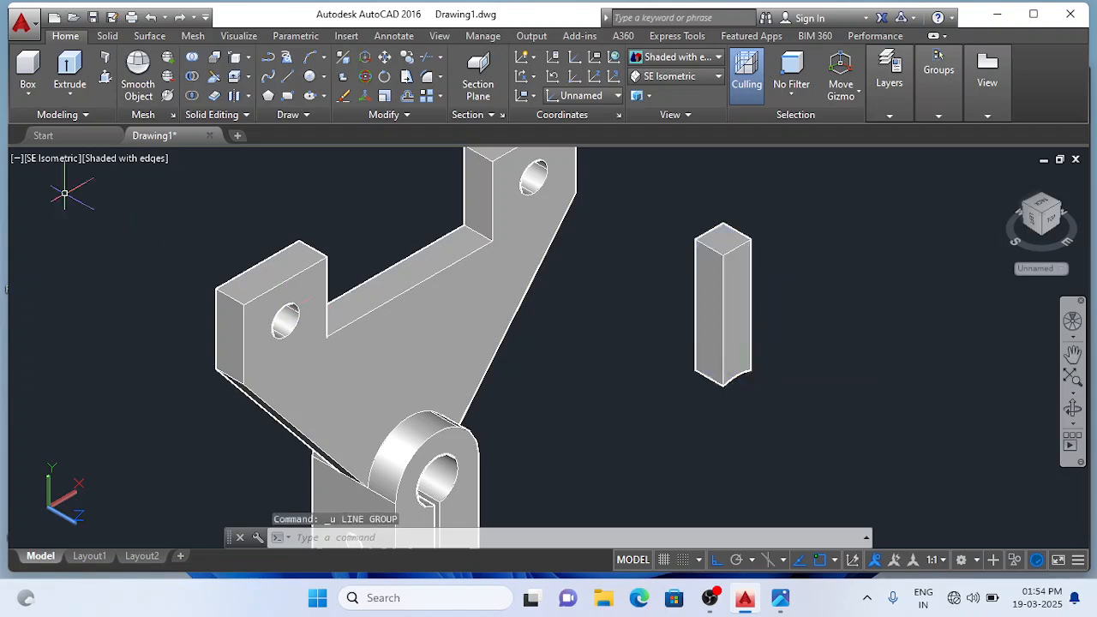
Step: Draw a diagonal line on the rib block's side face from the upper rear corner to the lower front corner
click(287, 77)
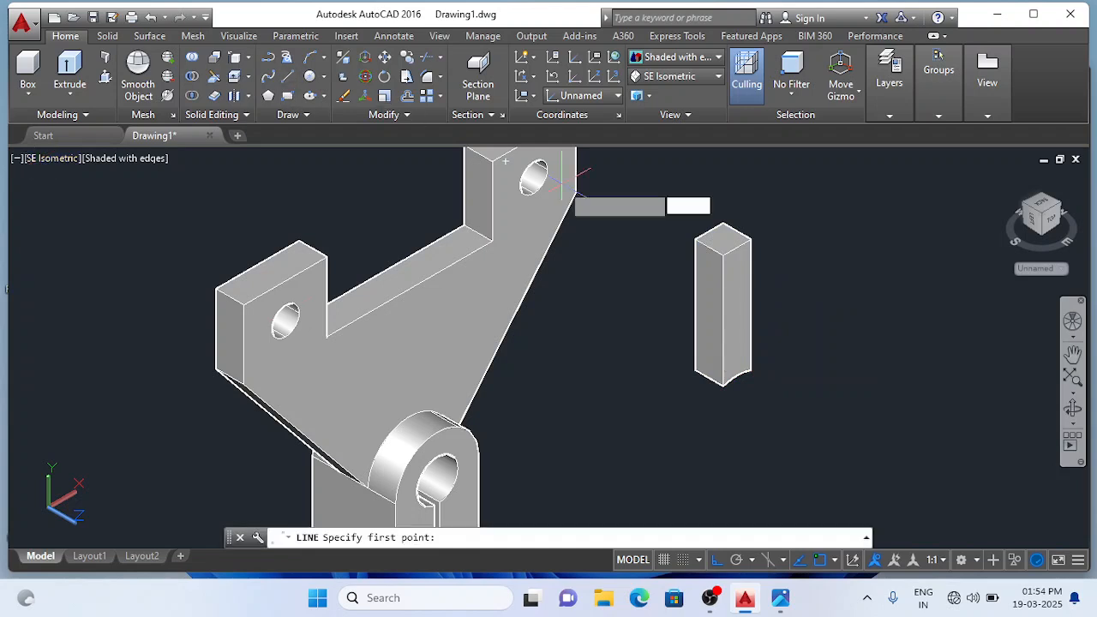
click(695, 239)
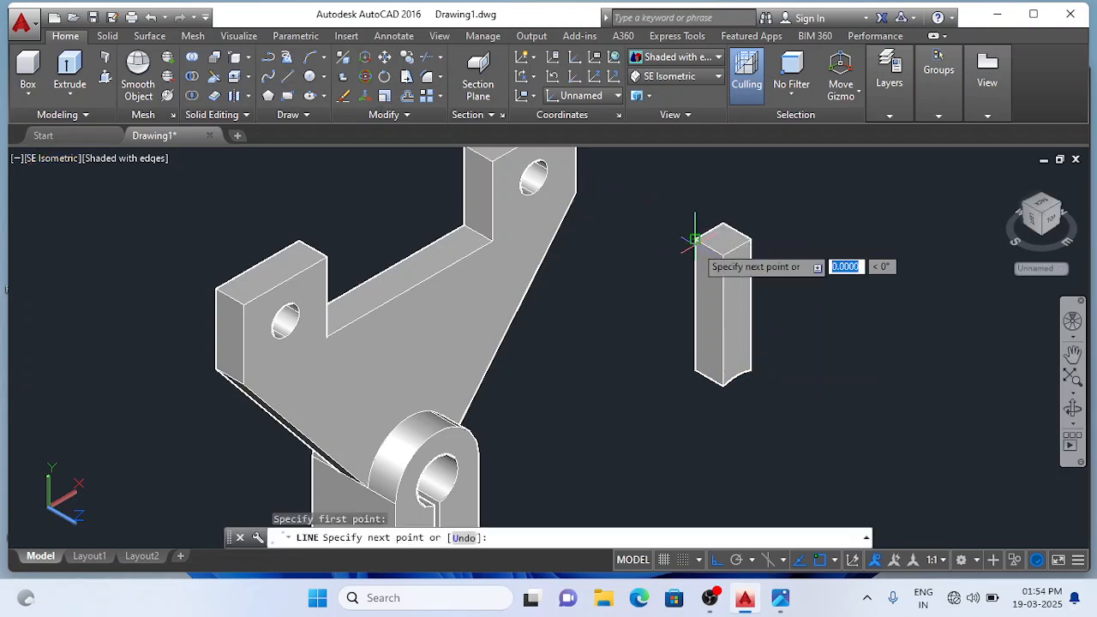
click(723, 385)
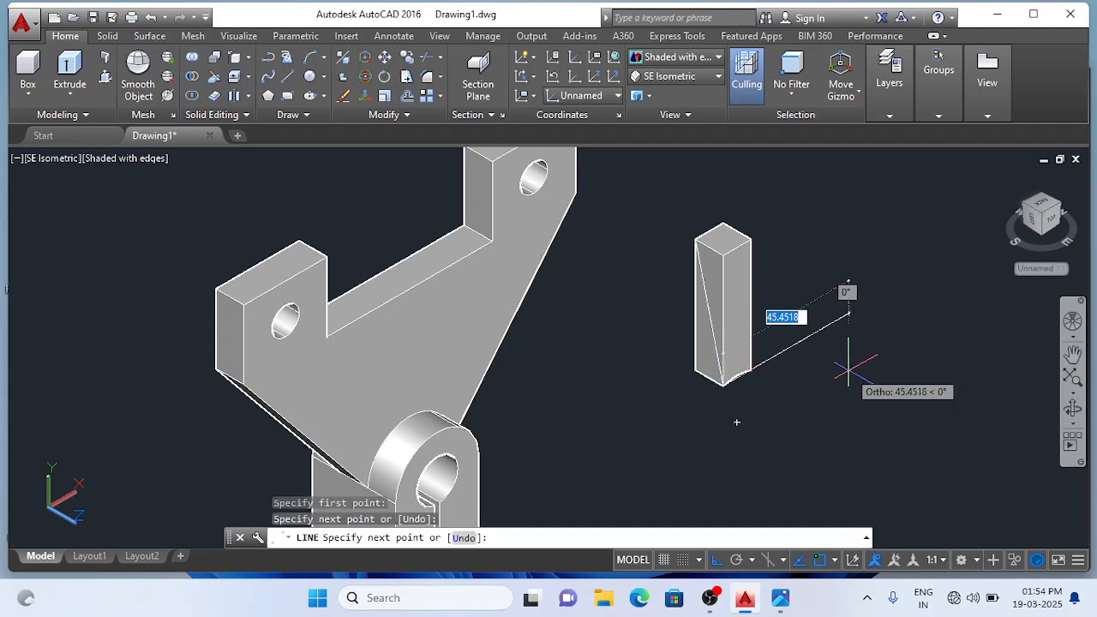
key(Escape)
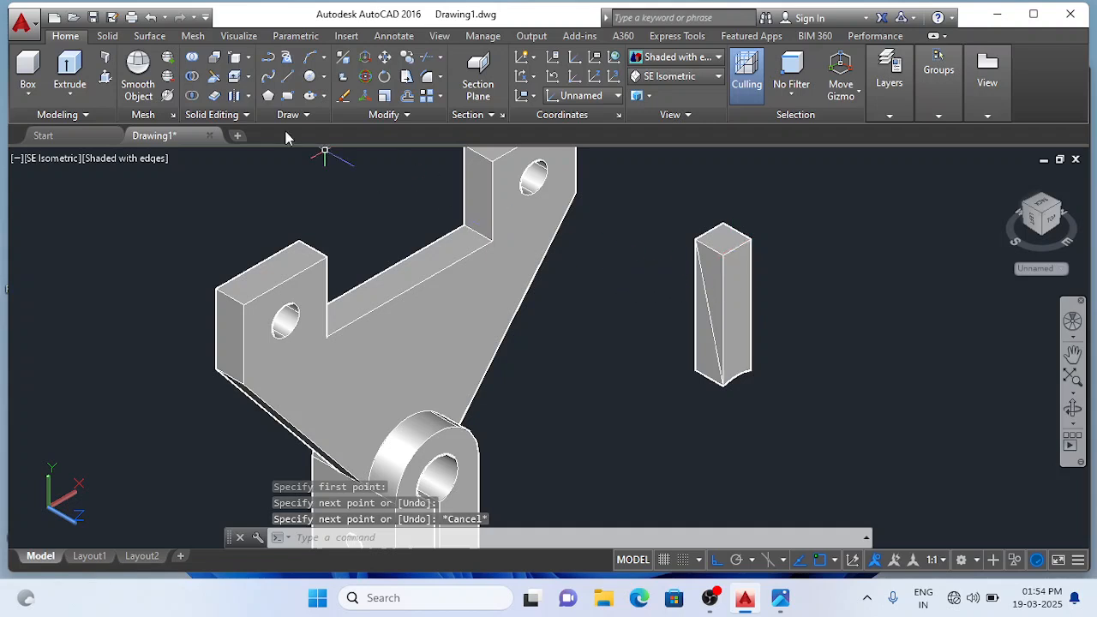
Step: Press-pull the triangular area in front of the diagonal through the rib block to cut it into a wedge
click(105, 76)
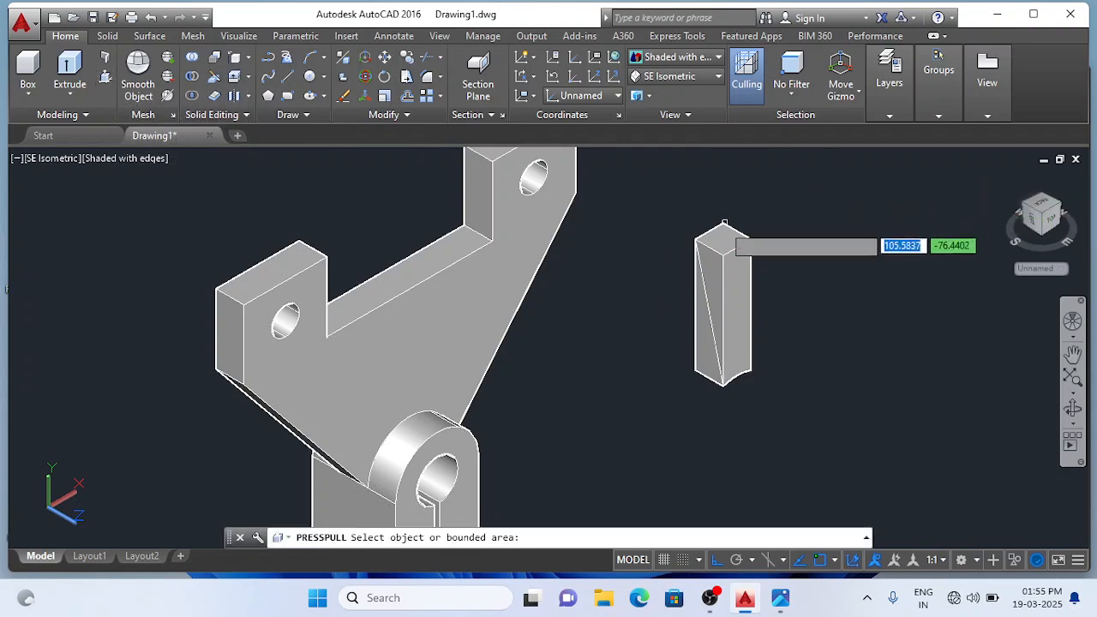
click(712, 279)
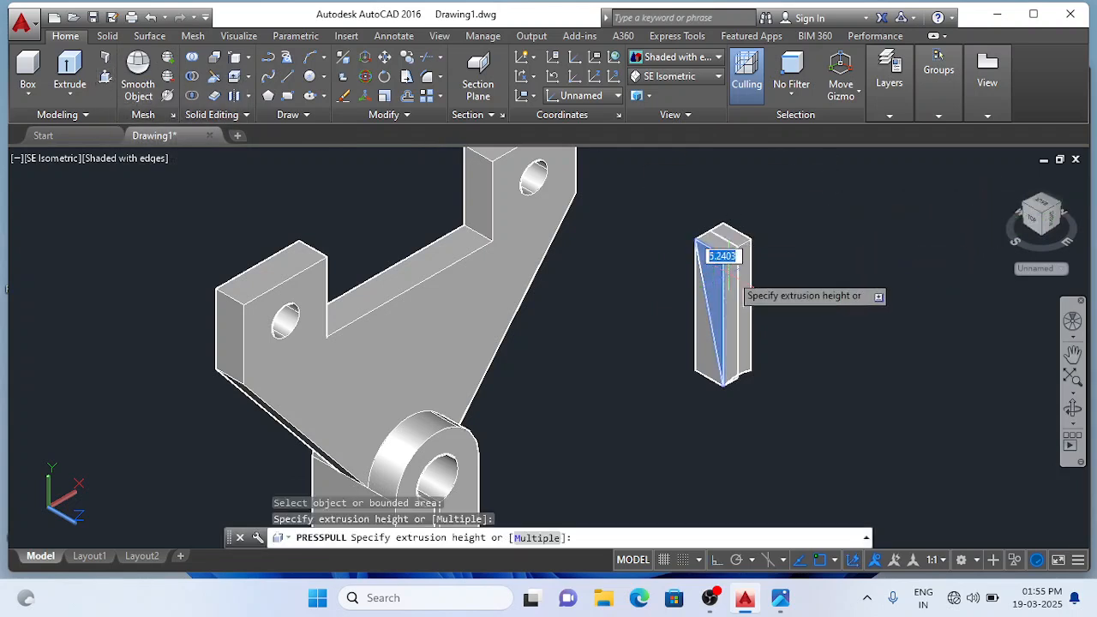
click(866, 327)
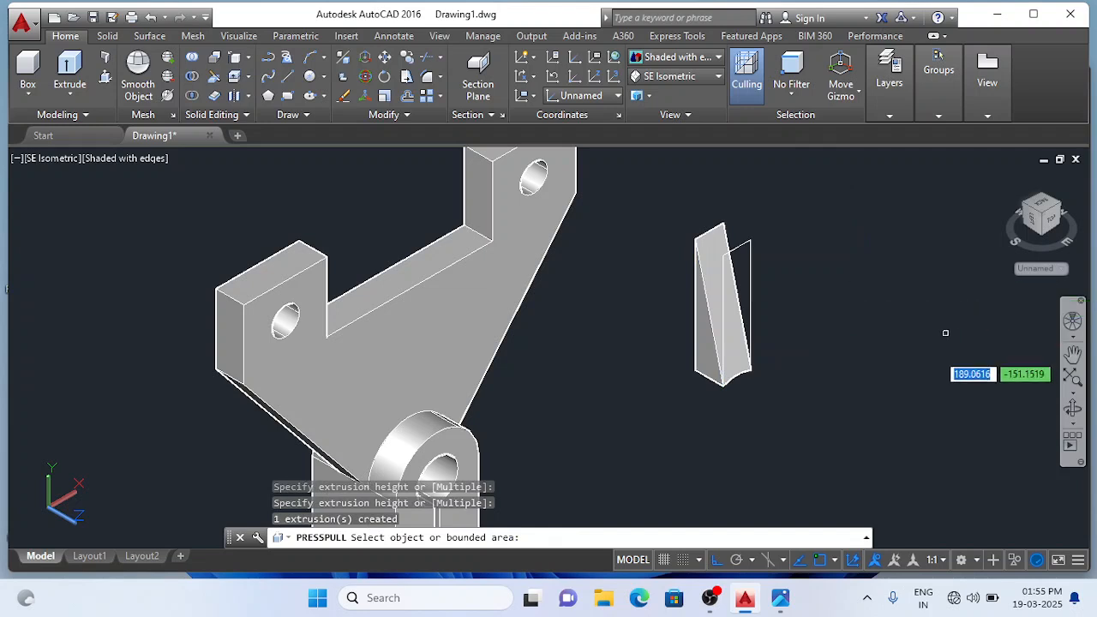
scroll(708, 390, down, 1)
scroll(710, 390, down, 2)
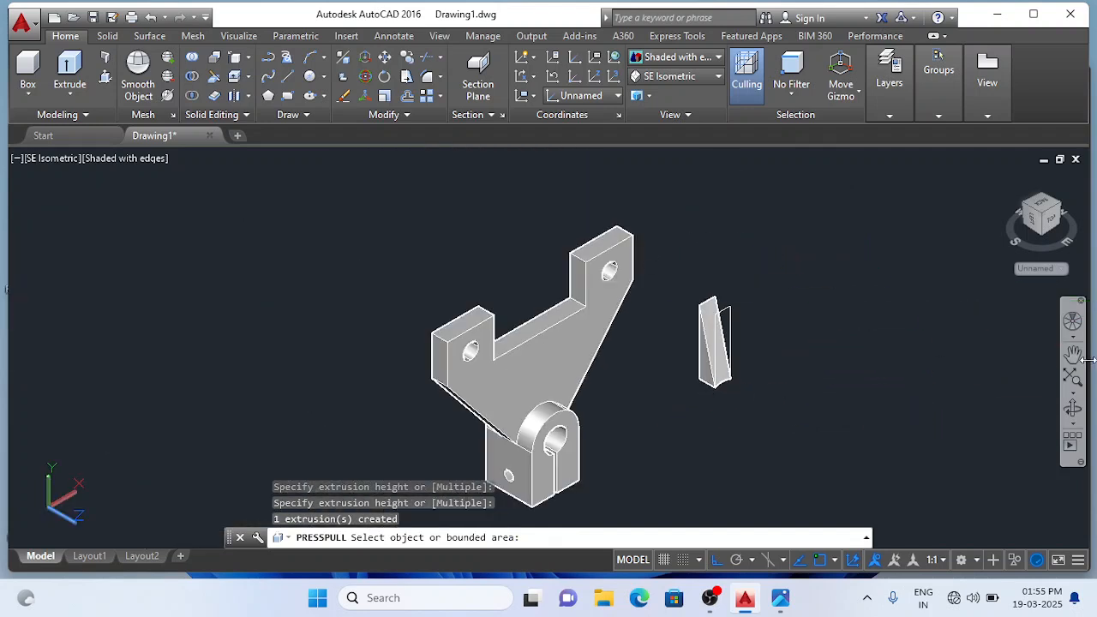
key(Return)
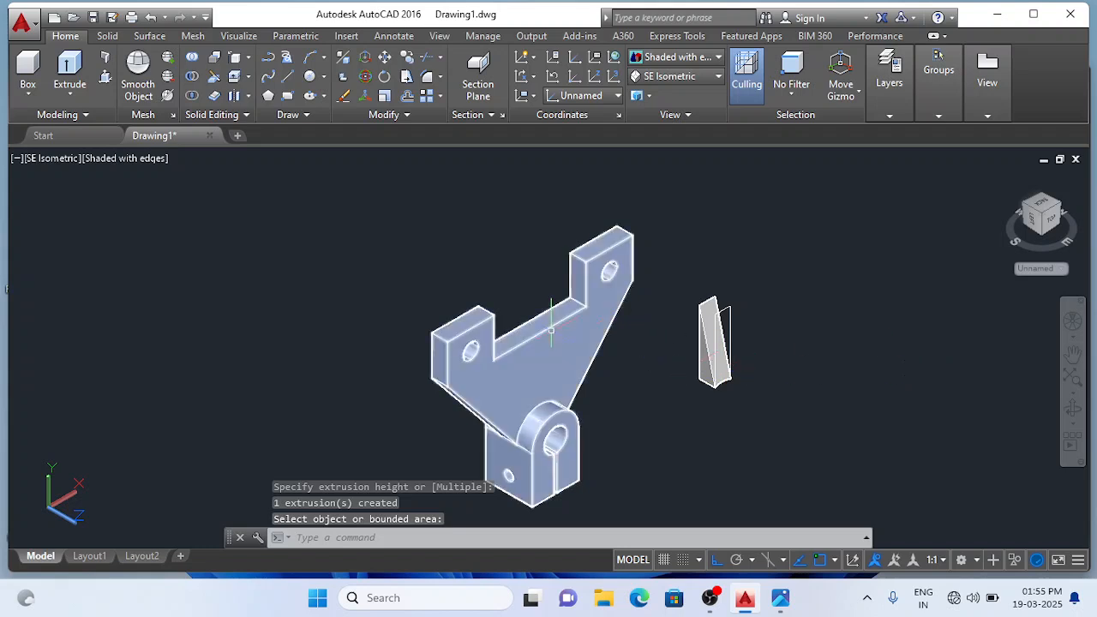
Step: Move the wedge-shaped rib by its top edge's midpoint to the midpoint of the plate's upper front edge between the two lugs
scroll(669, 307, up, 2)
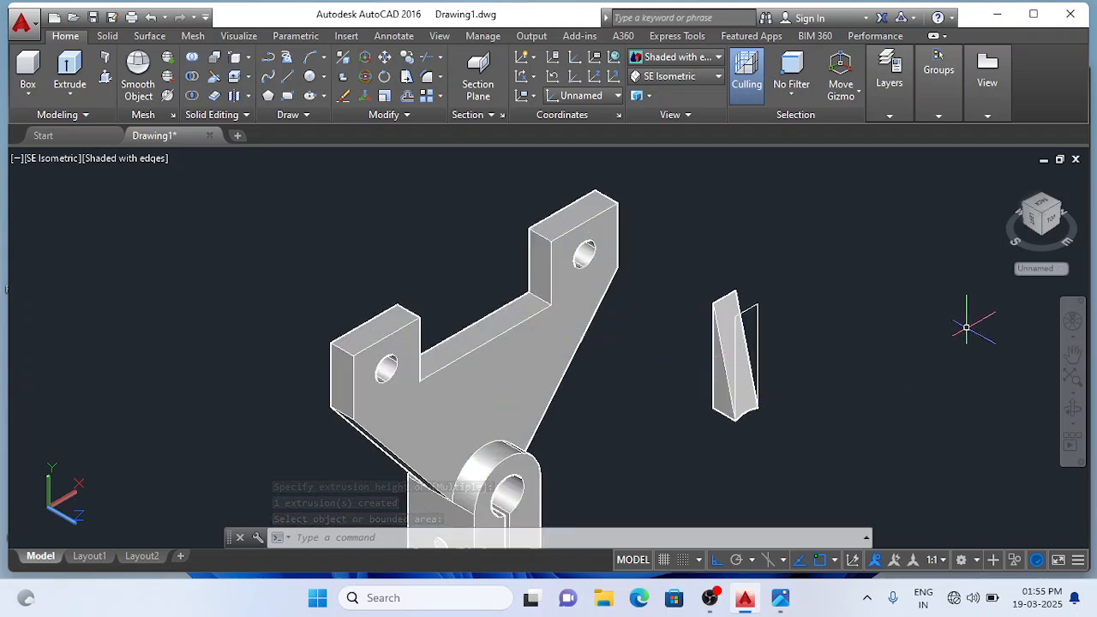
text(m)
key(Return)
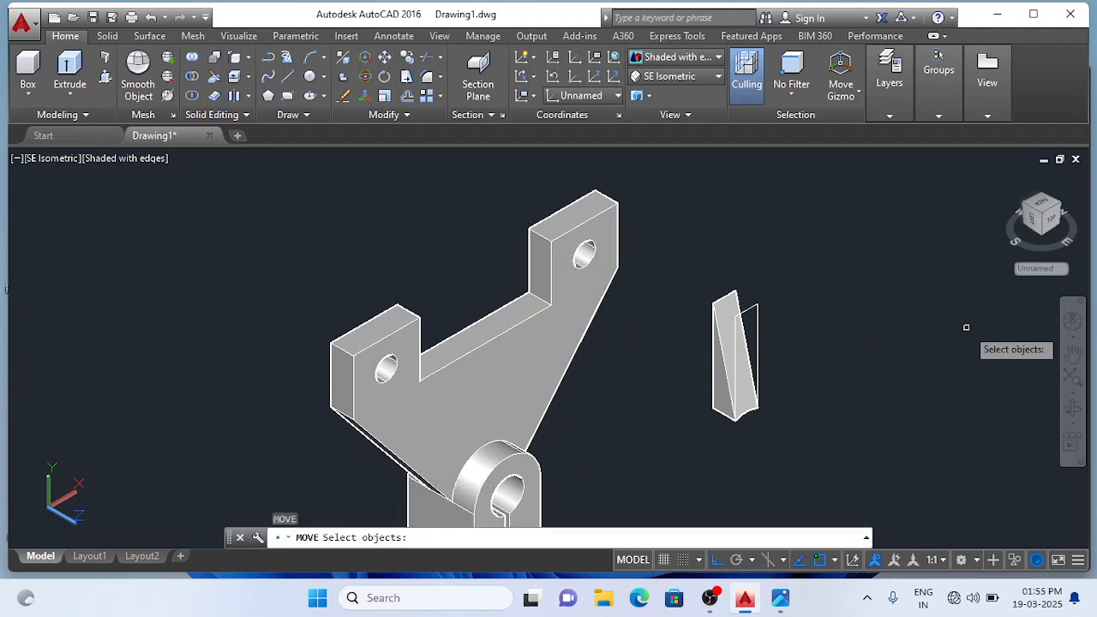
click(733, 302)
key(Return)
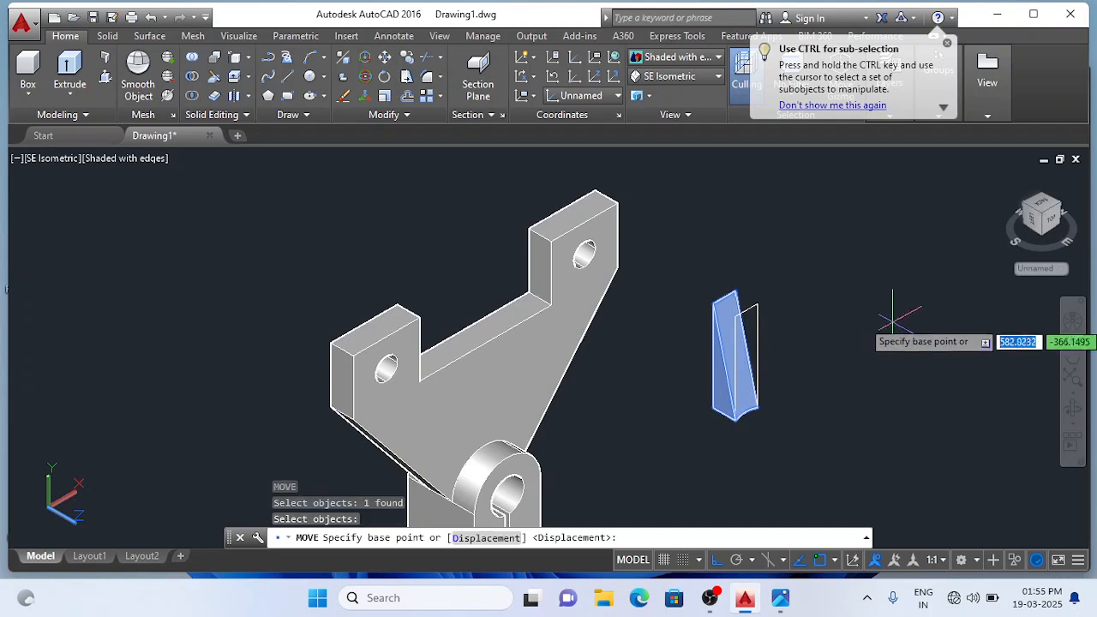
scroll(814, 257, up, 2)
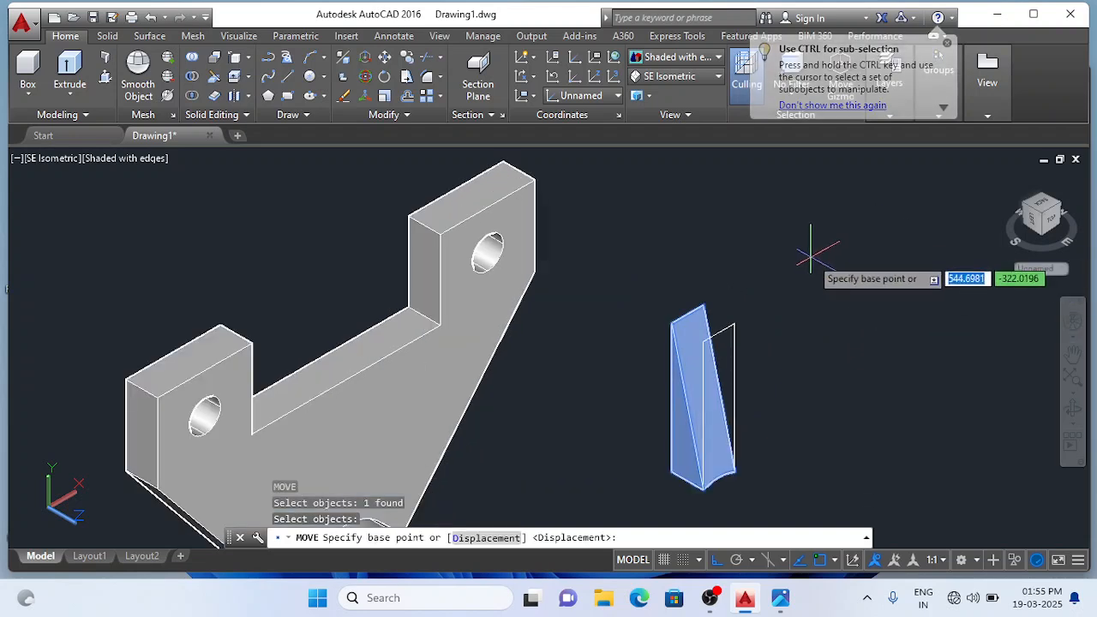
click(683, 313)
scroll(690, 311, down, 4)
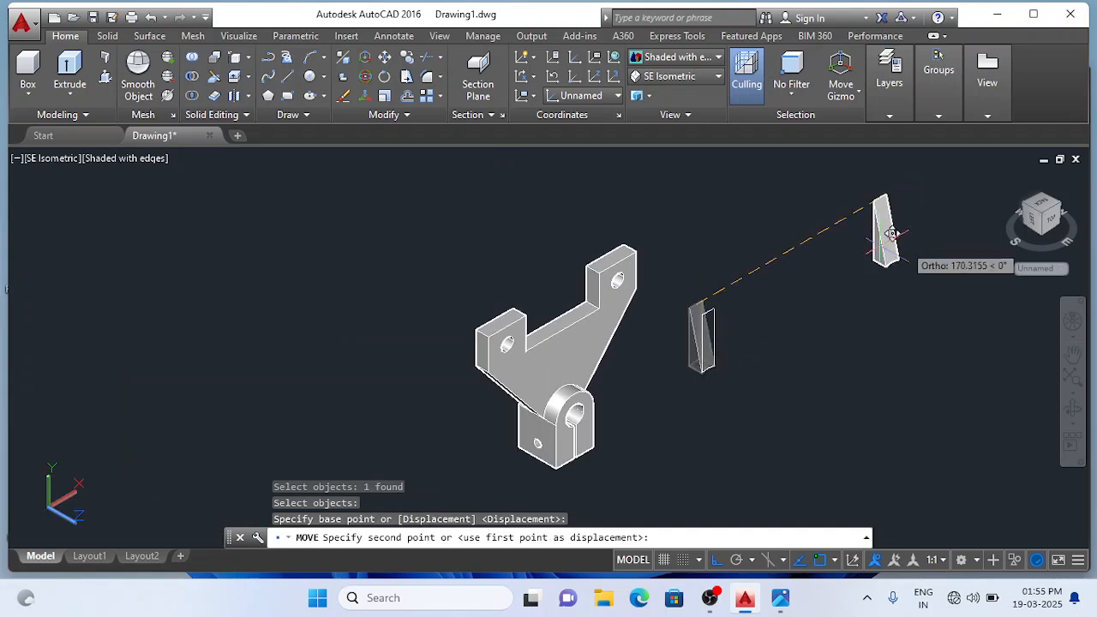
scroll(658, 364, up, 3)
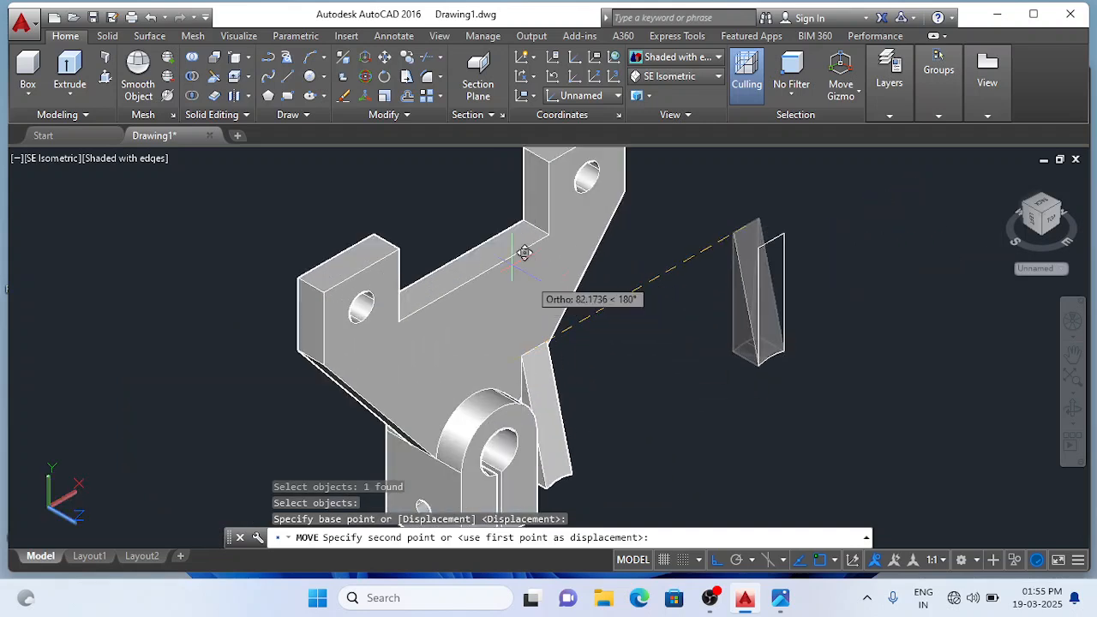
click(464, 283)
scroll(566, 351, down, 4)
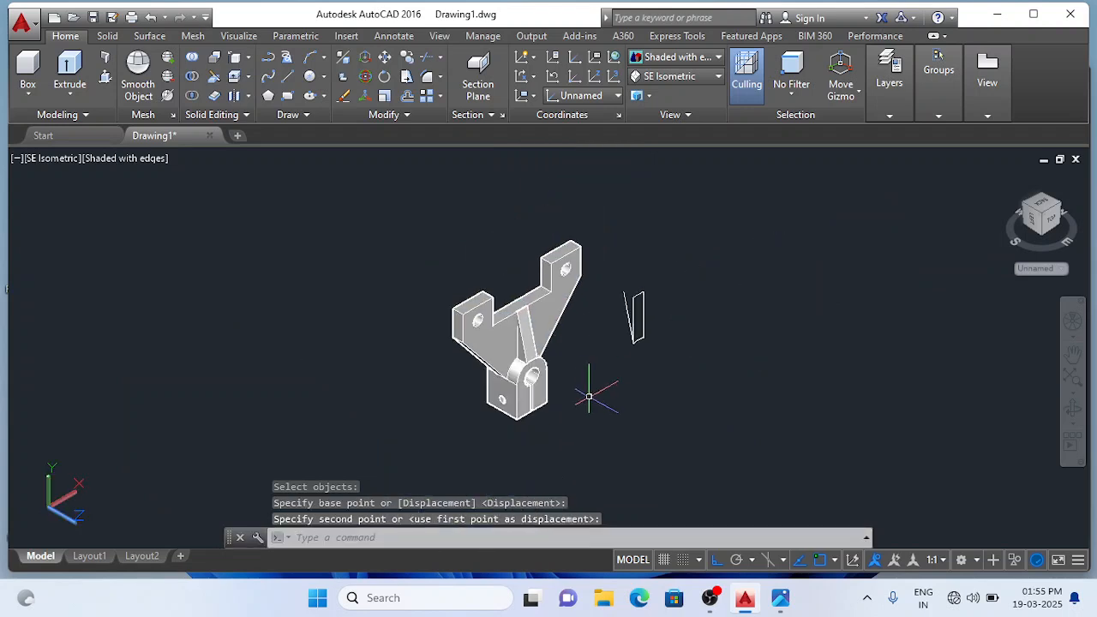
Step: Examine how the placed rib meets the plate's front face and the rounded boss of the lower block
scroll(470, 372, up, 7)
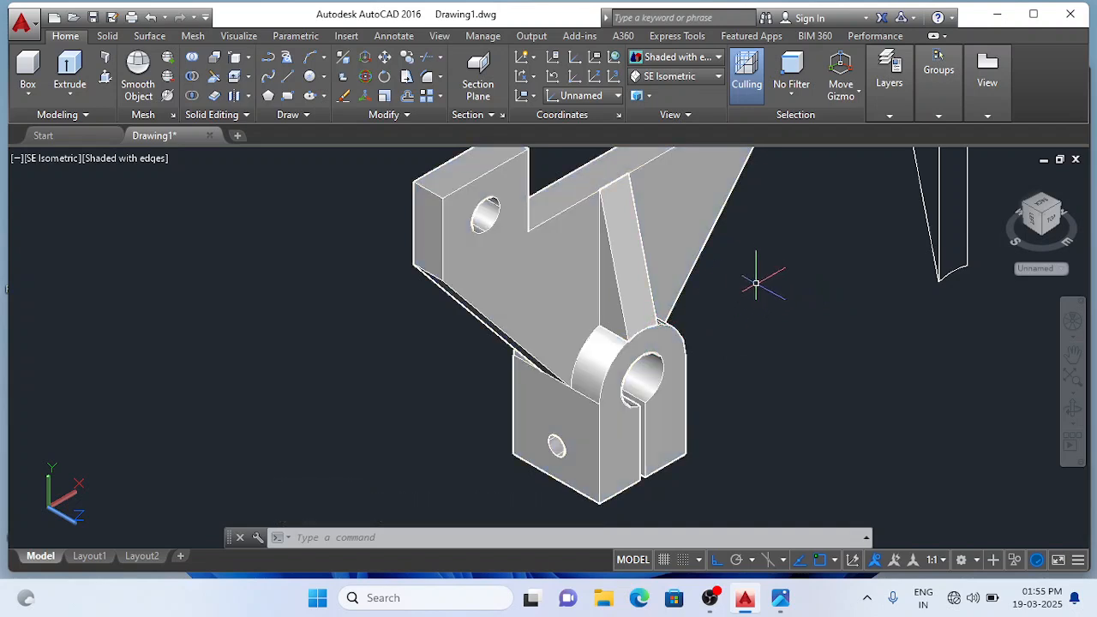
scroll(777, 268, down, 2)
scroll(775, 274, up, 4)
scroll(775, 274, down, 2)
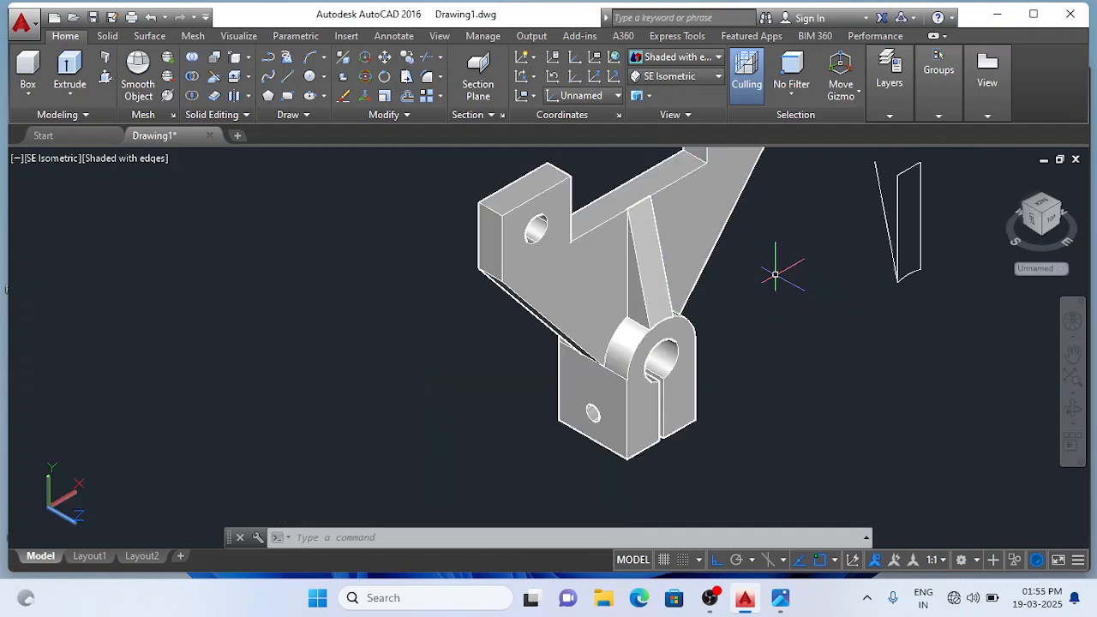
scroll(775, 274, up, 2)
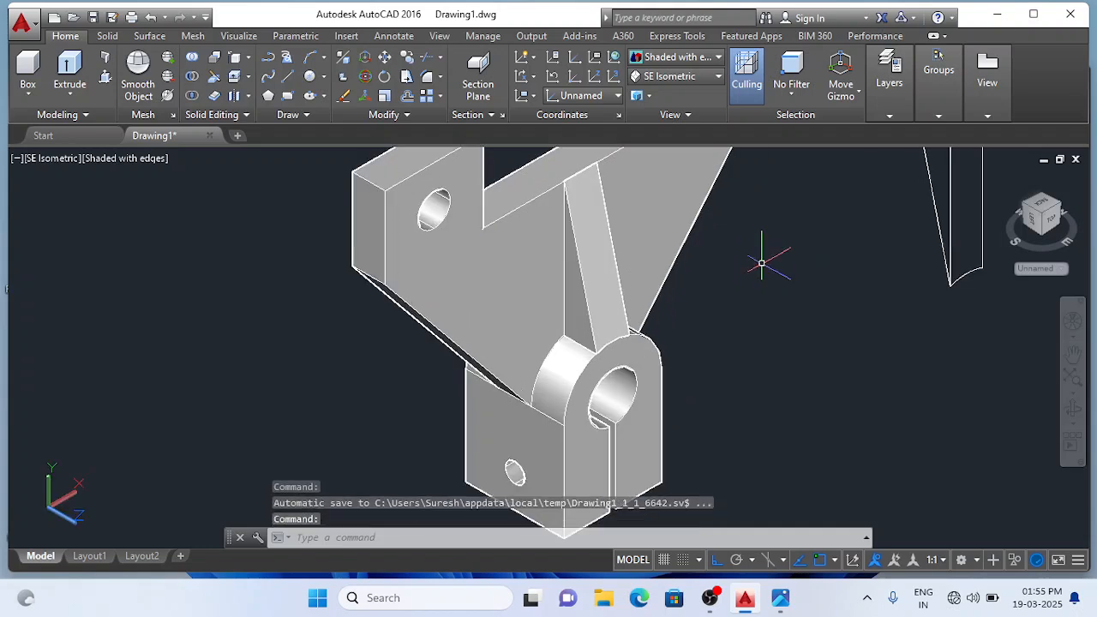
scroll(724, 257, down, 2)
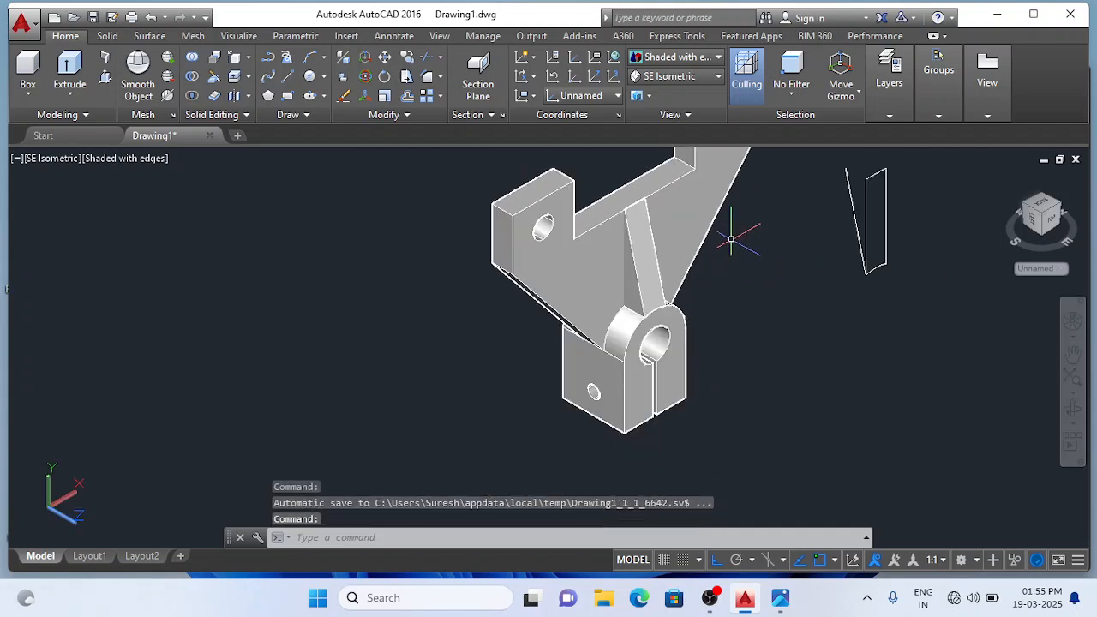
scroll(734, 230, up, 2)
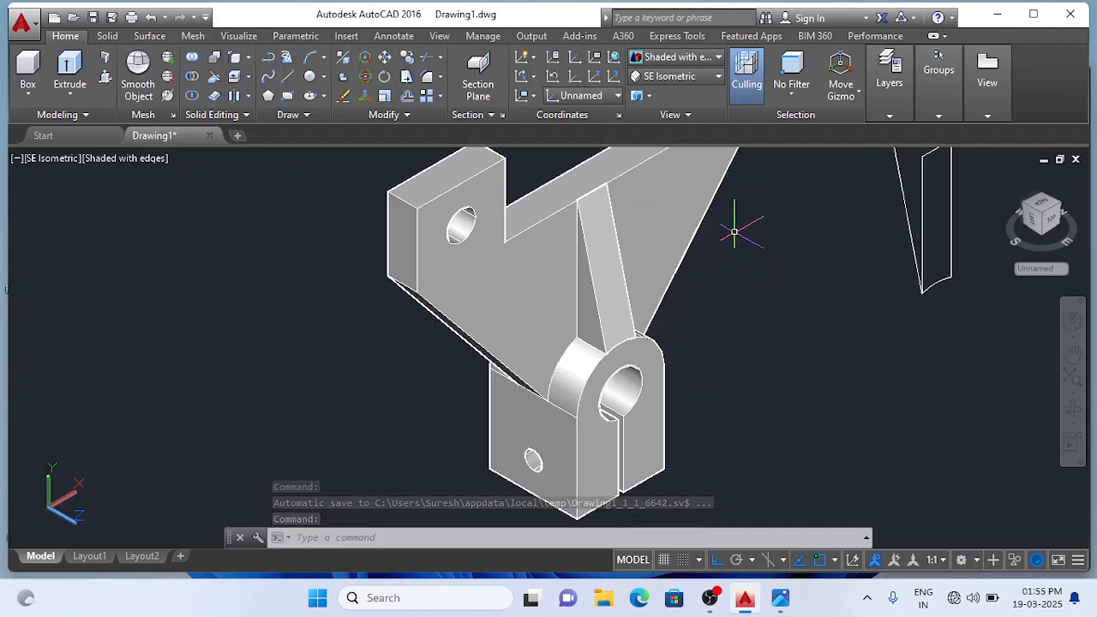
scroll(734, 232, down, 3)
Step: Erase the leftover rib profile and diagonal line beside the bracket
middle_drag(734, 228, 685, 304)
mouse_move(794, 377)
mouse_down()
mouse_move(847, 416)
mouse_move(774, 237)
mouse_move(901, 289)
mouse_move(893, 301)
mouse_up()
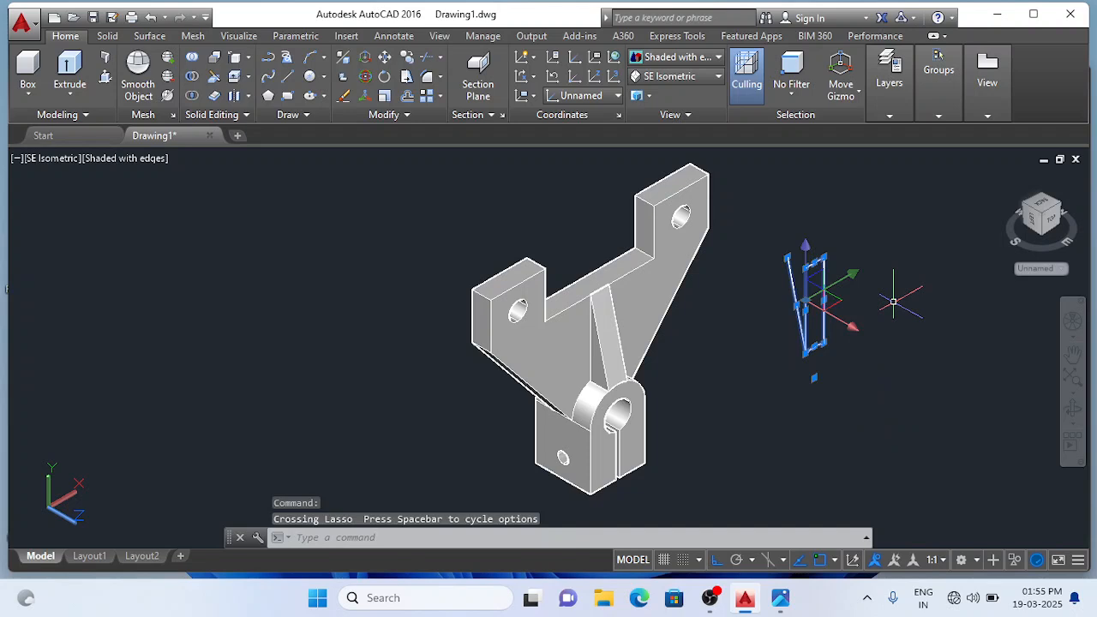
key(Delete)
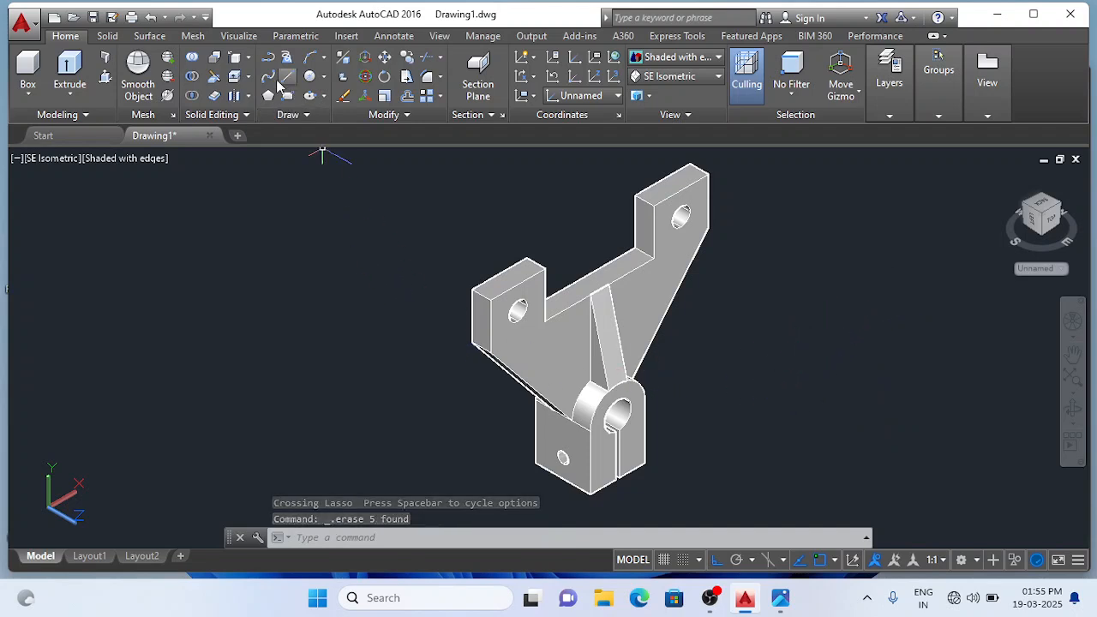
Step: Union the wedge-shaped rib with the bracket body into one solid
click(190, 75)
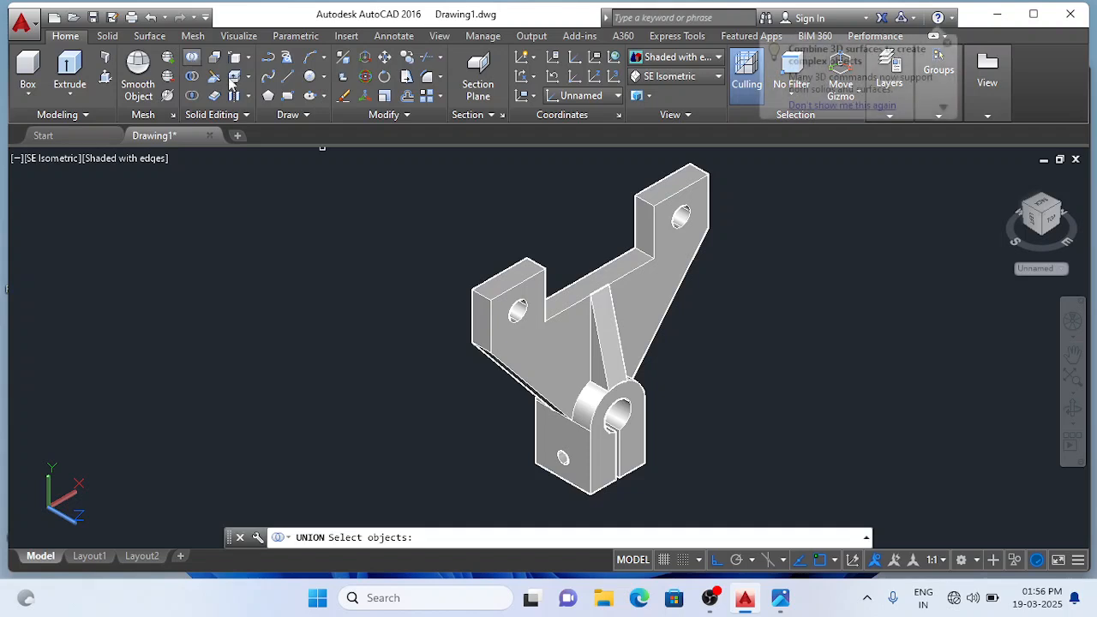
click(600, 322)
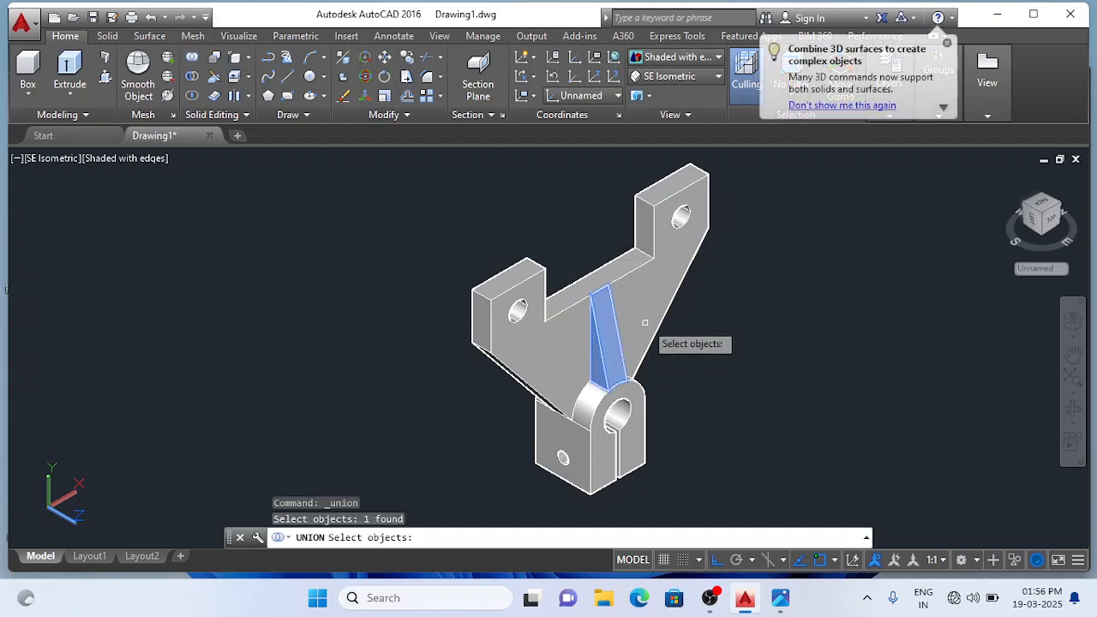
click(652, 302)
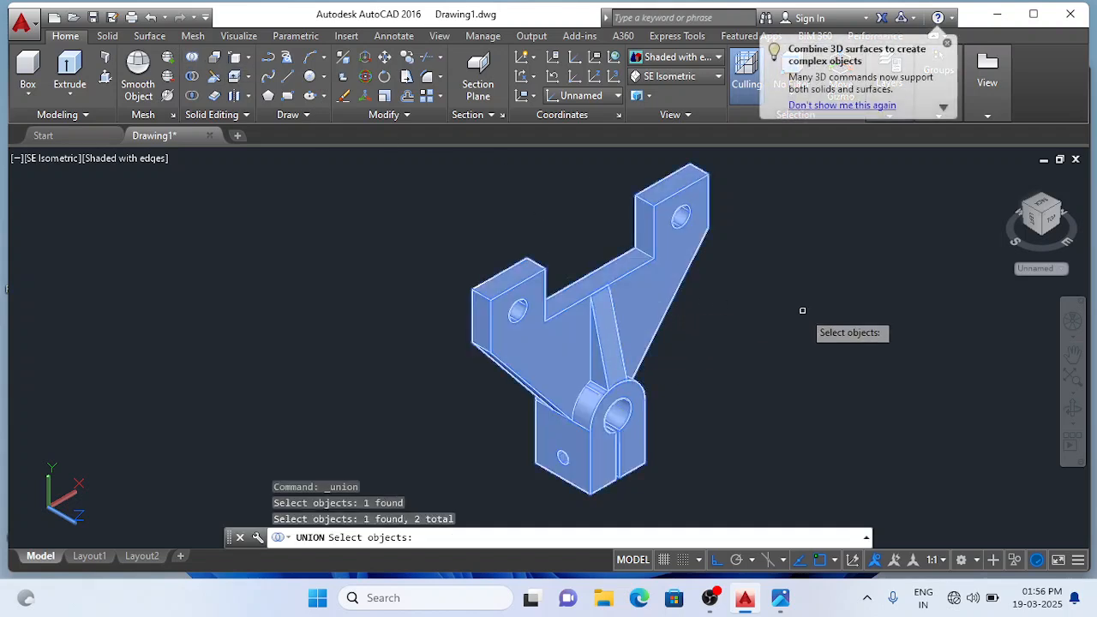
key(Return)
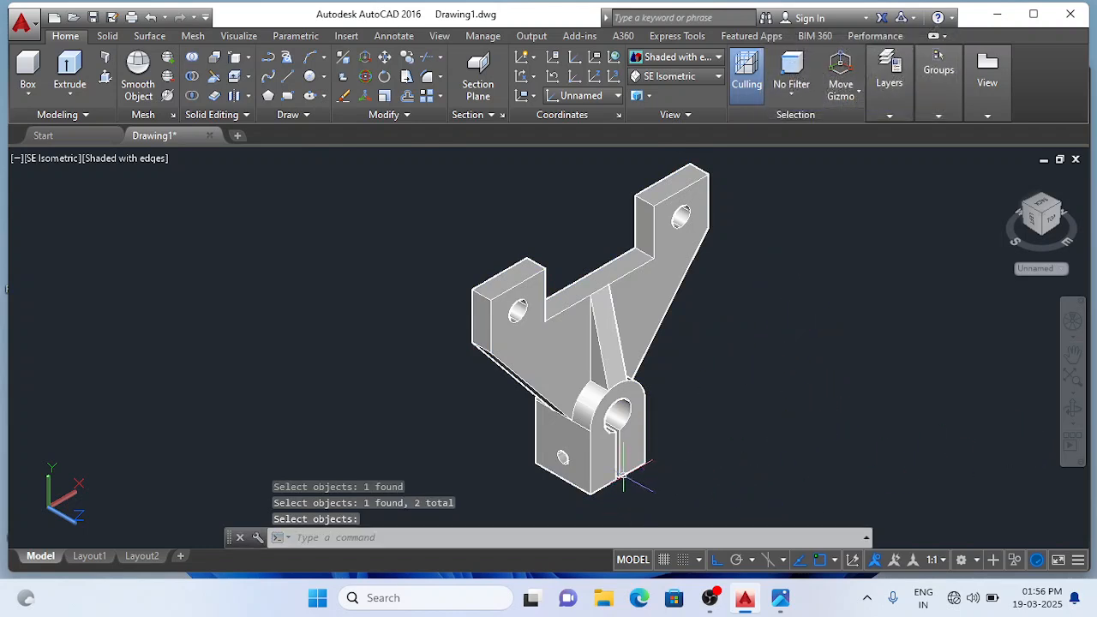
Step: Compare the model with the reference image and check the radius given for the lug's lower outer corner
scroll(540, 458, up, 2)
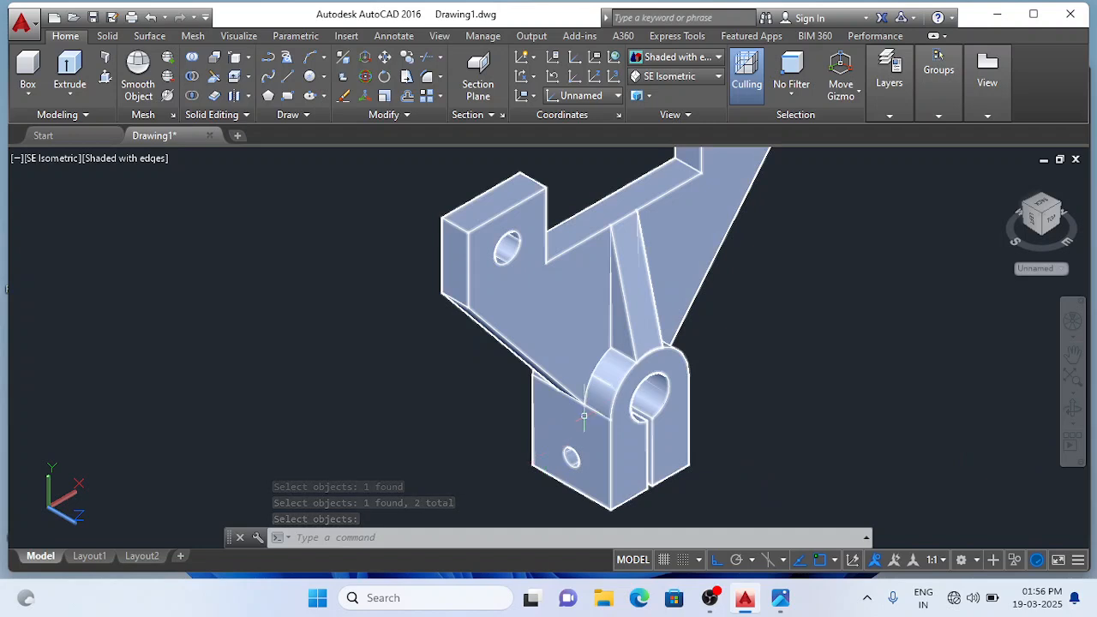
click(780, 599)
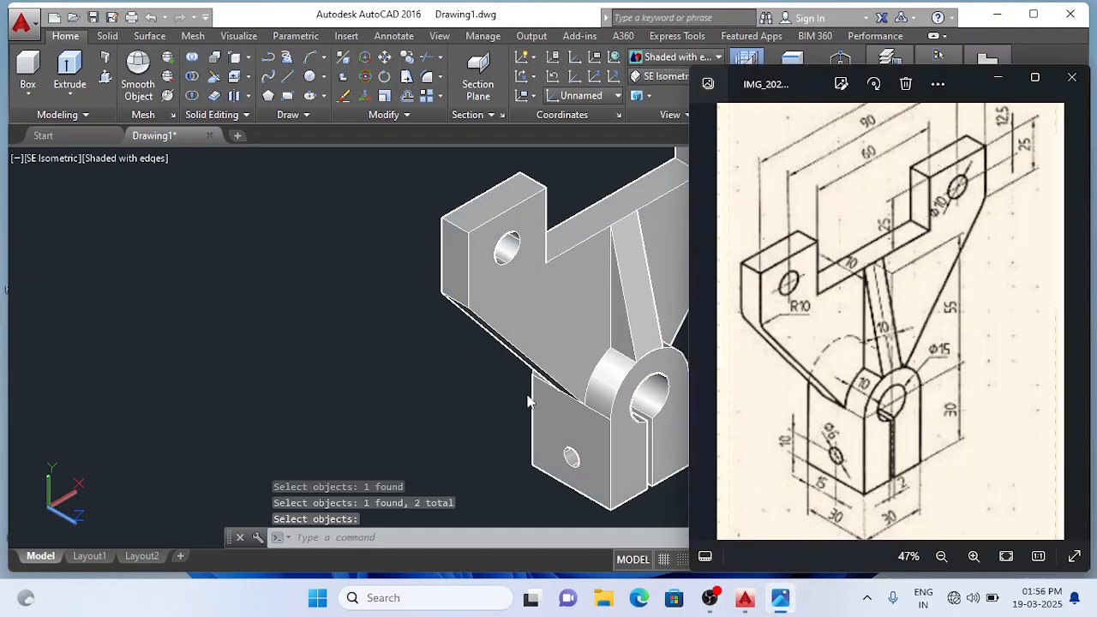
click(482, 392)
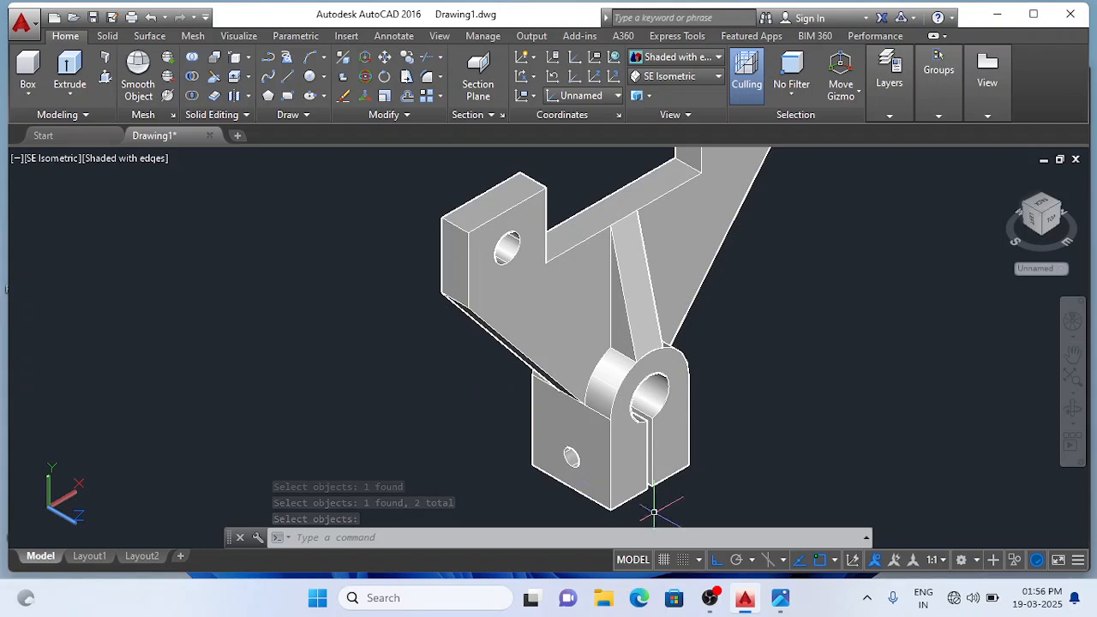
click(783, 527)
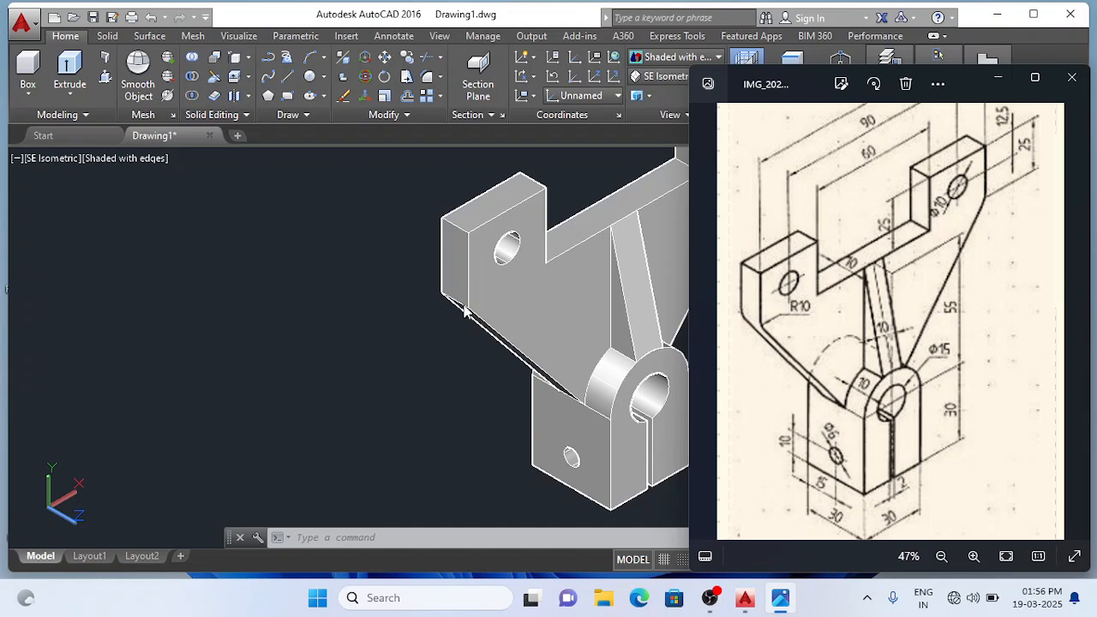
click(424, 332)
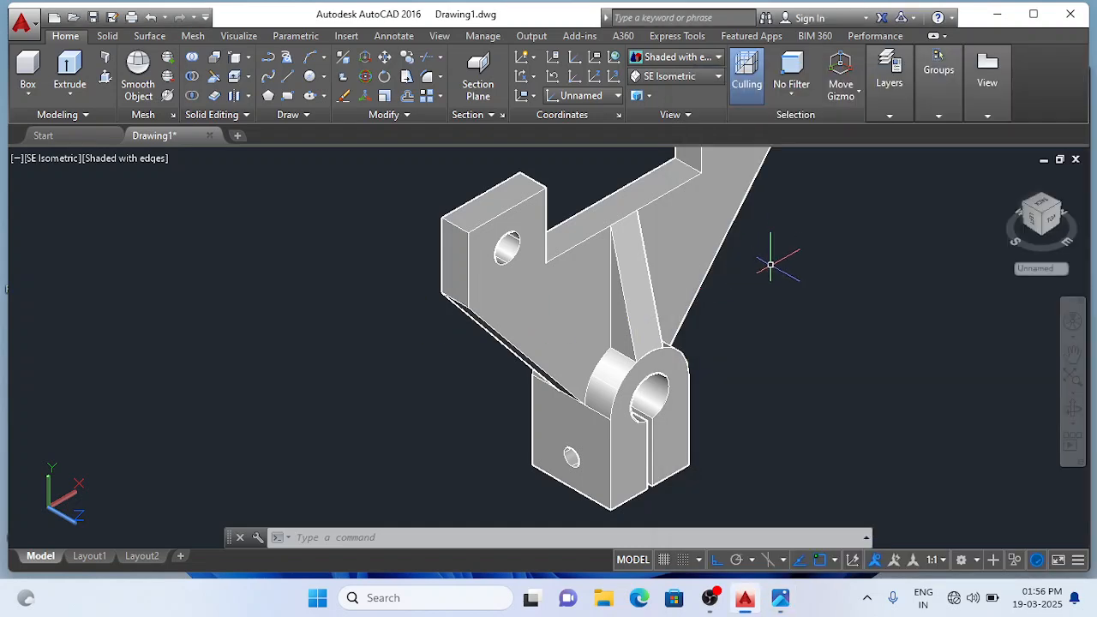
middle_drag(770, 266, 754, 324)
scroll(828, 226, down, 5)
scroll(860, 197, up, 2)
scroll(855, 198, up, 2)
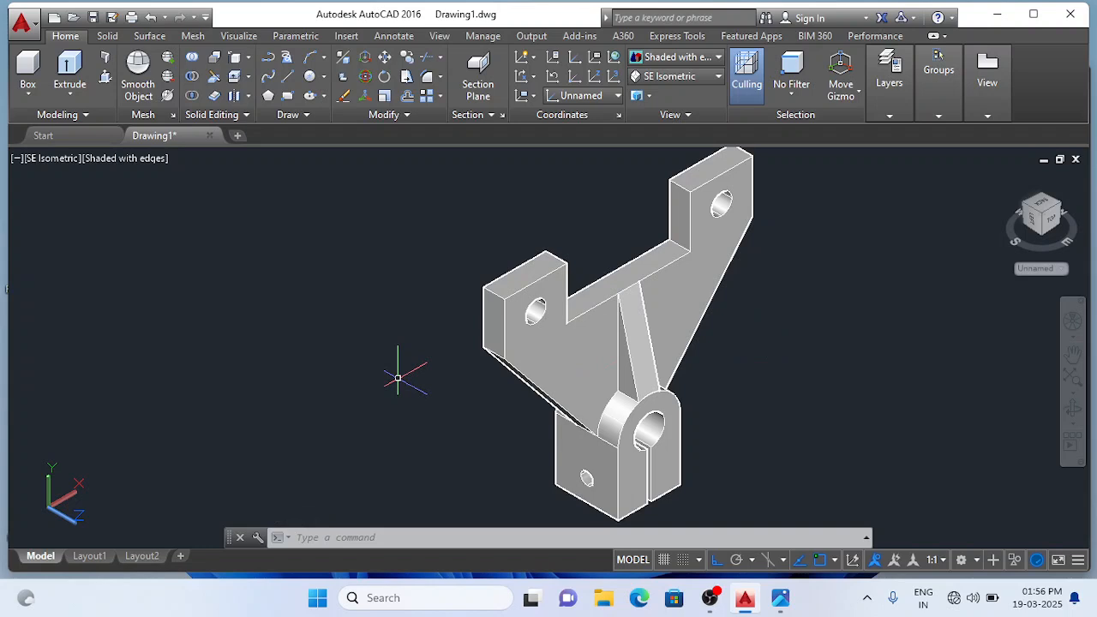
Step: Fillet the lower outer corner edge of the lug nearest the small side hole with a radius of 10
text(f)
key(Return)
scroll(488, 400, up, 2)
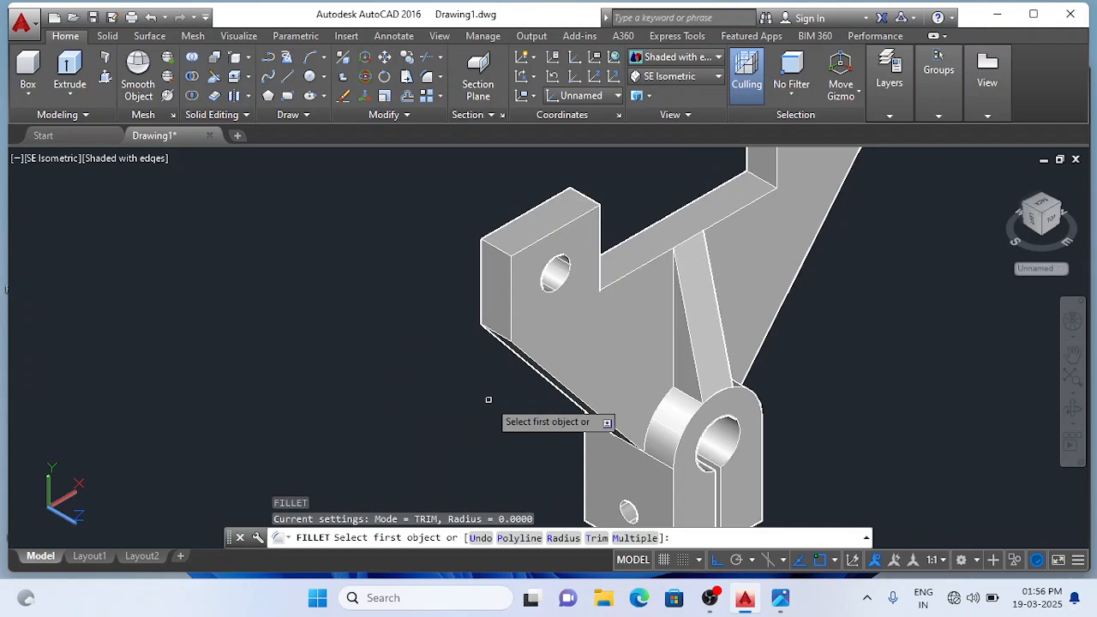
text(r)
key(Return)
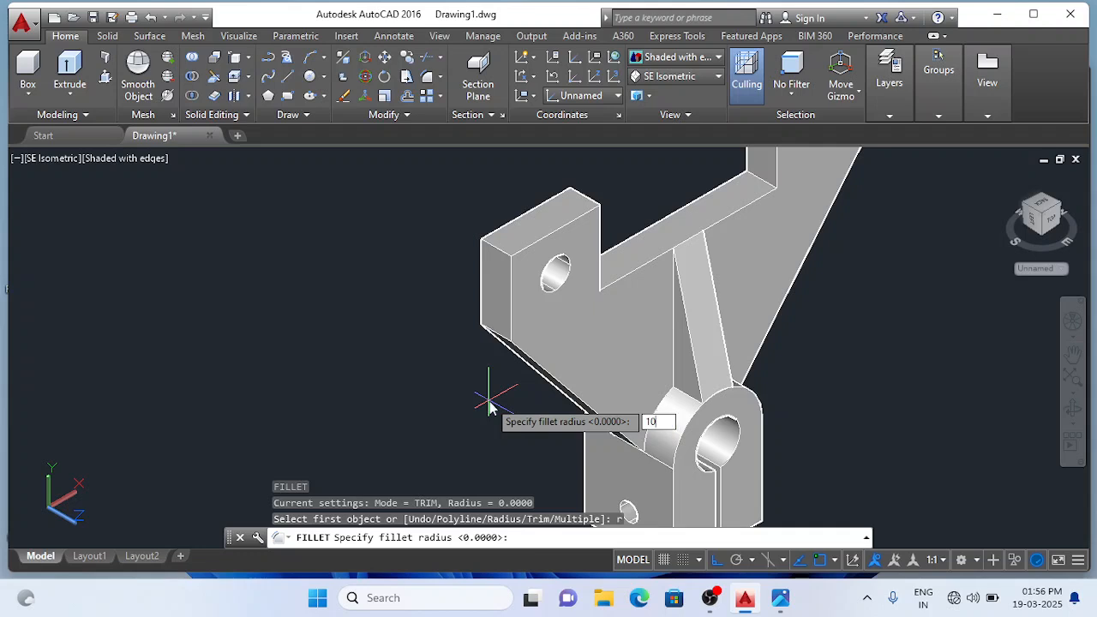
key(Return)
scroll(502, 378, up, 2)
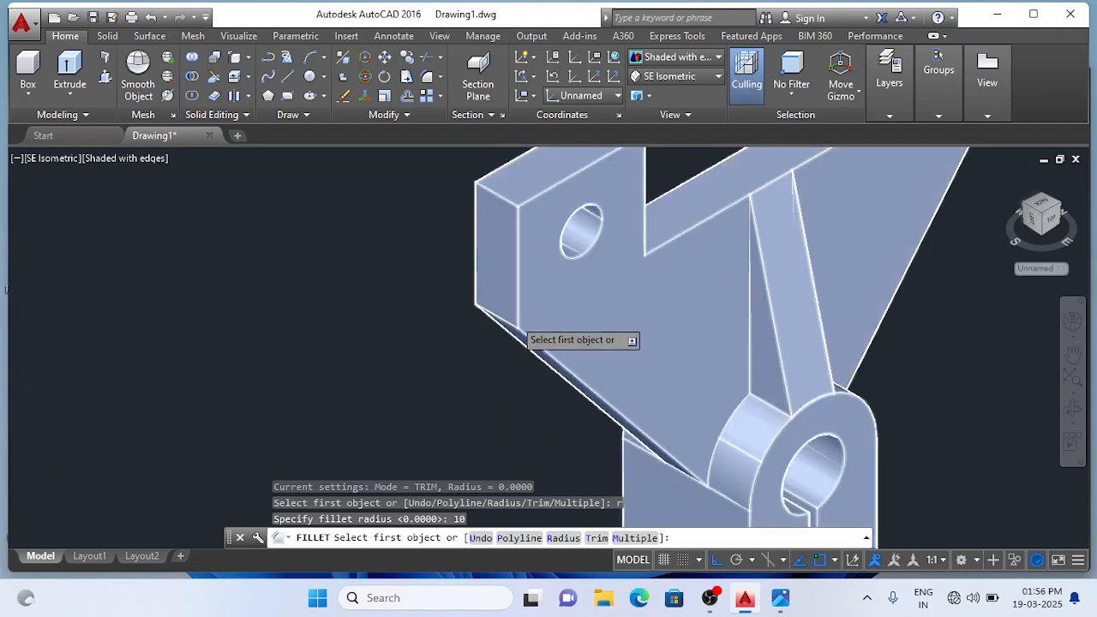
scroll(510, 324, up, 3)
click(512, 330)
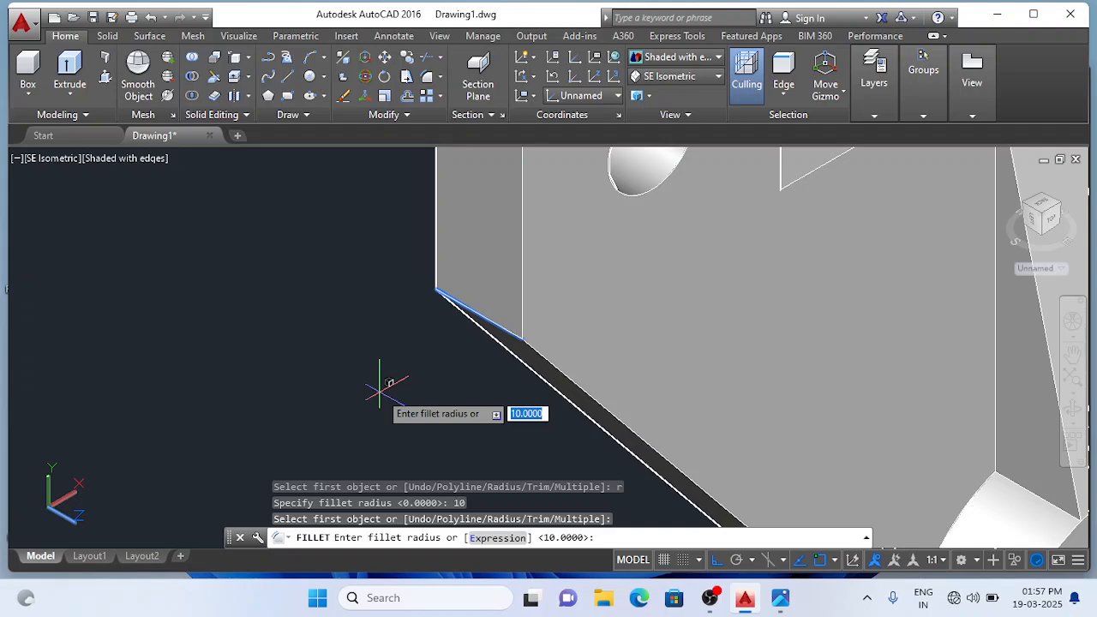
key(Return)
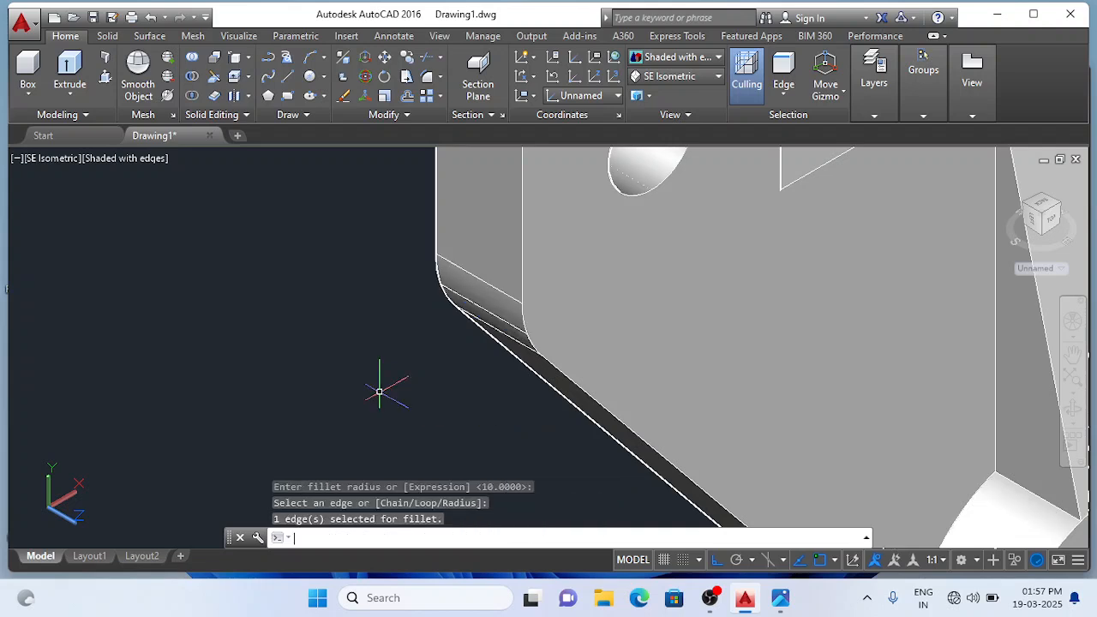
key(Return)
Step: Switch the bracket to the NE Isometric view, framing the lower outer corner of the lug that is still sharp
scroll(399, 388, down, 2)
scroll(403, 388, down, 3)
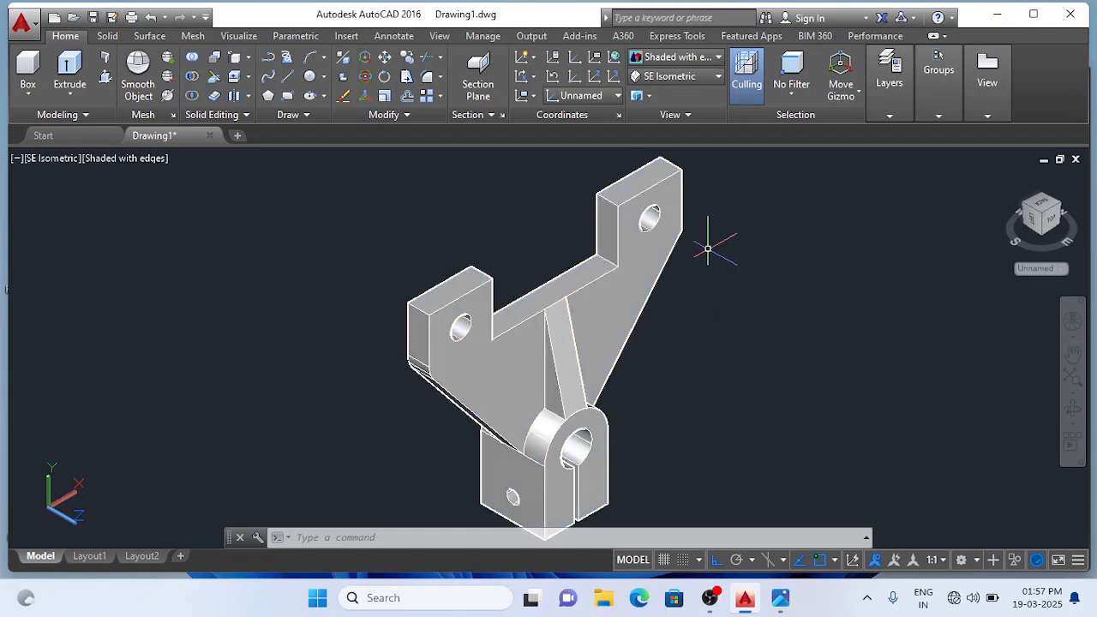
click(719, 77)
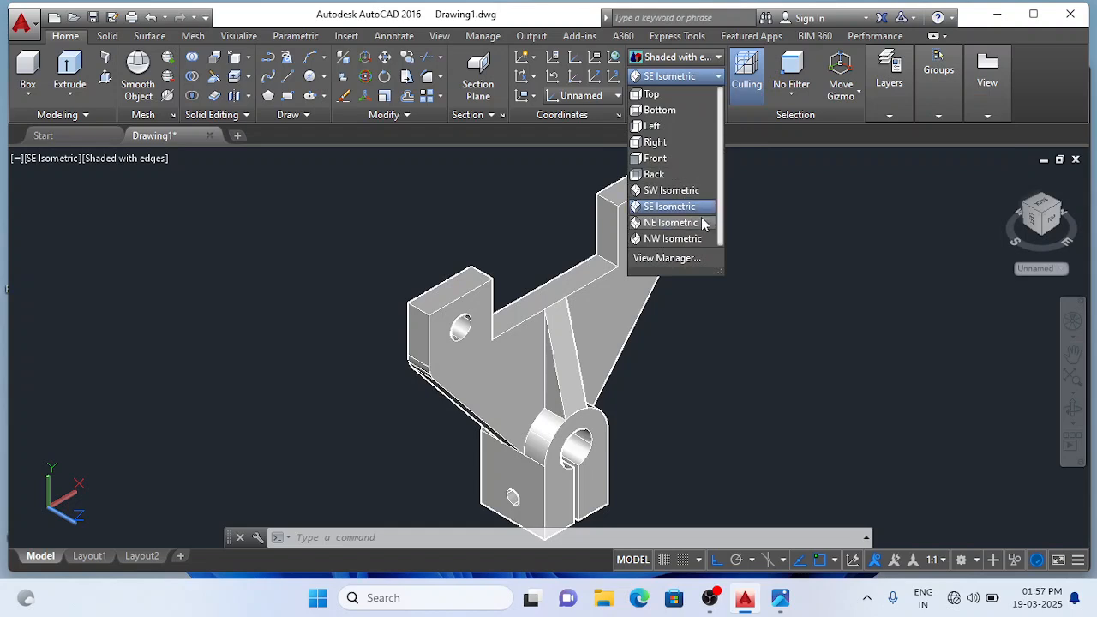
click(671, 223)
scroll(502, 386, up, 3)
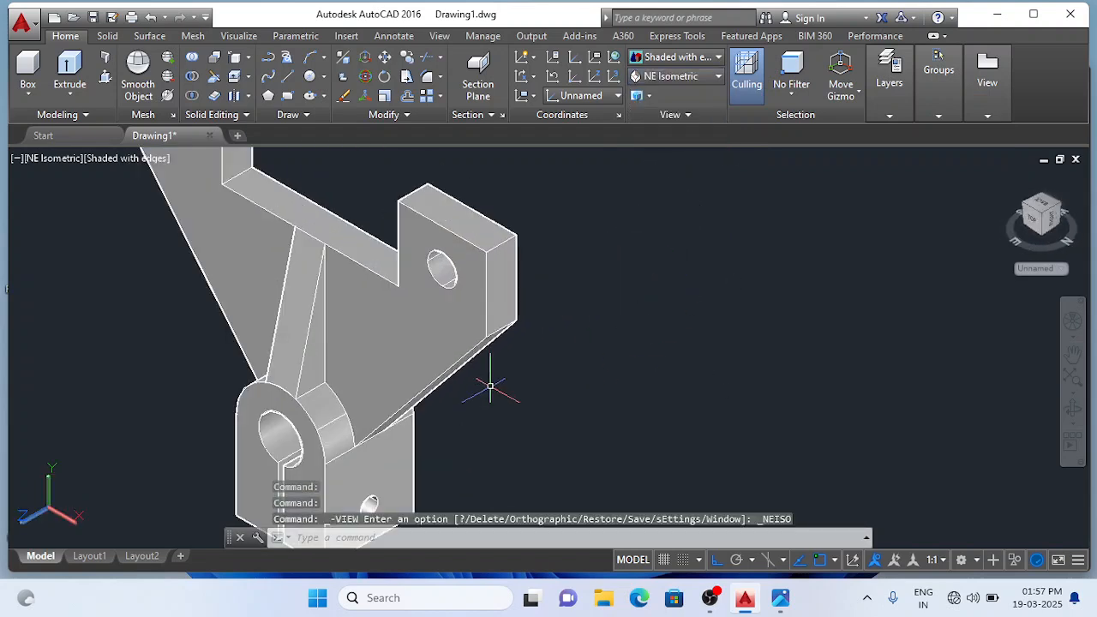
scroll(456, 394, up, 1)
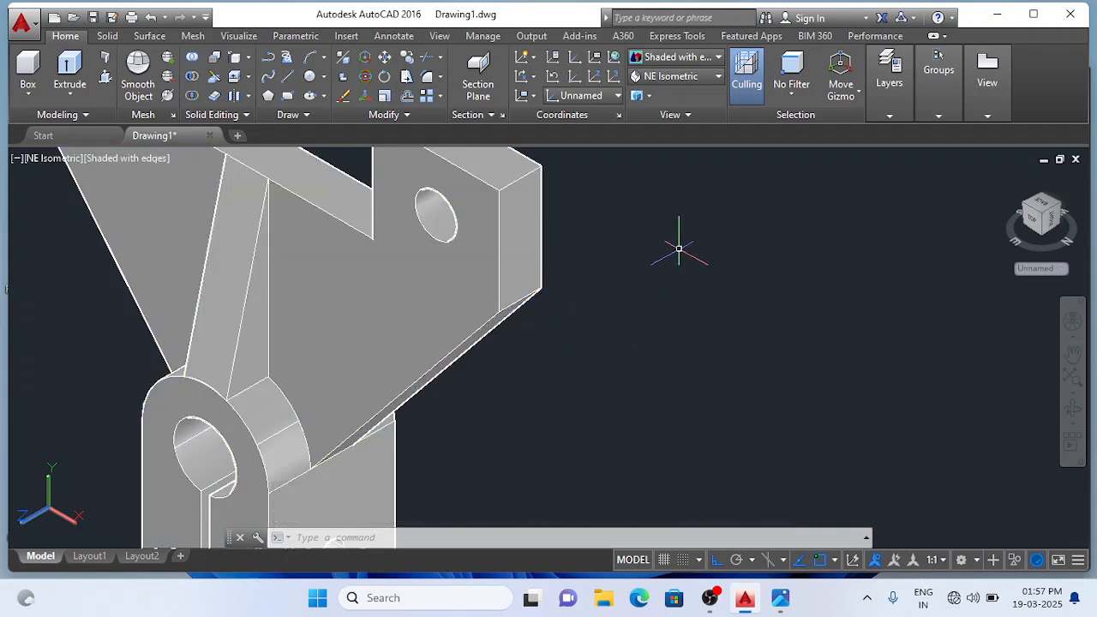
scroll(614, 256, up, 2)
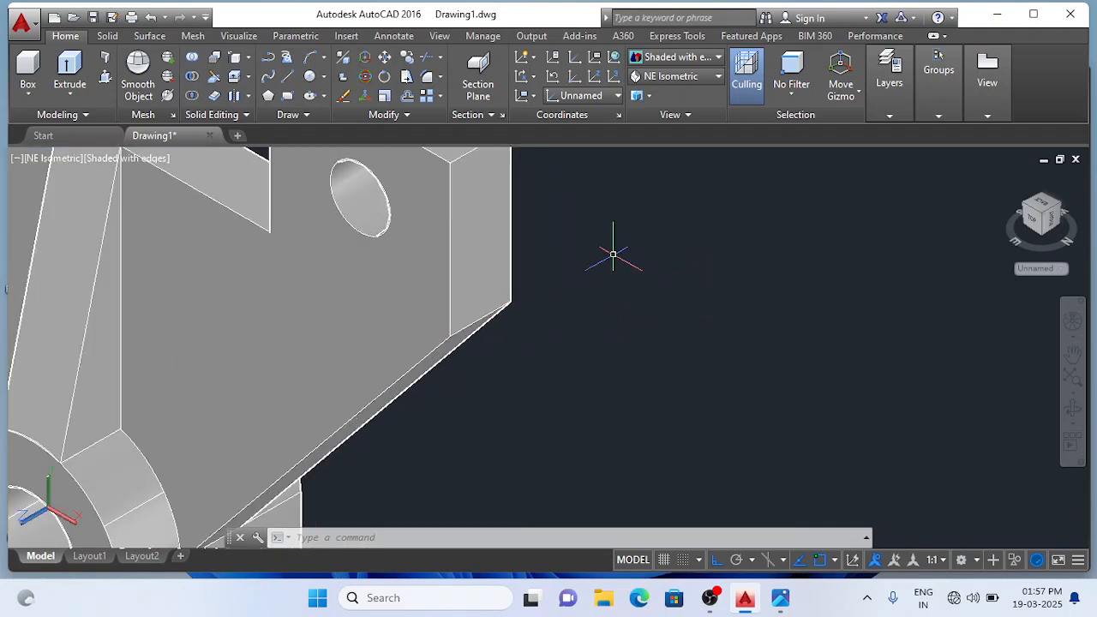
Step: Fillet the lower outer corner edge of the second lug with a radius of 10, checking the value against the reference image
text(f)
key(Return)
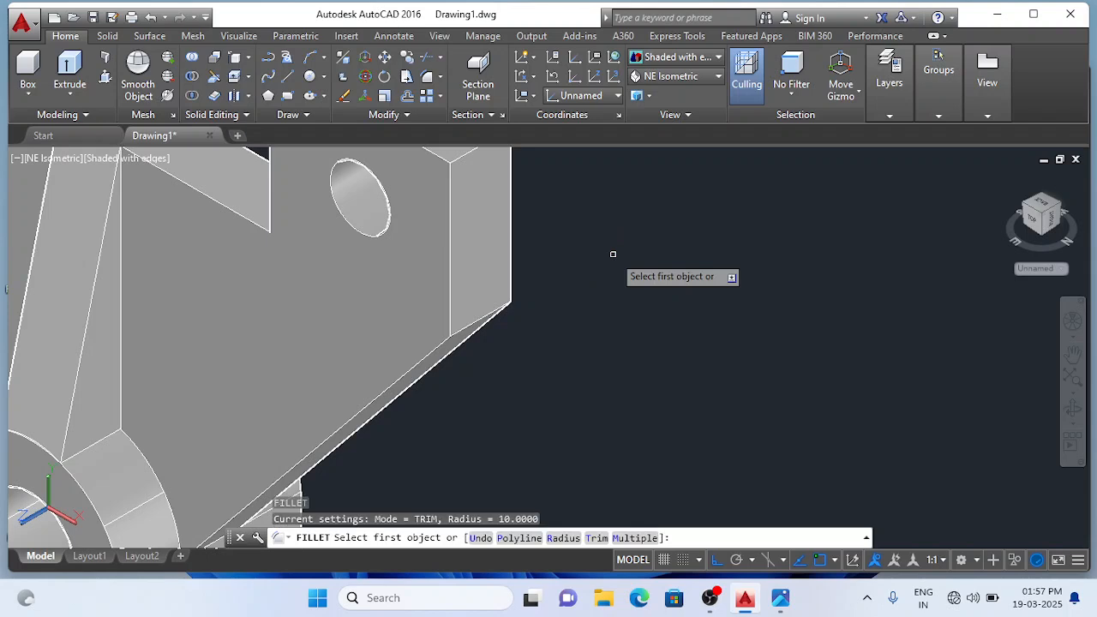
text(r)
key(Return)
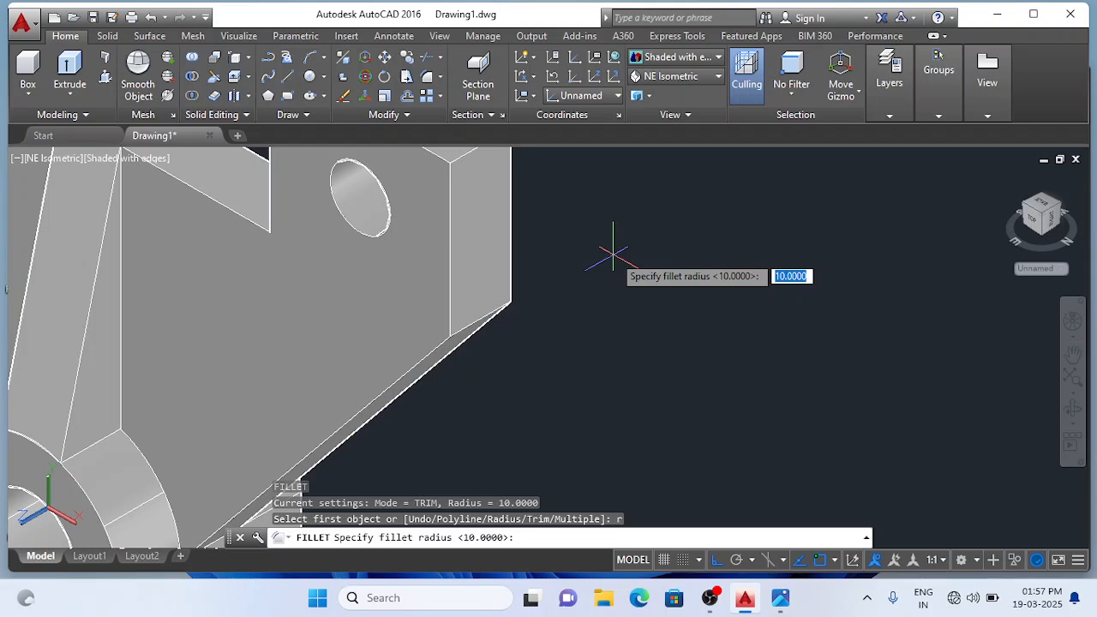
scroll(613, 254, down, 3)
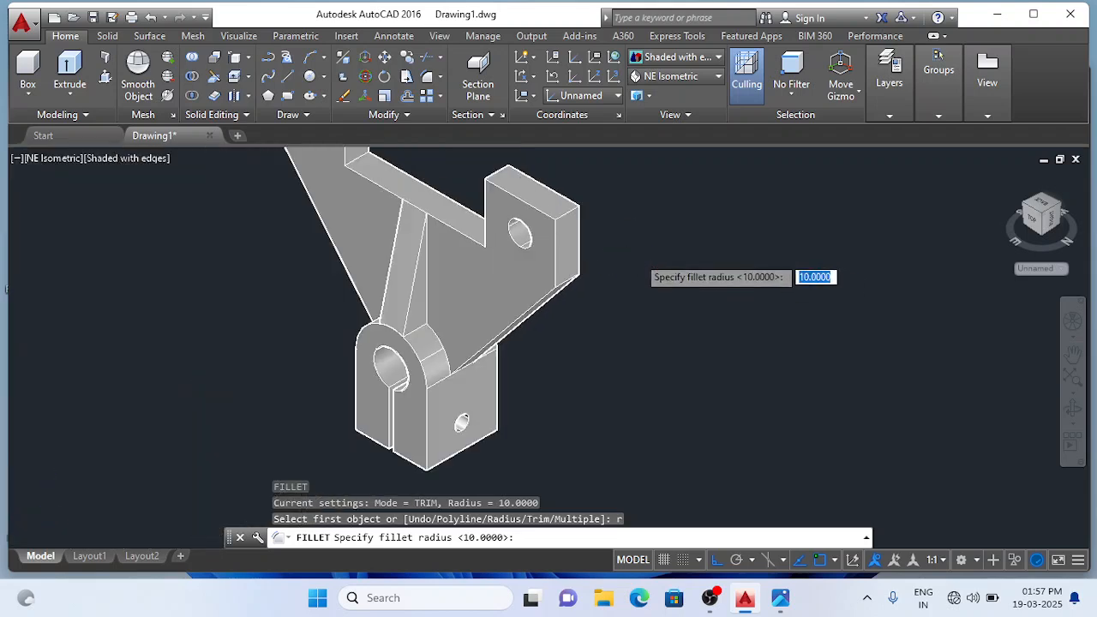
scroll(637, 249, up, 1)
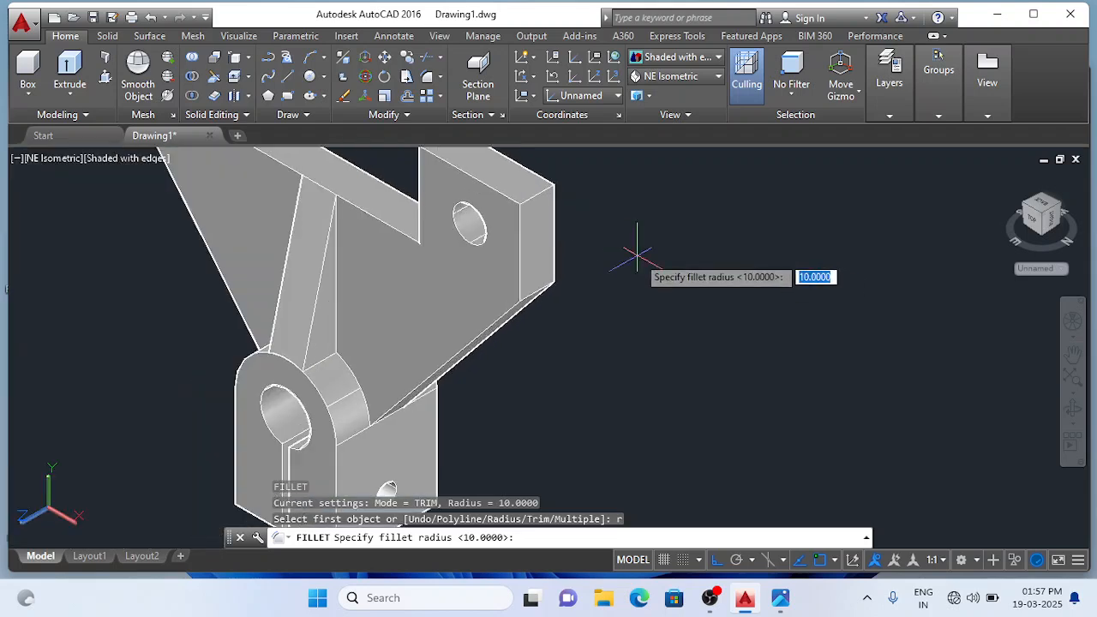
click(780, 598)
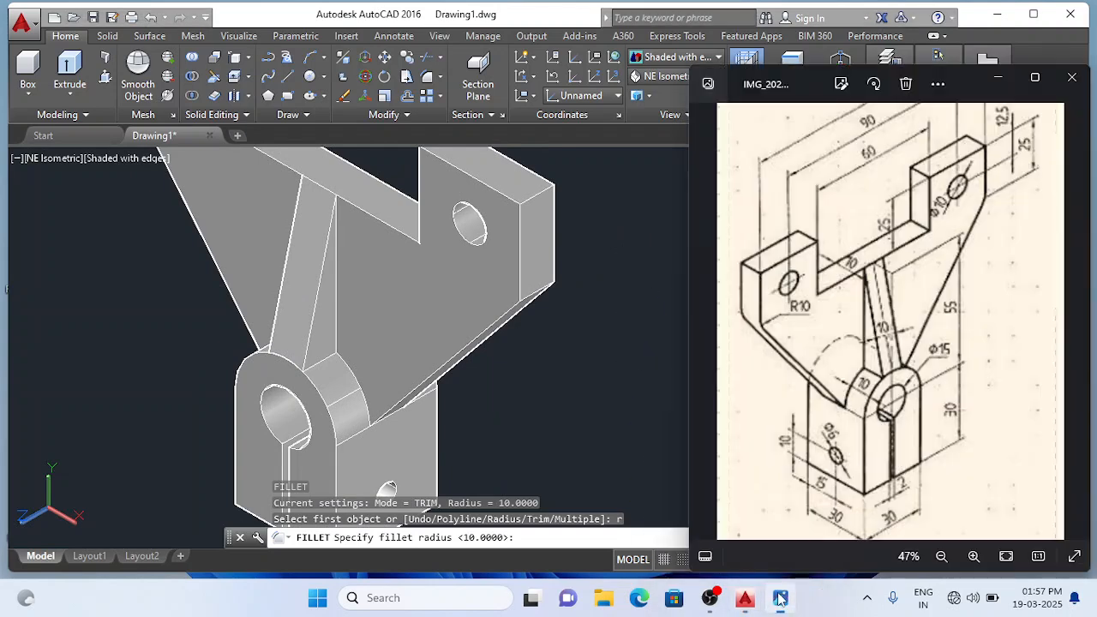
click(587, 409)
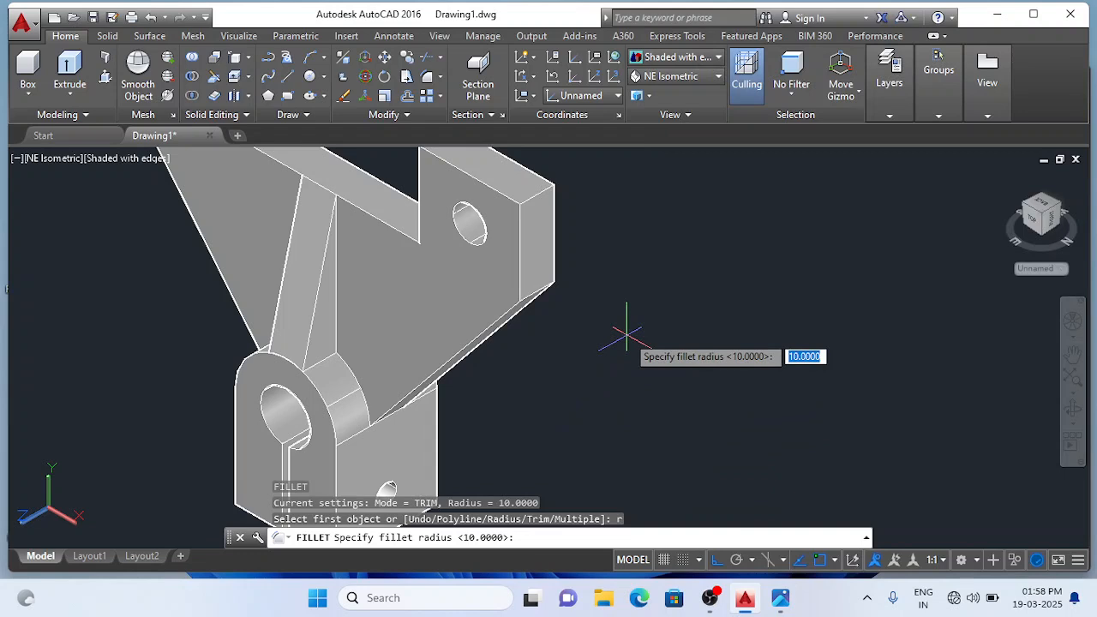
text(10)
key(Return)
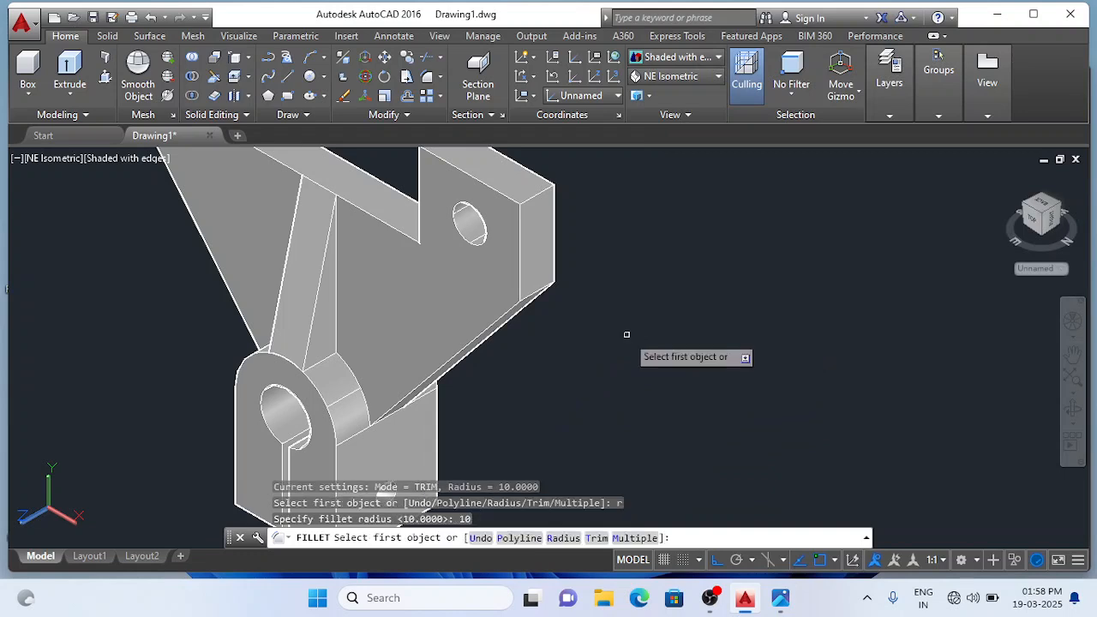
scroll(540, 317, up, 3)
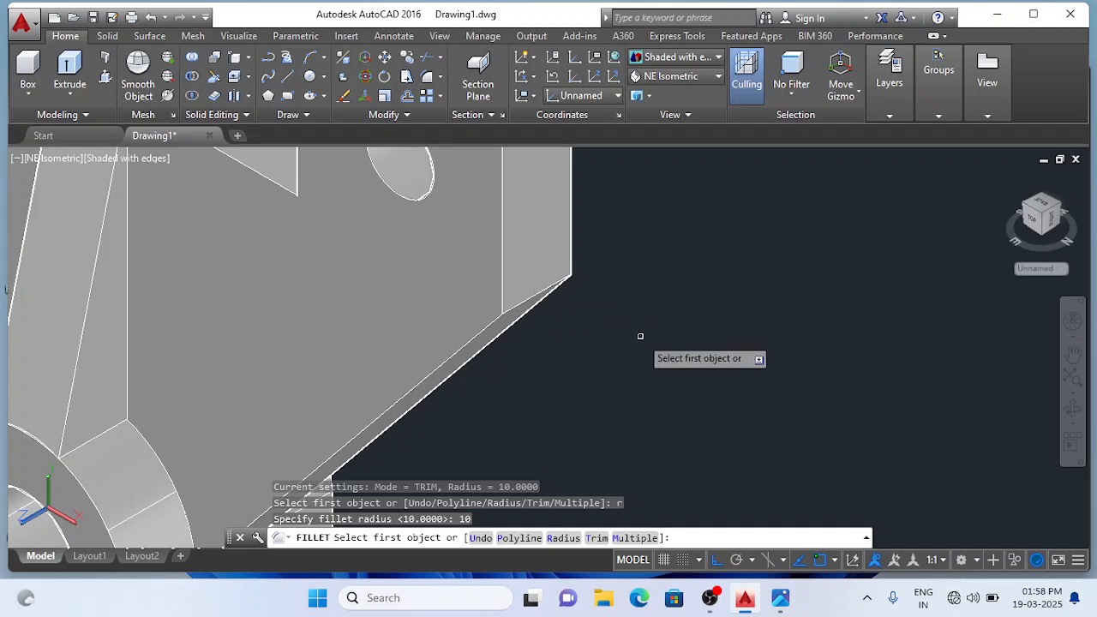
click(538, 293)
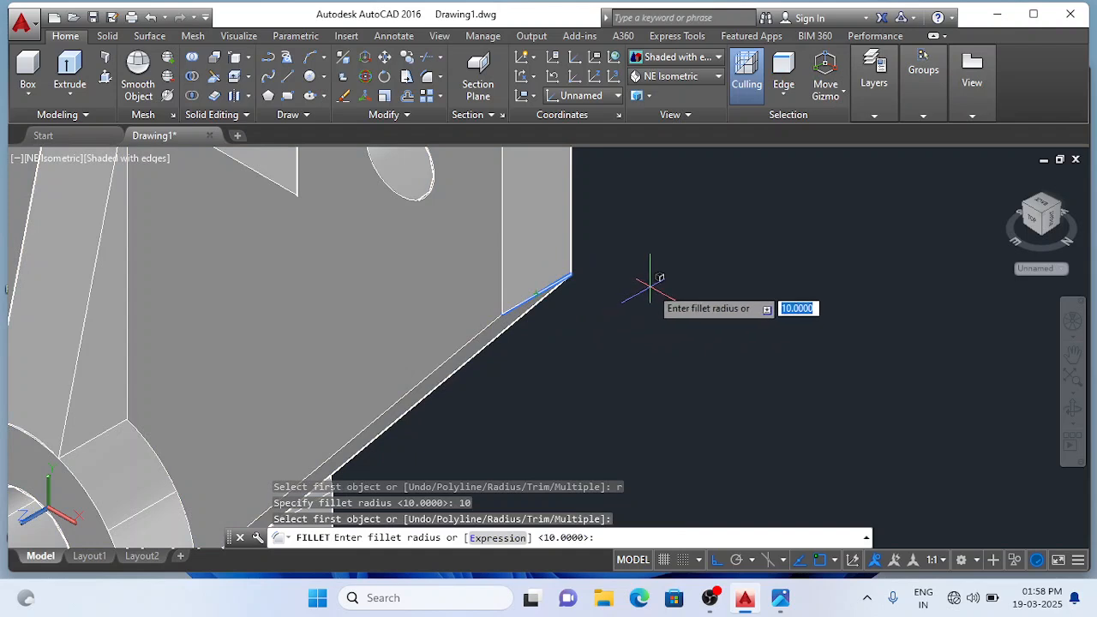
key(Return)
key(Return)
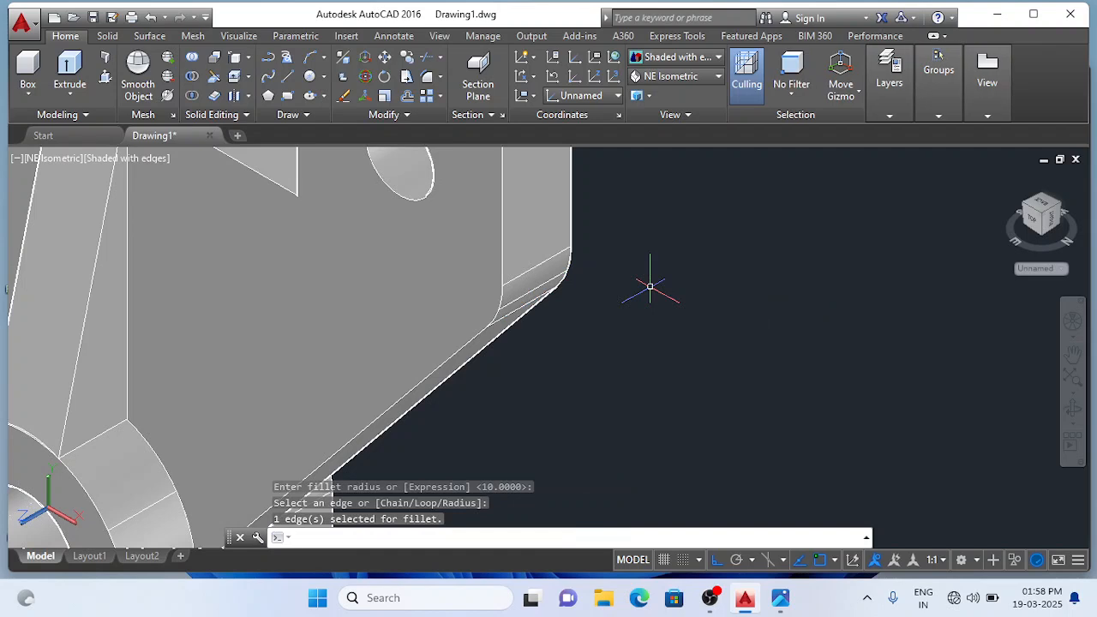
Step: Return the bracket to the SE Isometric view and compare it with the reference image
scroll(649, 290, down, 5)
scroll(650, 287, down, 2)
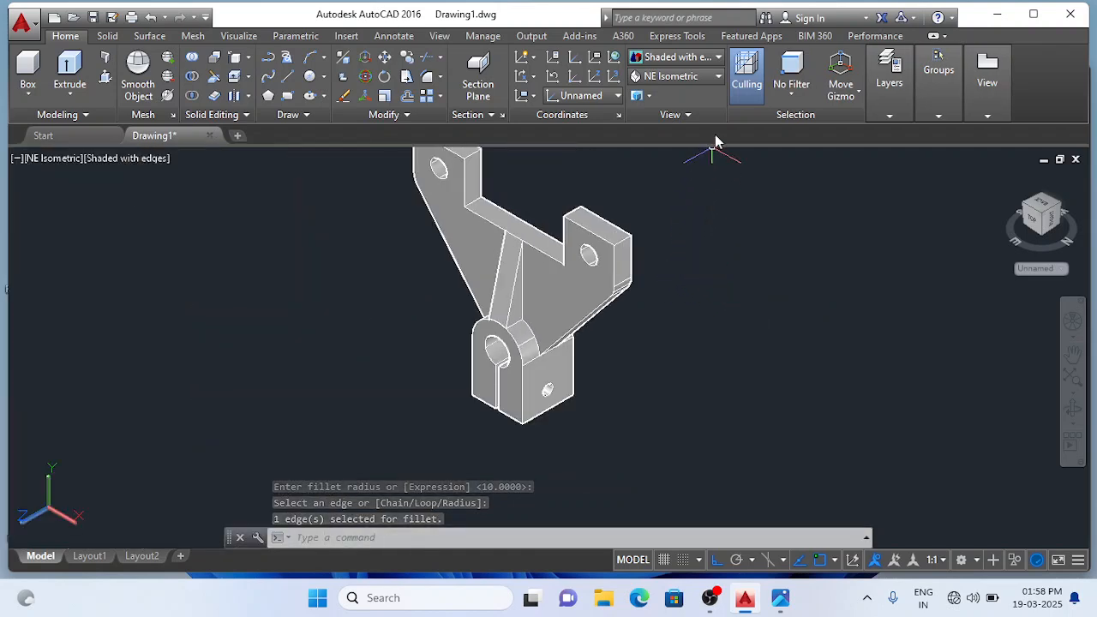
click(718, 79)
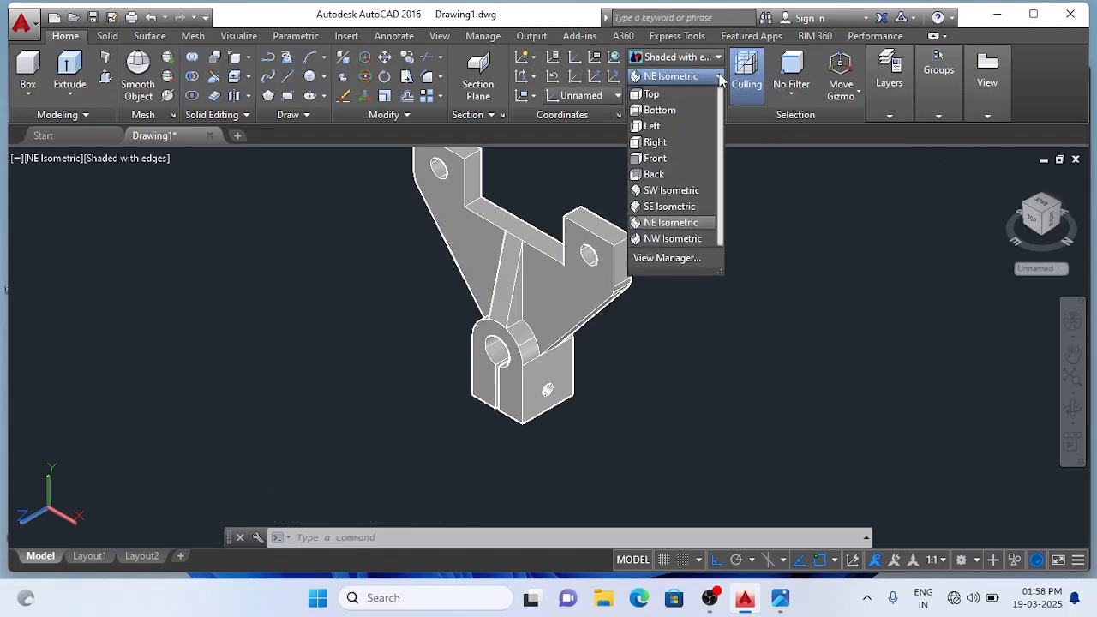
click(700, 209)
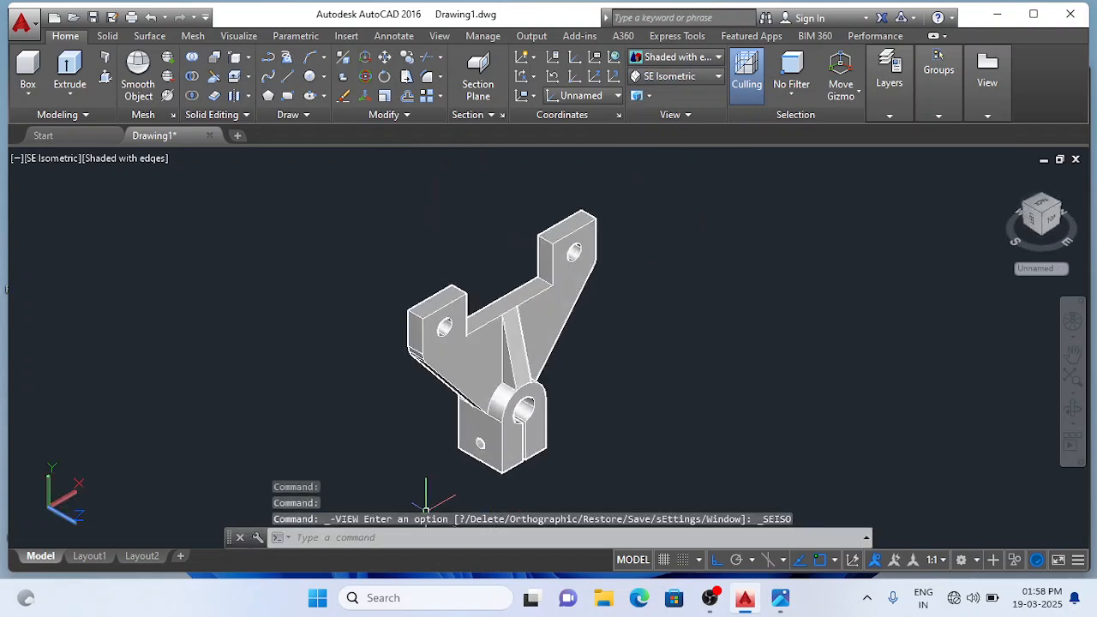
scroll(428, 480, up, 2)
scroll(542, 441, down, 5)
scroll(582, 409, up, 2)
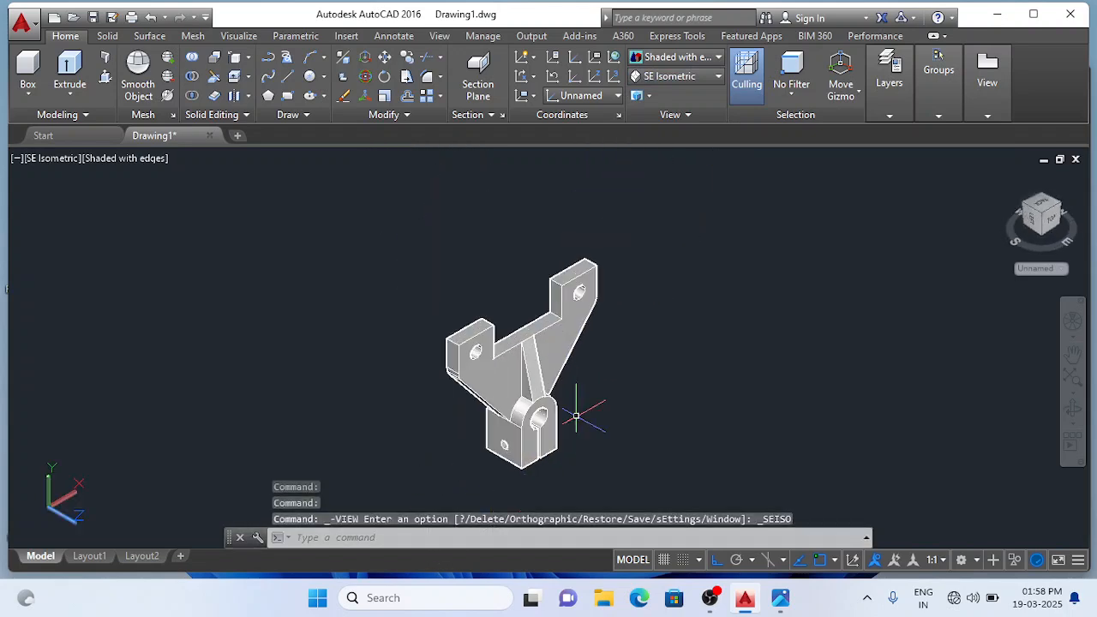
scroll(571, 414, up, 2)
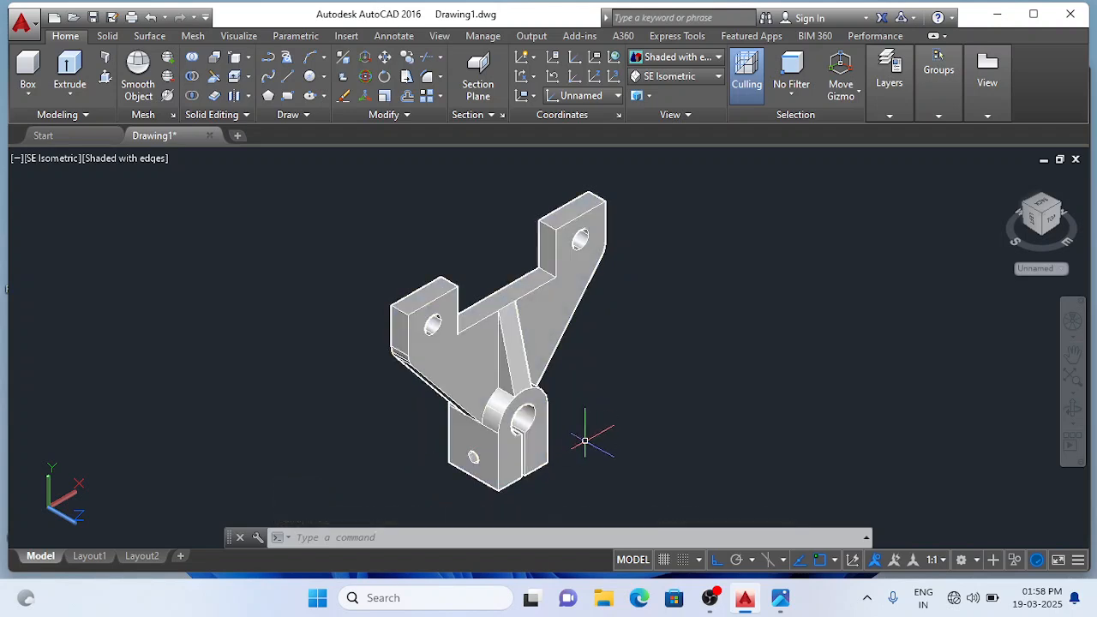
click(782, 600)
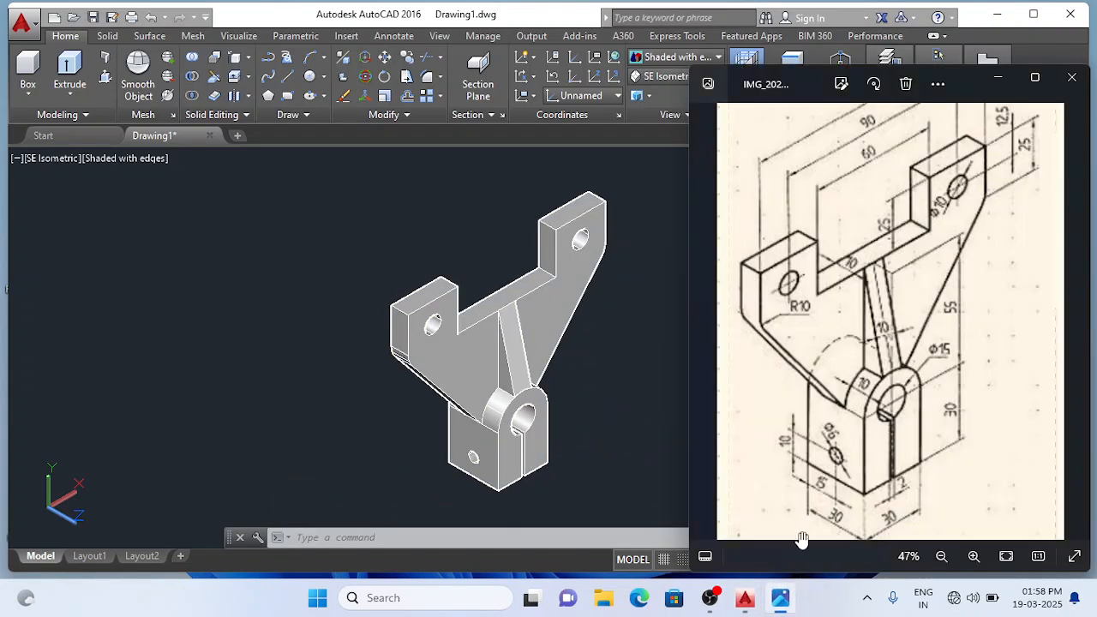
click(588, 428)
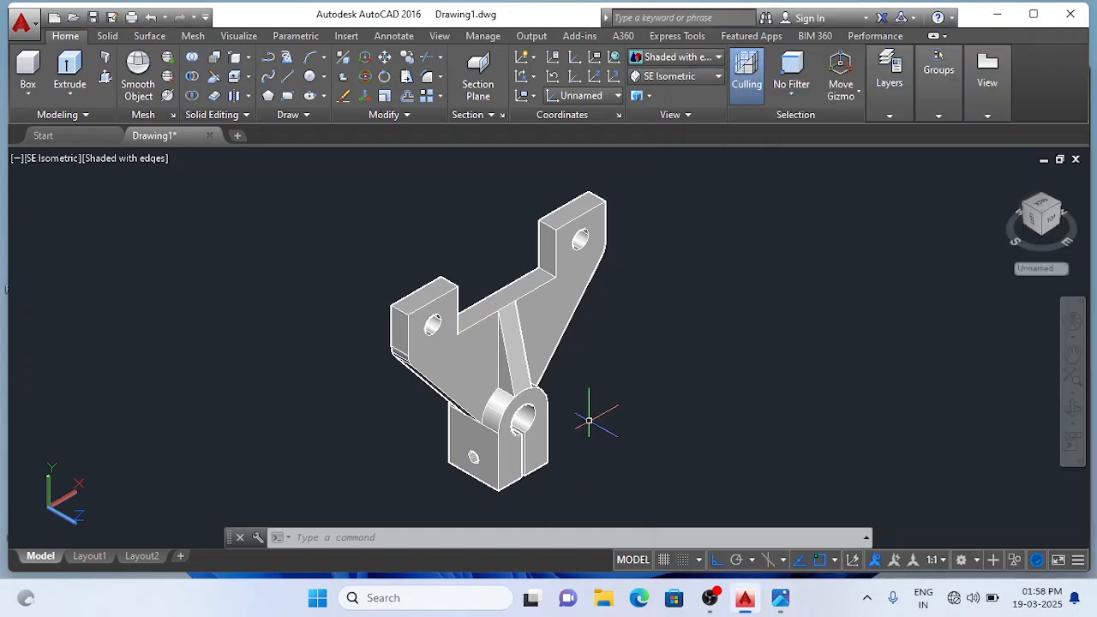
Step: Zoom to the drawing extents and hide the command line
text(z)
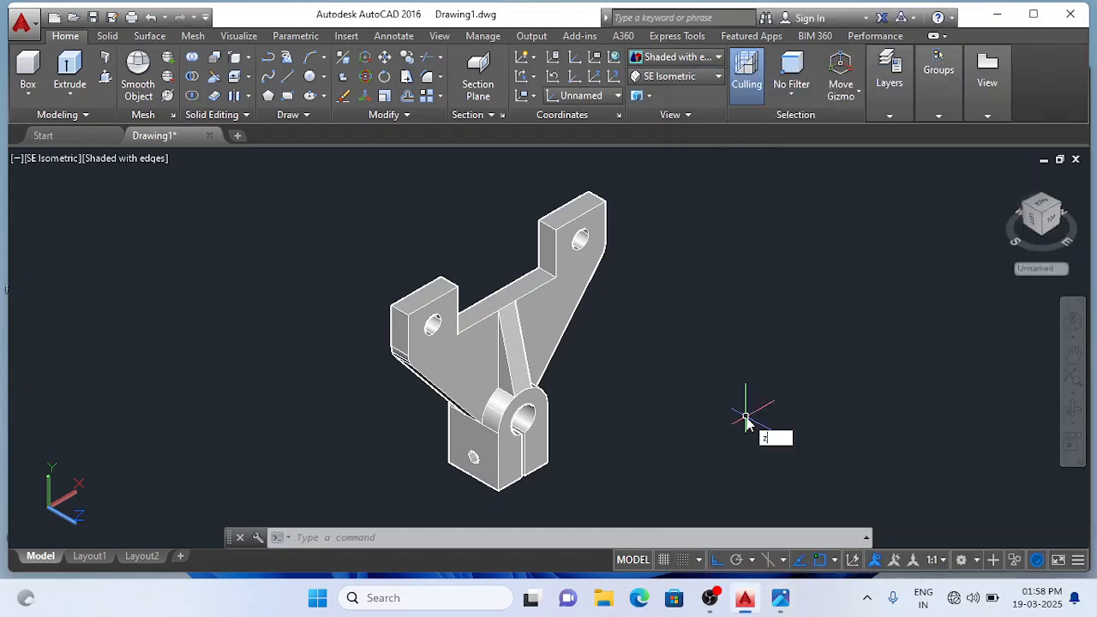
key(Return)
text(e)
key(Return)
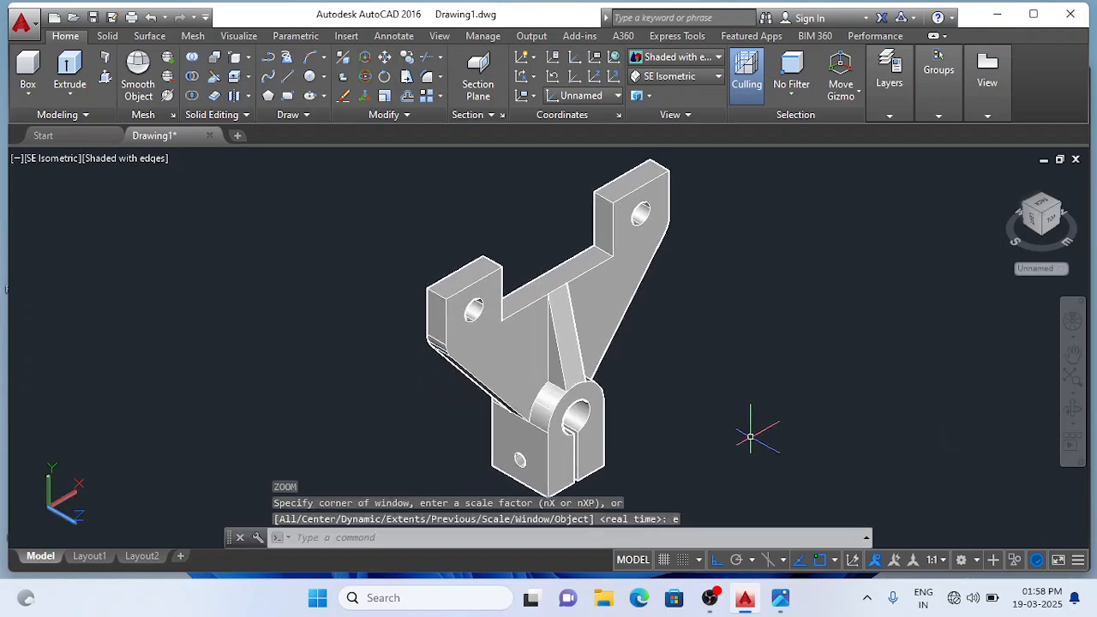
key(ctrl+9)
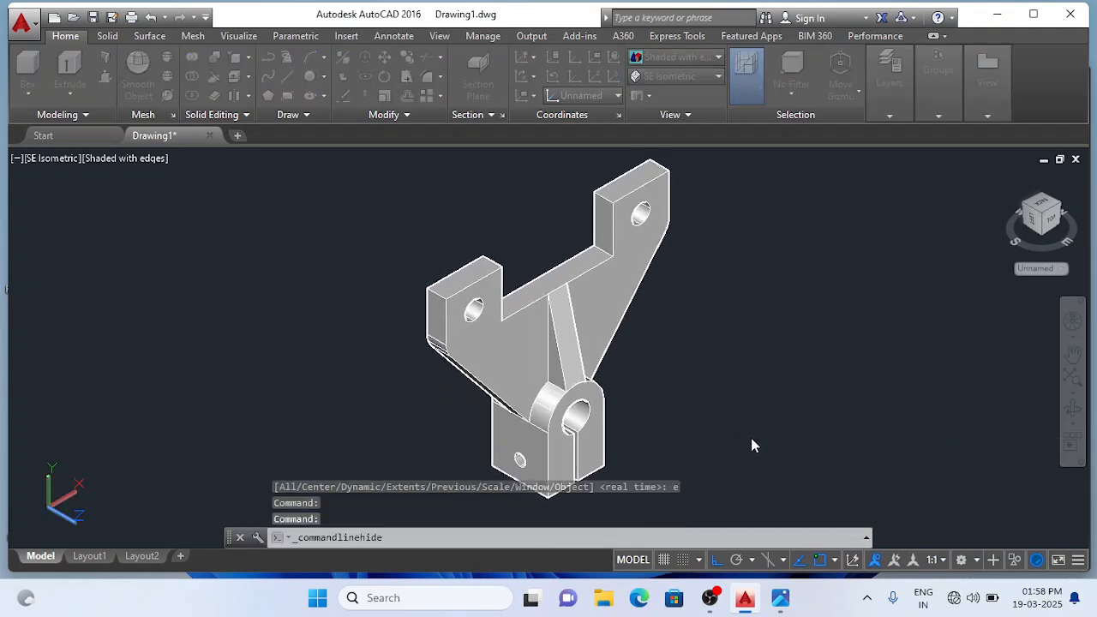
key(Return)
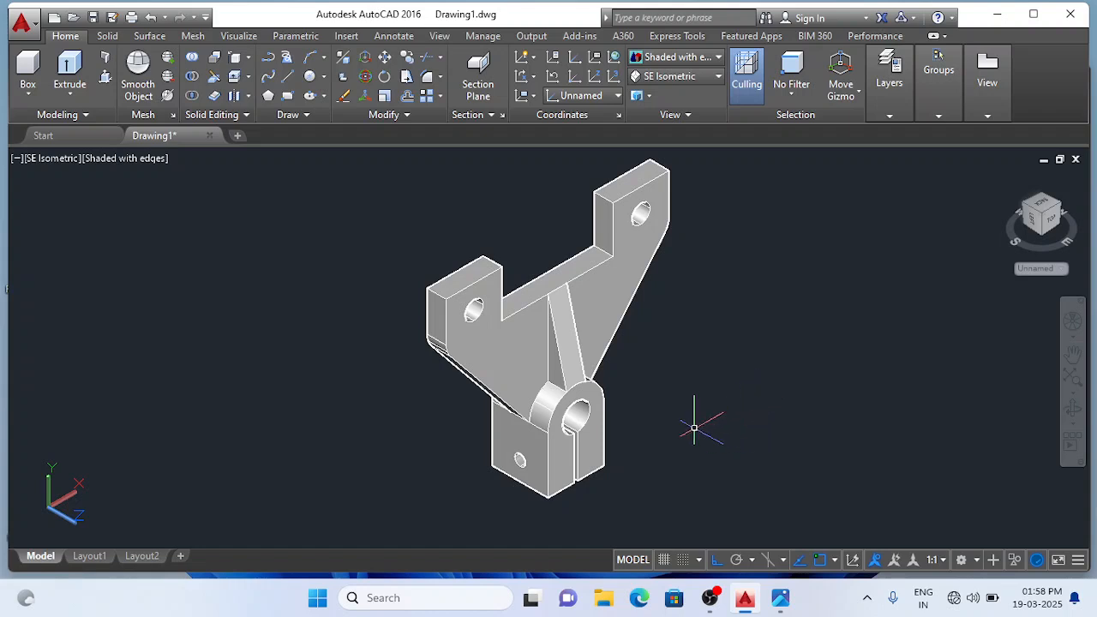
click(780, 599)
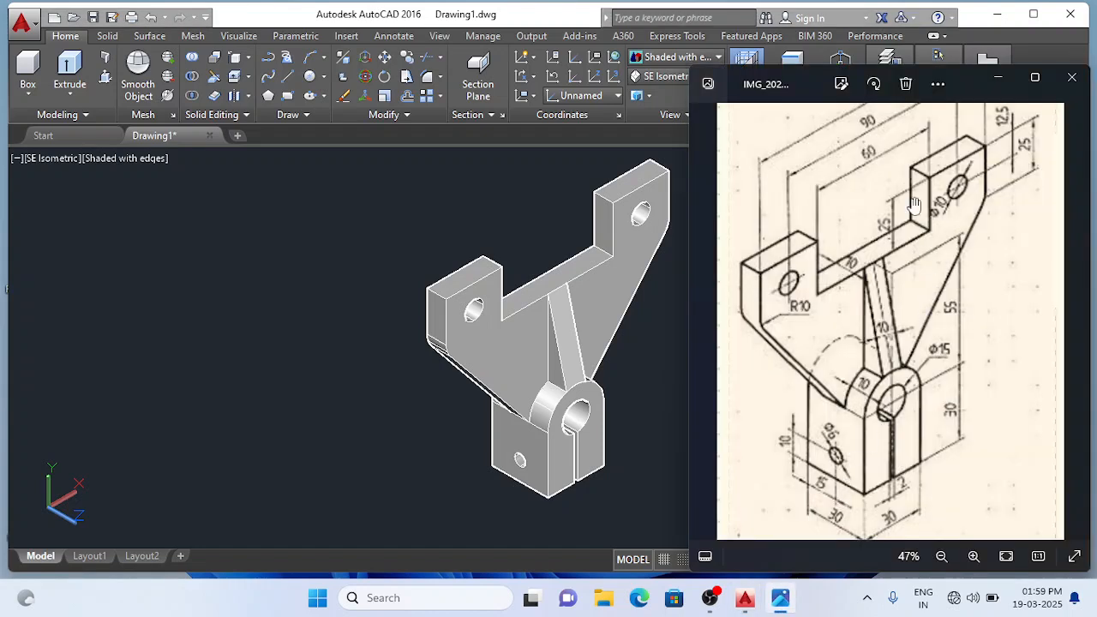
click(638, 394)
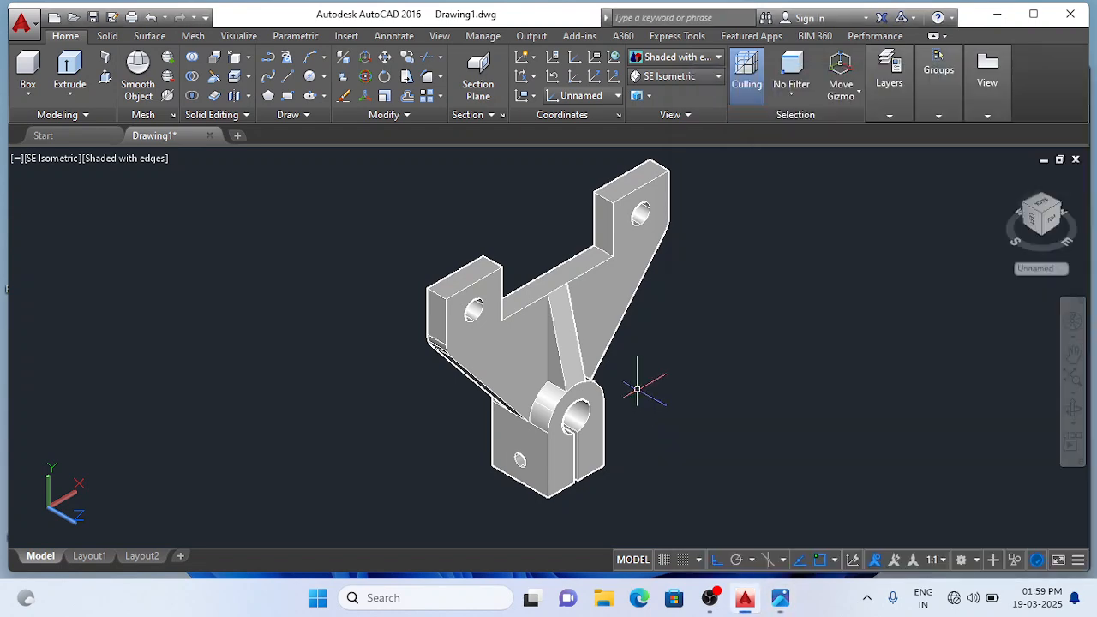
Step: Set the bracket solid's color to yellow index color 50 and compare the model with the reference image
click(591, 309)
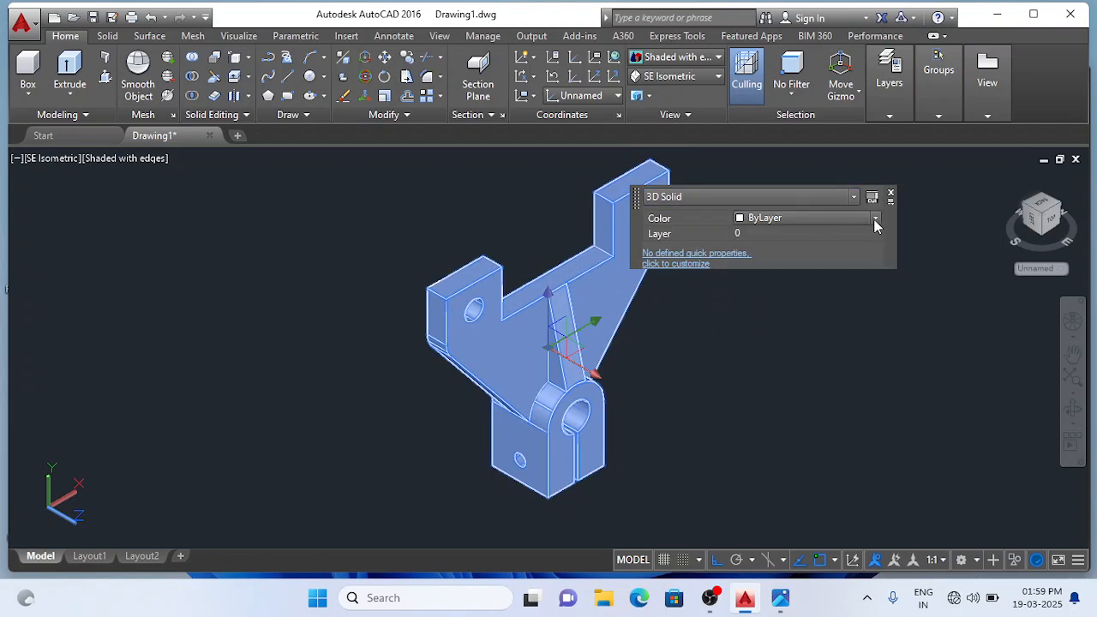
click(874, 219)
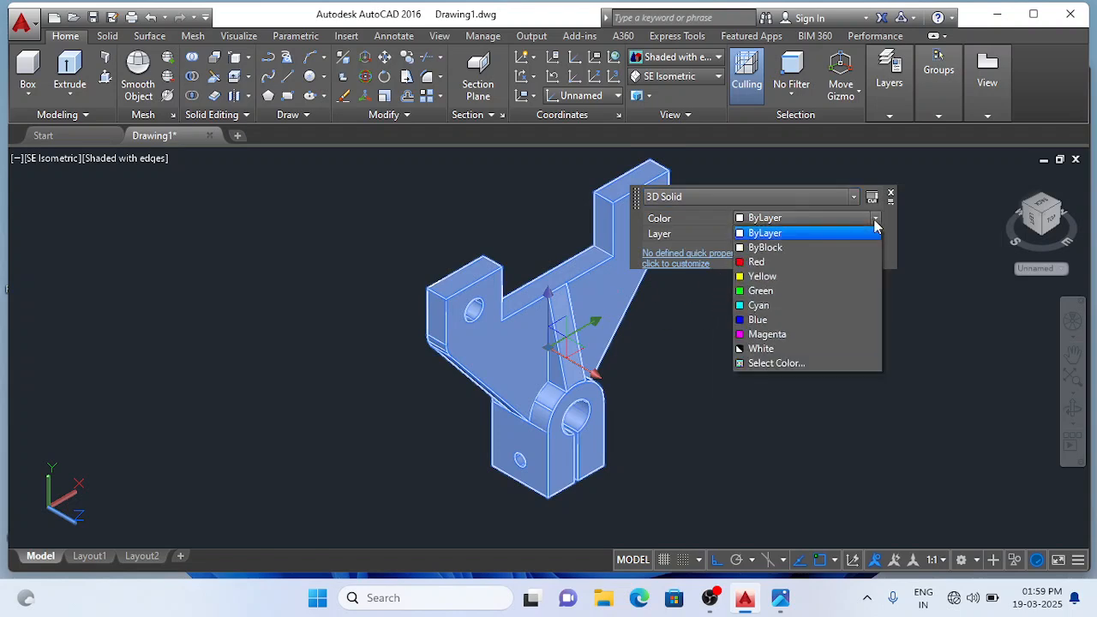
click(839, 363)
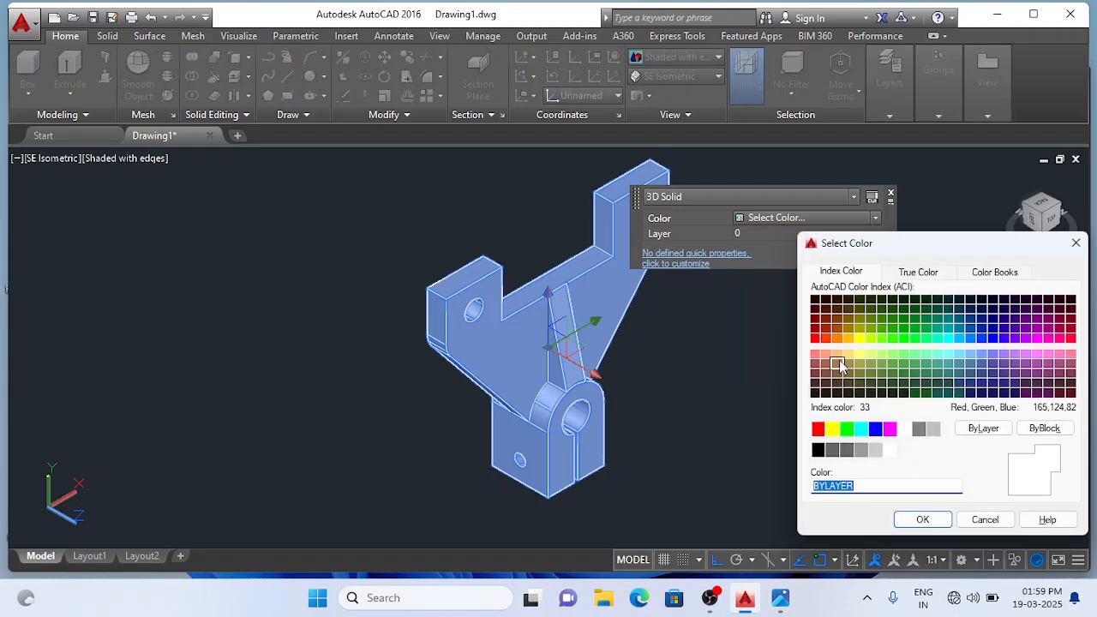
click(838, 355)
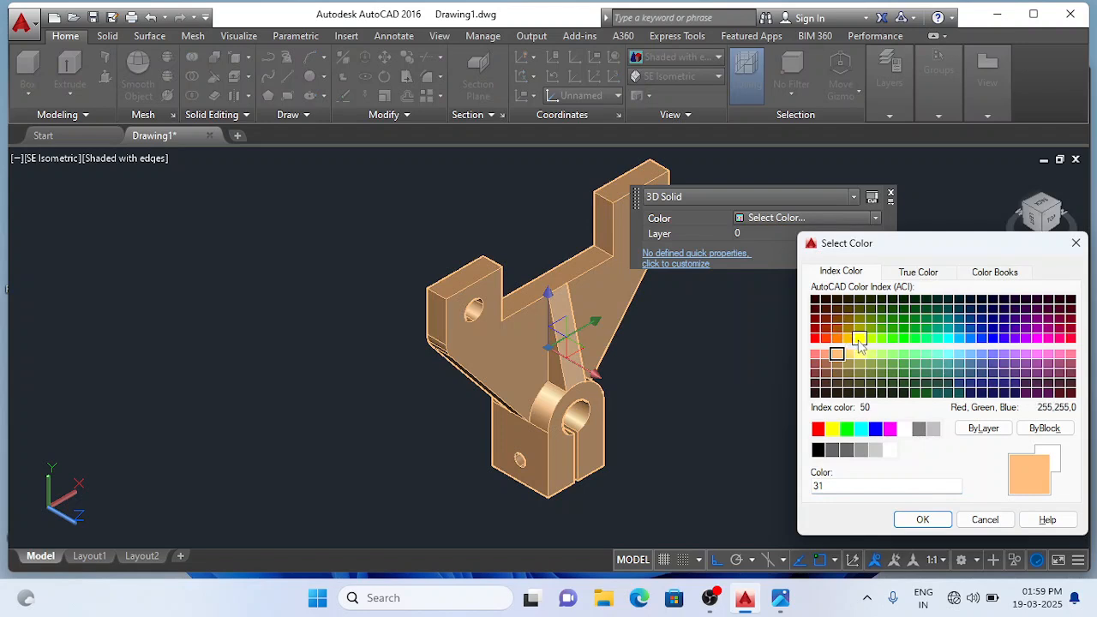
click(859, 338)
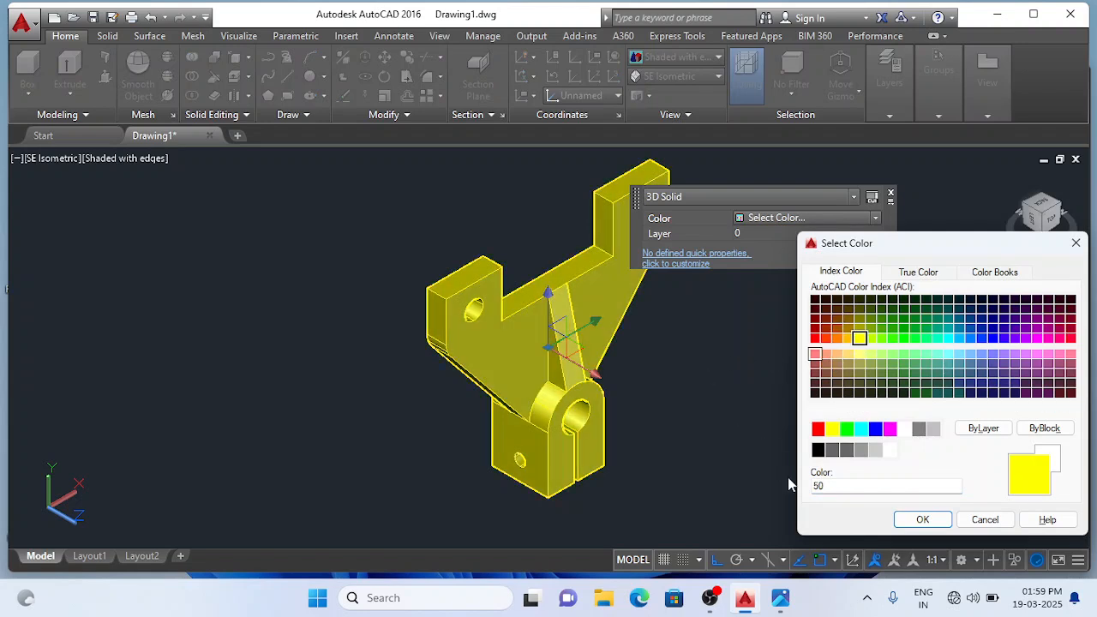
click(923, 519)
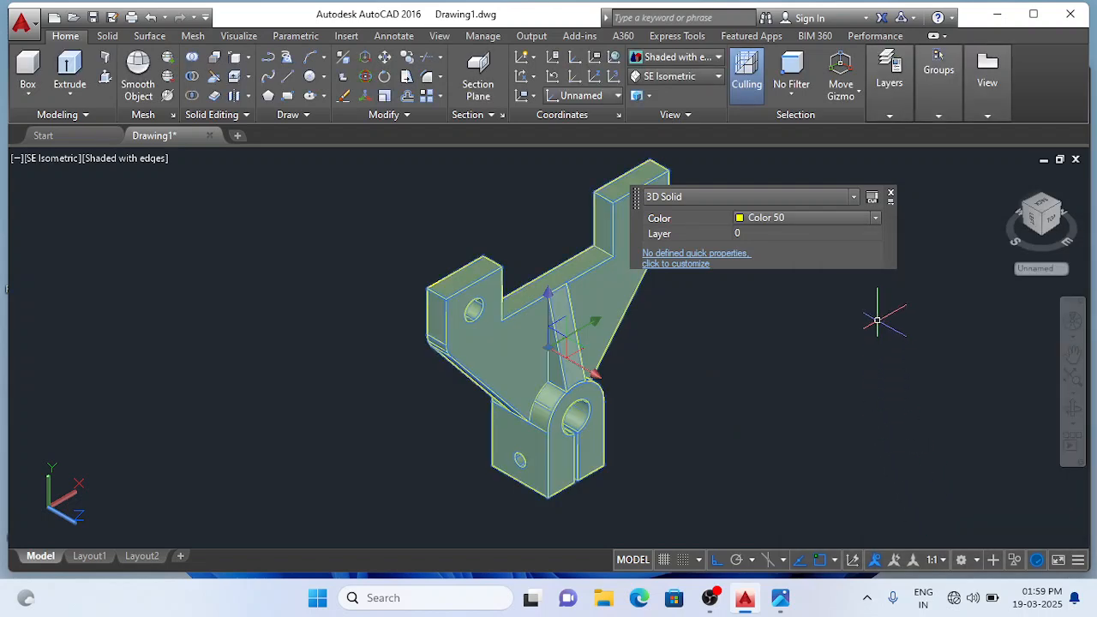
key(Escape)
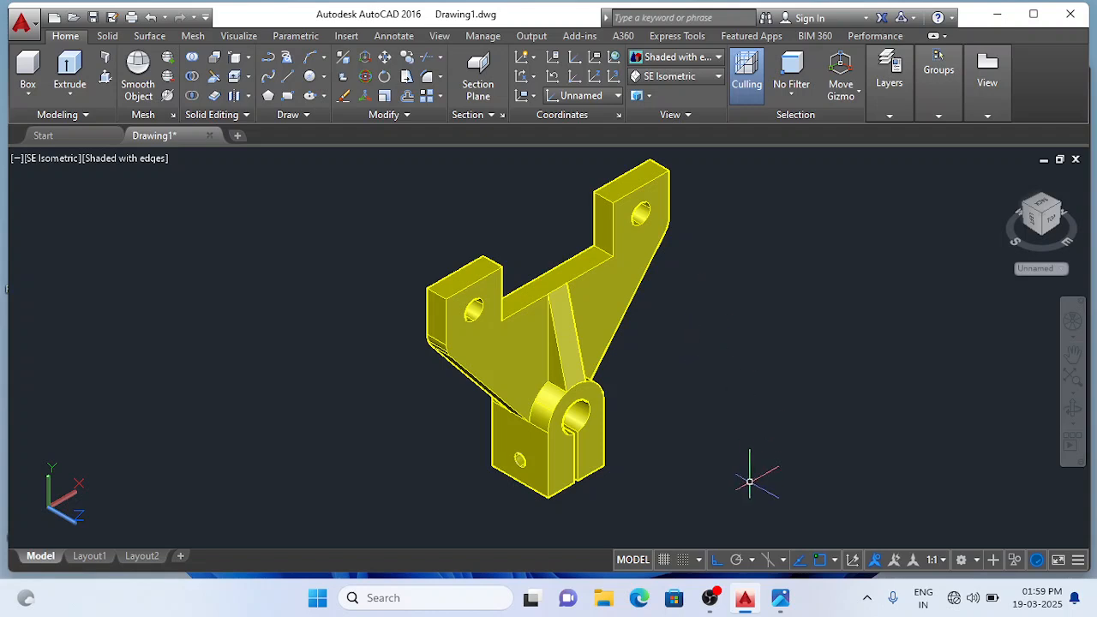
click(780, 599)
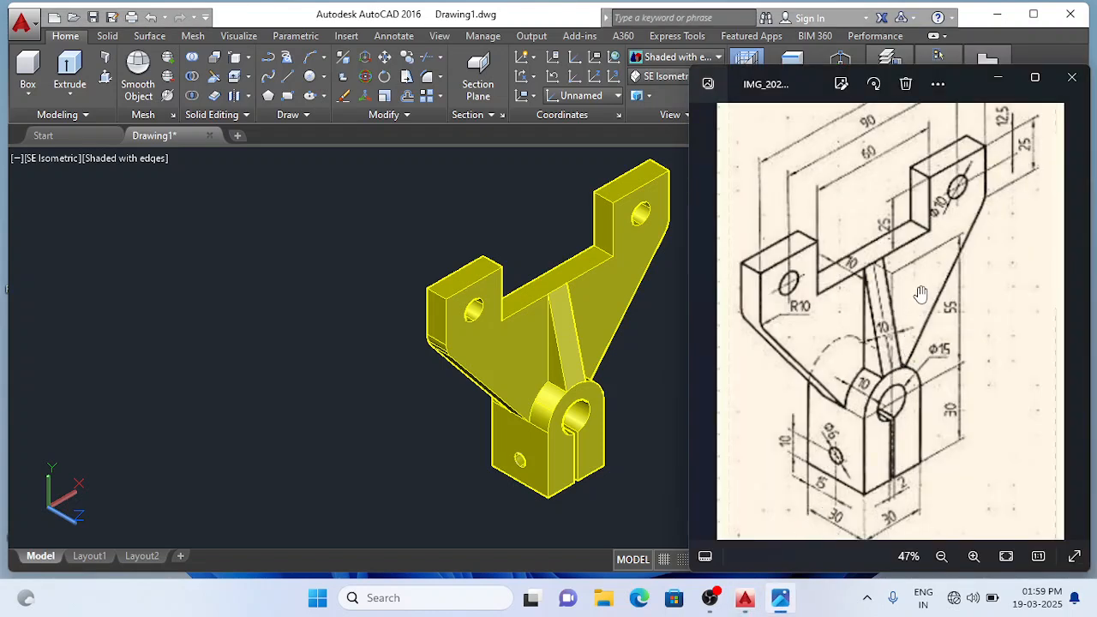
click(639, 424)
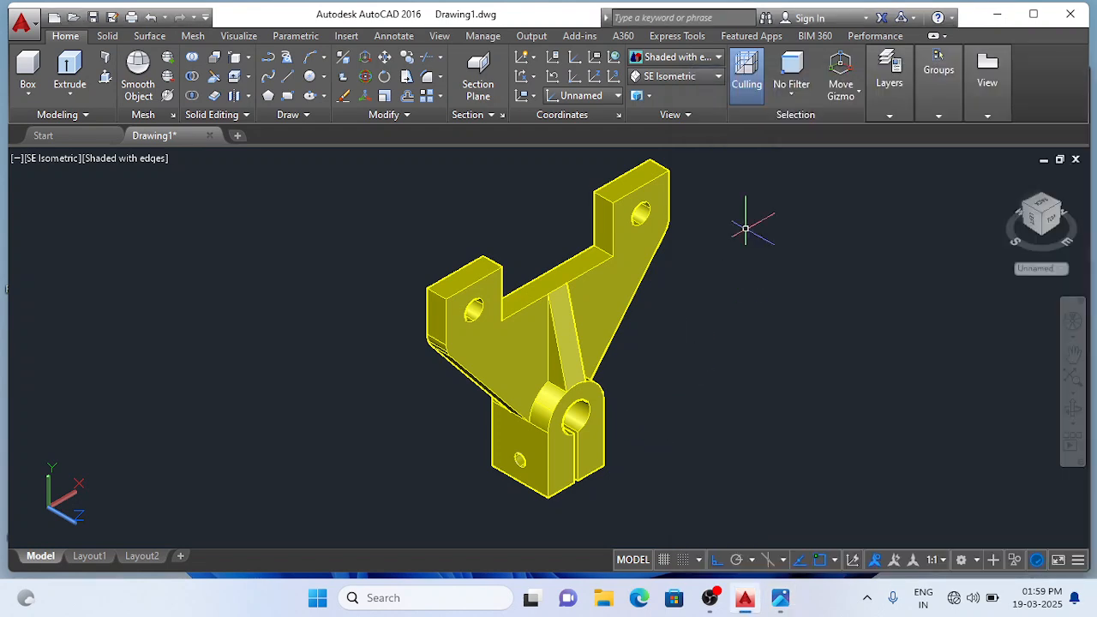